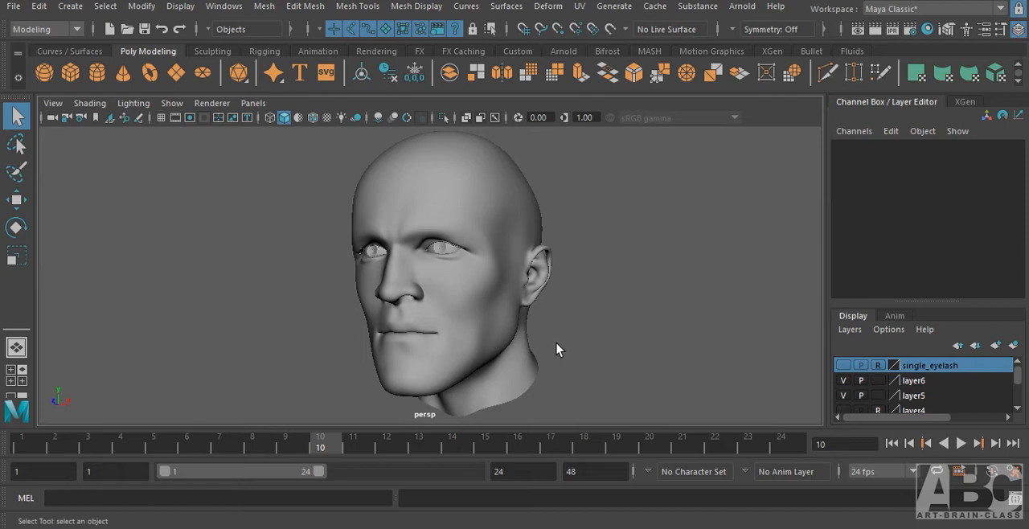
Overlay the wireframe on the shaded male head and examine its overall topology from both sides.
alt+drag(550, 343, 570, 355)
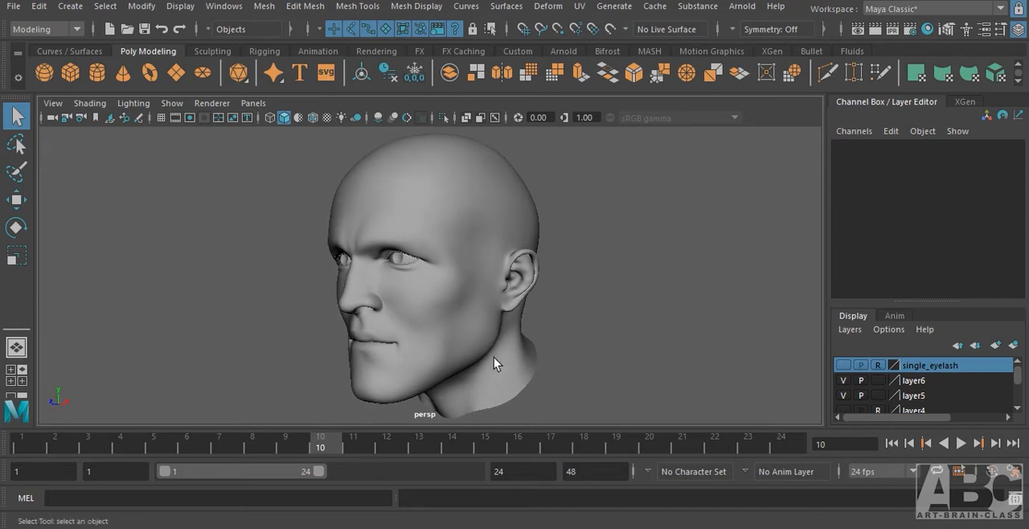
mouse_move(487, 359)
alt+mouse_down()
mouse_move(510, 351)
mouse_move(499, 360)
alt+mouse_up()
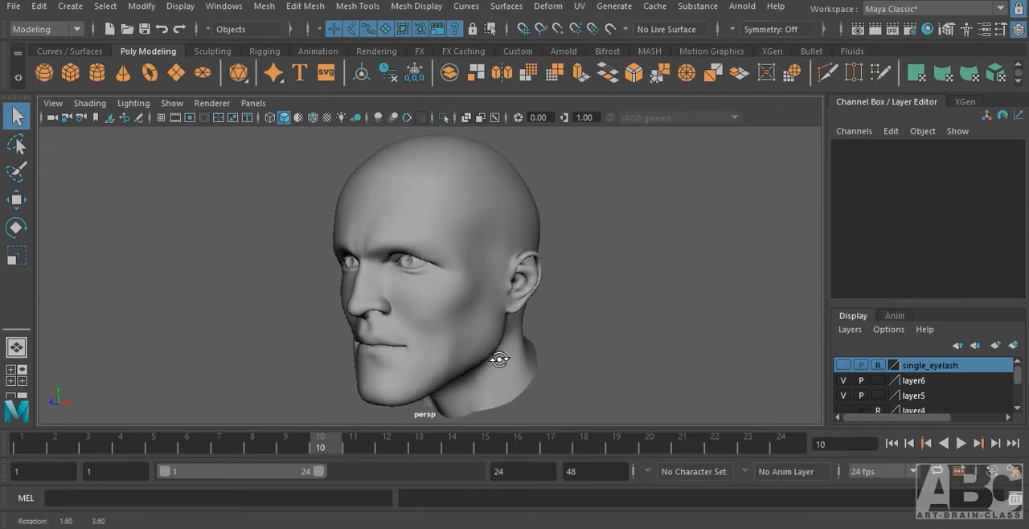
alt+drag(519, 325, 522, 321)
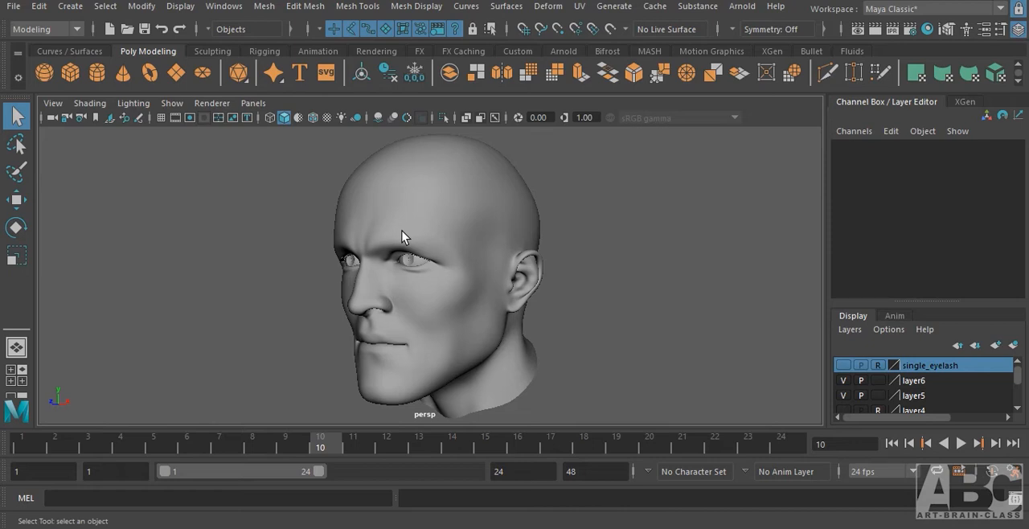
alt+drag(402, 231, 486, 274)
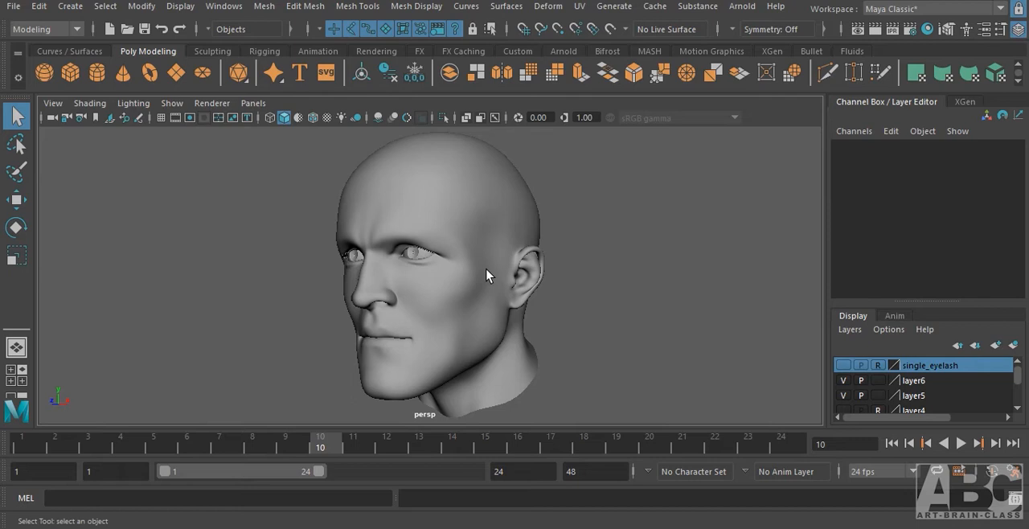
click(312, 119)
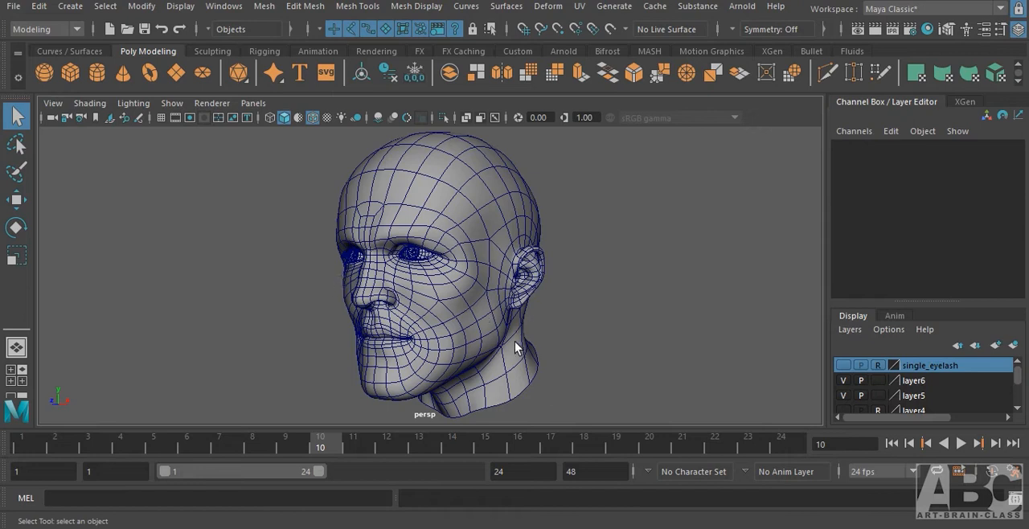
alt+right_drag(496, 307, 547, 310)
alt+drag(548, 310, 578, 353)
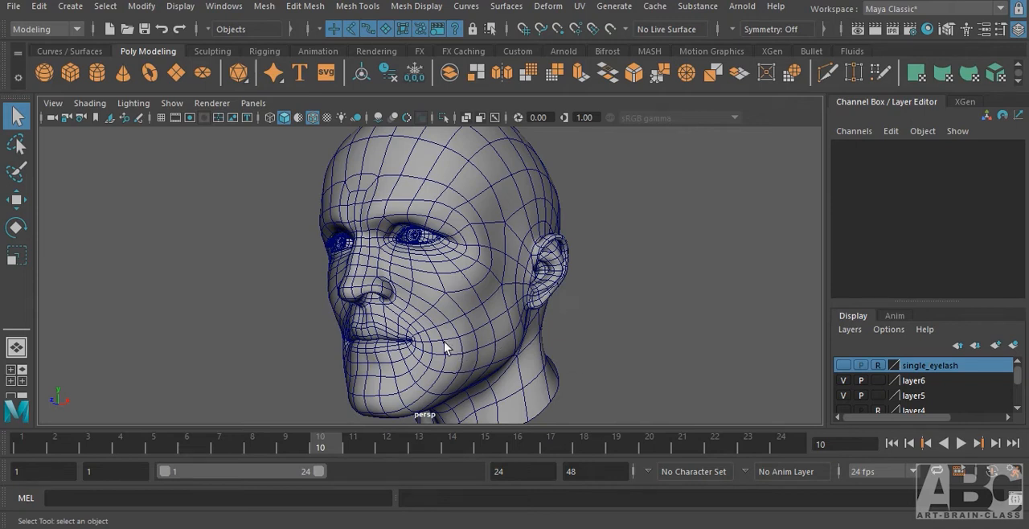
alt+drag(428, 348, 506, 338)
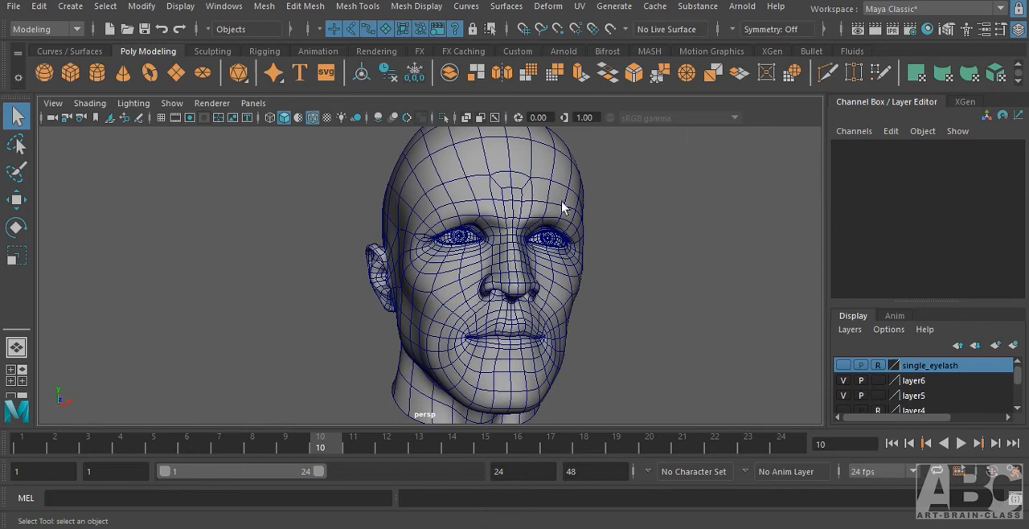
alt+drag(649, 358, 544, 339)
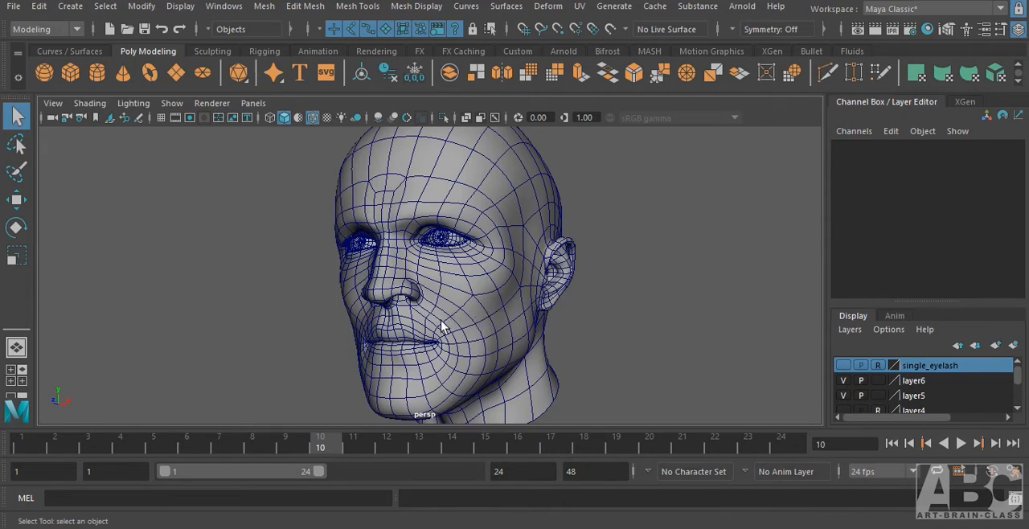
Examine the edge flow around the head's eyes, nose, mouth, jaw and ear at close range.
scroll(459, 292, up, 5)
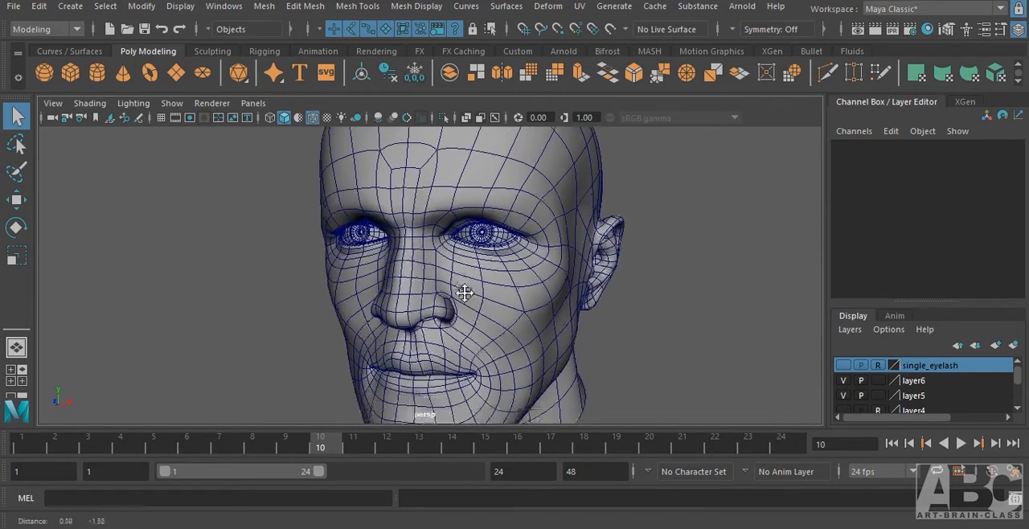
alt+drag(469, 300, 452, 298)
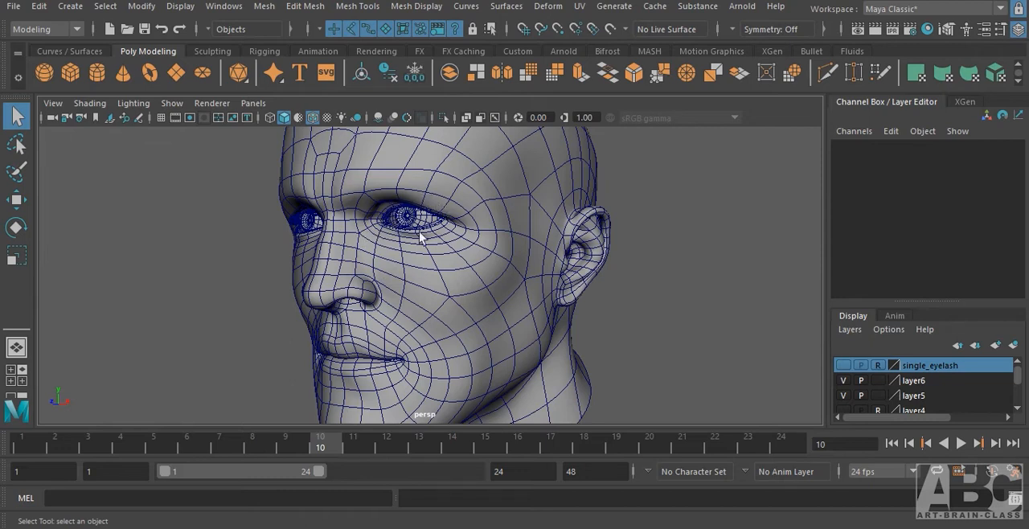
alt+middle_drag(462, 347, 473, 273)
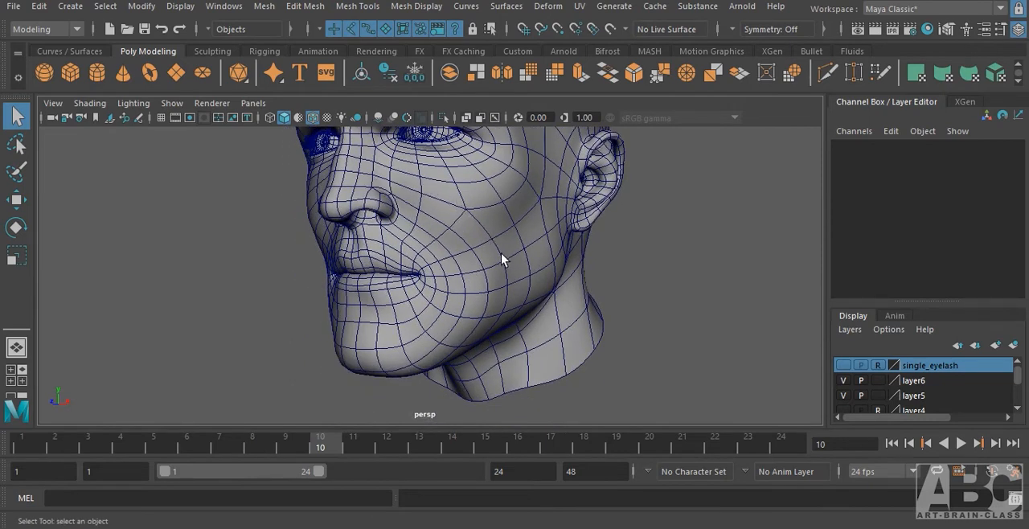
alt+drag(320, 388, 335, 349)
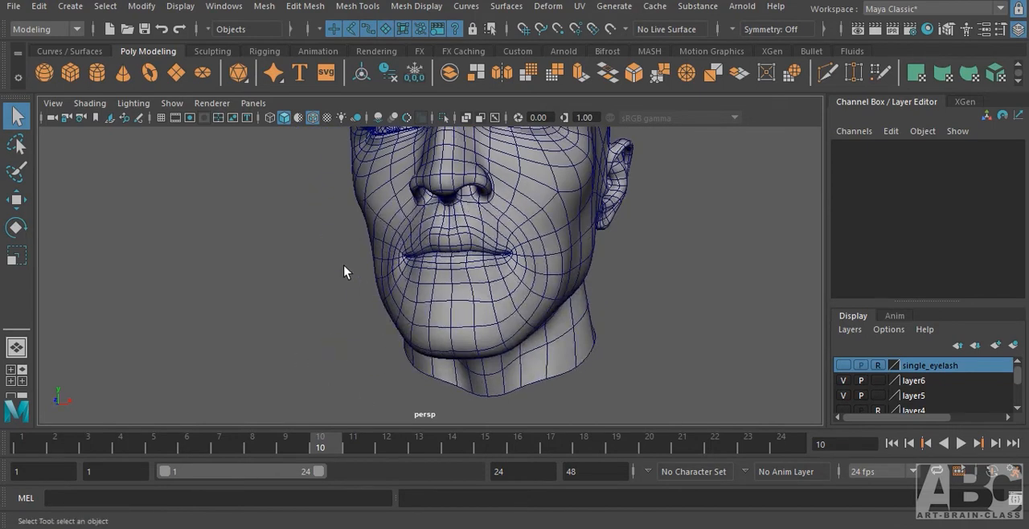
alt+drag(446, 266, 480, 204)
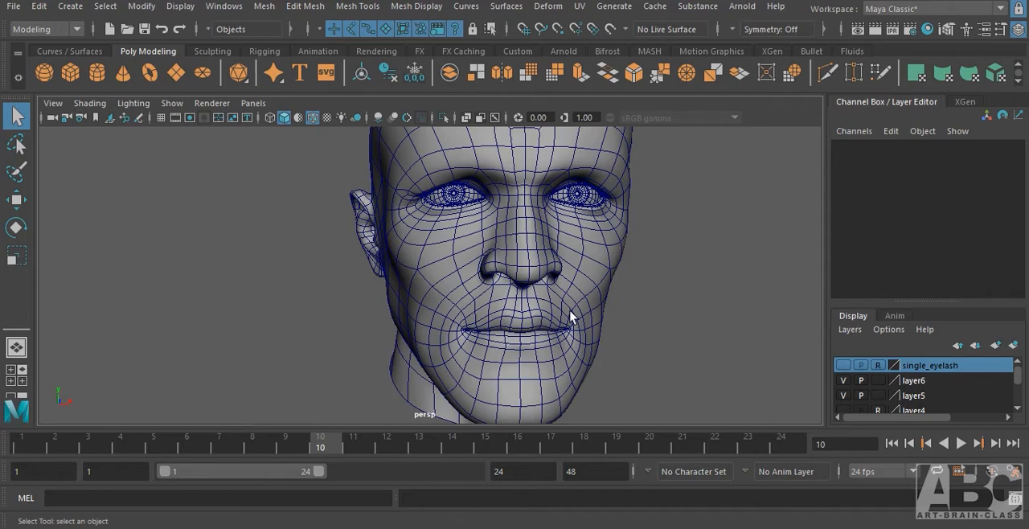
alt+drag(707, 347, 597, 343)
alt+drag(708, 280, 583, 283)
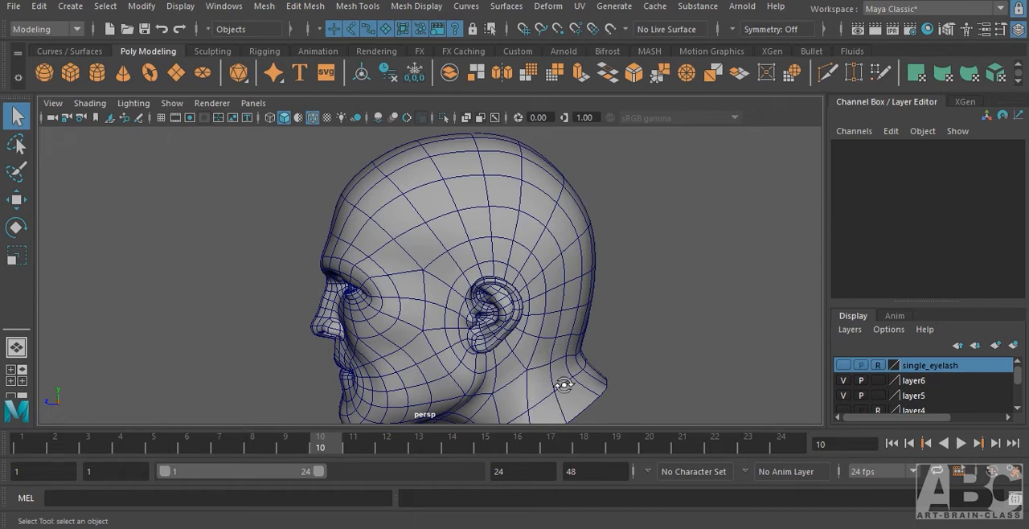
alt+drag(562, 384, 448, 279)
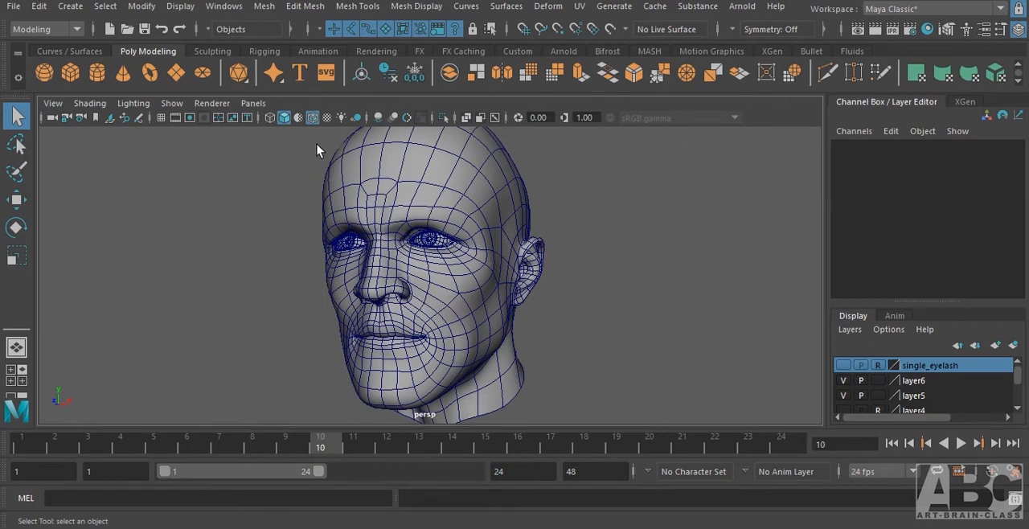
alt+drag(526, 229, 551, 211)
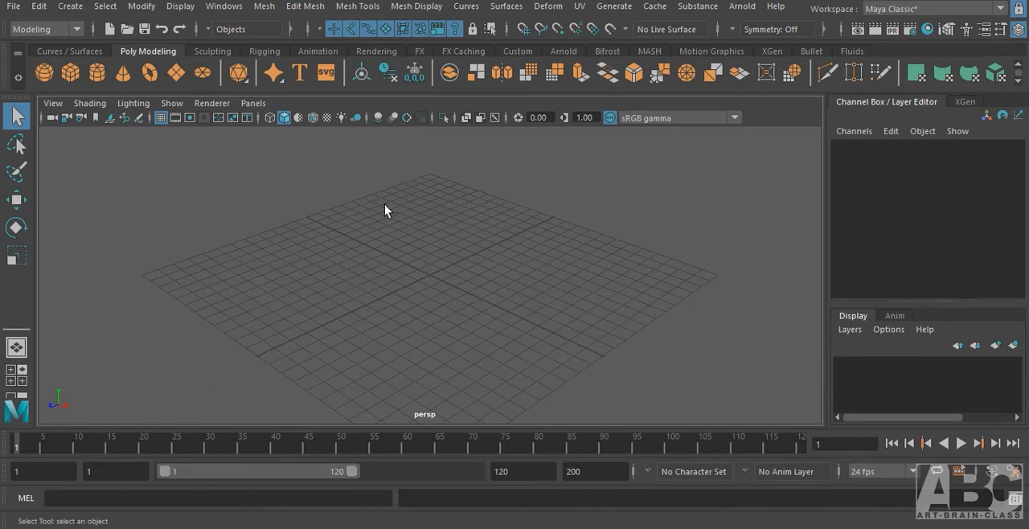
Set the current project to the Face_Modeling folder in D:\MAYA.
click(12, 11)
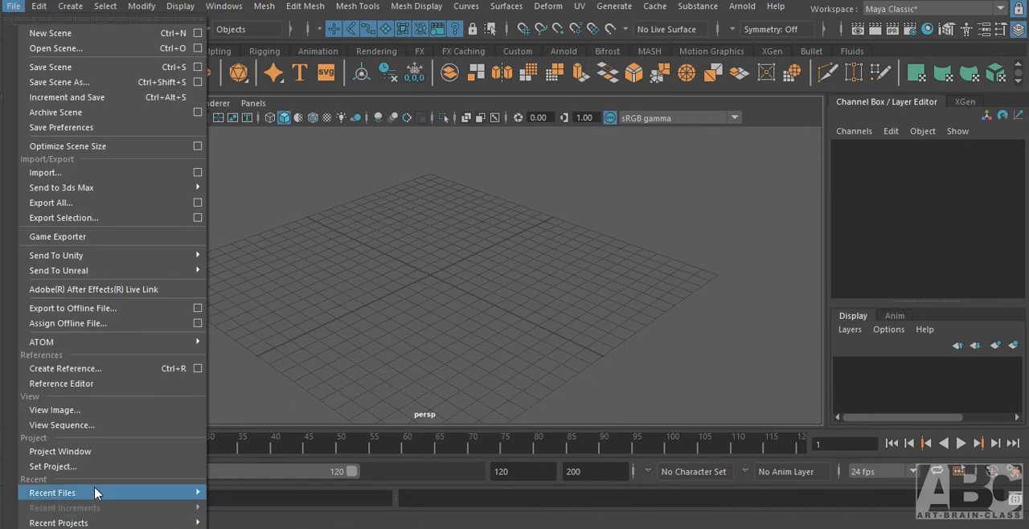
click(60, 466)
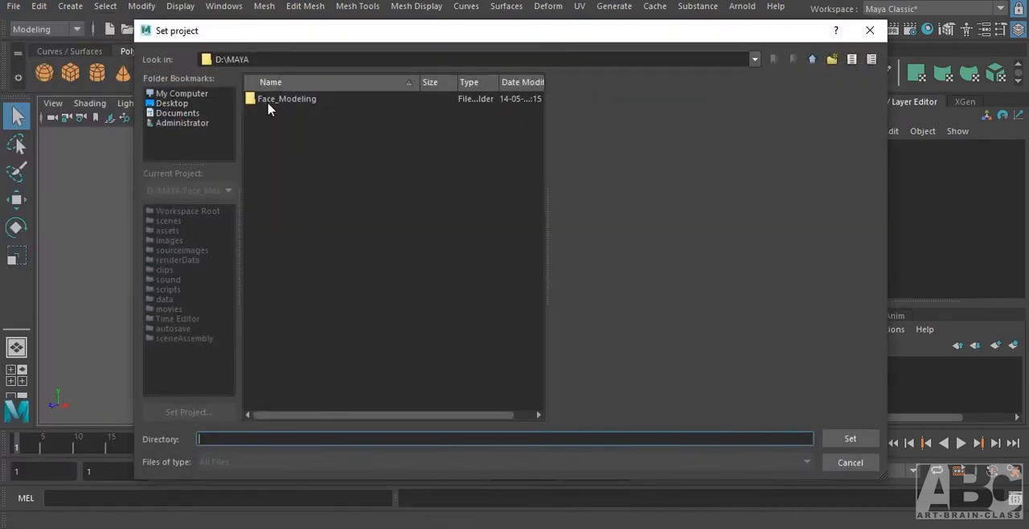
click(289, 101)
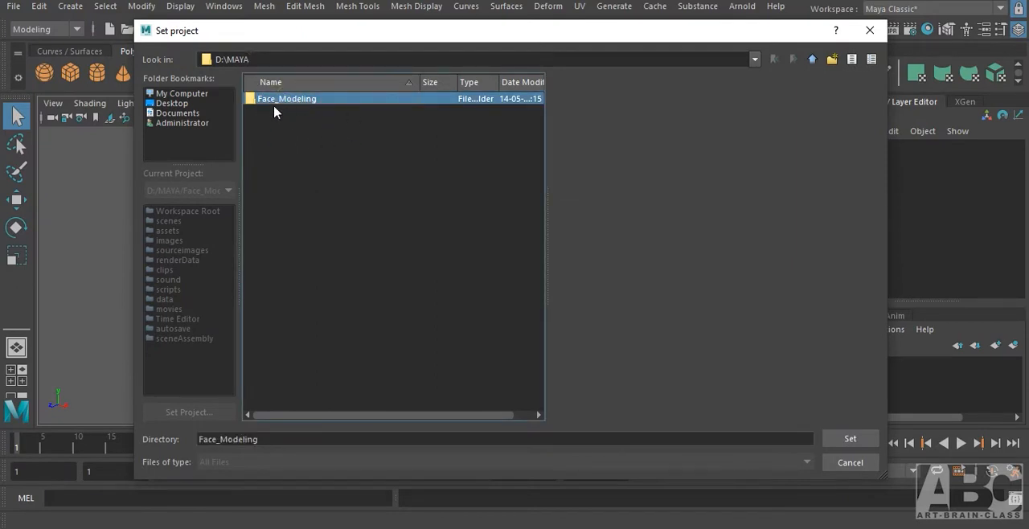
click(849, 440)
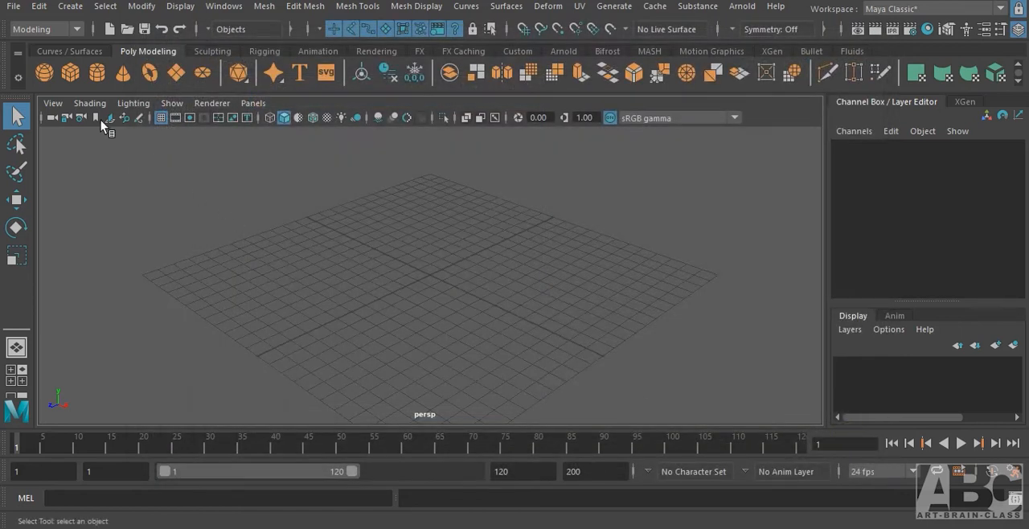
Import face_ref_front.jpg from the project's sourceimages folder as an image plane in the front view.
click(340, 249)
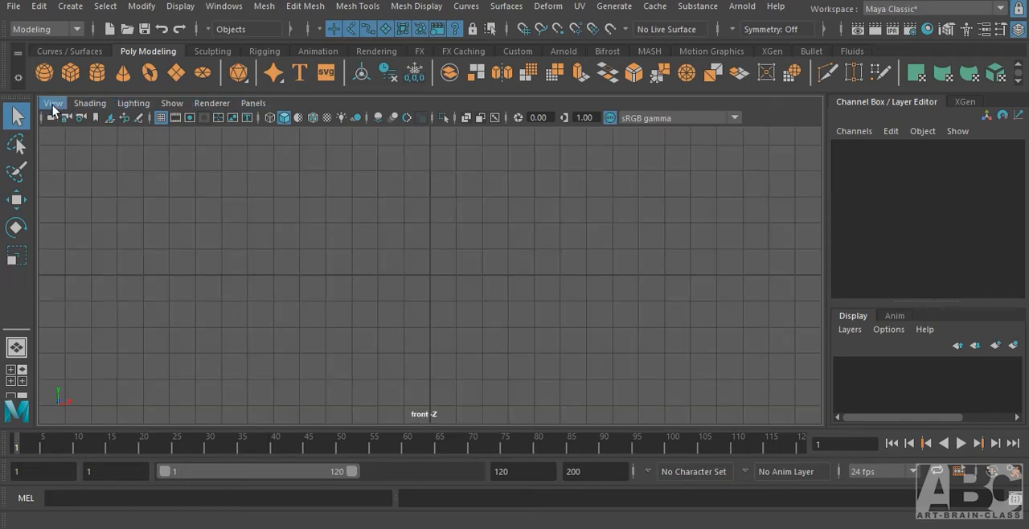
click(53, 106)
mouse_move(90, 442)
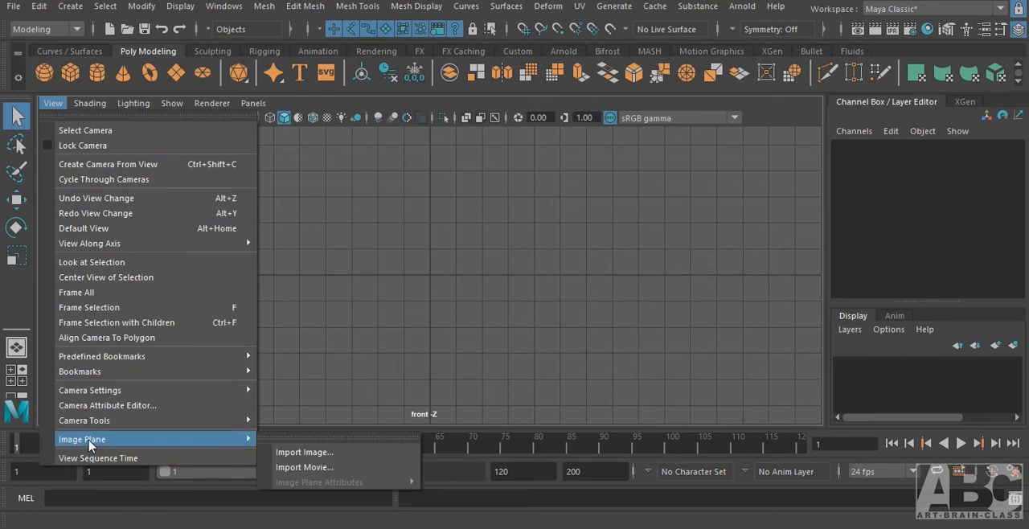
click(299, 453)
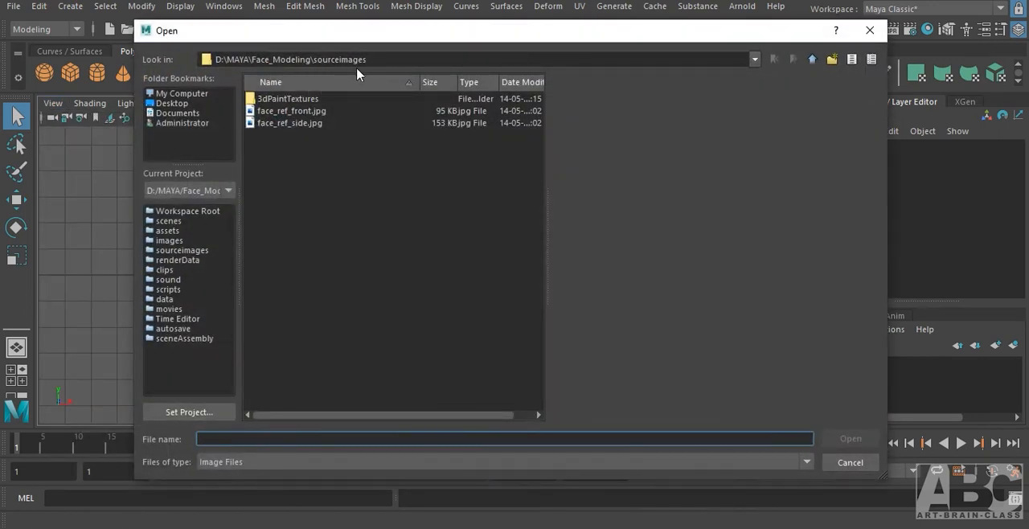
click(294, 110)
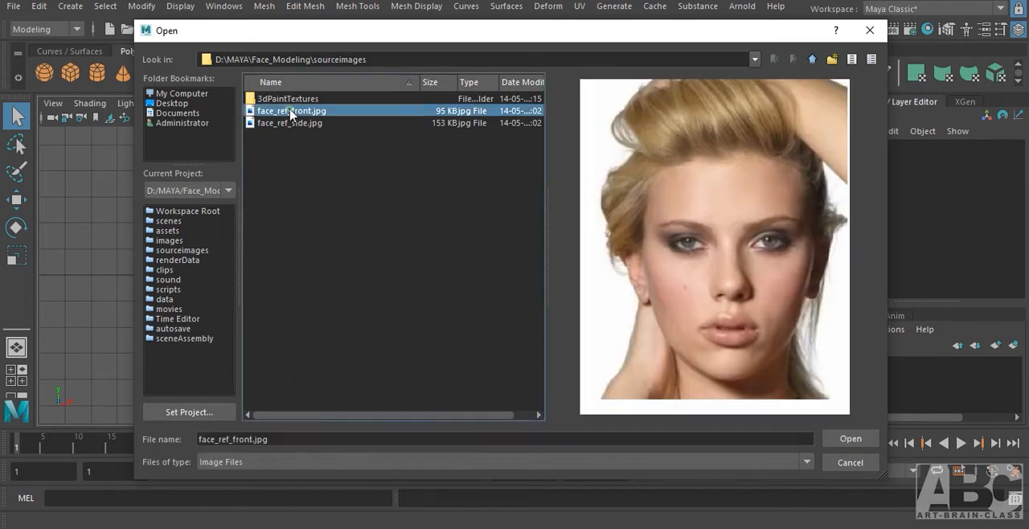
click(862, 438)
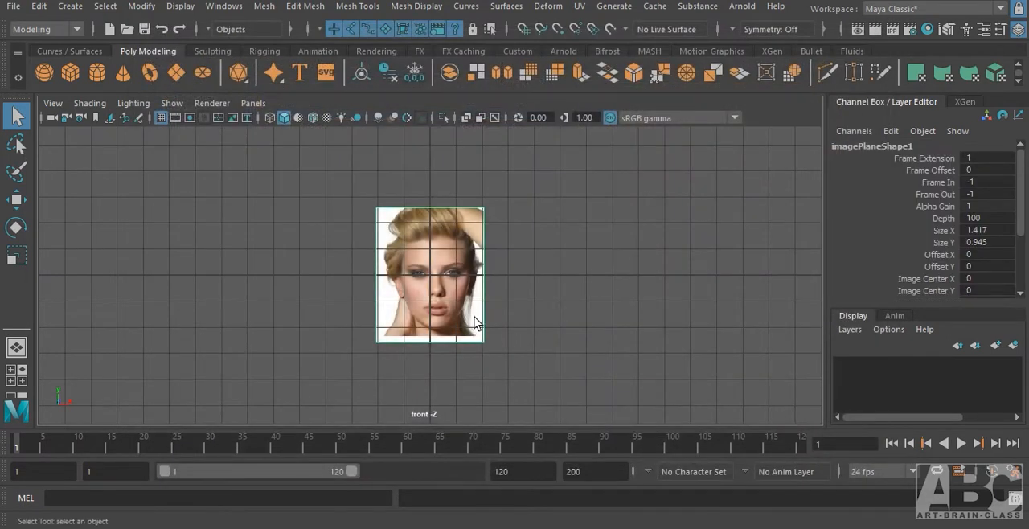
Import face_ref_side.jpg from the sourceimages folder as an image plane in the side view.
key(space)
drag(465, 291, 535, 297)
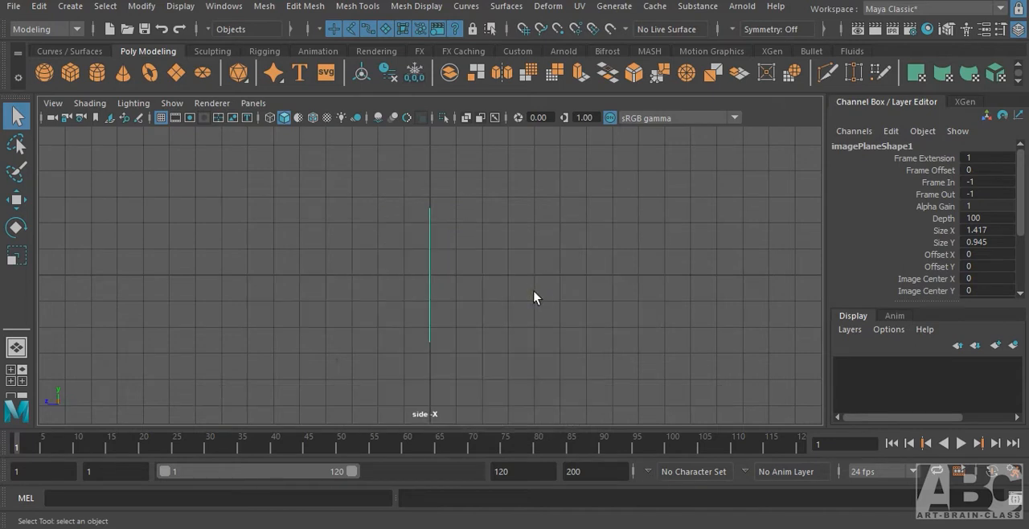
click(53, 104)
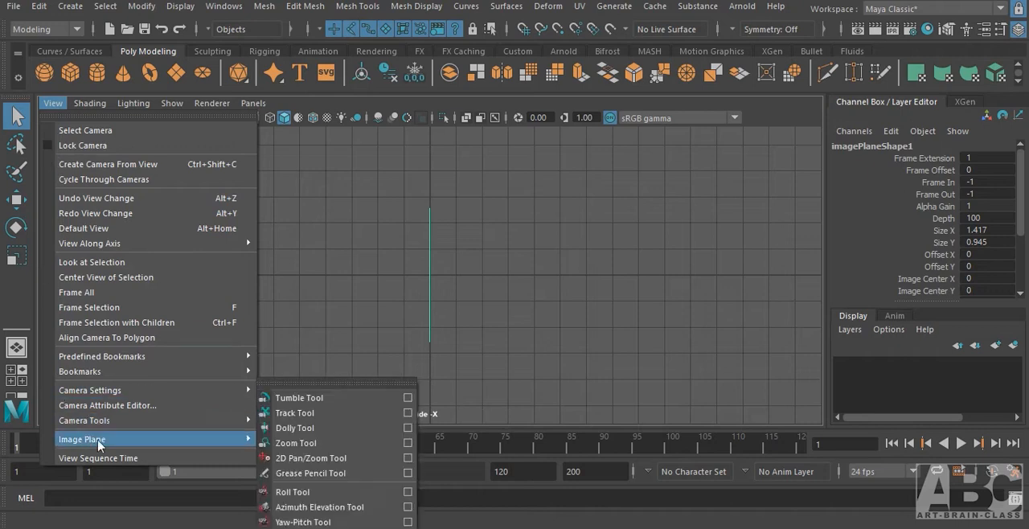
mouse_move(100, 442)
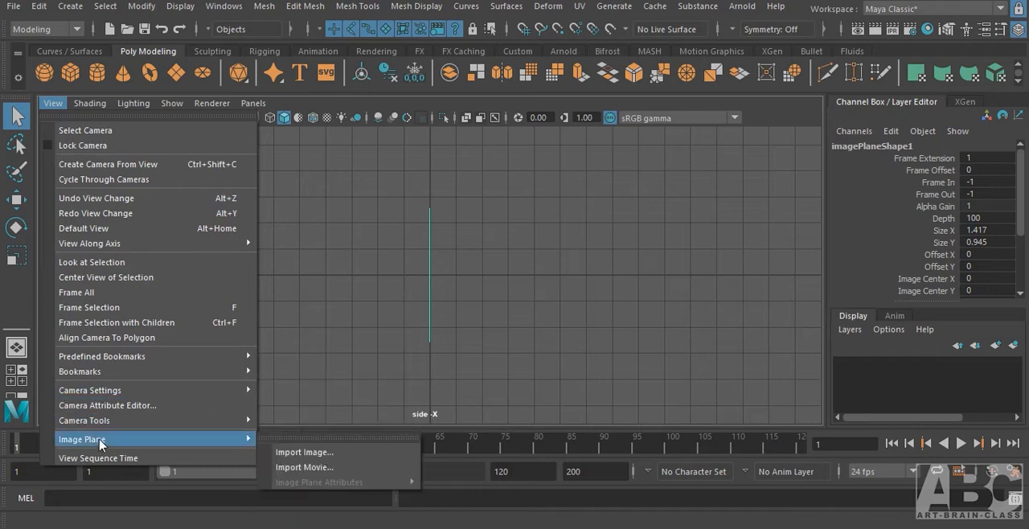
click(340, 455)
click(286, 123)
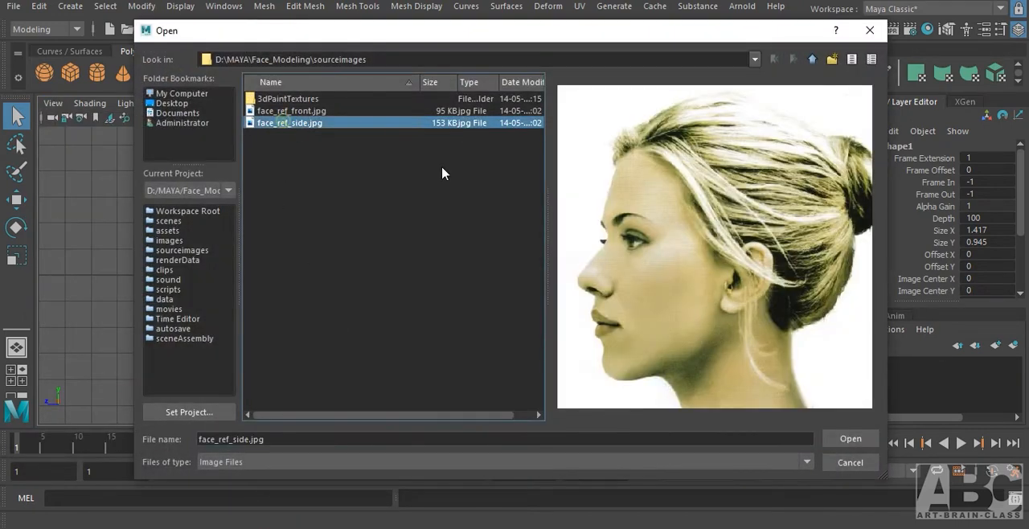
click(849, 438)
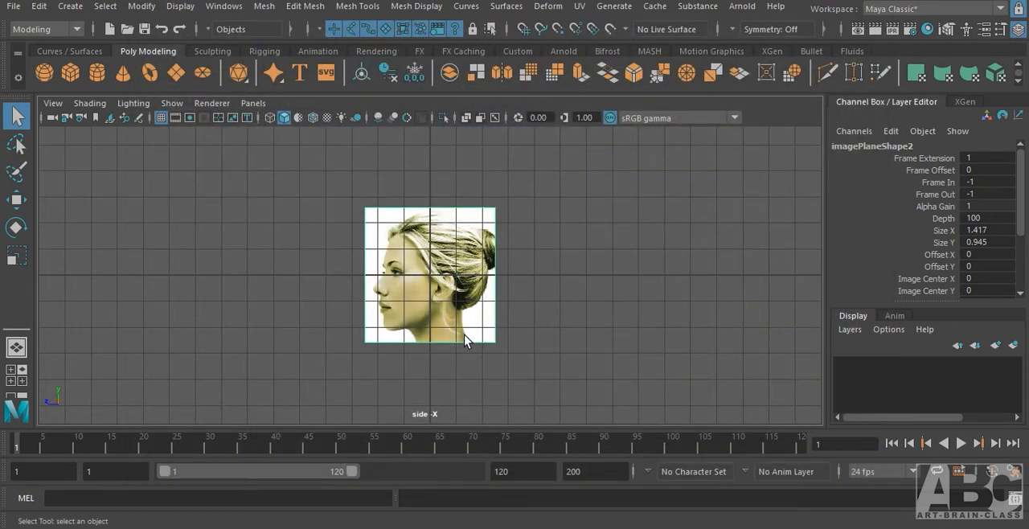
In the perspective view, move the side image plane to about -2.07 in X and the front image plane to about -2.54 in Z.
key(space)
drag(465, 335, 519, 311)
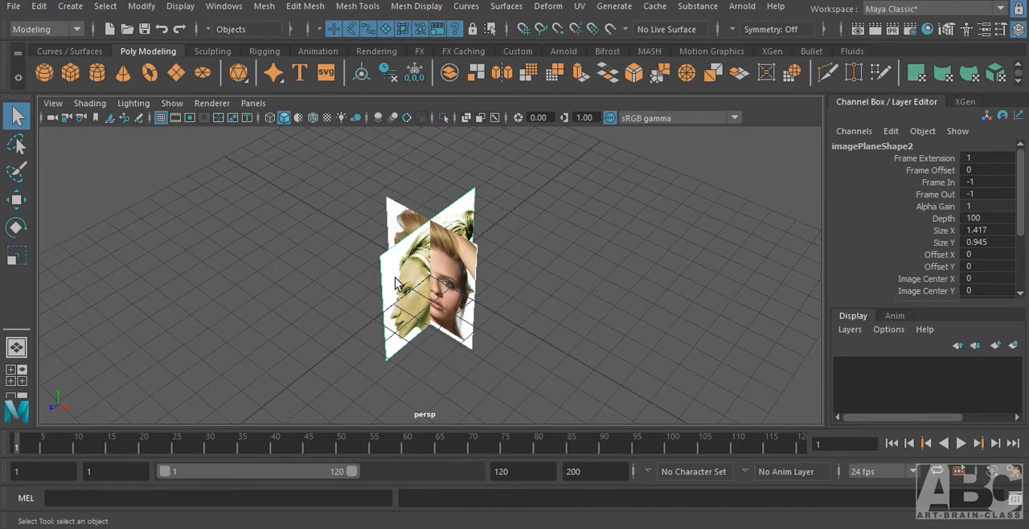
key(w)
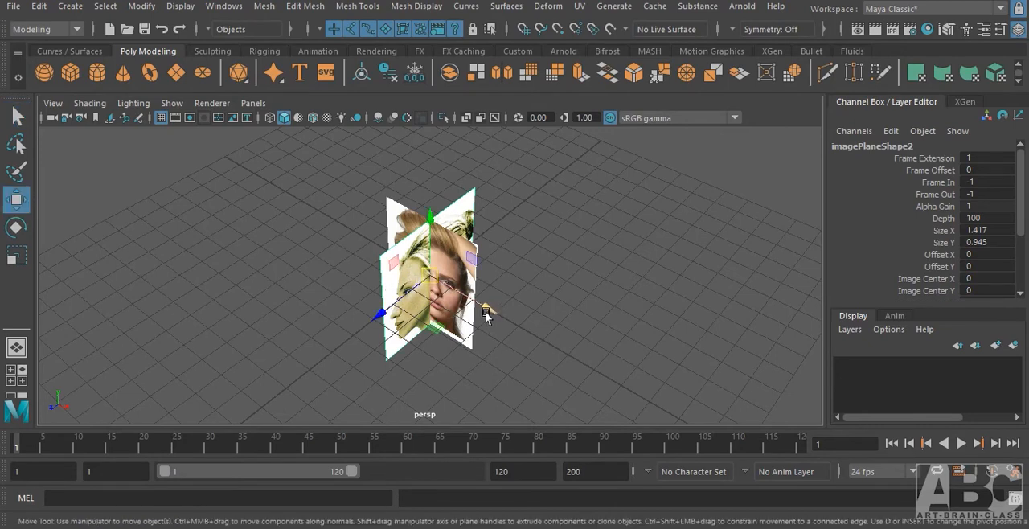
drag(487, 311, 427, 286)
click(475, 224)
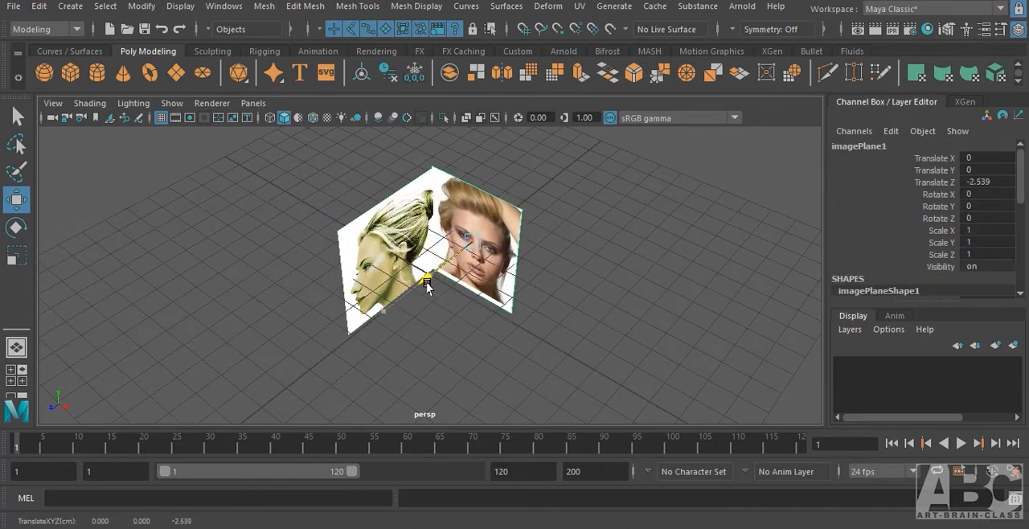
click(341, 224)
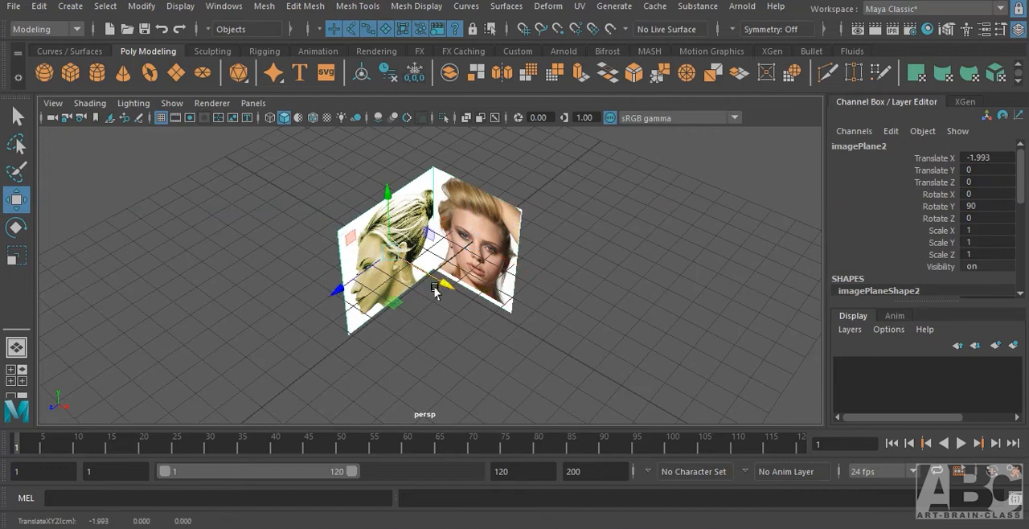
drag(322, 217, 363, 267)
drag(442, 284, 440, 283)
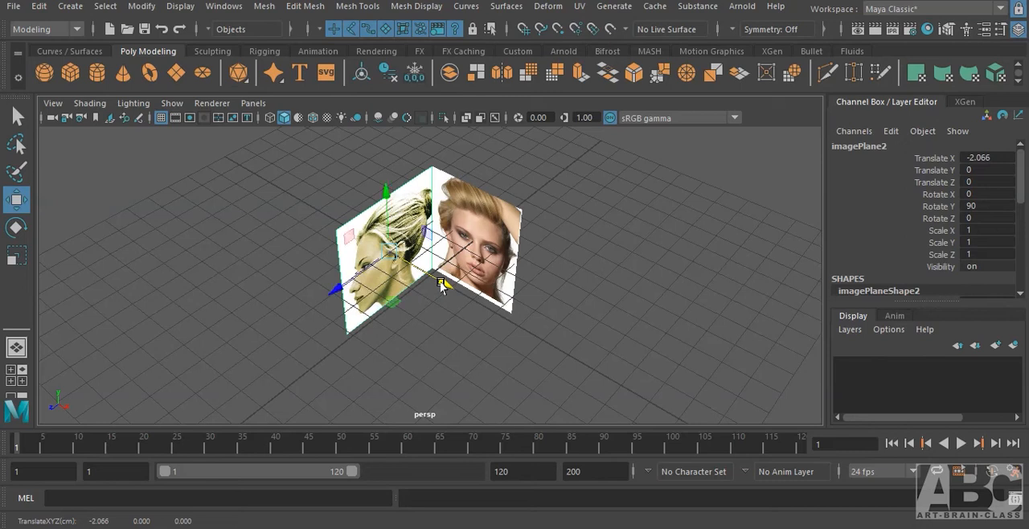
Hide the grid in the perspective view to get a clear view of both image planes.
click(600, 285)
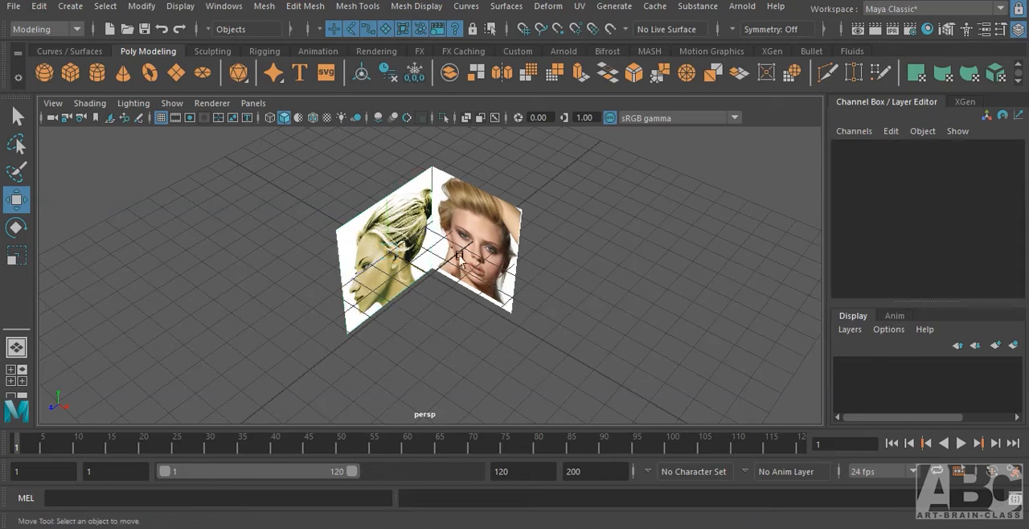
alt+drag(483, 367, 446, 320)
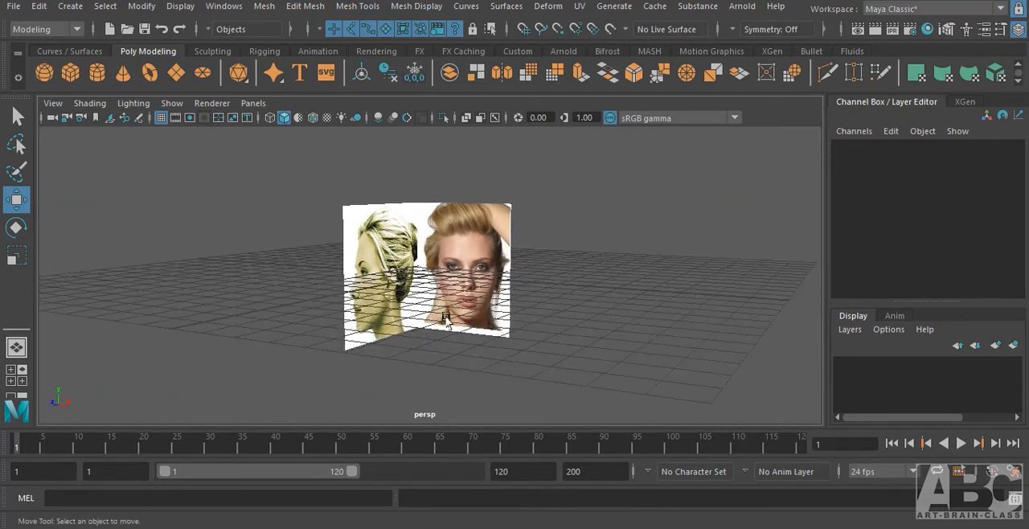
click(161, 118)
alt+drag(606, 359, 595, 380)
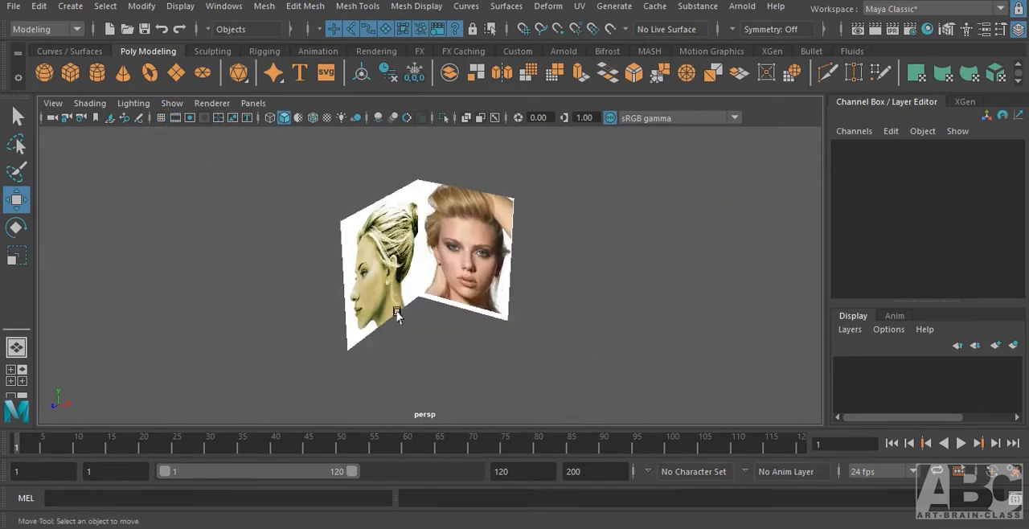
scroll(397, 313, up, 2)
mouse_move(519, 302)
alt+mouse_down()
mouse_move(430, 317)
mouse_move(525, 308)
alt+mouse_up()
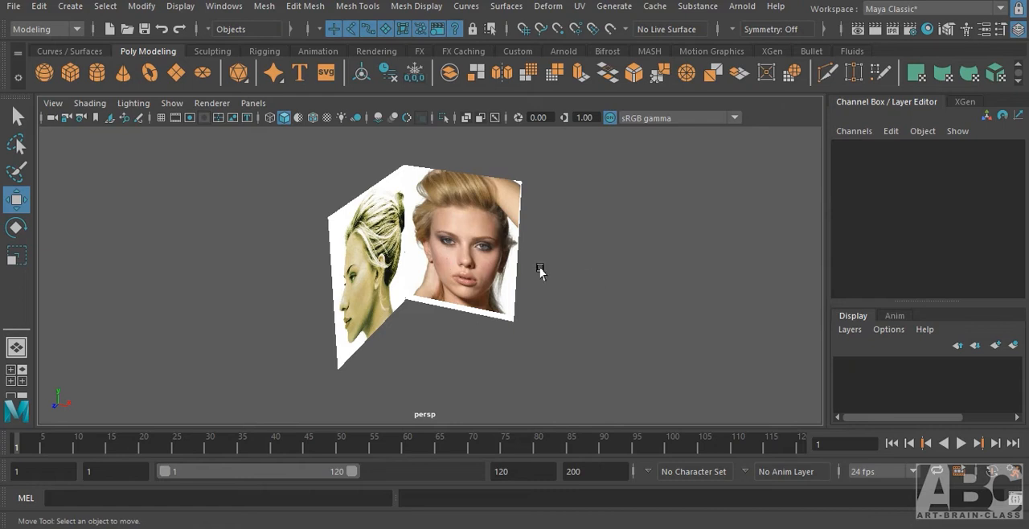
alt+drag(563, 270, 680, 340)
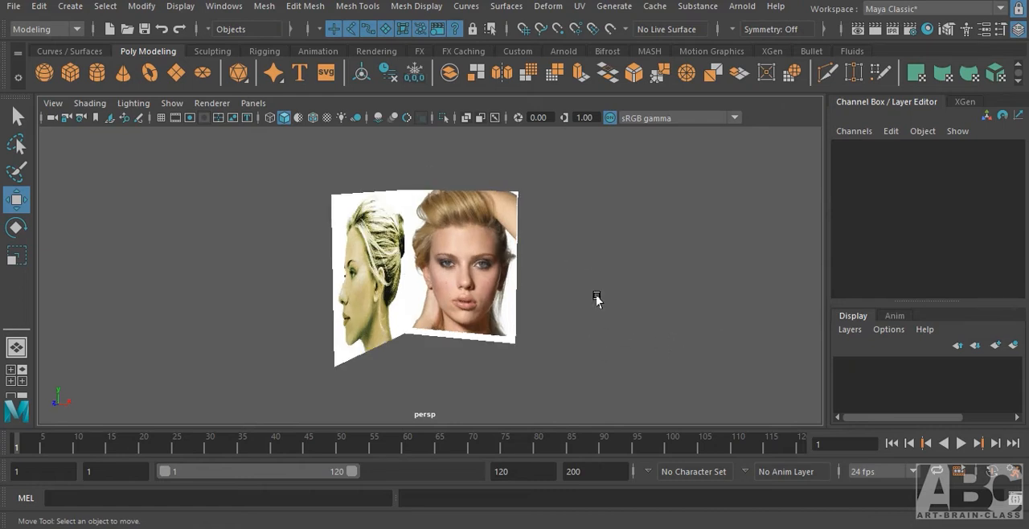
Inspect the front and side image plane nodes among the cameras in the Hypershade, leaving the front one selected.
click(928, 30)
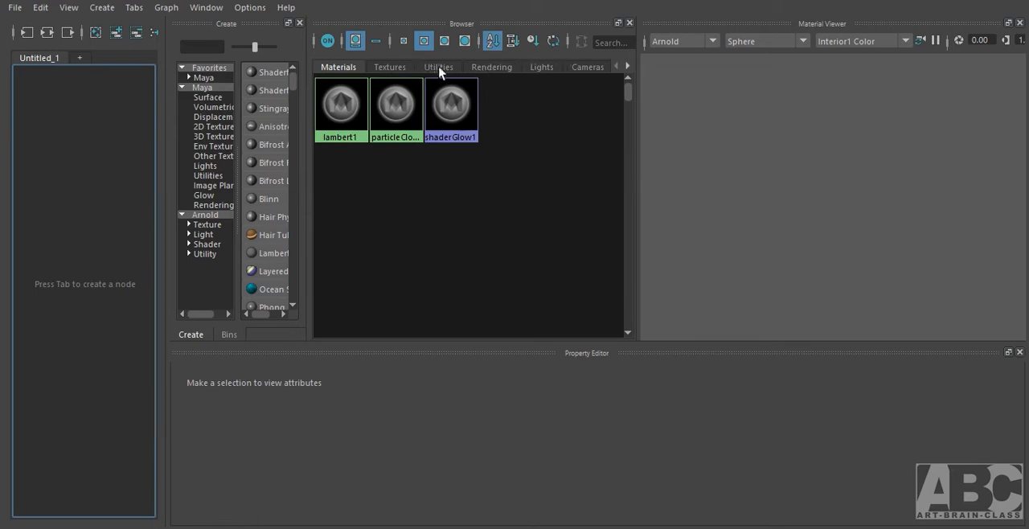
click(587, 69)
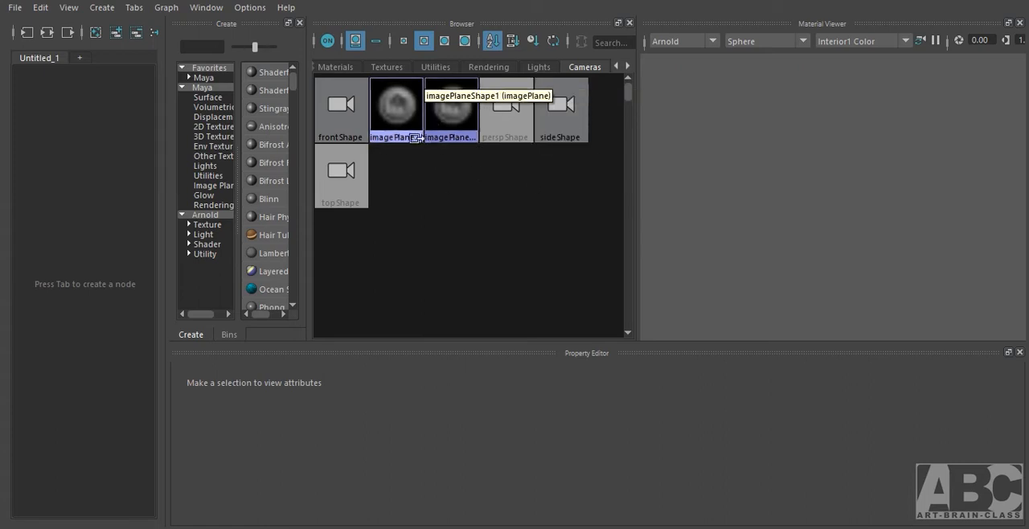
click(402, 109)
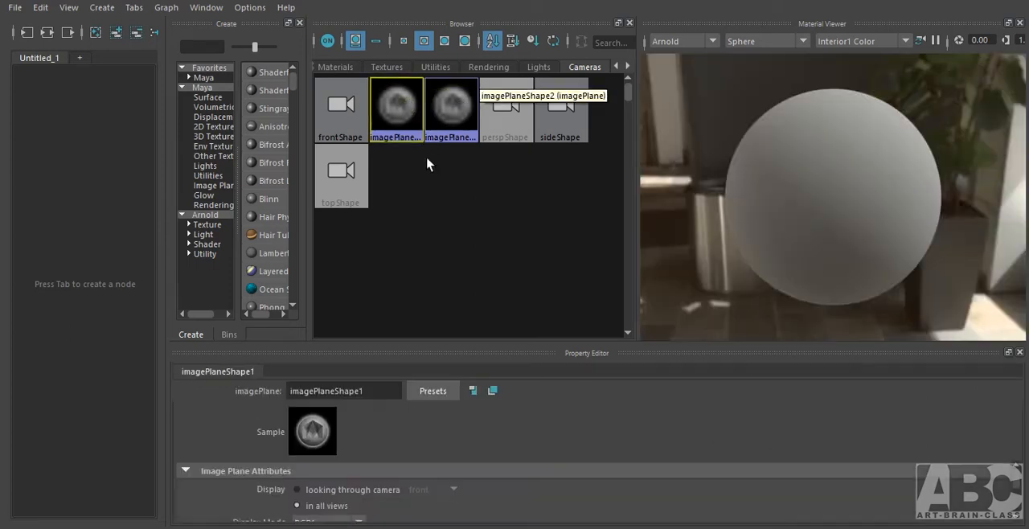
click(448, 102)
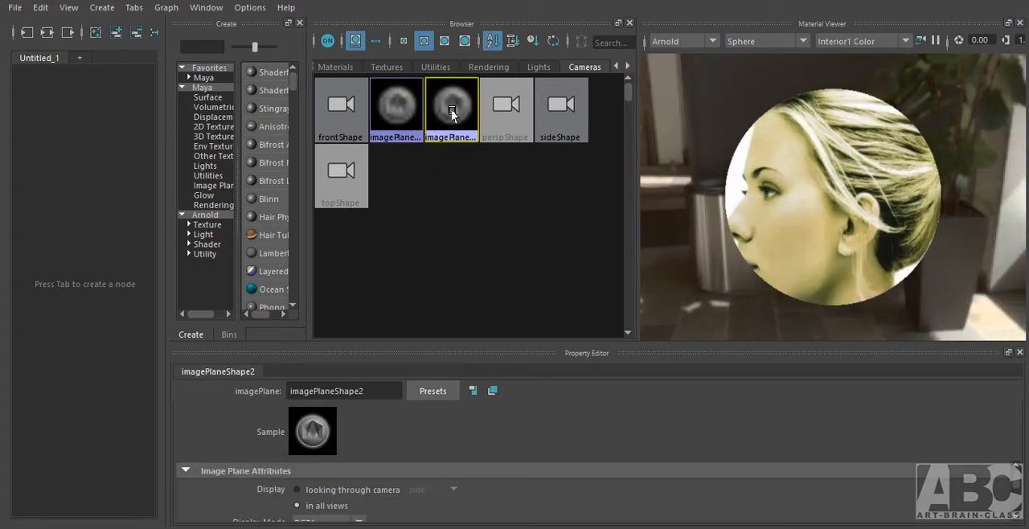
click(394, 116)
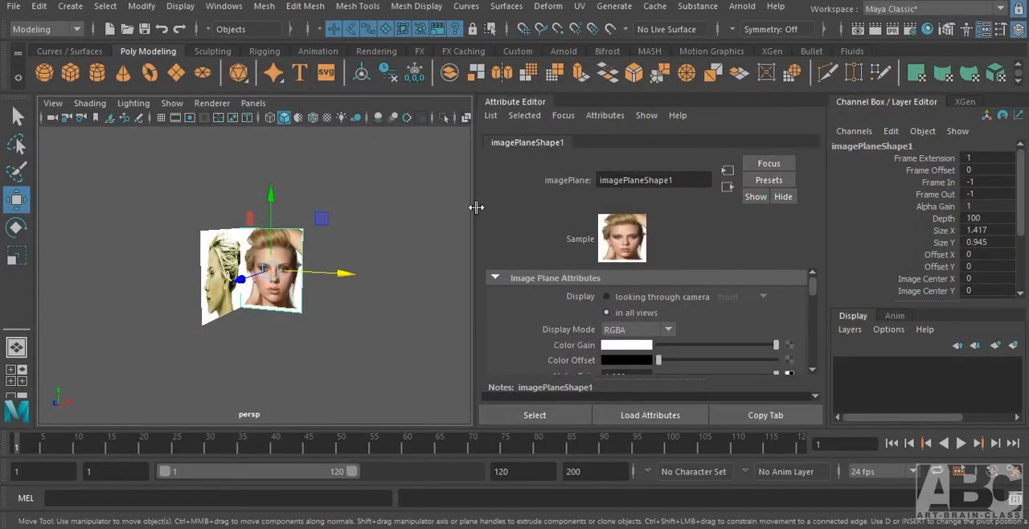
click(983, 29)
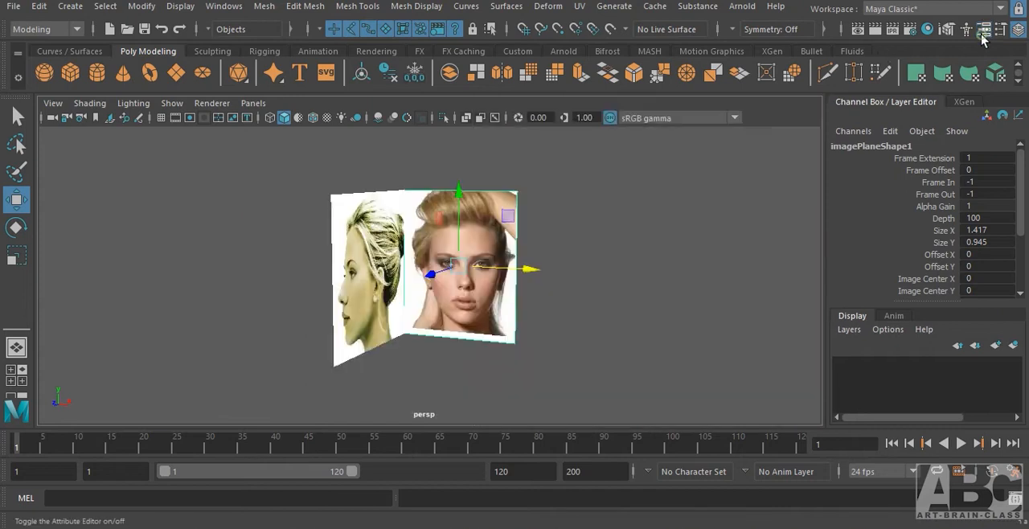
Select both image planes, assign them to a new display layer, and name the layer ref.
alt+drag(496, 275, 402, 315)
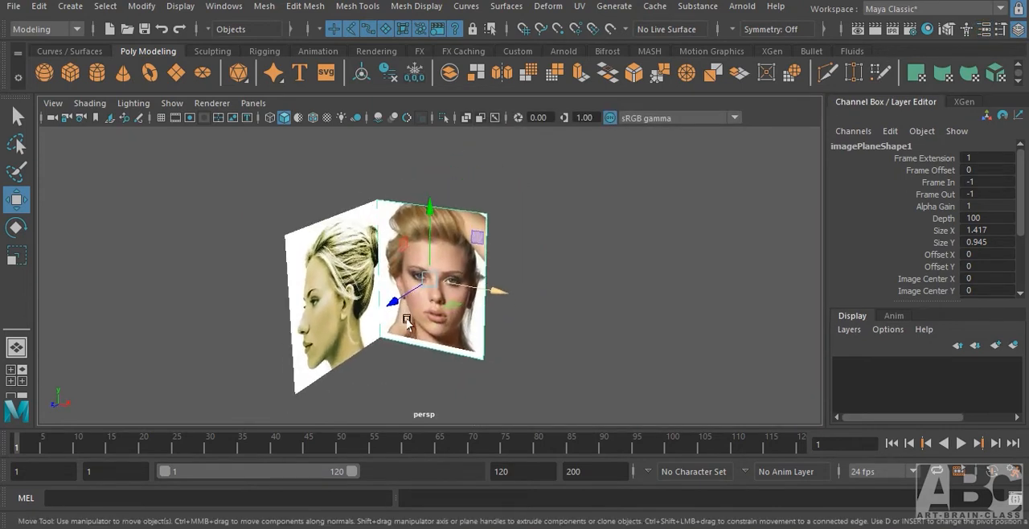
click(422, 223)
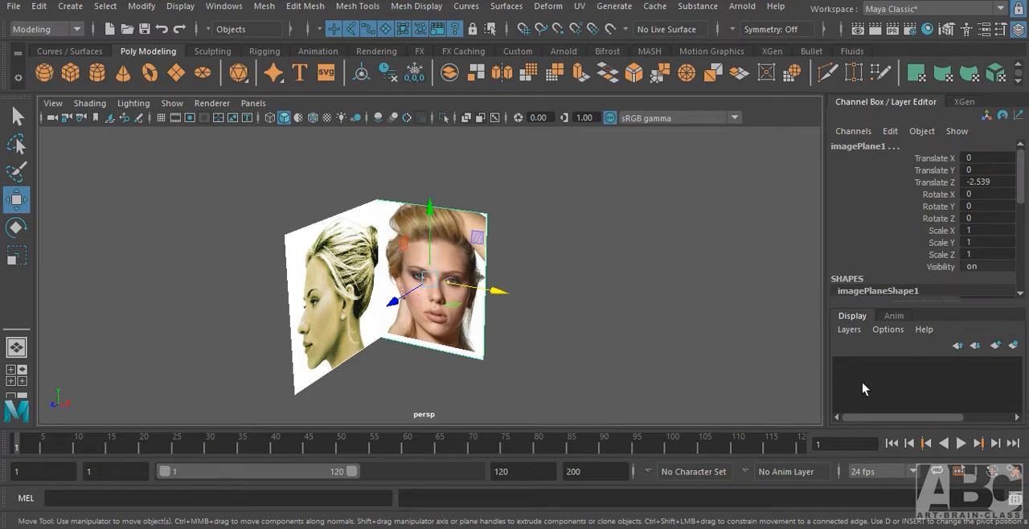
click(1013, 346)
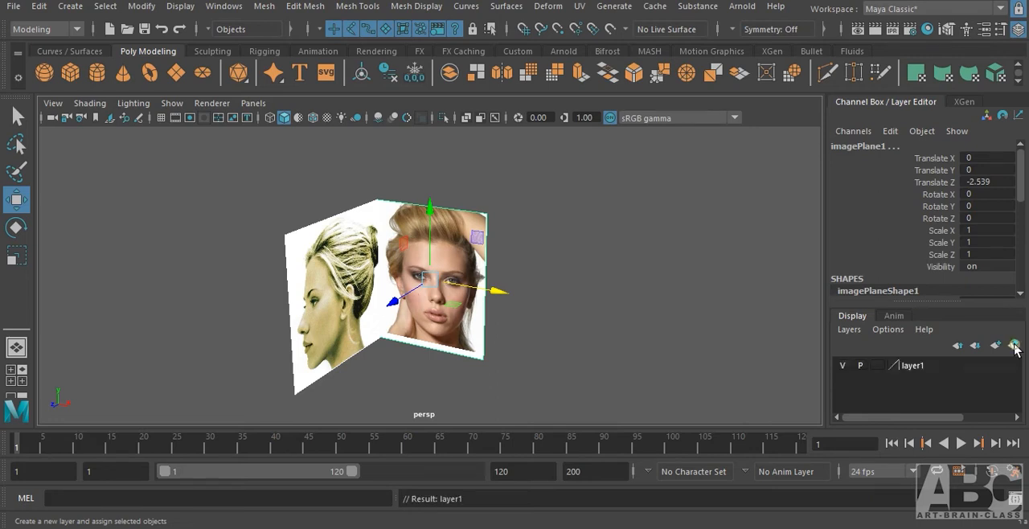
double_click(910, 363)
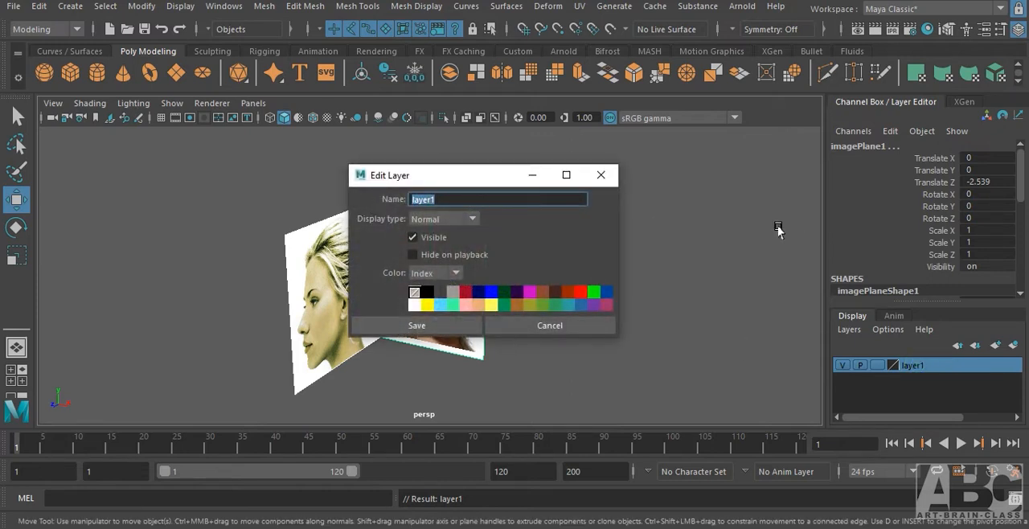
key(Return)
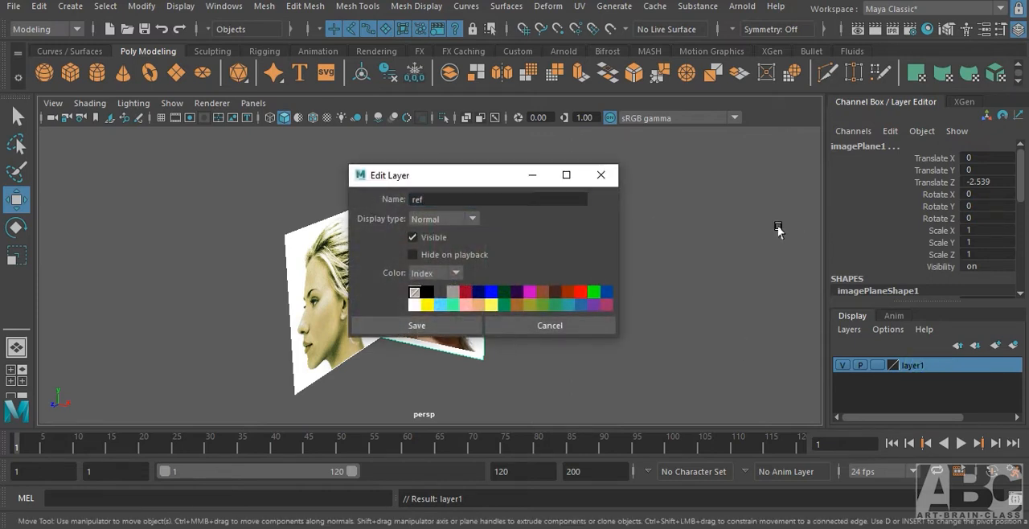
click(474, 326)
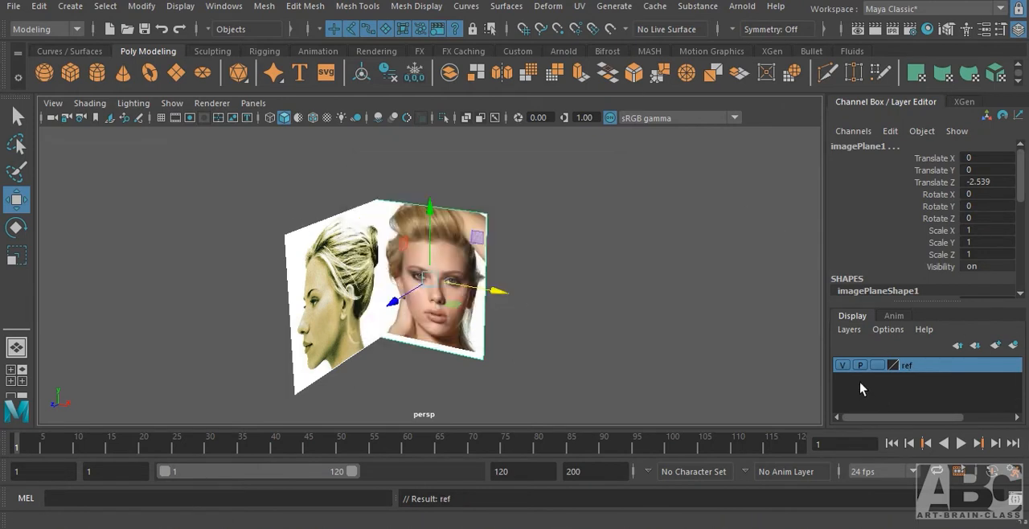
Toggle the ref layer's visibility off and on, and set its display type to reference.
click(845, 367)
click(845, 368)
click(844, 367)
click(844, 367)
Try to box-select the two image planes in the perspective view to test the ref layer's lock.
click(635, 337)
drag(319, 178, 520, 284)
drag(281, 192, 494, 310)
drag(236, 176, 536, 325)
drag(318, 187, 446, 277)
drag(266, 208, 476, 307)
drag(305, 207, 519, 267)
drag(306, 185, 460, 283)
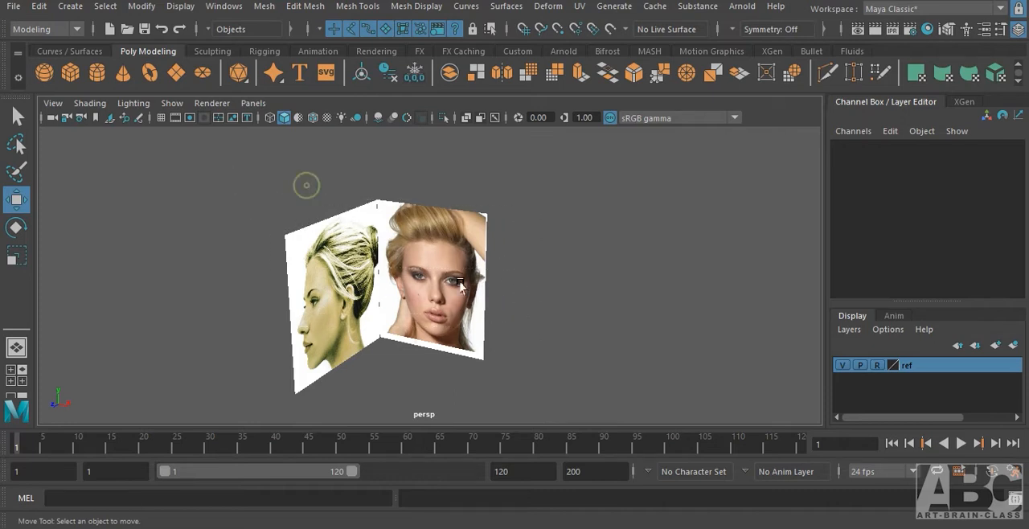
drag(270, 185, 507, 261)
drag(303, 151, 479, 279)
drag(309, 168, 420, 239)
drag(293, 168, 315, 179)
Return the ref layer to the normal display type and turn on the grid in the front view.
alt+drag(489, 322, 527, 313)
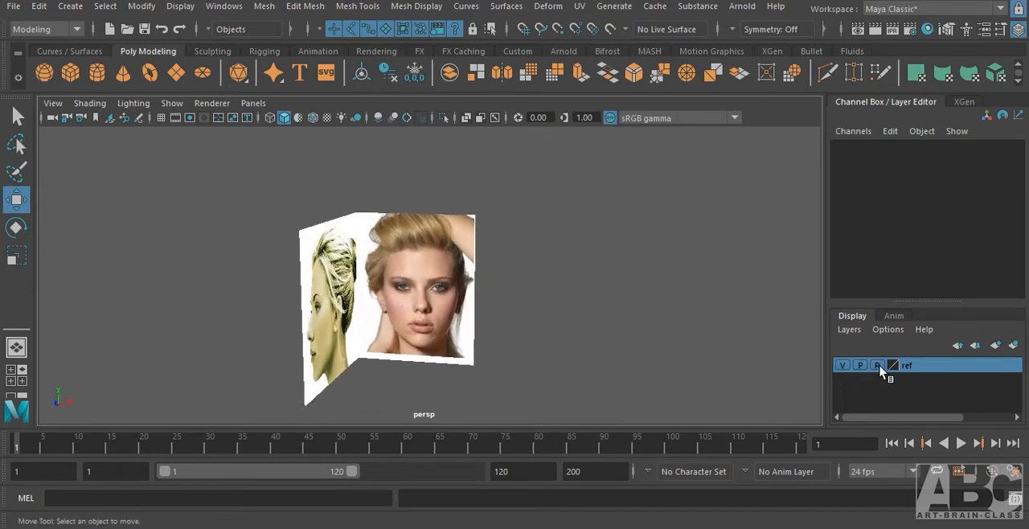
alt+drag(538, 311, 544, 306)
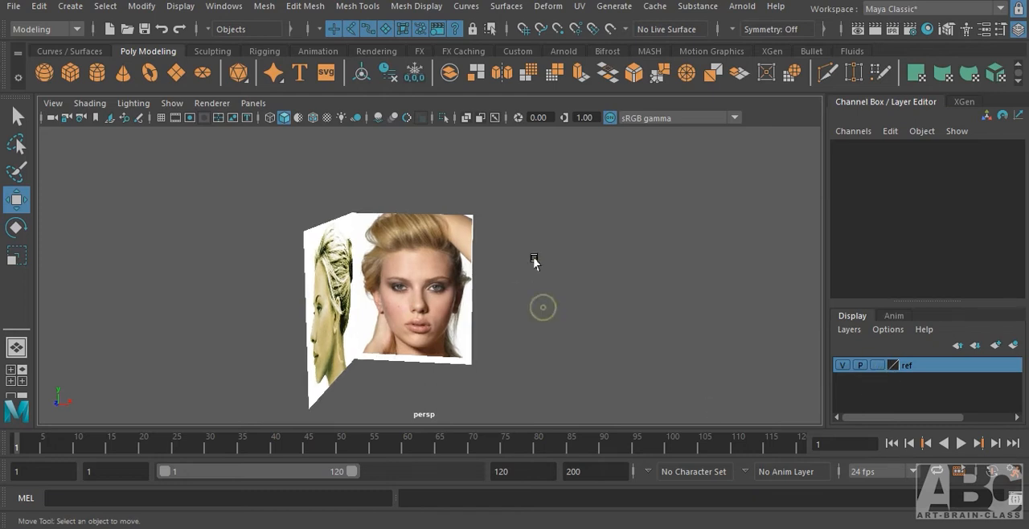
key(space)
drag(528, 255, 532, 280)
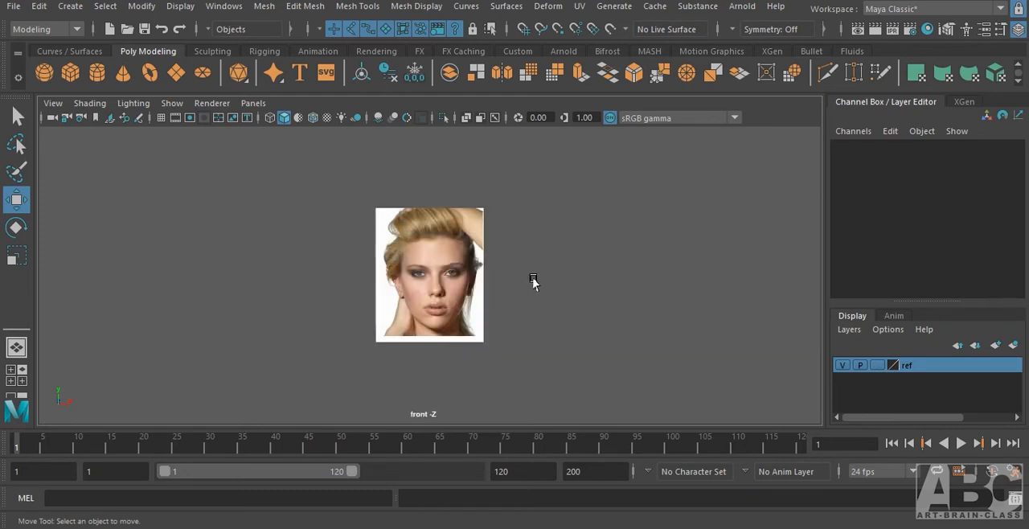
click(160, 117)
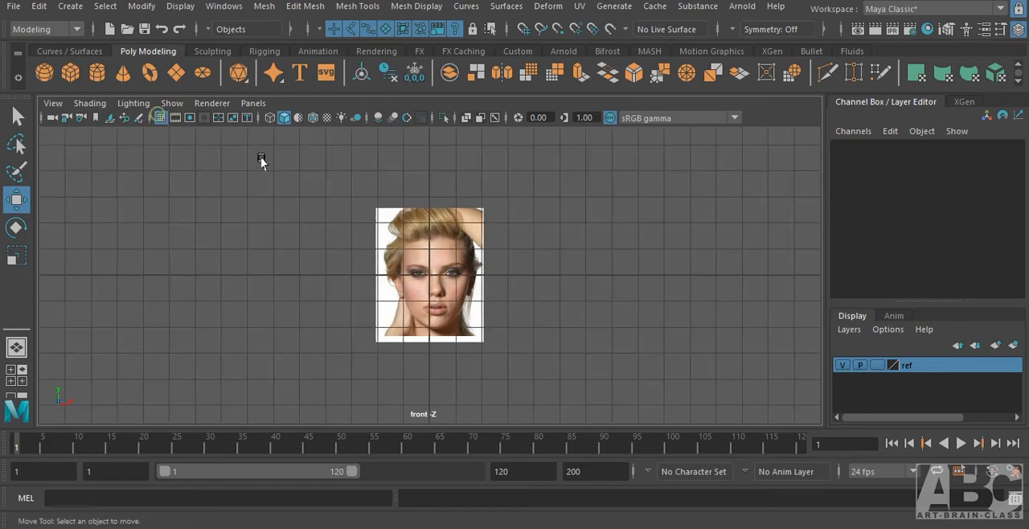
Move the front image plane to about -0.24 in X to centre the face on the grid's vertical axis.
scroll(562, 289, up, 2)
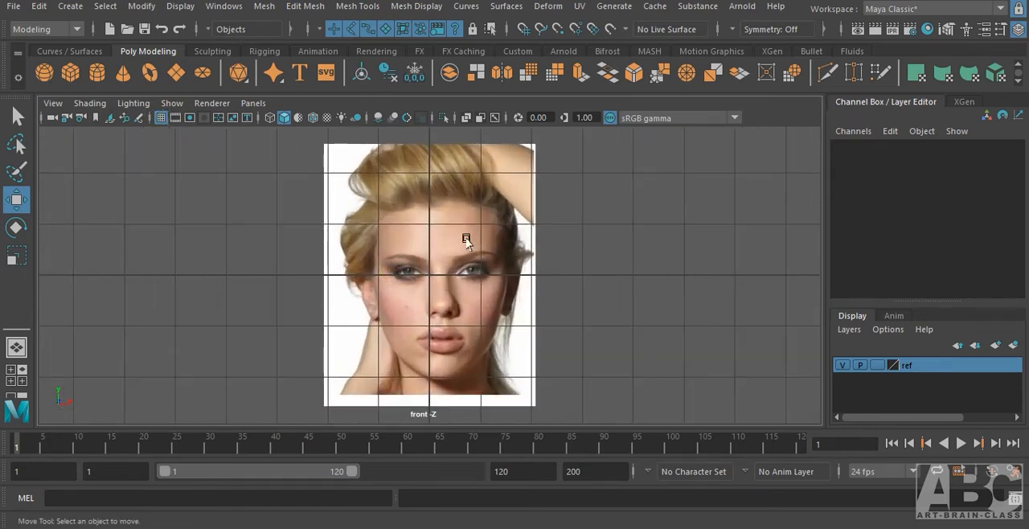
scroll(432, 256, up, 2)
scroll(450, 297, up, 2)
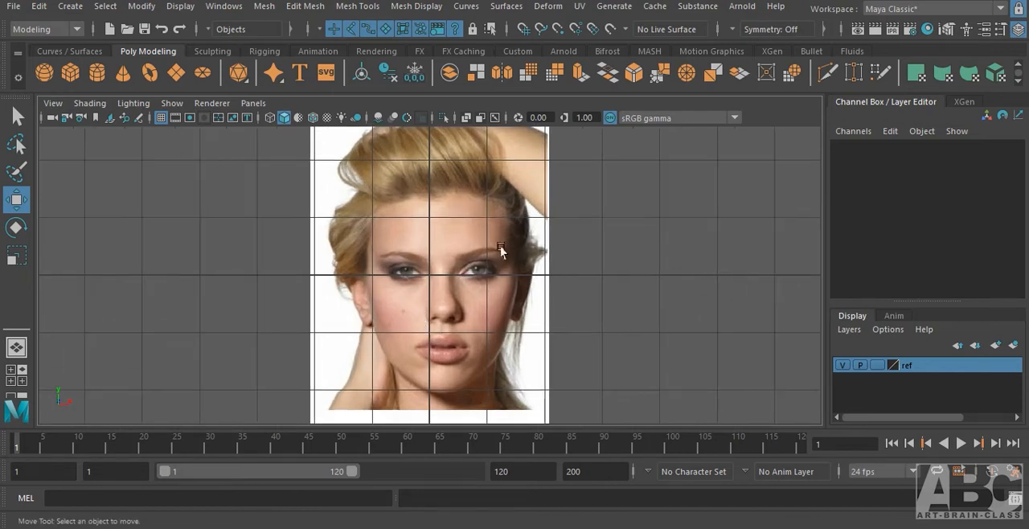
click(500, 246)
drag(495, 275, 480, 281)
scroll(427, 254, up, 5)
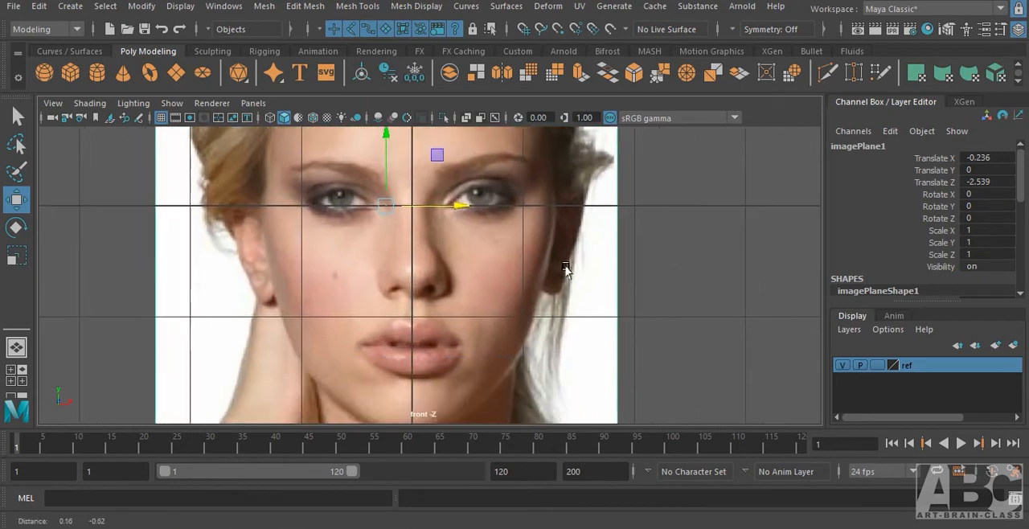
Check the nose and lips against the centre line and fine-tune the front image plane to -0.25 in X.
alt+right_drag(427, 254, 544, 242)
alt+middle_drag(505, 196, 507, 309)
alt+right_drag(485, 255, 562, 281)
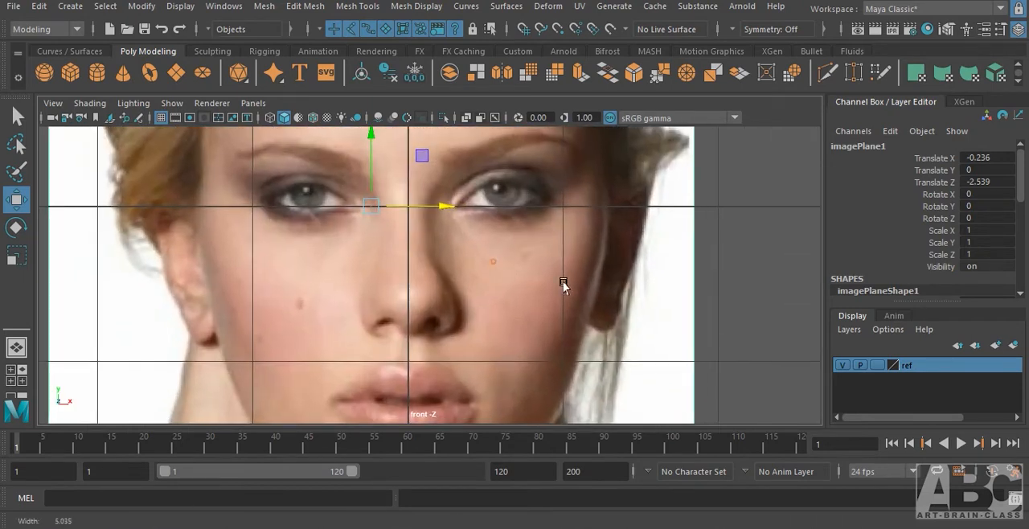
alt+middle_drag(501, 333, 482, 270)
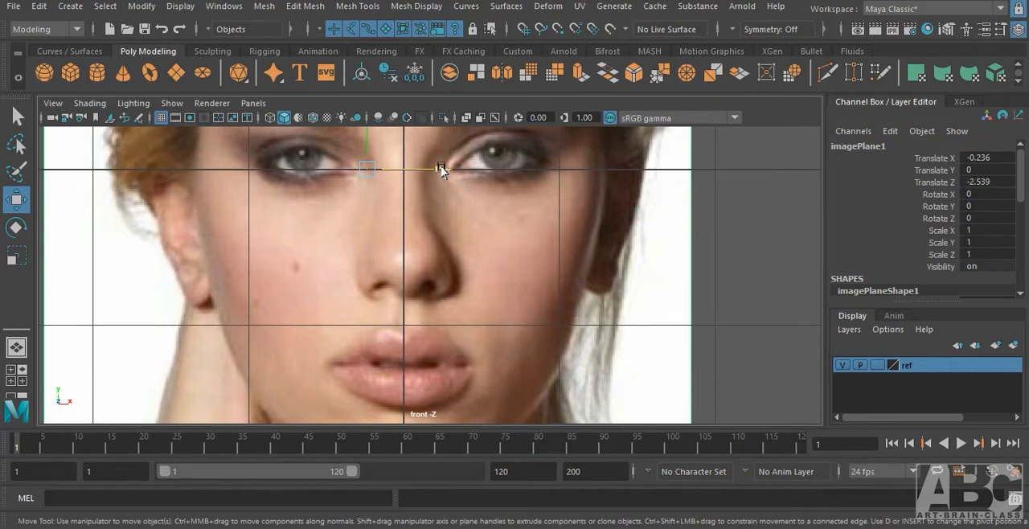
drag(442, 169, 438, 174)
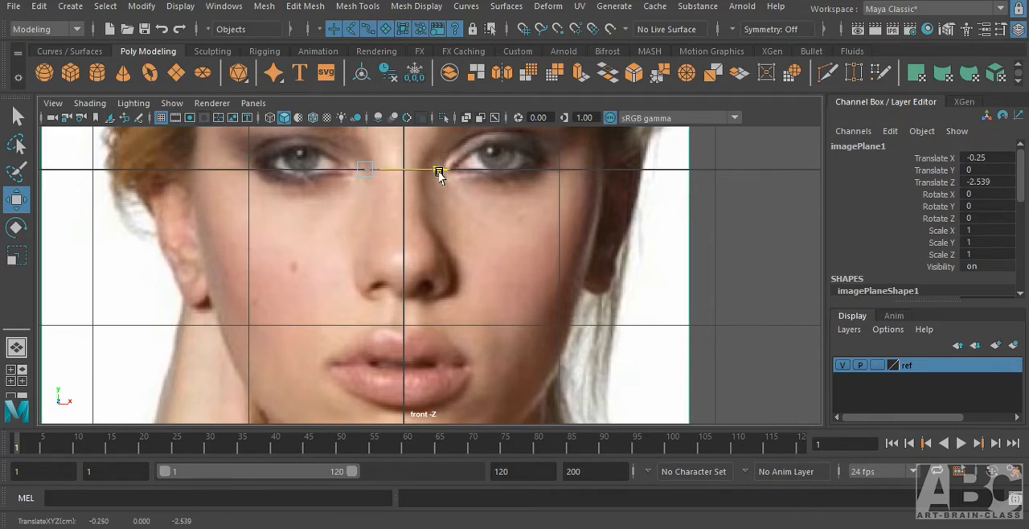
alt+middle_drag(540, 239, 545, 314)
alt+right_drag(555, 273, 519, 265)
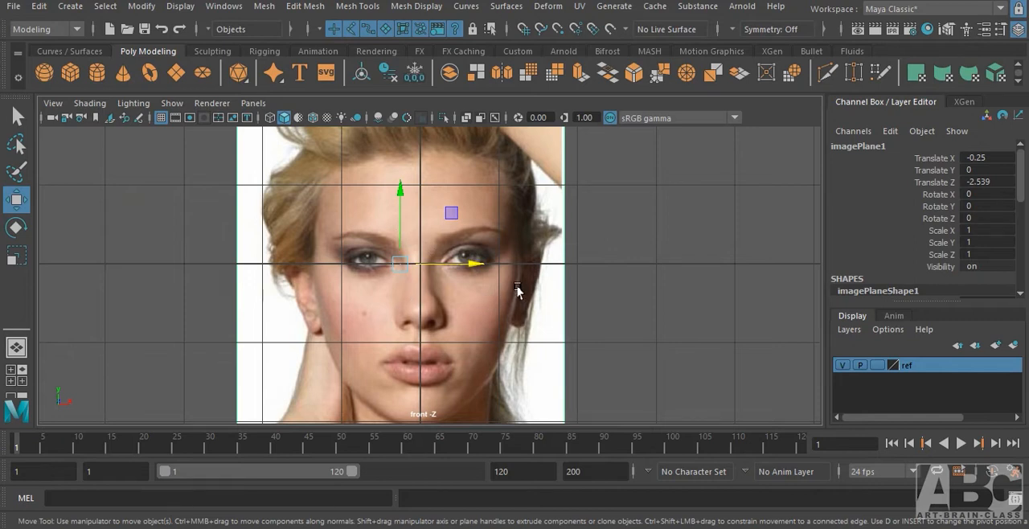
In the perspective view, move the side image plane outward to about -2.39 in X.
key(space)
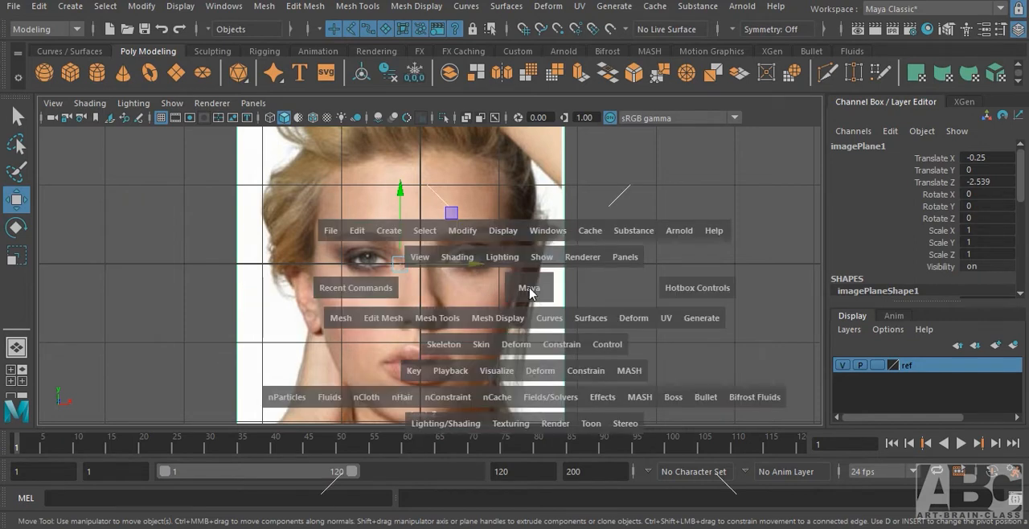
drag(527, 289, 530, 235)
alt+drag(424, 330, 396, 366)
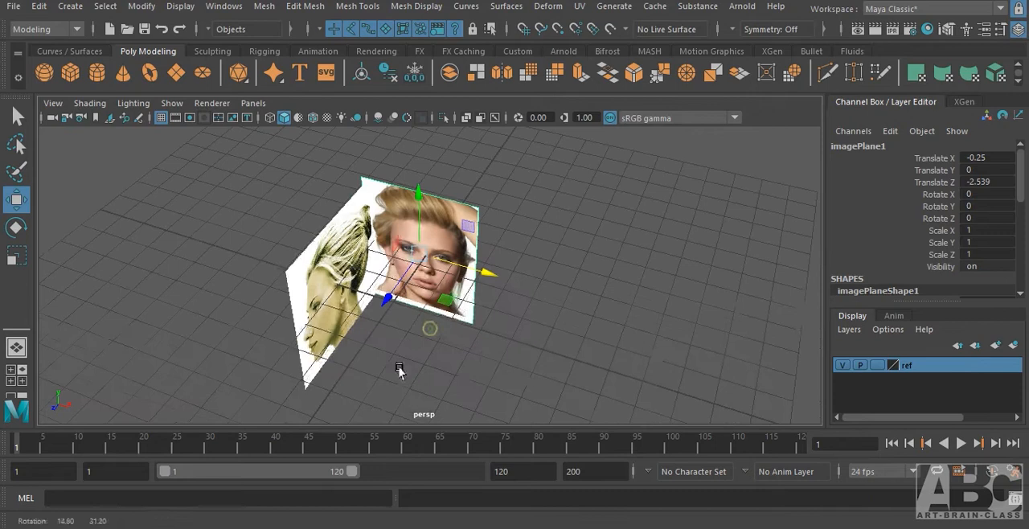
click(324, 292)
drag(396, 304, 382, 313)
Set the ref layer's display type to reference to lock both image planes against selection.
click(876, 366)
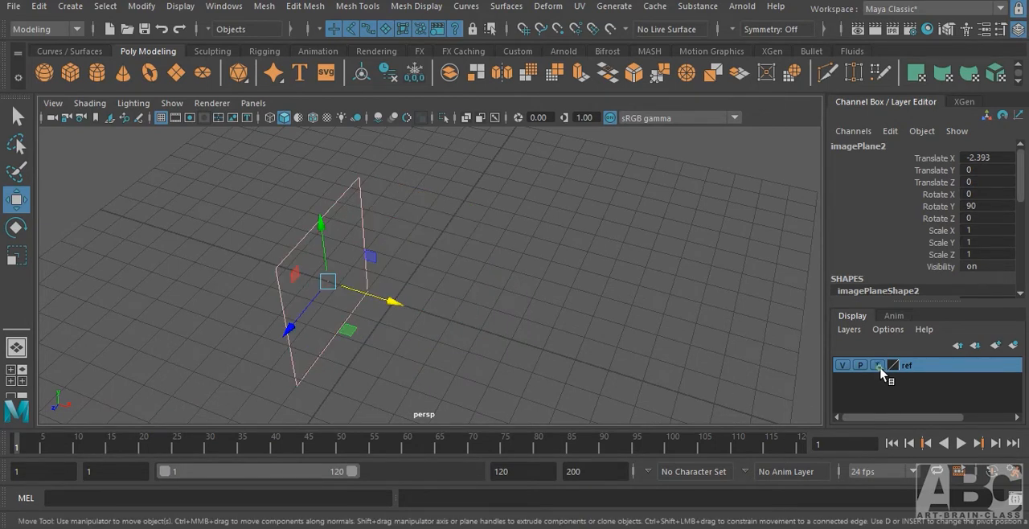
click(877, 365)
alt+drag(416, 375, 534, 328)
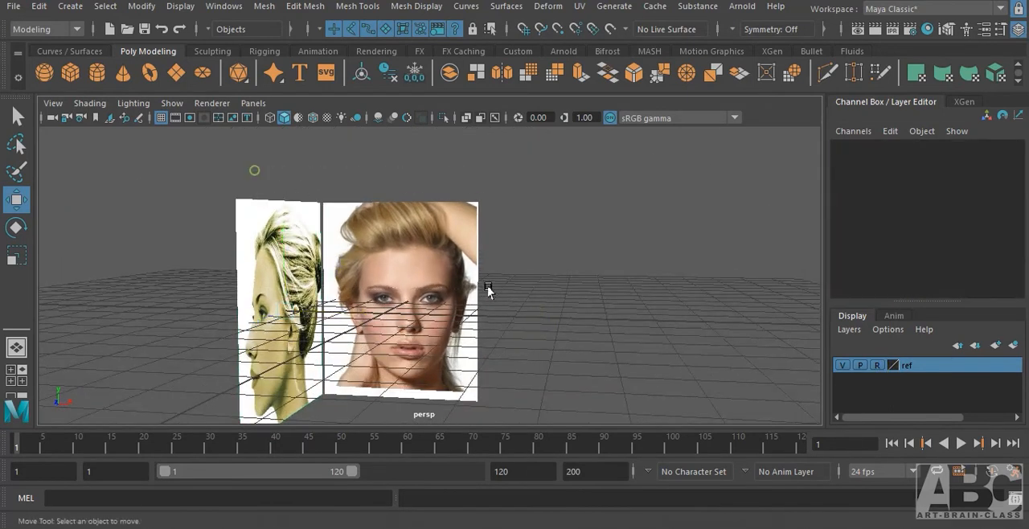
alt+drag(474, 293, 455, 323)
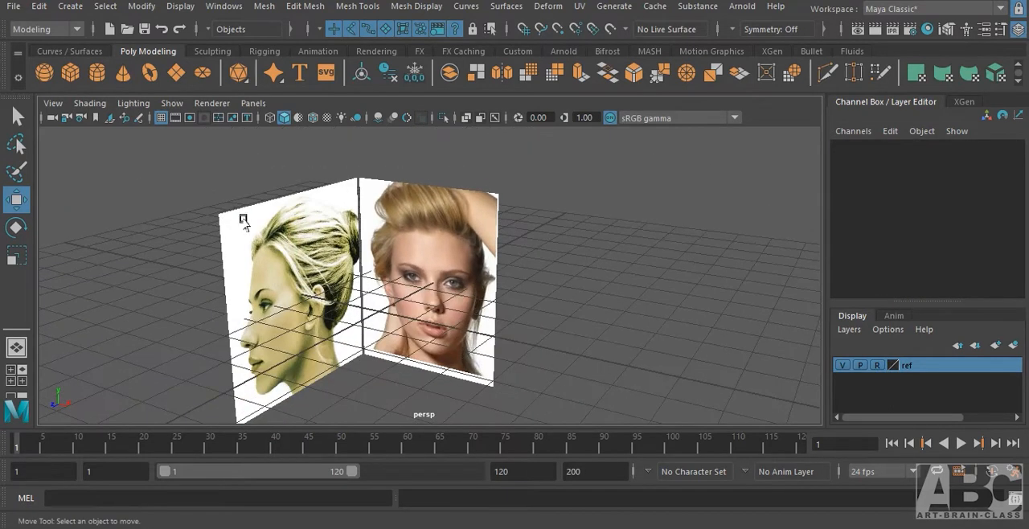
Hide the grid in the perspective view so both reference image planes show without grid lines.
alt+drag(243, 218, 262, 164)
alt+drag(413, 248, 347, 210)
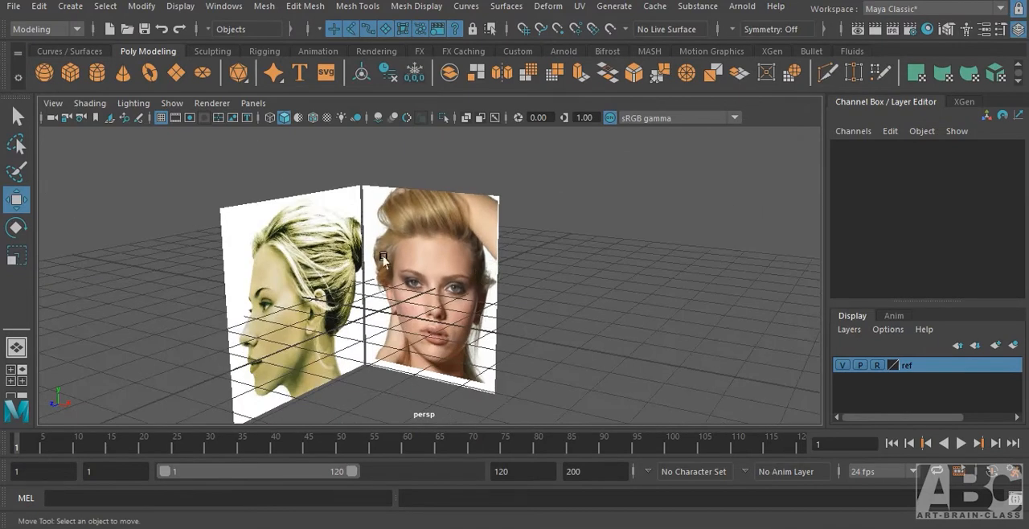
click(162, 117)
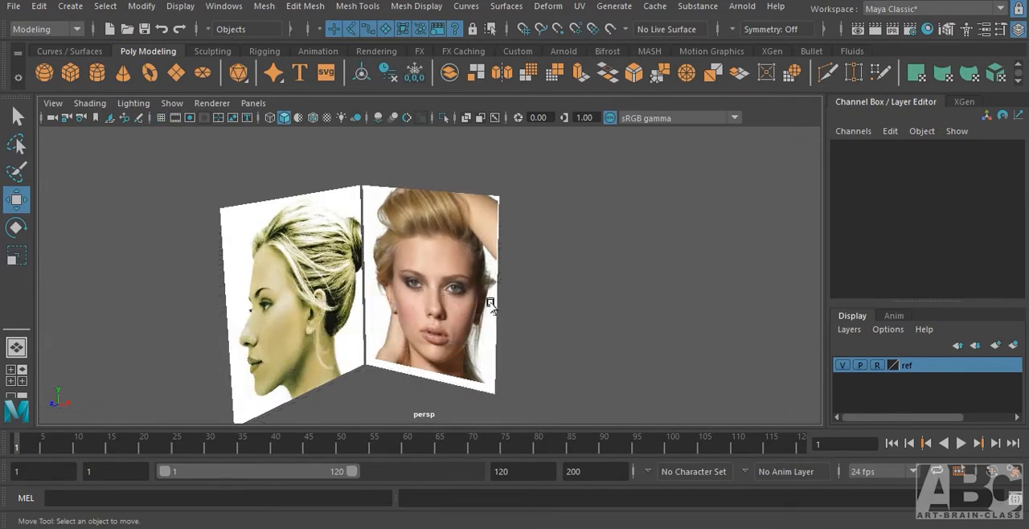
Choose face_model.mb in the project's scenes folder as the name for saving the scene, without replacing the existing file.
key(ctrl+shift+s)
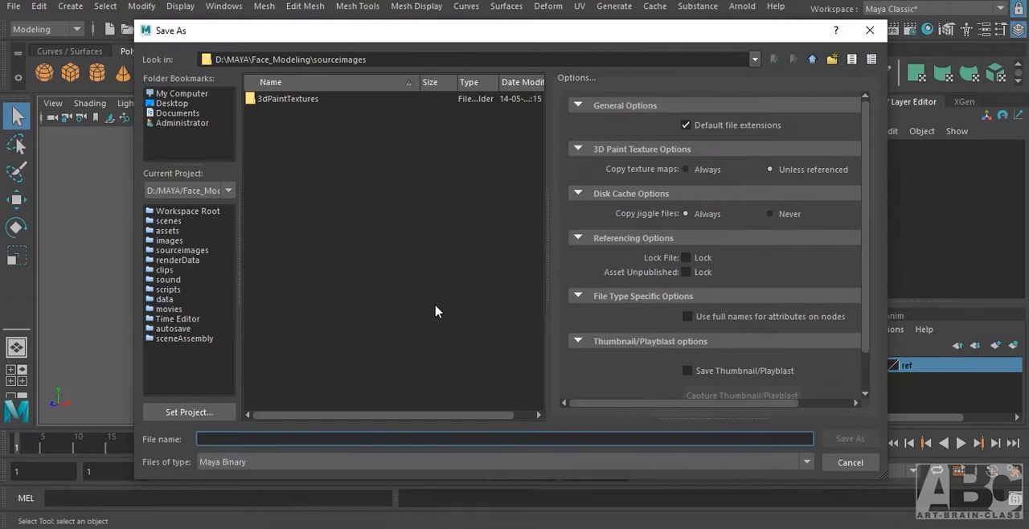
click(868, 29)
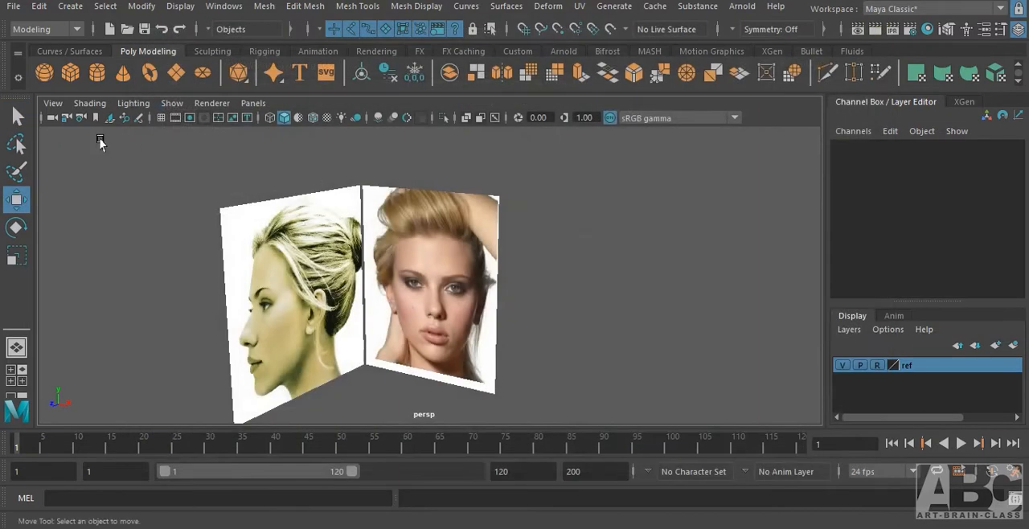
click(13, 7)
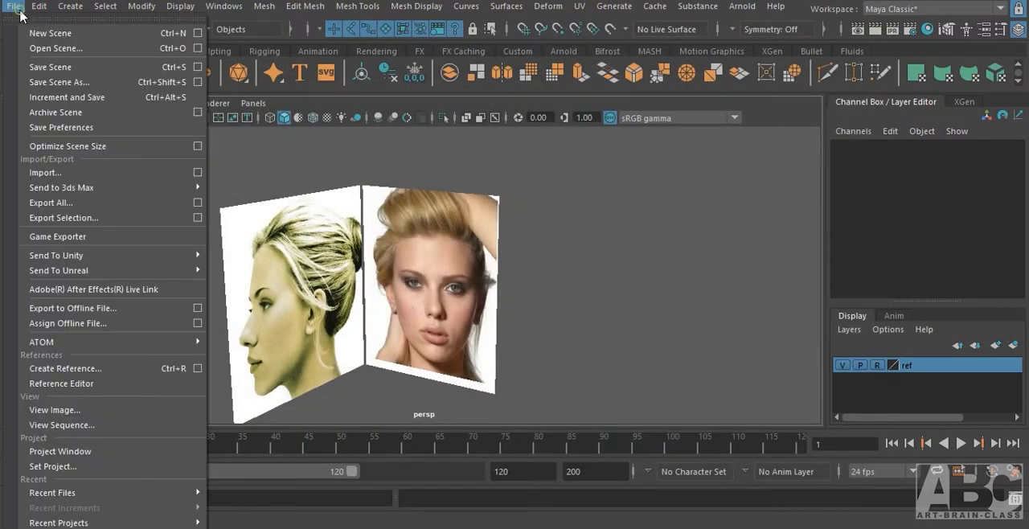
click(56, 84)
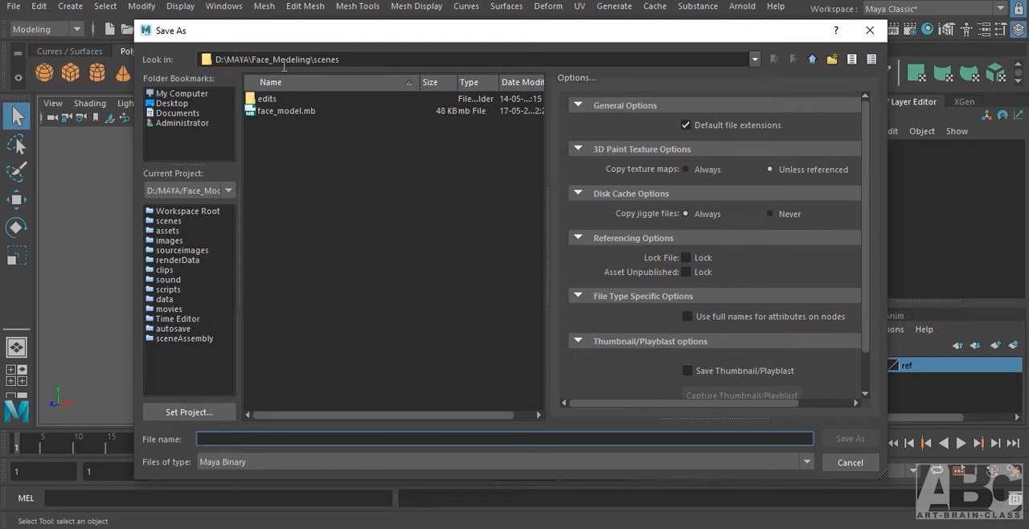
click(278, 111)
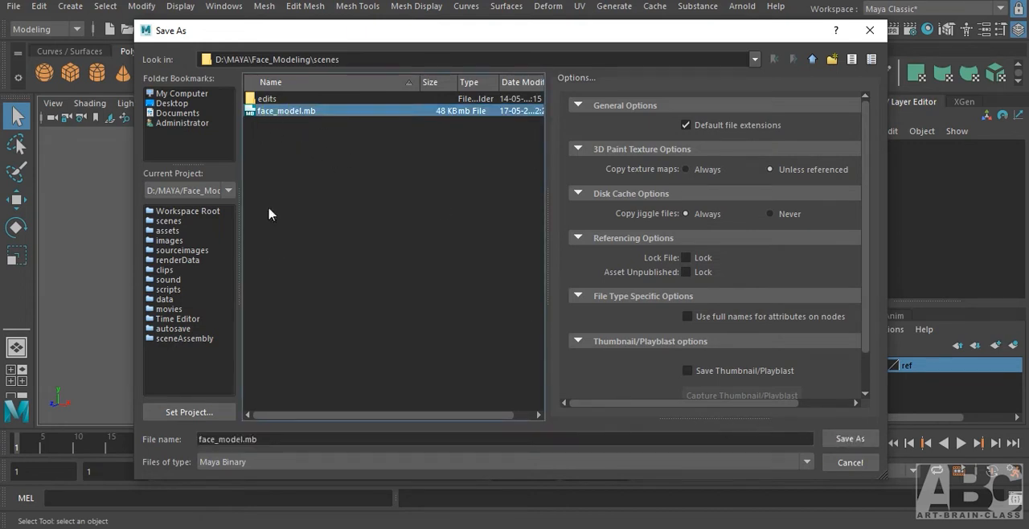
click(841, 442)
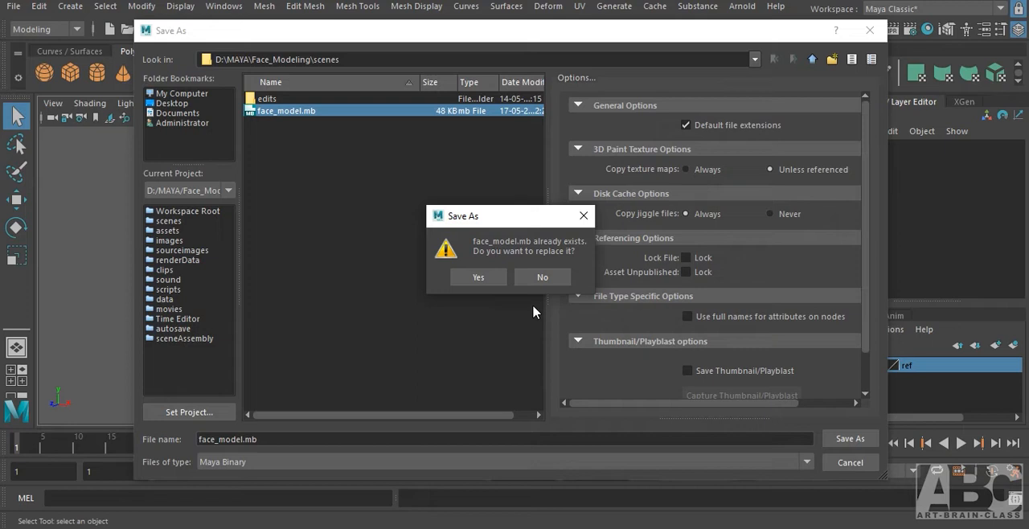
click(583, 216)
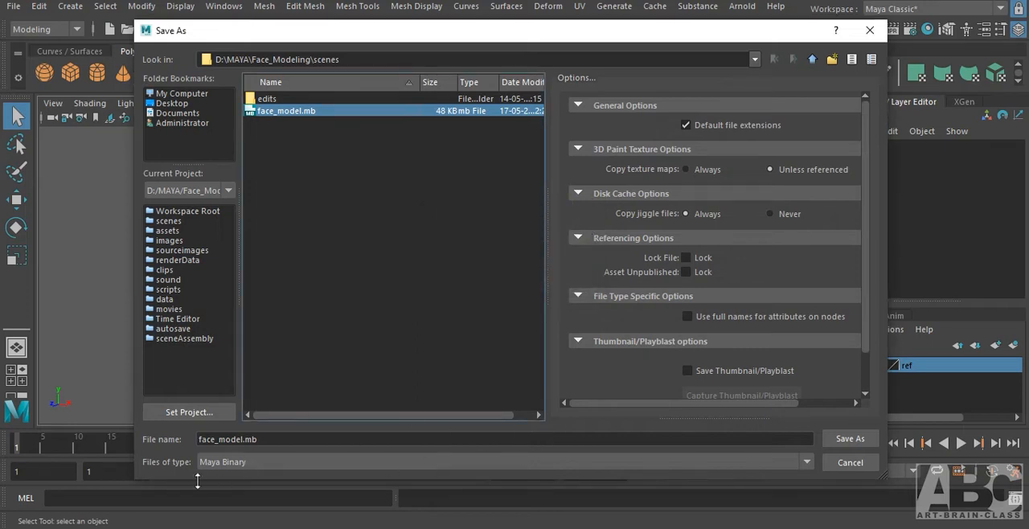
Set the file type to Maya ASCII and save the scene as face_model.ma.
click(807, 464)
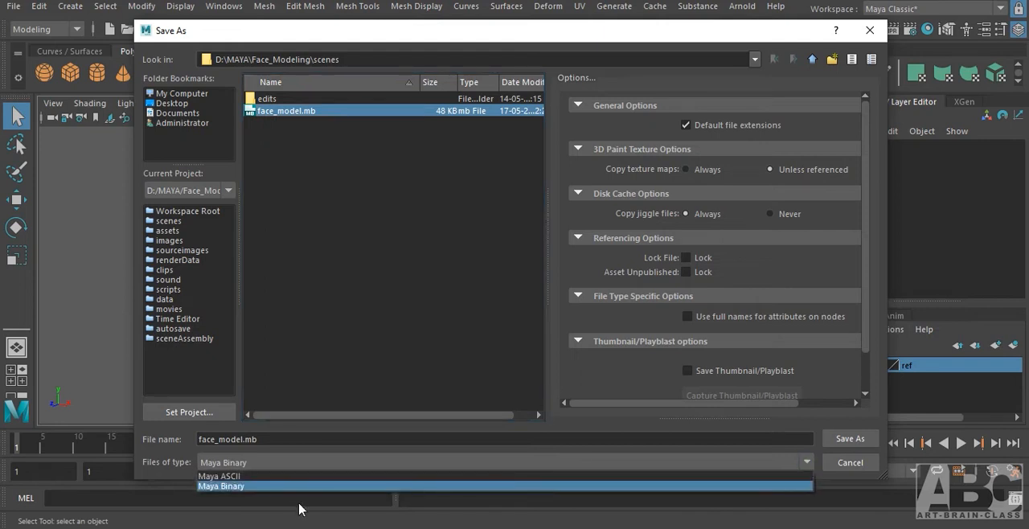
click(263, 476)
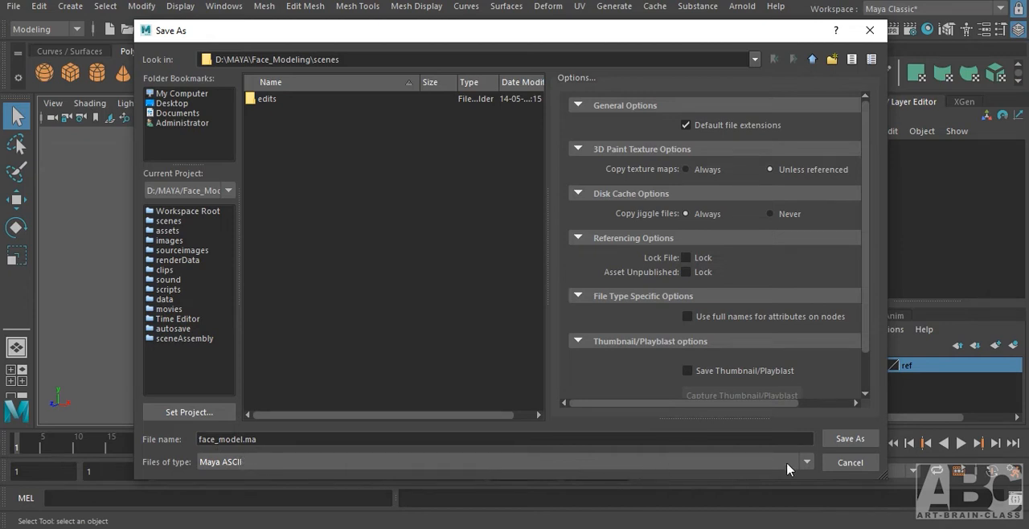
click(807, 462)
click(290, 485)
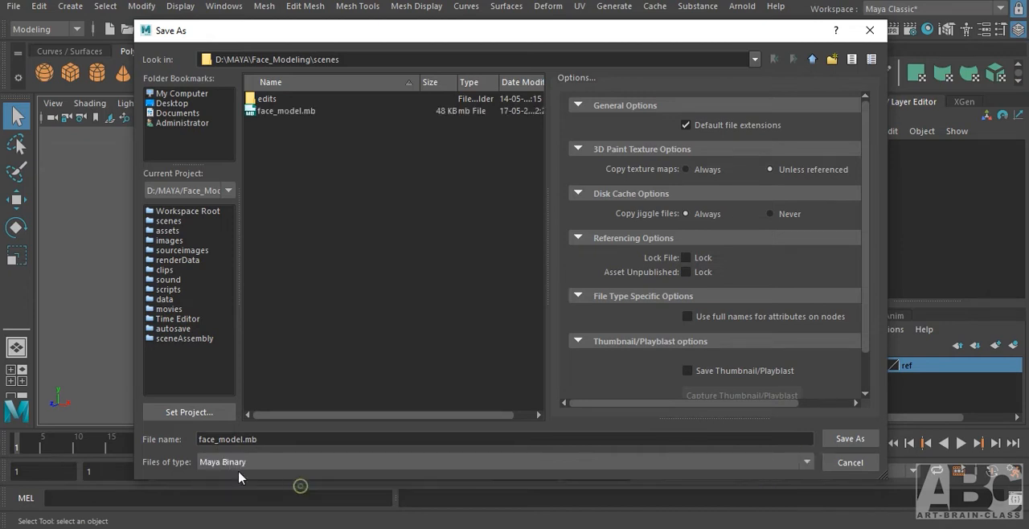
click(807, 462)
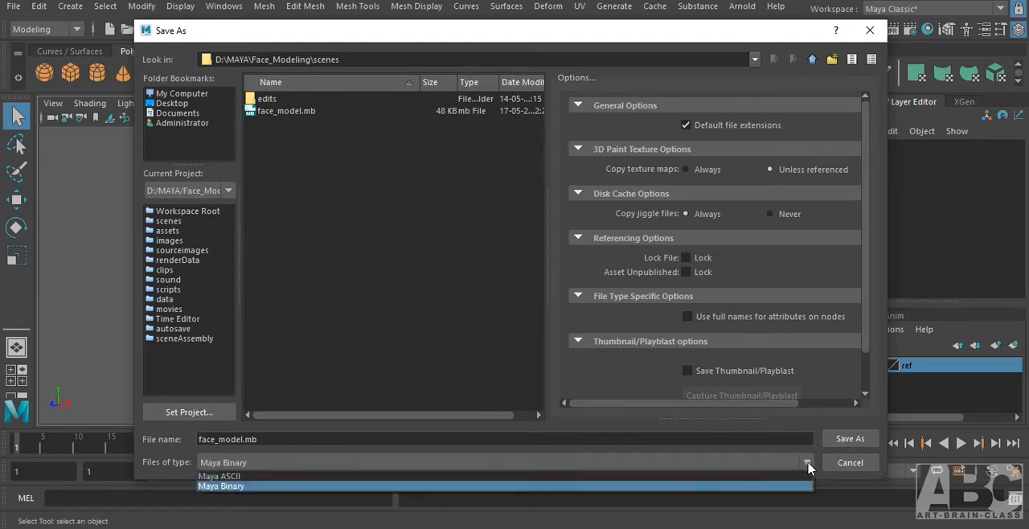
click(287, 475)
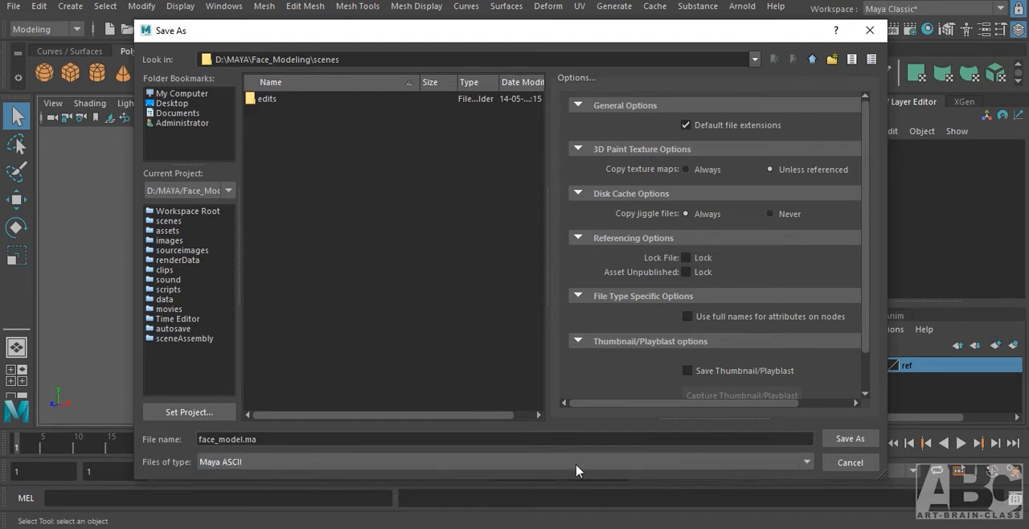
click(847, 440)
key(w)
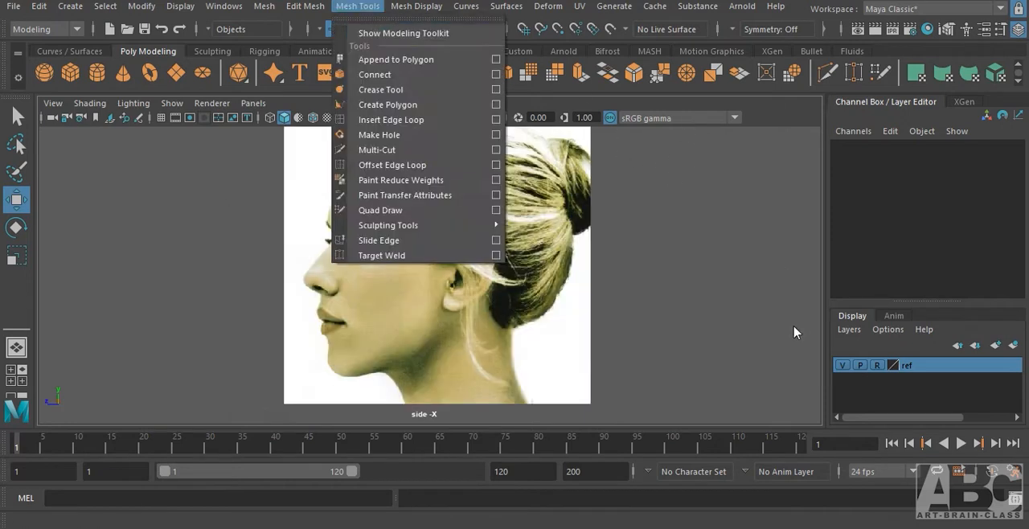
In the side view, start a Create Polygon outline and trace it from the upper throat under the jaw to the front of the chin.
click(793, 324)
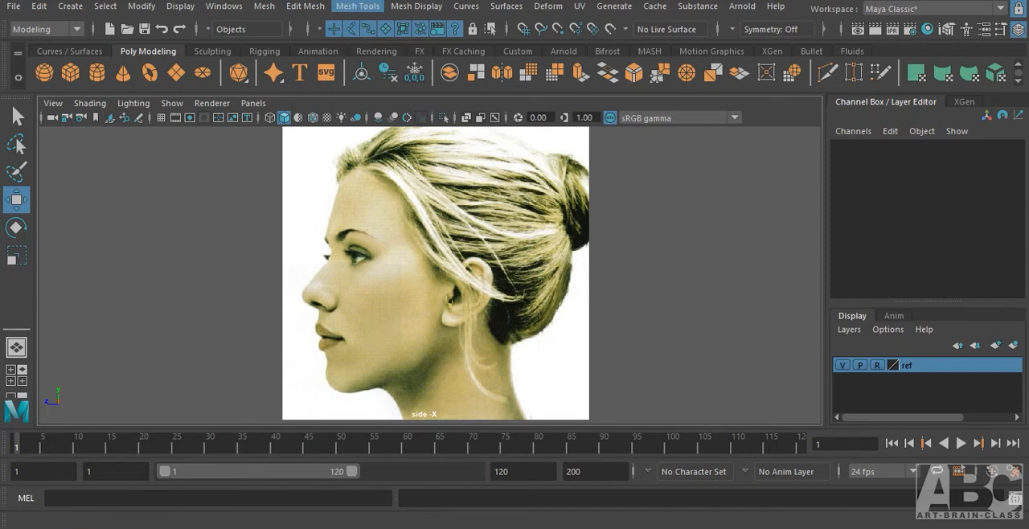
click(357, 6)
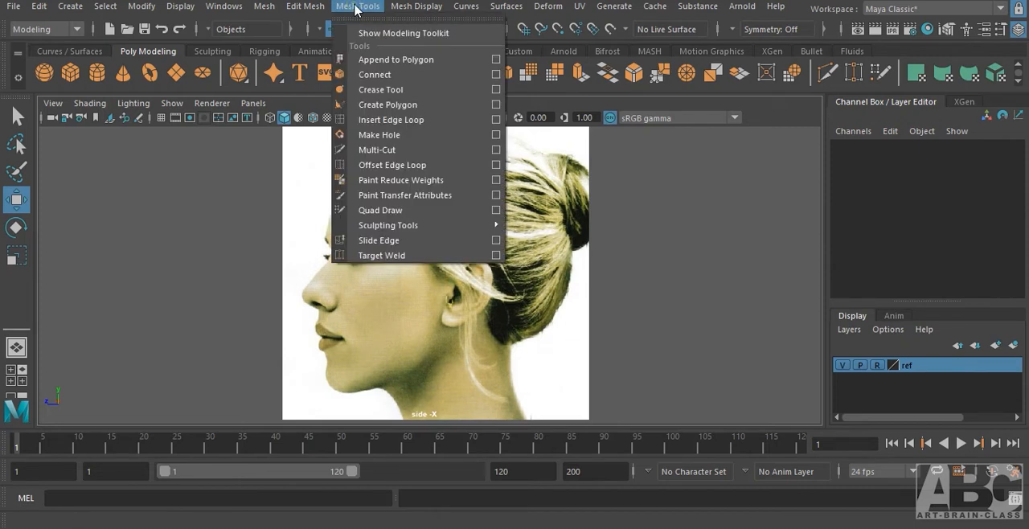
click(387, 104)
alt+middle_drag(479, 346, 524, 278)
alt+right_drag(502, 276, 648, 254)
alt+middle_drag(409, 285, 429, 287)
alt+right_drag(408, 253, 553, 268)
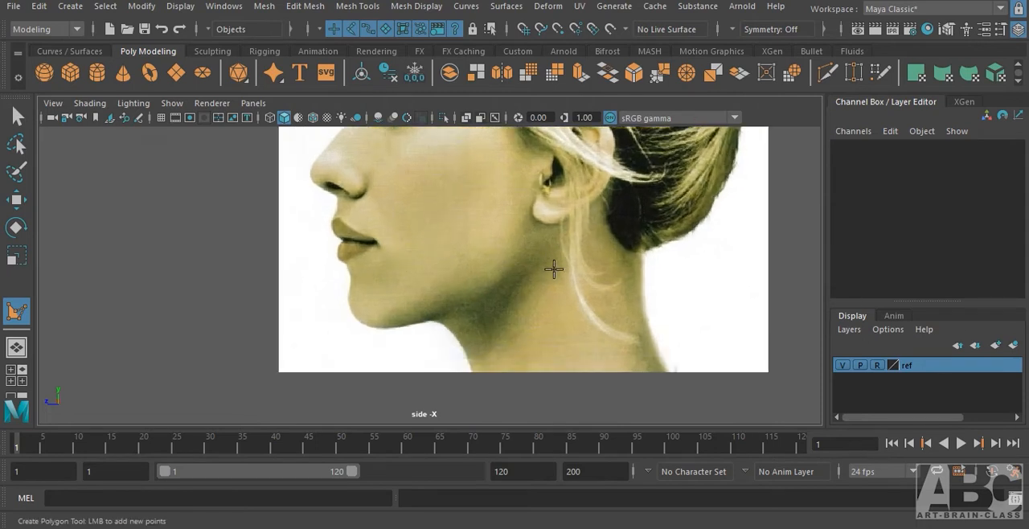
alt+right_drag(459, 343, 640, 213)
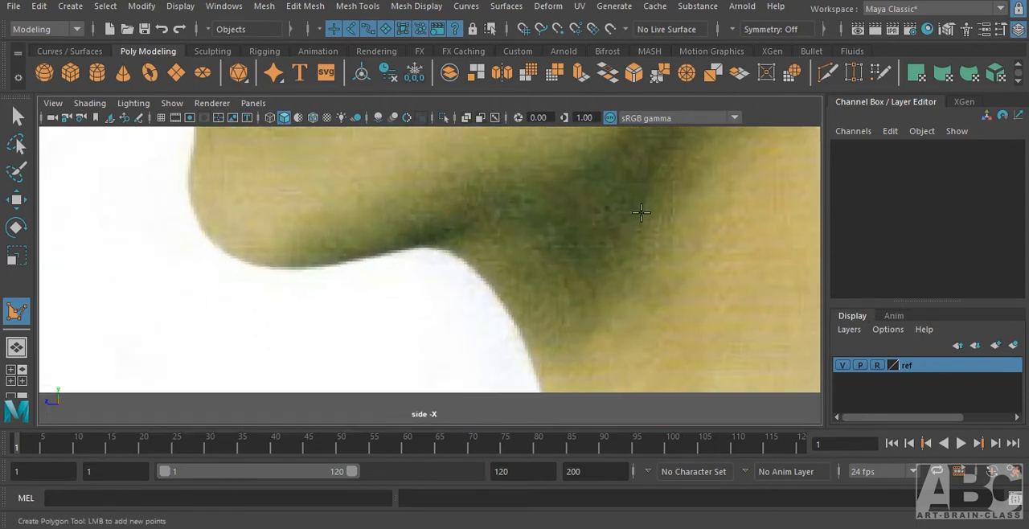
click(496, 296)
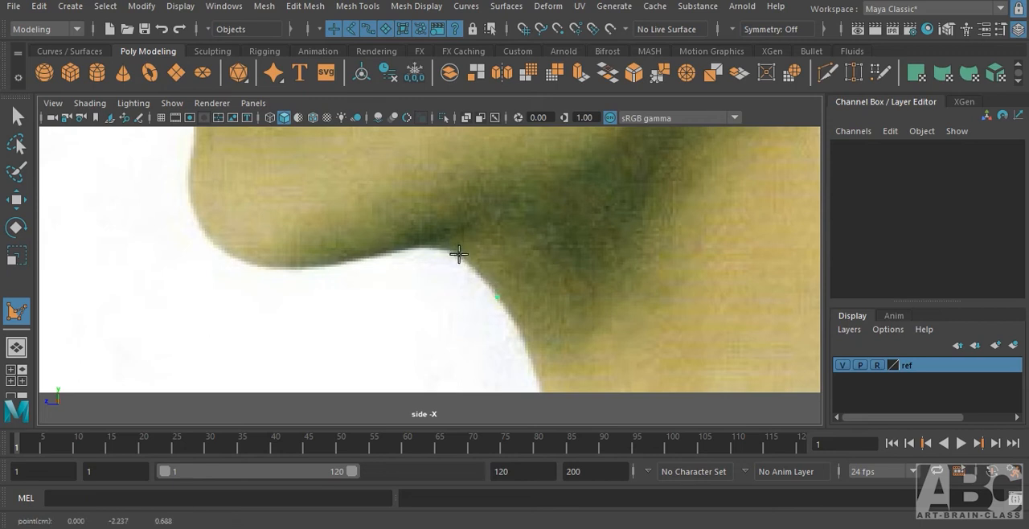
click(437, 249)
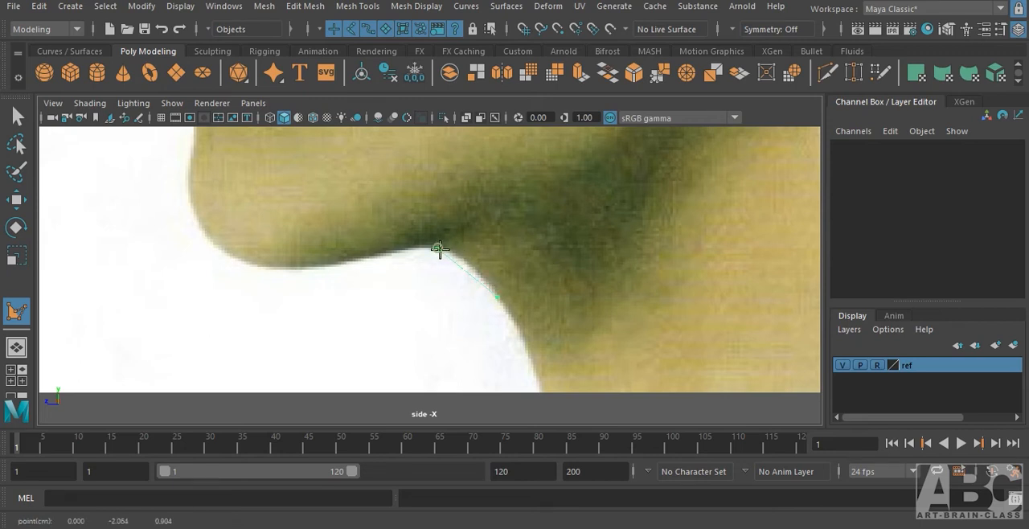
click(315, 267)
click(225, 254)
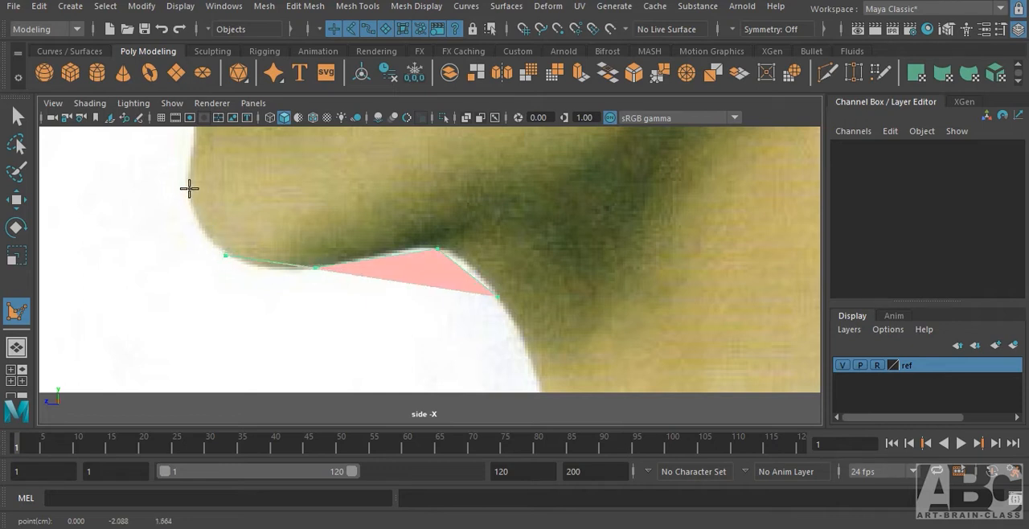
click(188, 182)
Extend the polygon outline up the chin to the base of the lower lip and switch the view to wireframe display.
alt+middle_drag(253, 156, 286, 290)
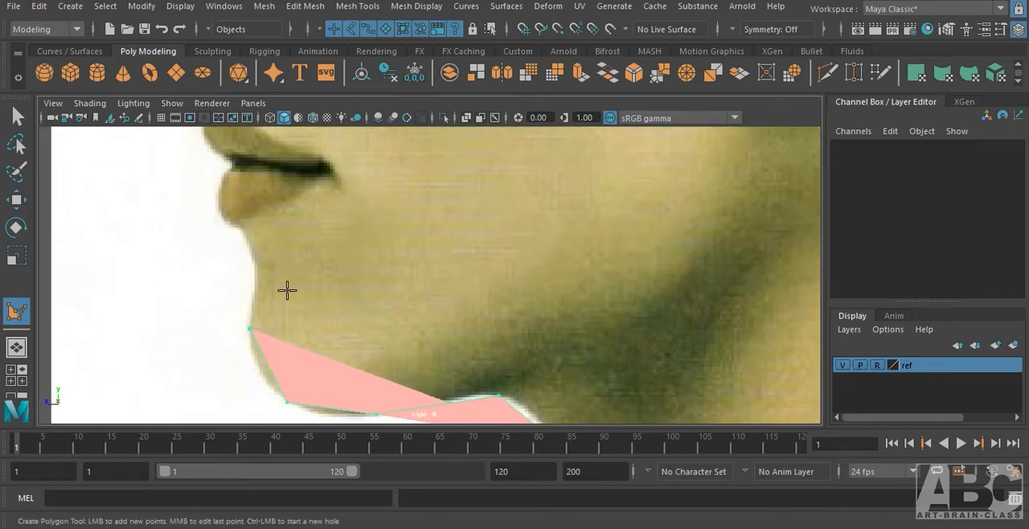
click(255, 253)
scroll(358, 261, up, 3)
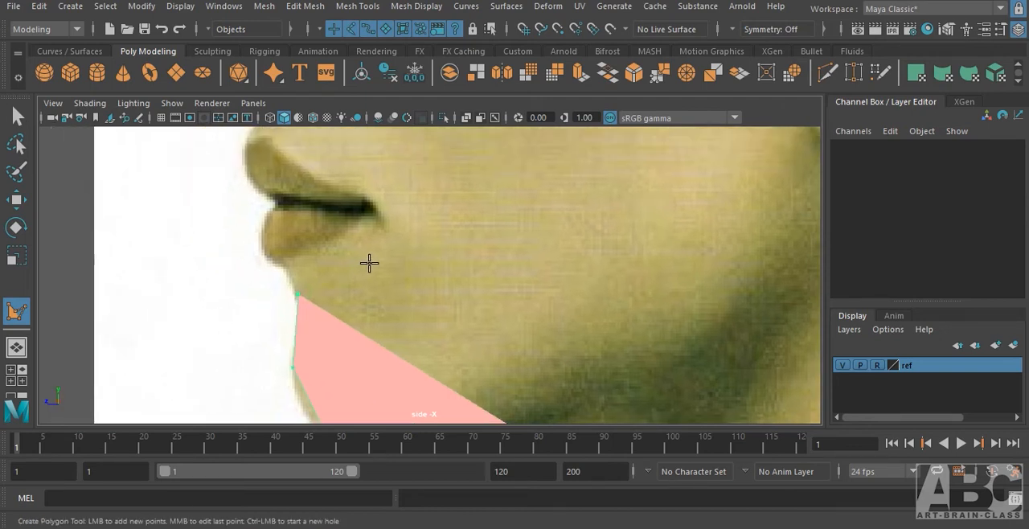
key(4)
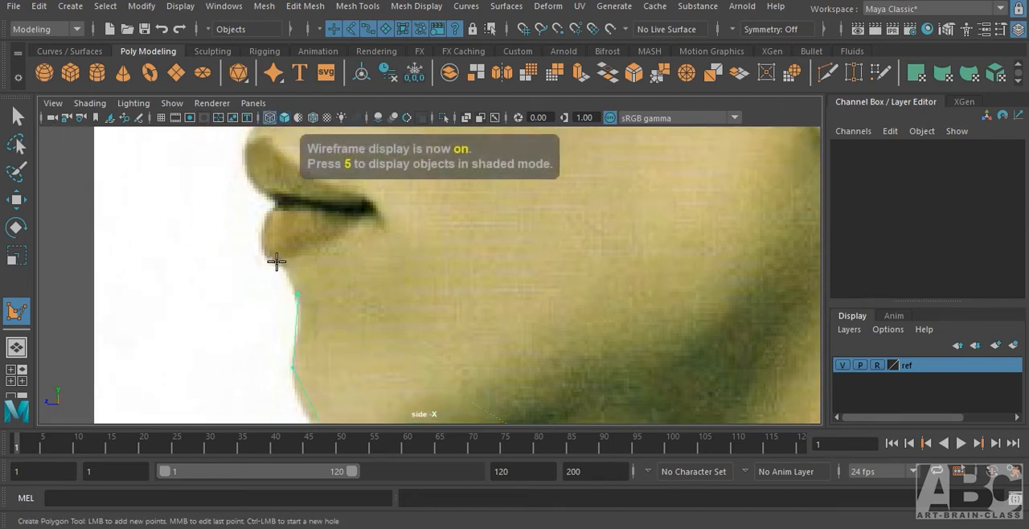
alt+middle_drag(238, 271, 429, 287)
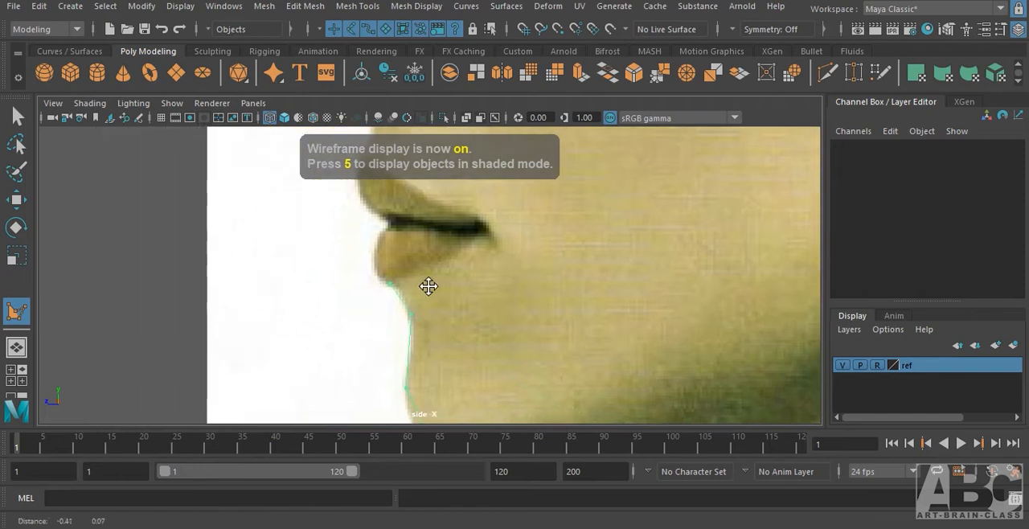
Trace the profile of the lower lip, the mouth opening and the upper lip with outline points.
click(375, 250)
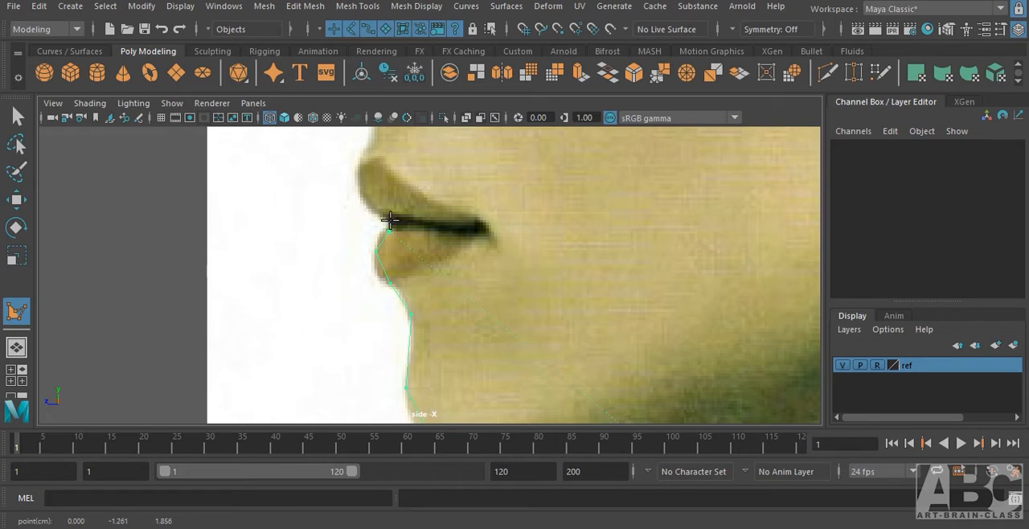
click(388, 223)
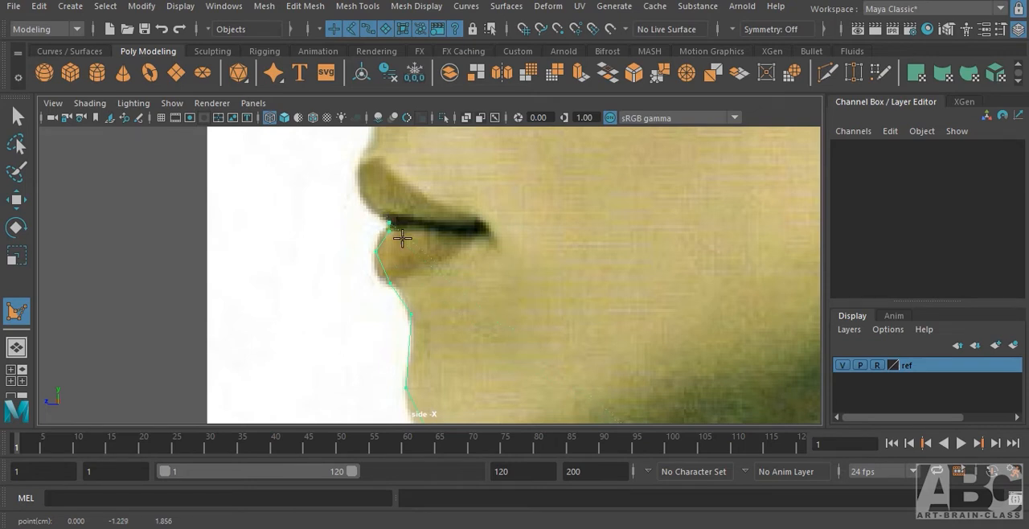
click(360, 195)
alt+middle_drag(408, 168, 399, 250)
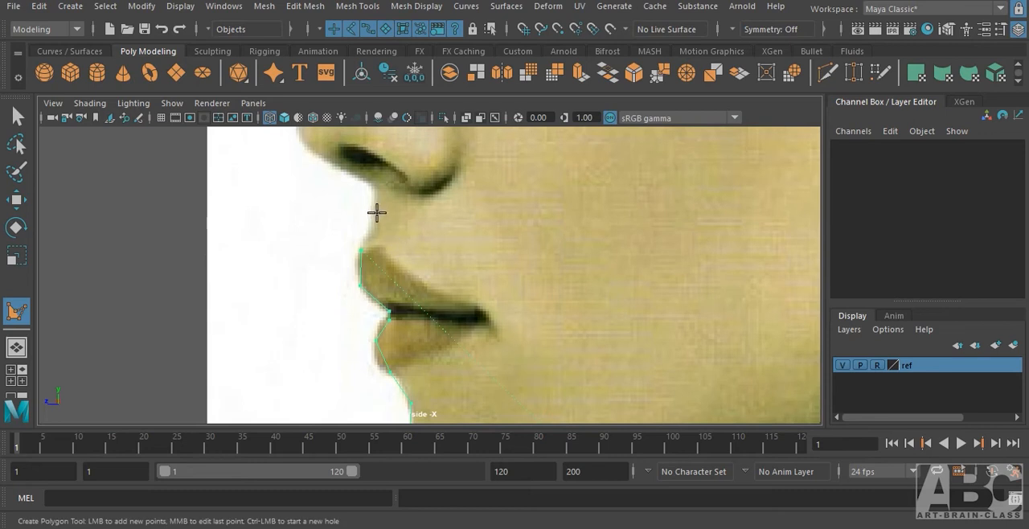
Continue the outline from the upper lip to the nose base, along the underside of the nose and around its tip.
alt+middle_drag(368, 168, 467, 255)
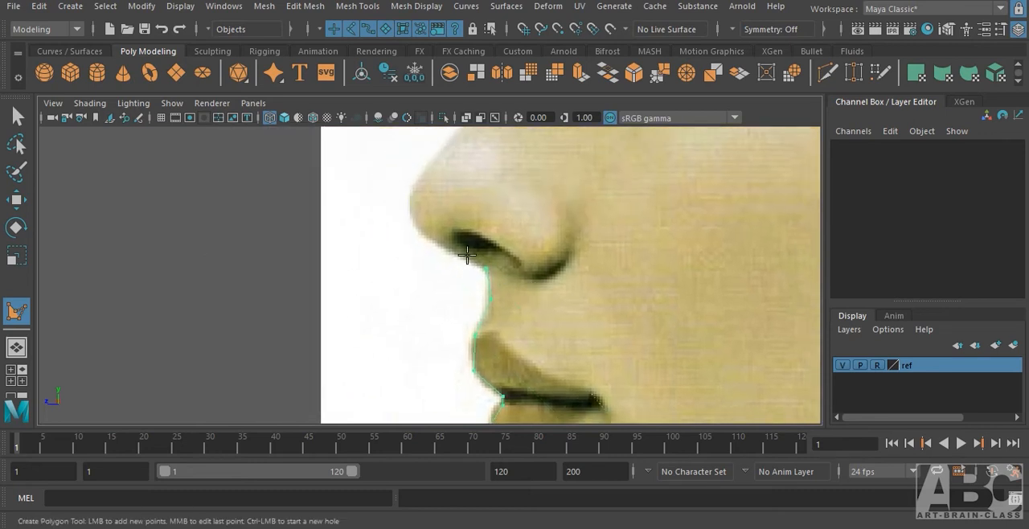
click(434, 242)
click(409, 207)
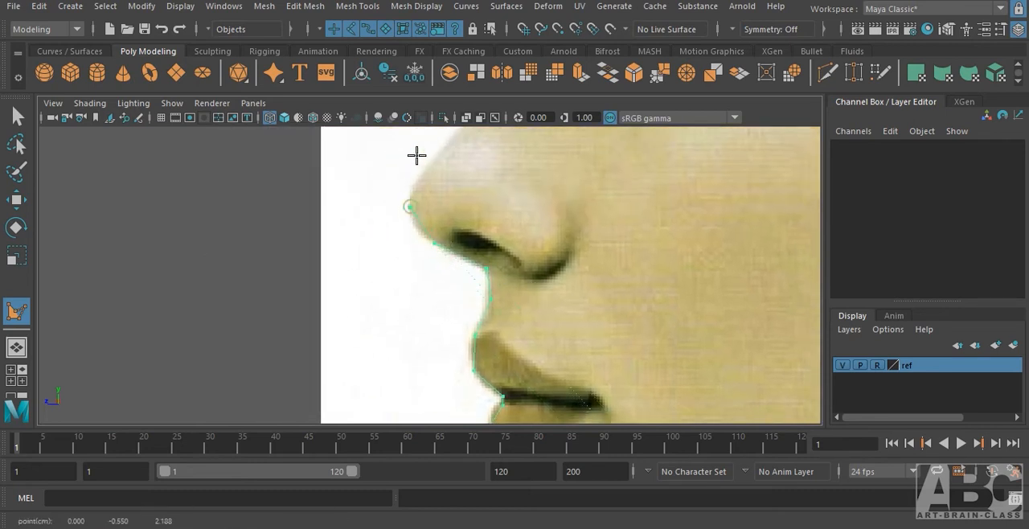
alt+middle_drag(539, 179, 485, 362)
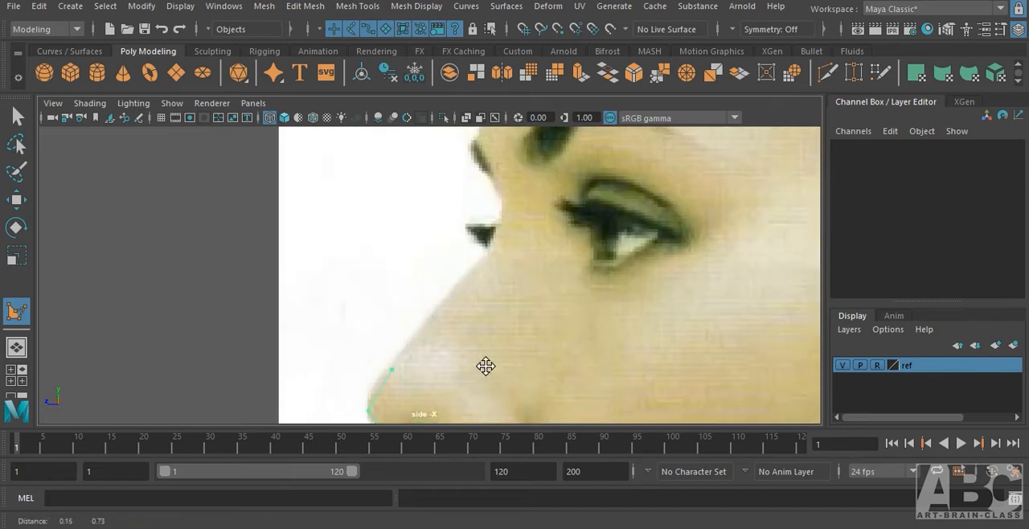
Place outline points along the bridge of the nose up to the dip between the eyes.
click(434, 305)
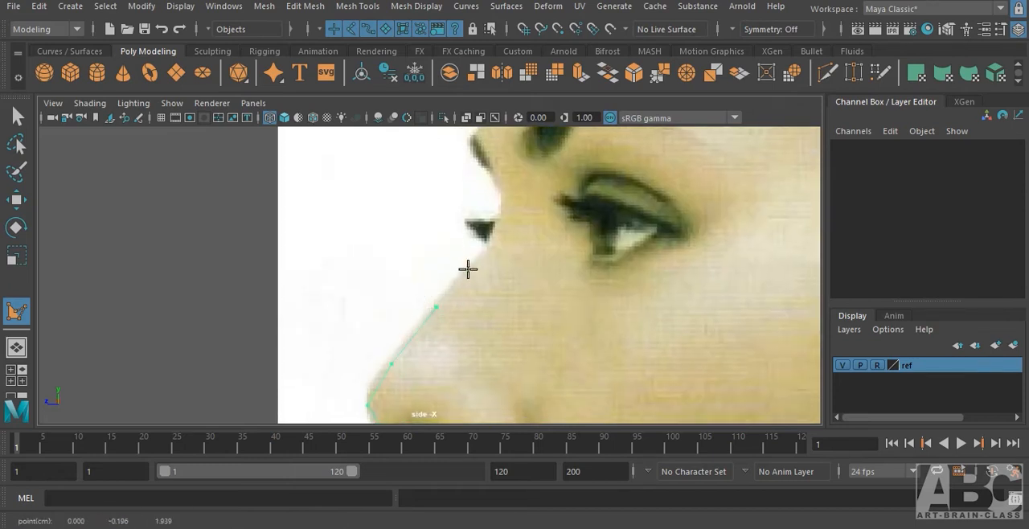
click(469, 270)
click(498, 227)
click(501, 204)
Continue the polygon outline past the brow and up the forehead to the hairline.
alt+middle_drag(556, 209, 567, 308)
click(500, 256)
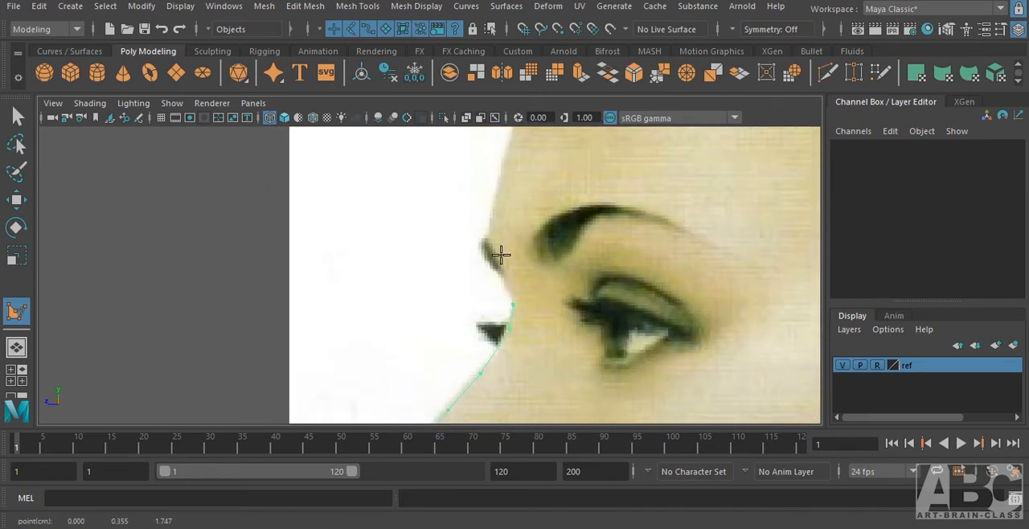
click(489, 220)
alt+middle_drag(539, 197, 541, 315)
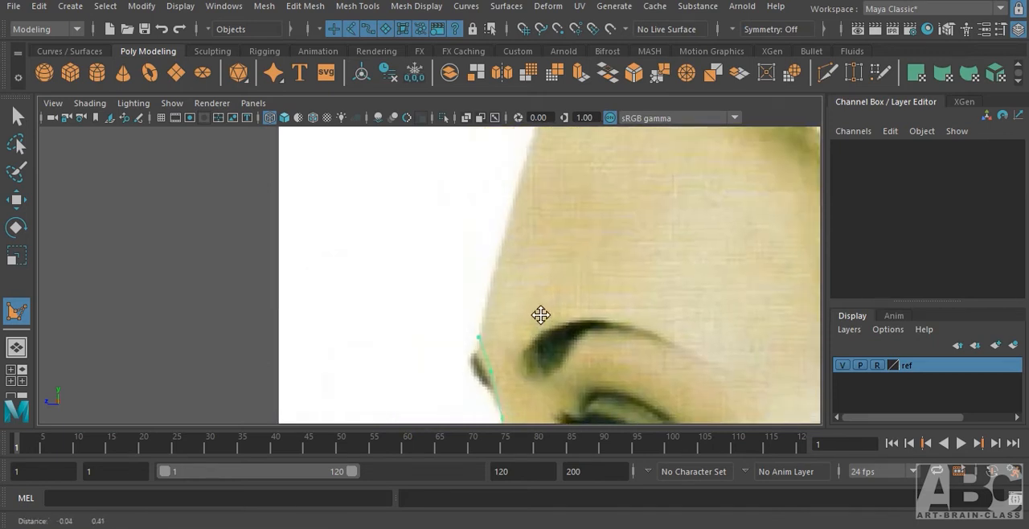
click(503, 227)
alt+middle_drag(547, 212, 459, 337)
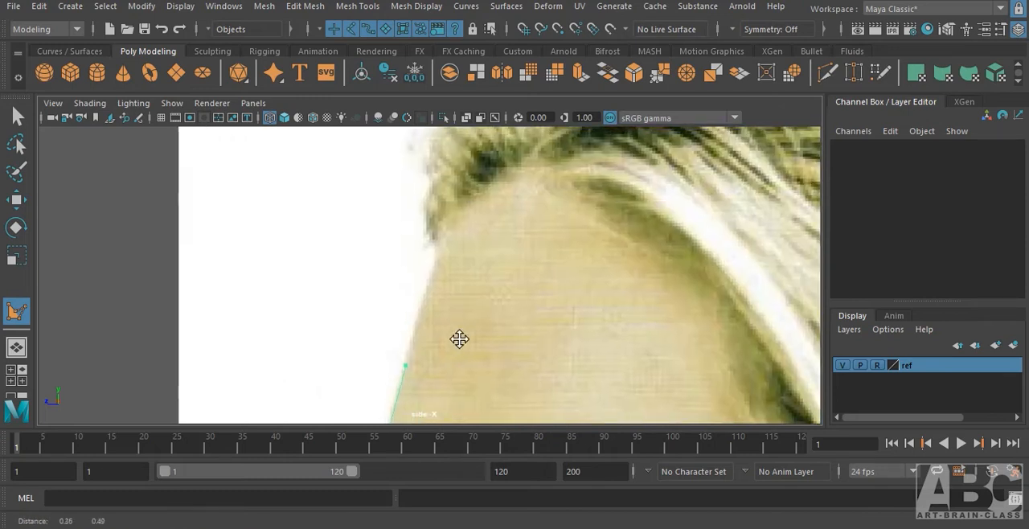
click(434, 260)
click(471, 195)
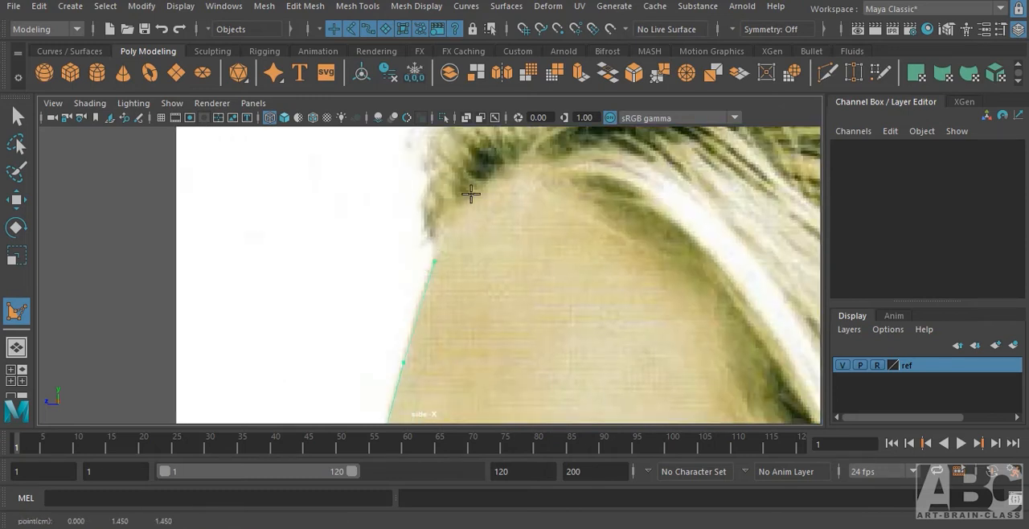
Continue the polygon outline from the hairline over the crown and down the back of the head.
scroll(483, 209, down, 6)
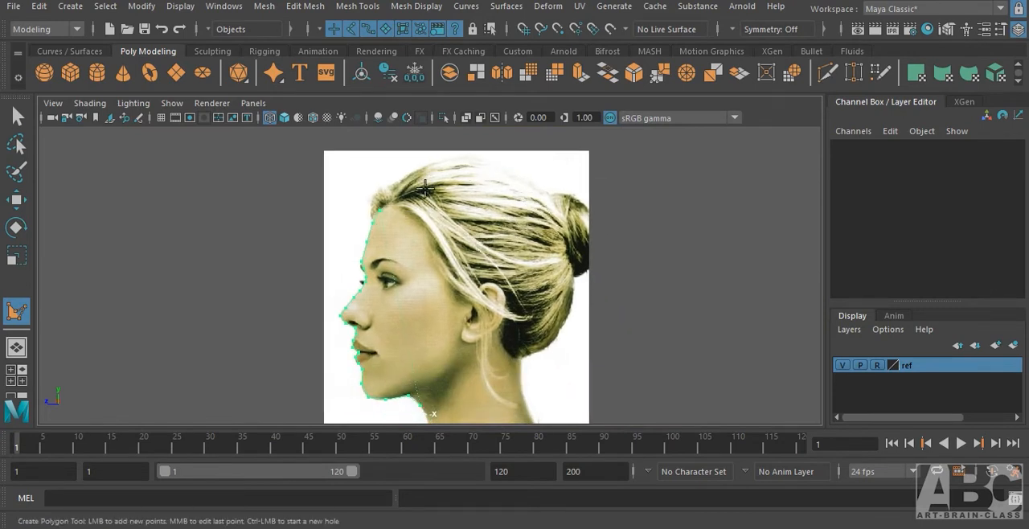
scroll(420, 228, up, 1)
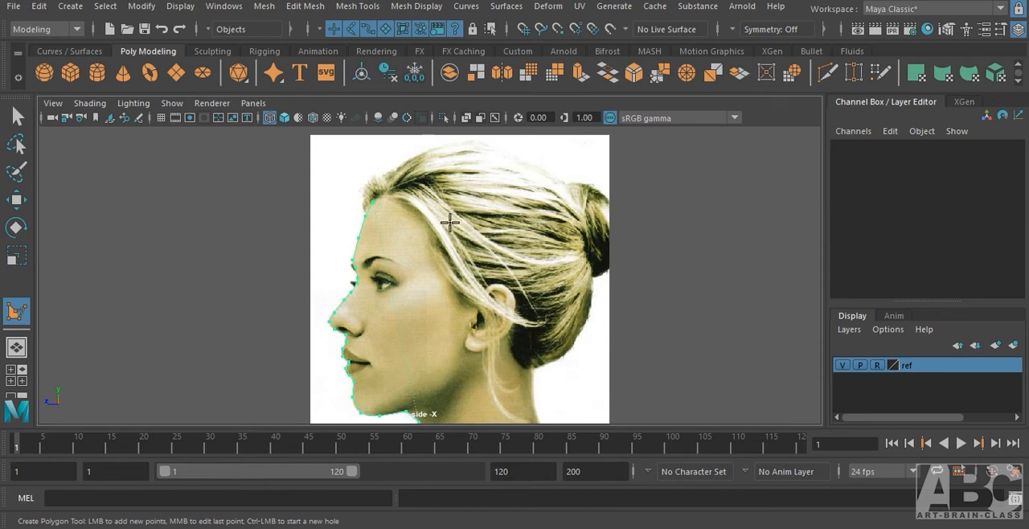
alt+middle_drag(455, 222, 428, 259)
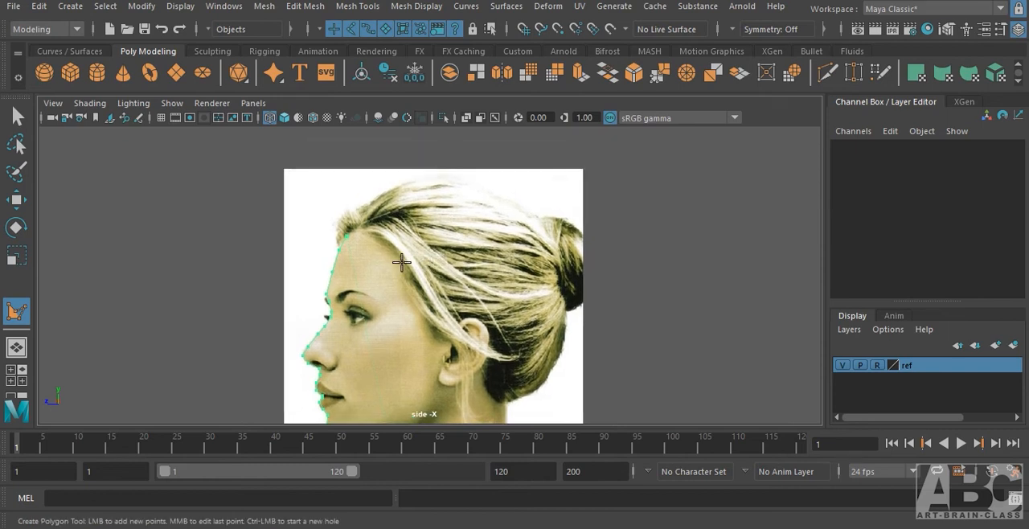
click(375, 211)
click(413, 196)
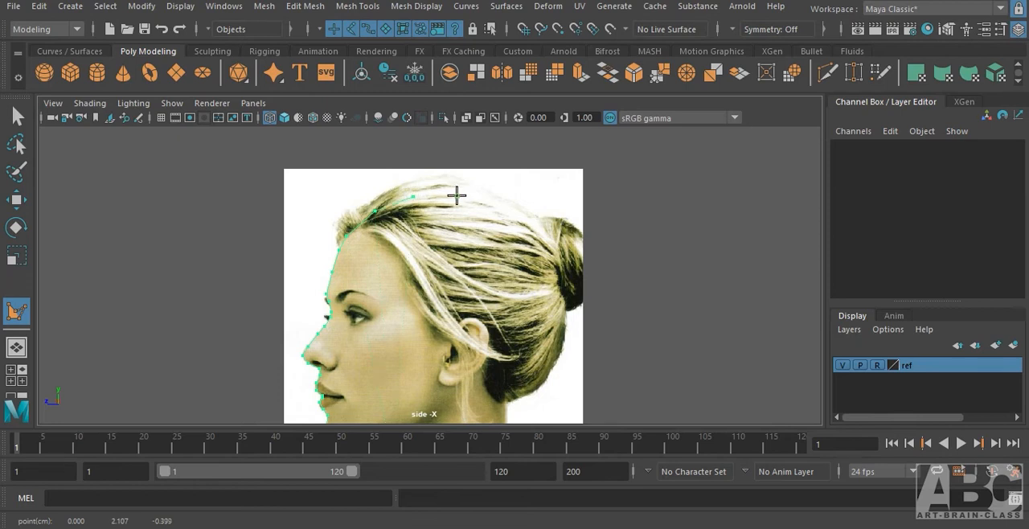
click(457, 197)
click(502, 220)
click(522, 240)
click(535, 281)
click(531, 325)
Extend the outline past the base of the skull and down the nape, and complete the polygon.
alt+middle_drag(519, 404, 522, 313)
click(505, 307)
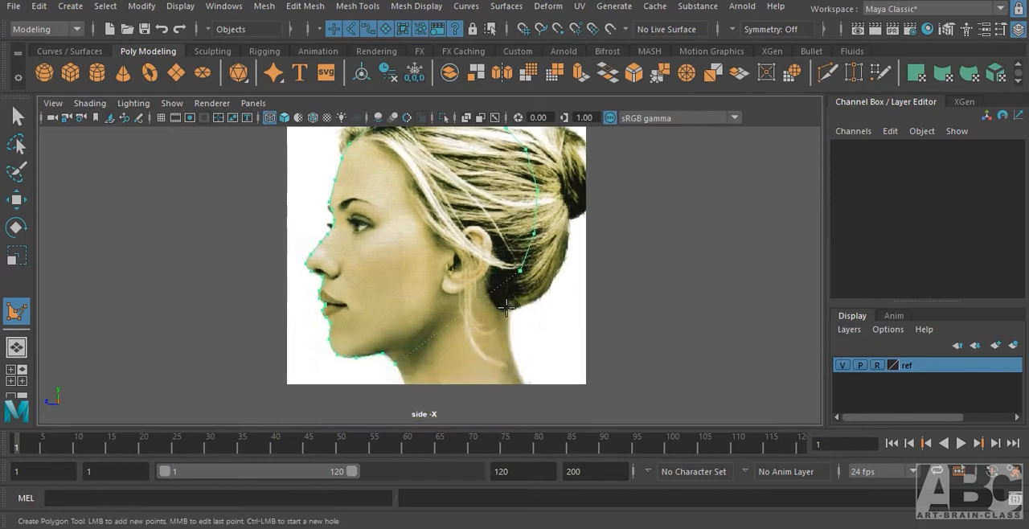
click(507, 341)
alt+middle_drag(521, 369, 504, 315)
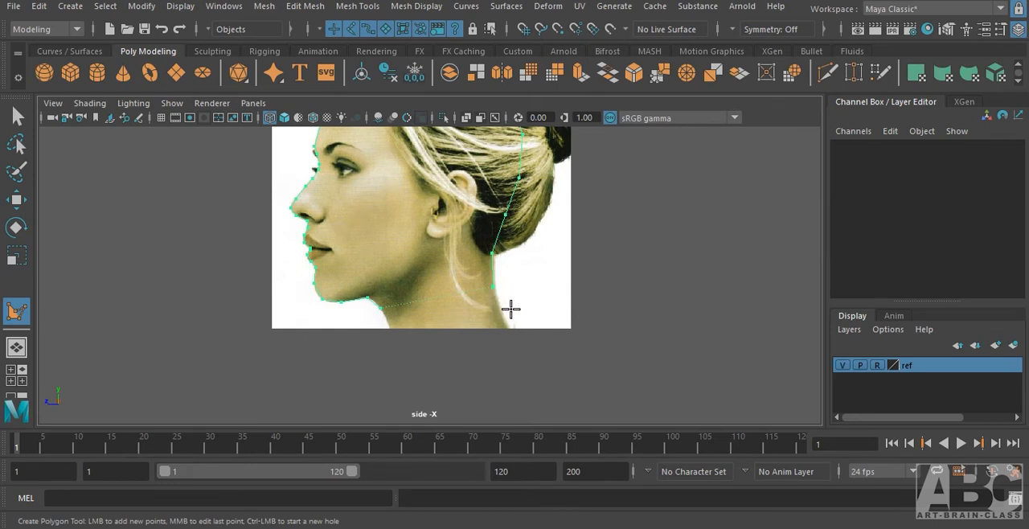
key(Return)
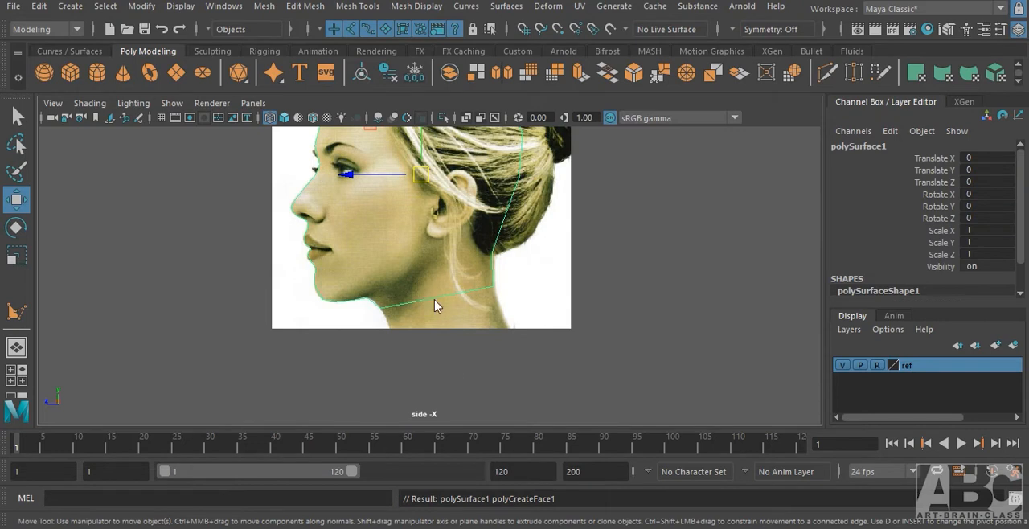
Show the profile polygon in shaded display in the perspective view and enable Two Sided Lighting.
key(space)
drag(434, 299, 437, 267)
alt+drag(464, 316, 325, 384)
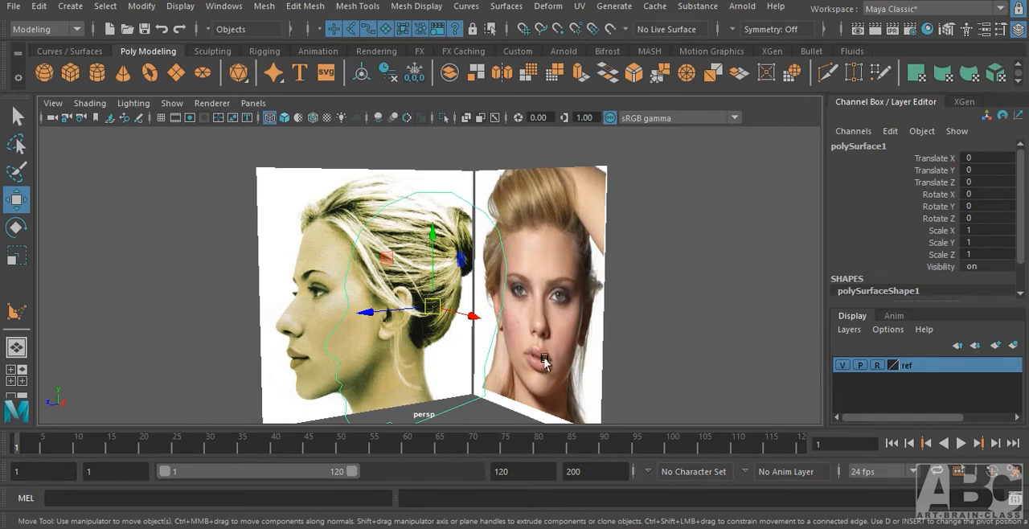
key(5)
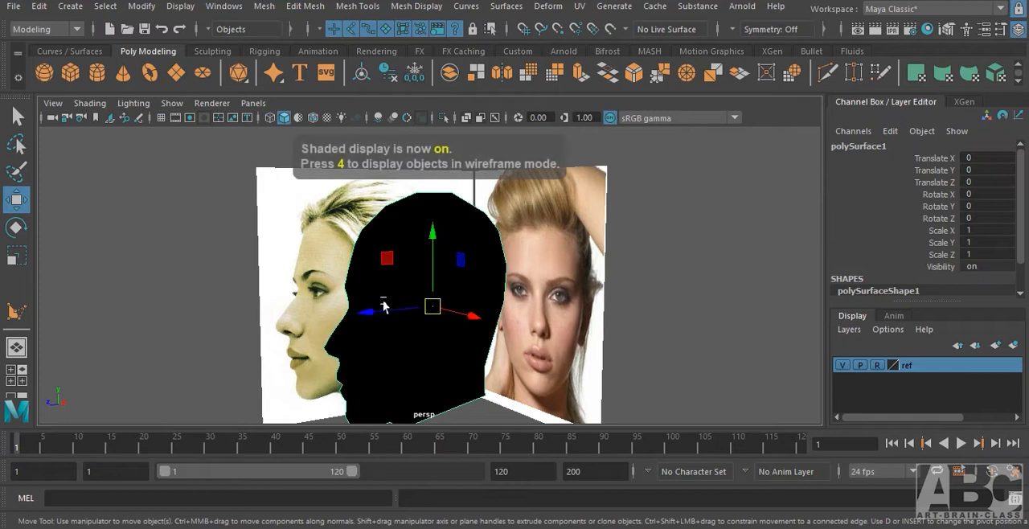
alt+drag(388, 368, 430, 326)
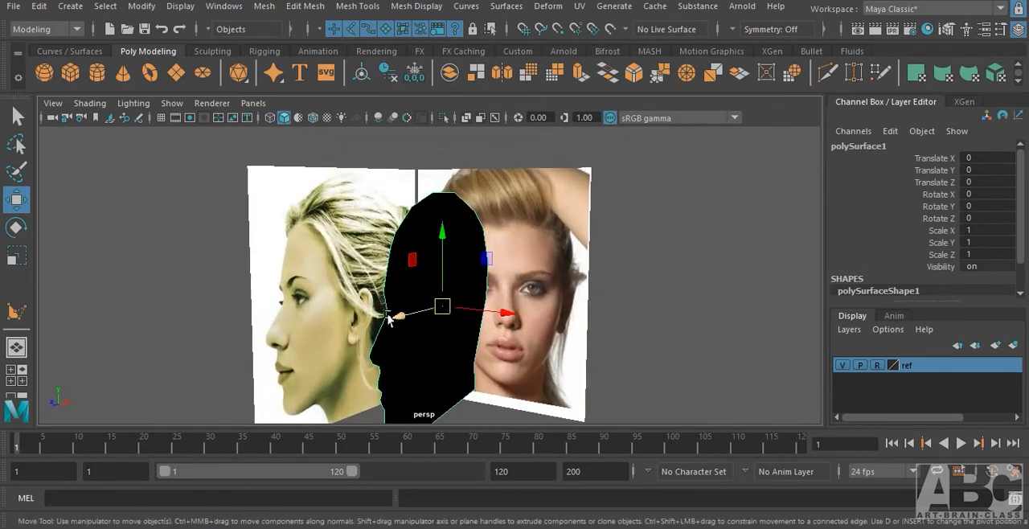
click(133, 103)
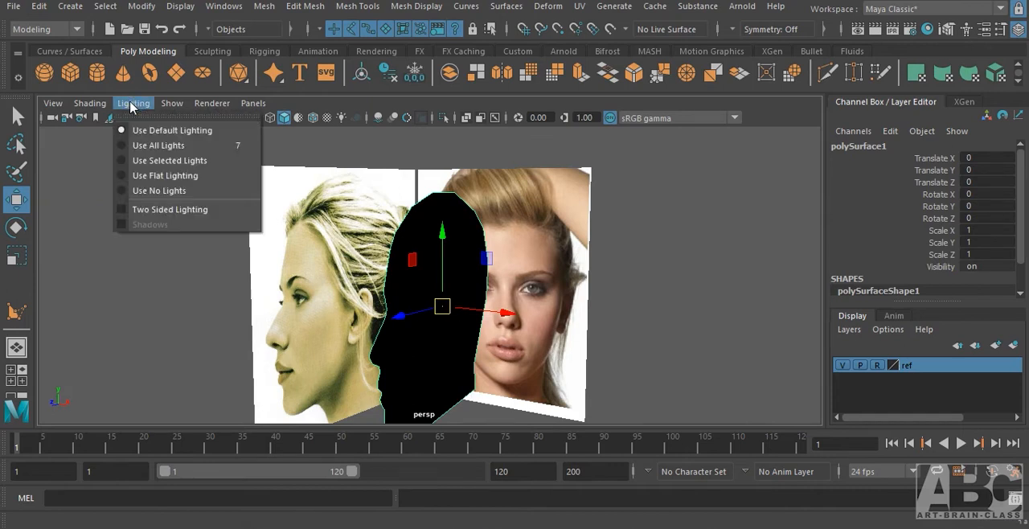
click(137, 209)
alt+drag(586, 326, 493, 315)
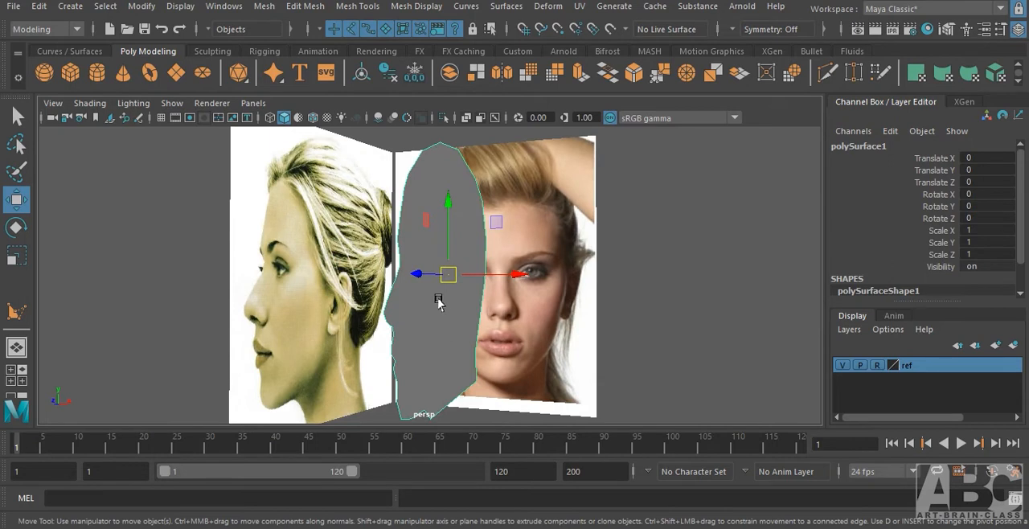
Extrude the head profile face a small distance sideways along the X axis.
right_drag(430, 187, 431, 169)
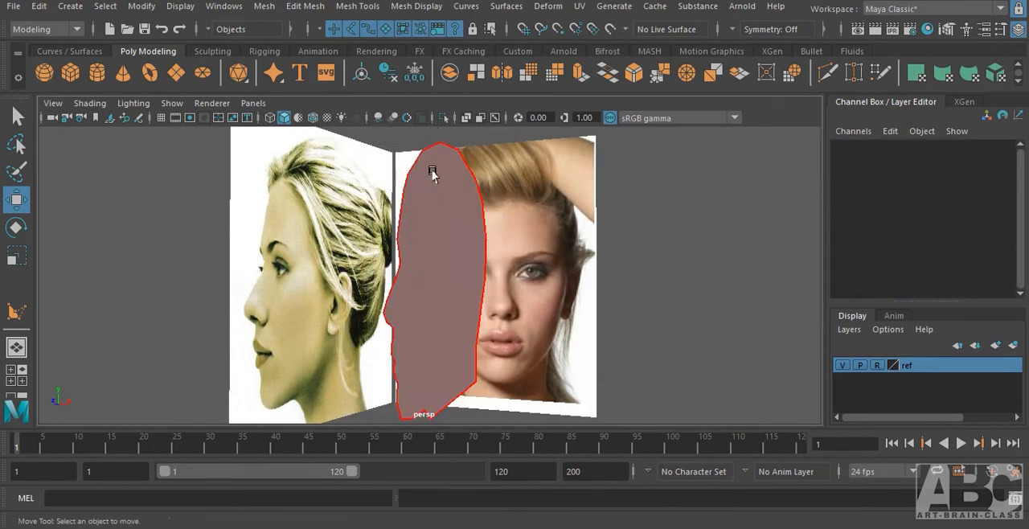
click(432, 171)
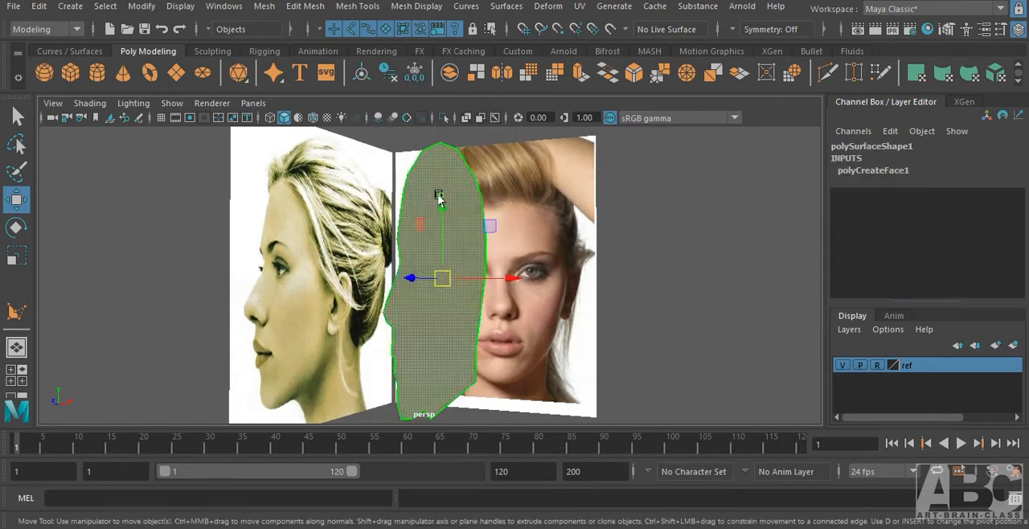
shift+click(502, 278)
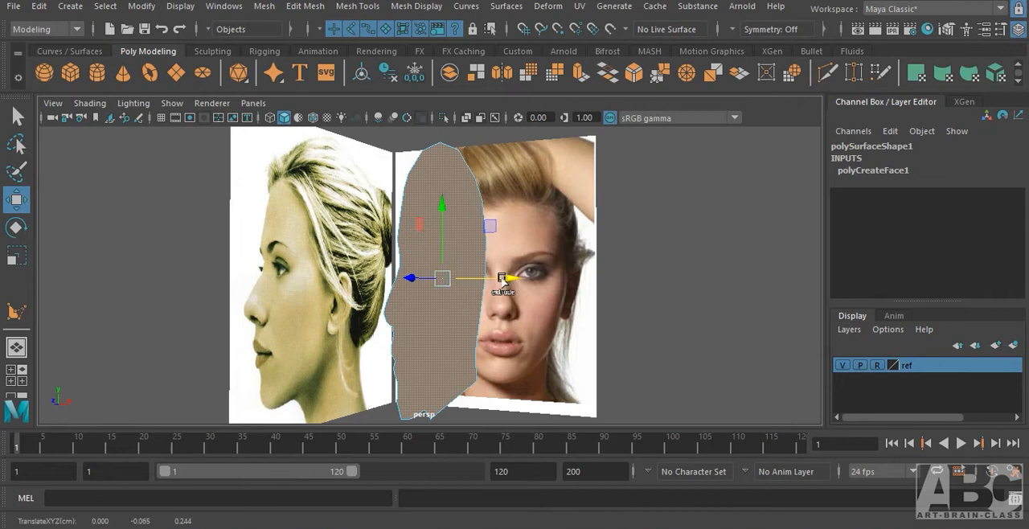
shift+drag(506, 278, 512, 279)
alt+drag(530, 336, 519, 359)
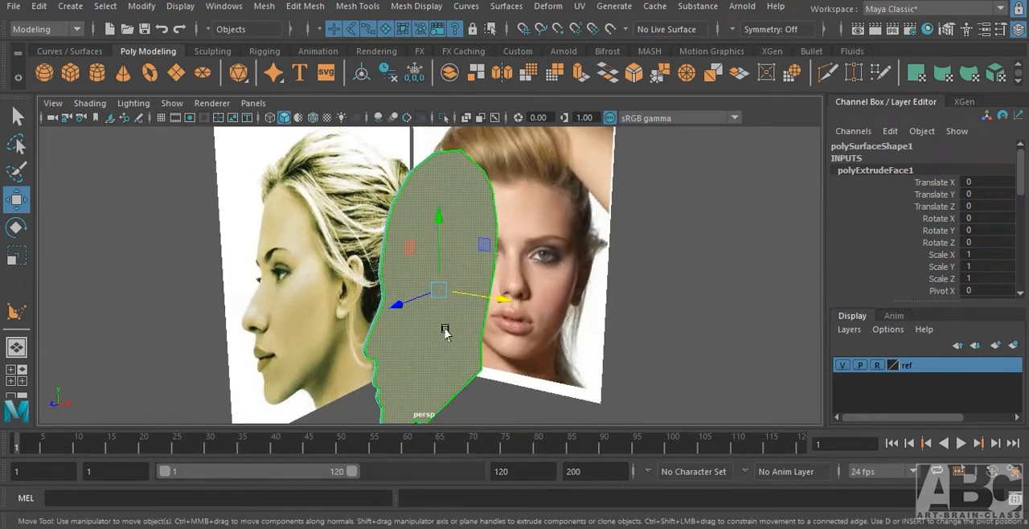
Delete the two large side faces of the extruded profile, keeping only the narrow strip around its outline.
scroll(569, 316, up, 3)
alt+drag(443, 361, 456, 287)
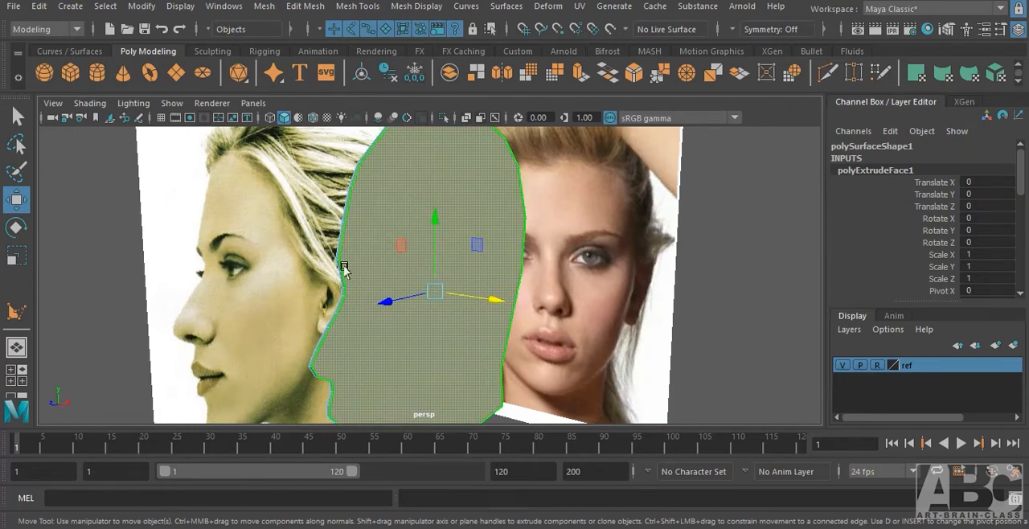
key(Delete)
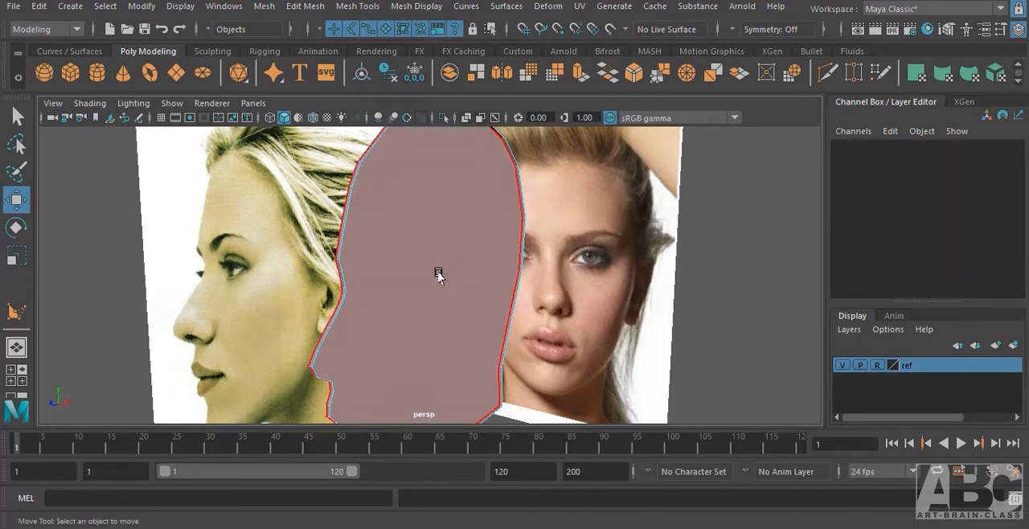
click(438, 274)
key(Delete)
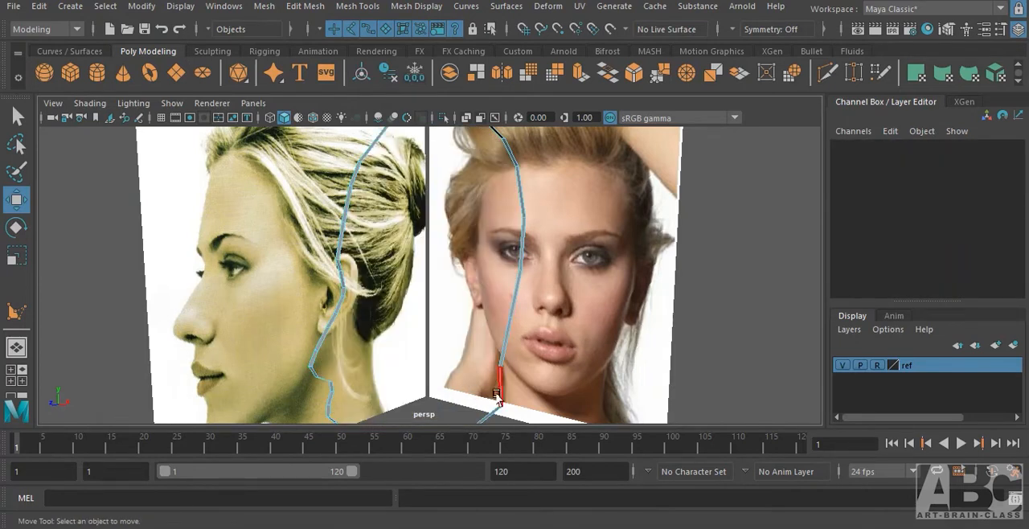
Delete the strip face that closes the profile across the base of the neck.
alt+middle_drag(493, 381, 484, 289)
click(447, 345)
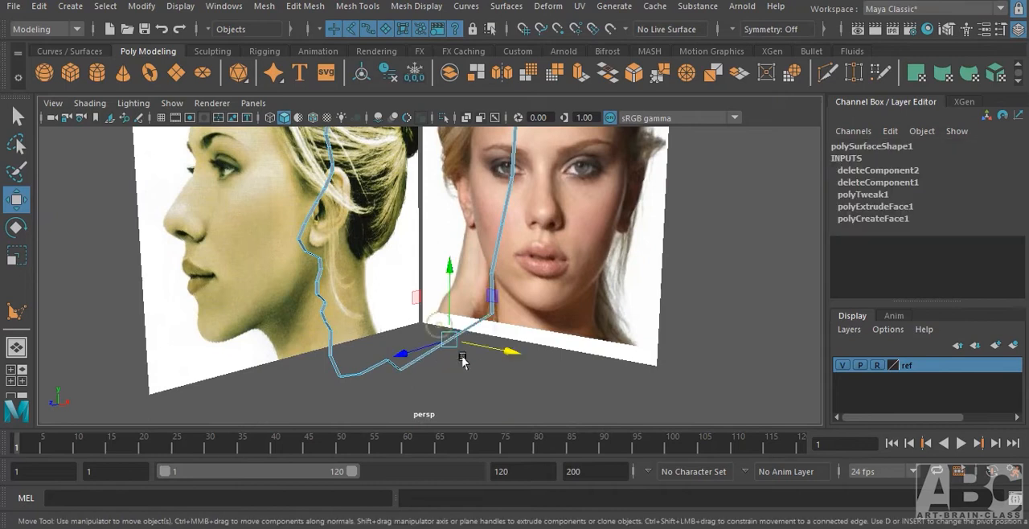
click(472, 370)
Delete the strip face at the mouth opening between the upper and lower lips.
alt+drag(322, 314, 469, 229)
alt+right_drag(469, 228, 768, 229)
alt+drag(560, 290, 528, 301)
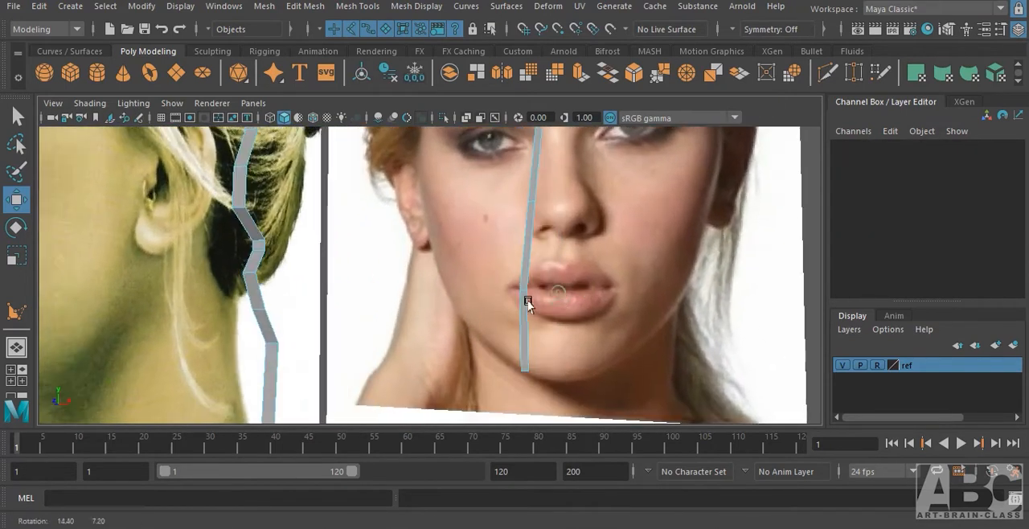
alt+middle_drag(385, 305, 392, 305)
click(280, 245)
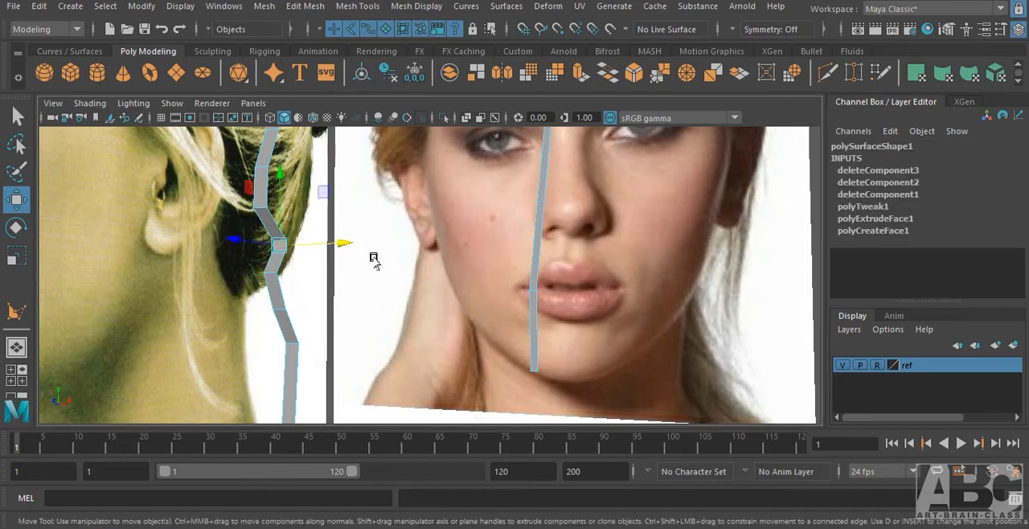
key(Delete)
Return the strip to object selection mode and switch to the front view.
alt+drag(363, 252, 335, 315)
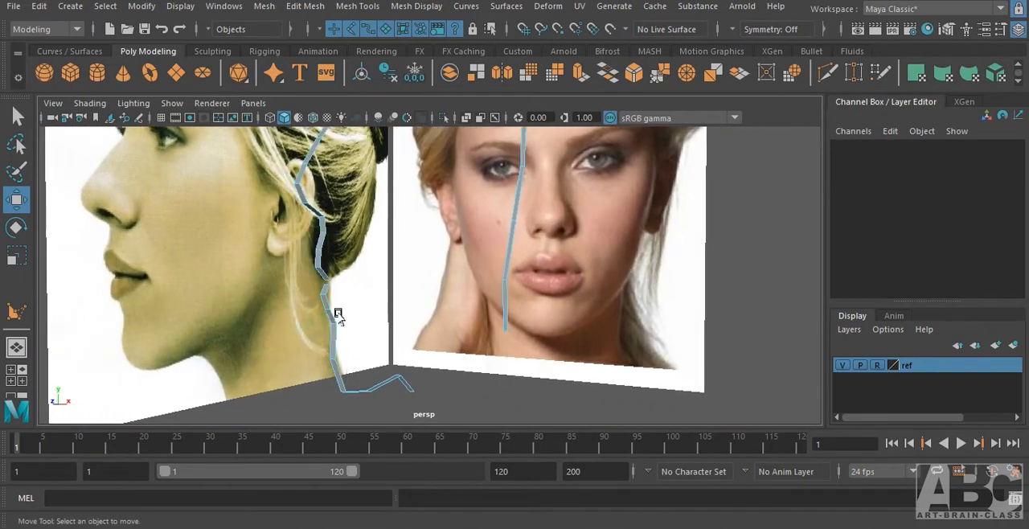
alt+drag(426, 312, 510, 299)
key(F8)
key(F8)
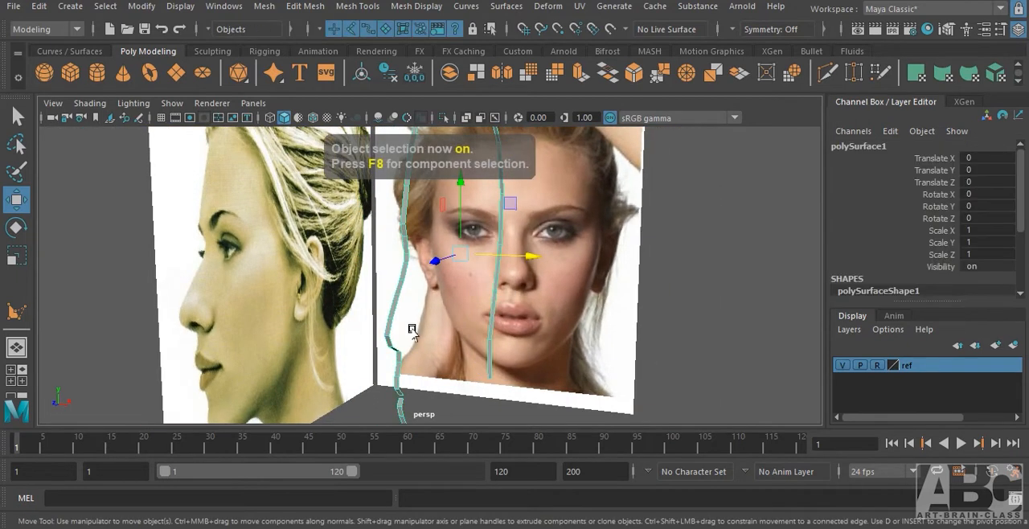
alt+drag(409, 326, 533, 304)
key(space)
alt+right_drag(475, 314, 654, 291)
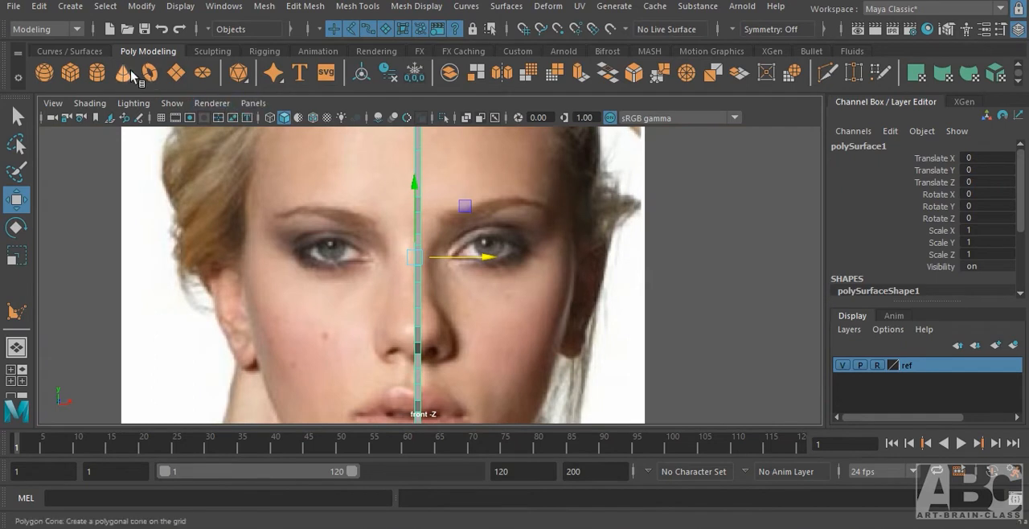
Mirror the strip as an instance with Duplicate Special, using reset settings and Scale X -1.
click(40, 7)
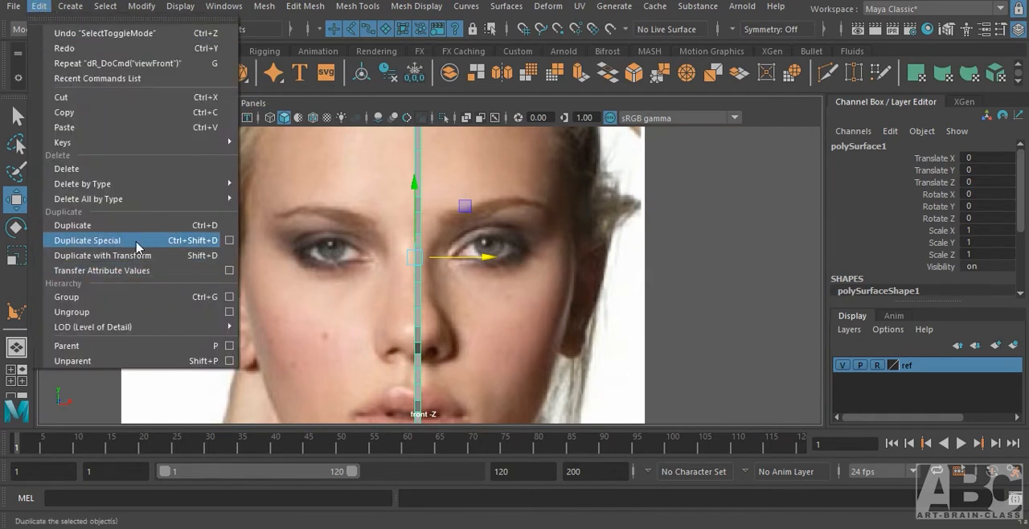
click(229, 240)
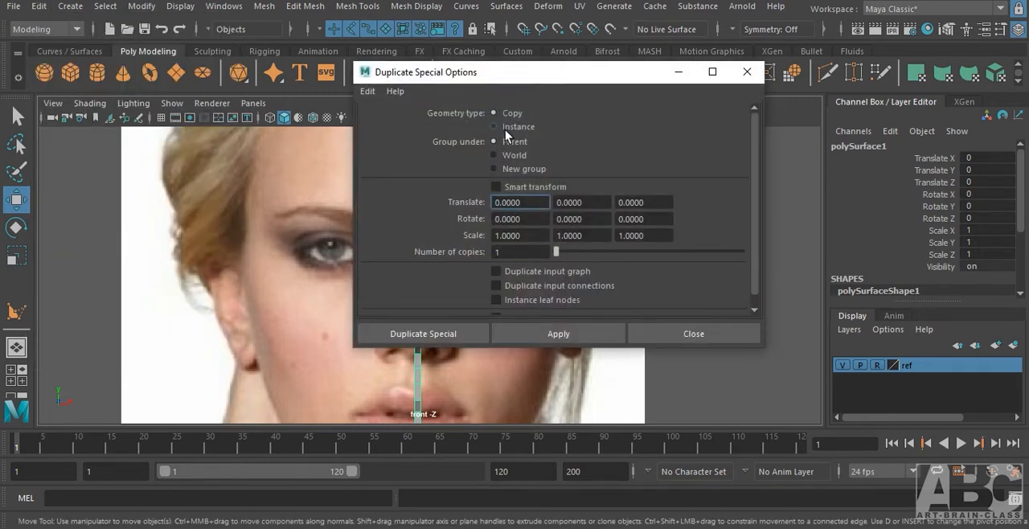
click(367, 92)
click(403, 121)
click(493, 126)
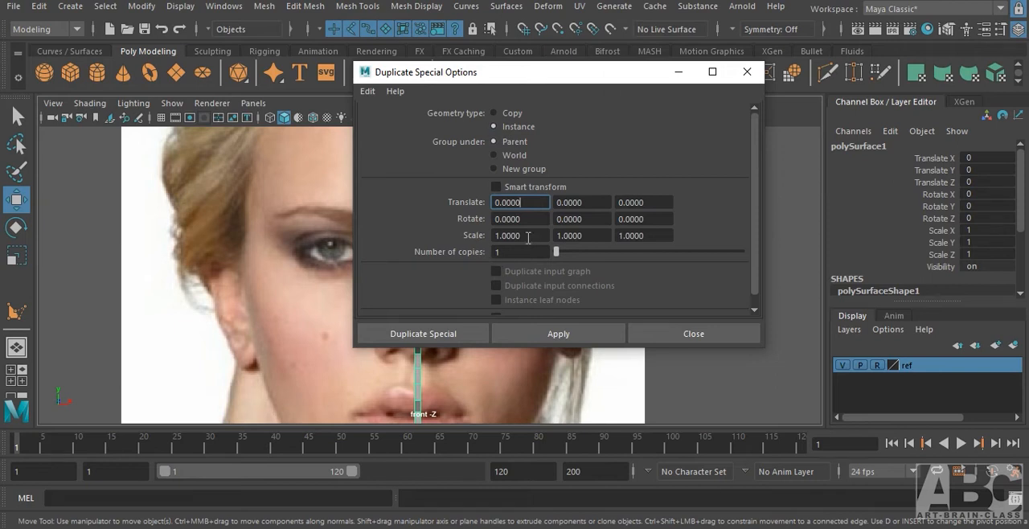
drag(529, 234, 491, 235)
text(-1)
key(Return)
click(546, 334)
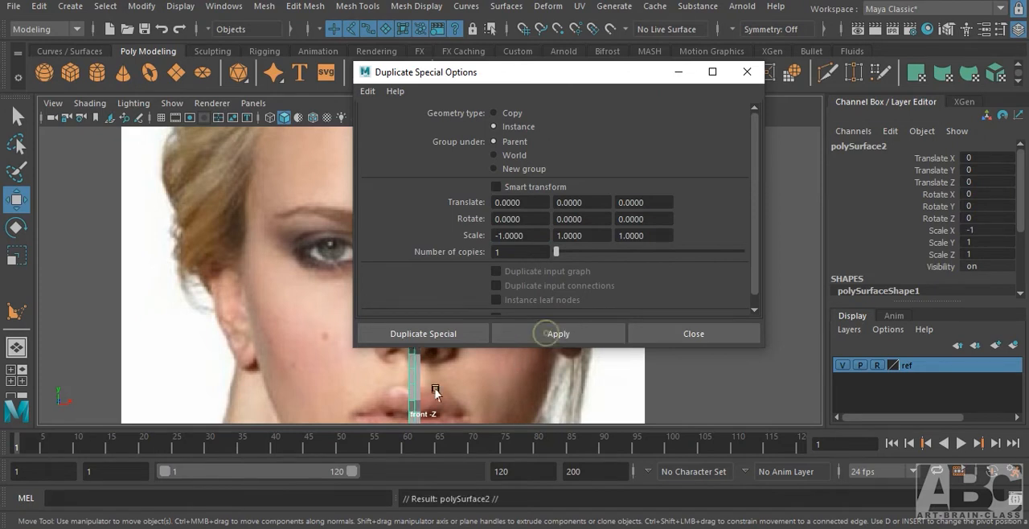
click(740, 79)
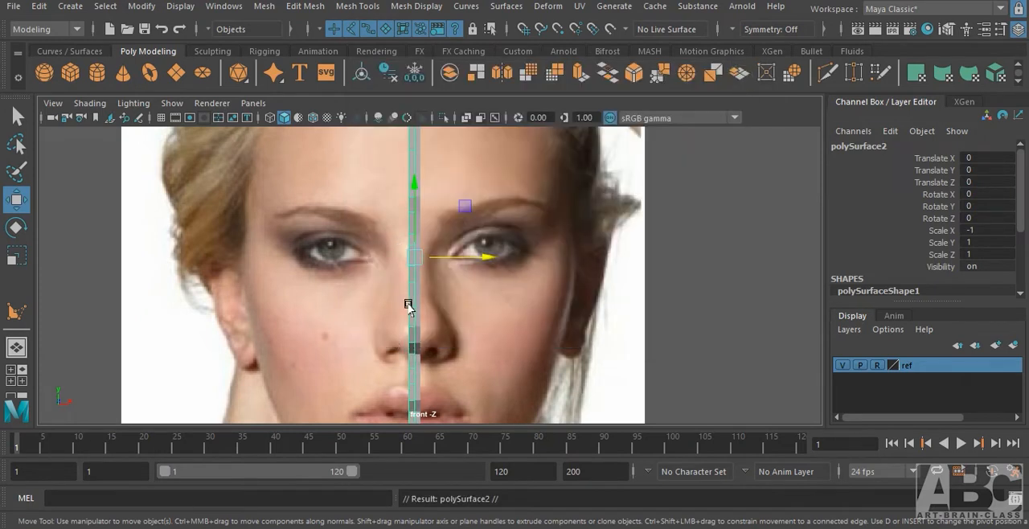
Inspect the mirrored strip along the nose in the front view and select its original half.
scroll(613, 294, up, 4)
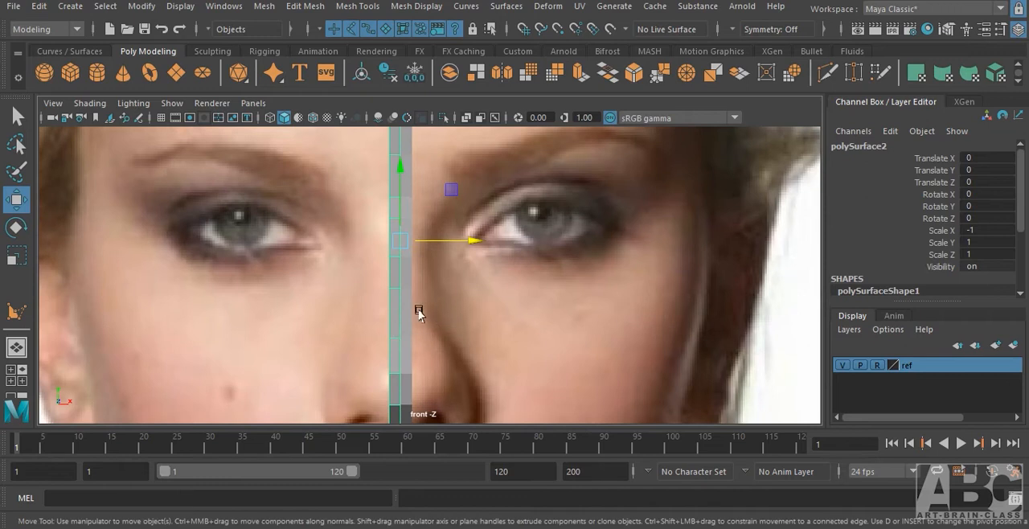
scroll(482, 316, down, 3)
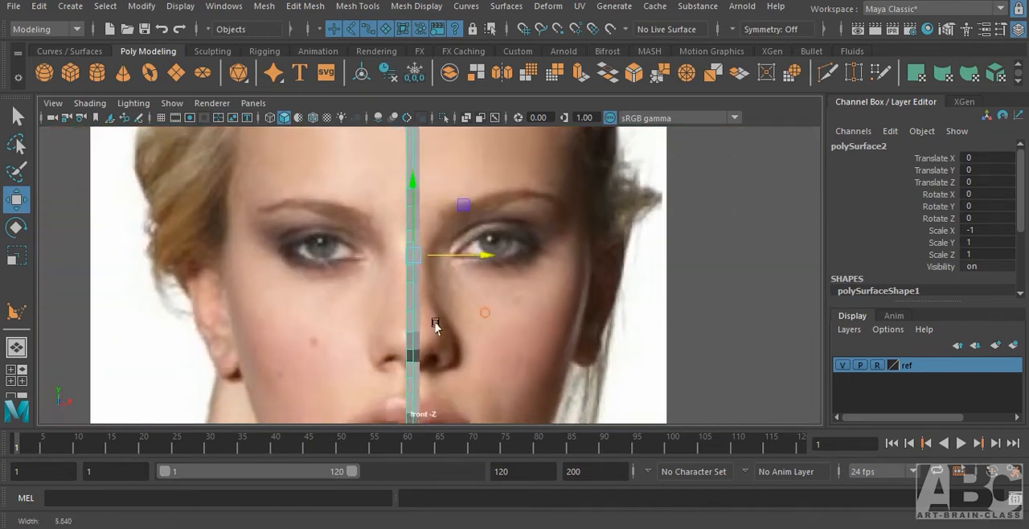
scroll(552, 310, up, 2)
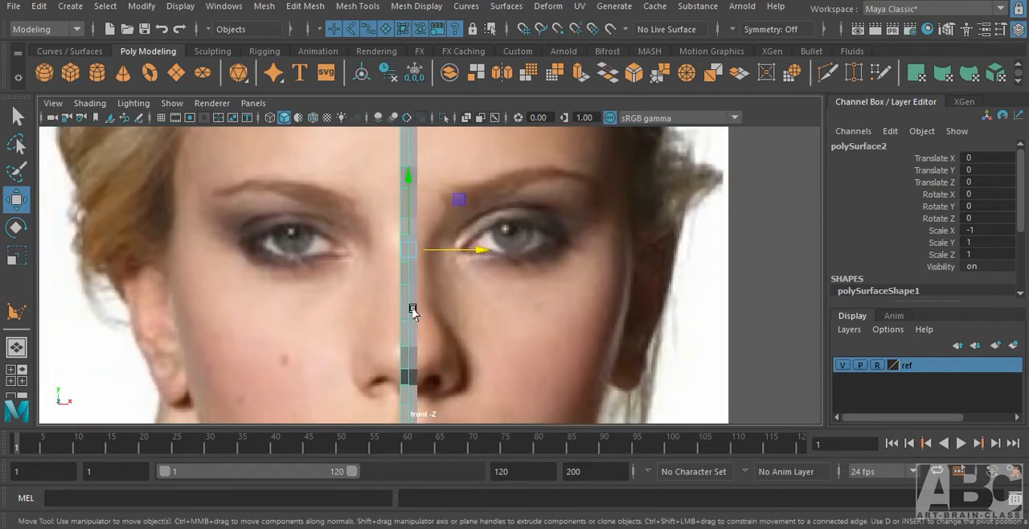
click(412, 311)
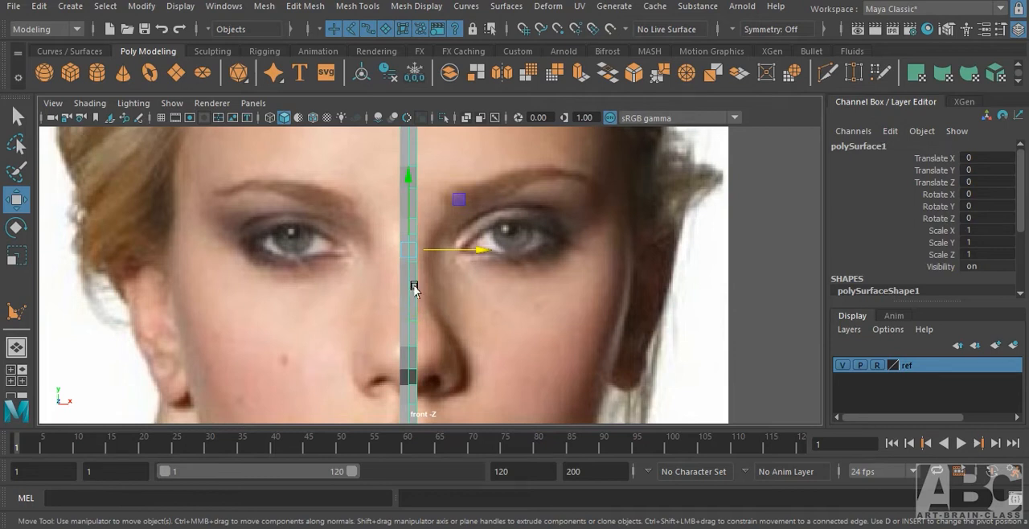
alt+middle_drag(538, 381, 533, 300)
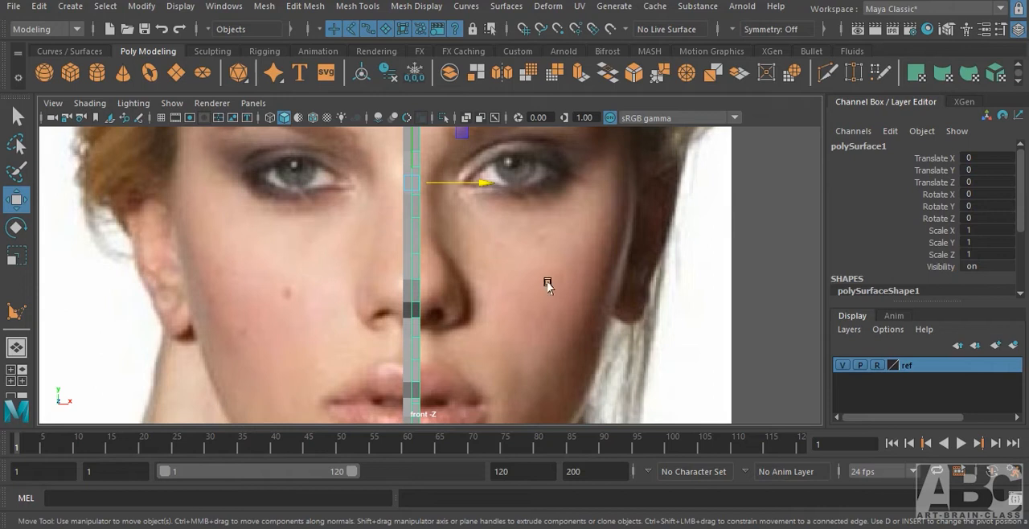
Try moving a nose-bridge edge vertex of the strip sideways in vertex mode to test the mirrored instance, and undo it.
alt+middle_drag(489, 278, 496, 265)
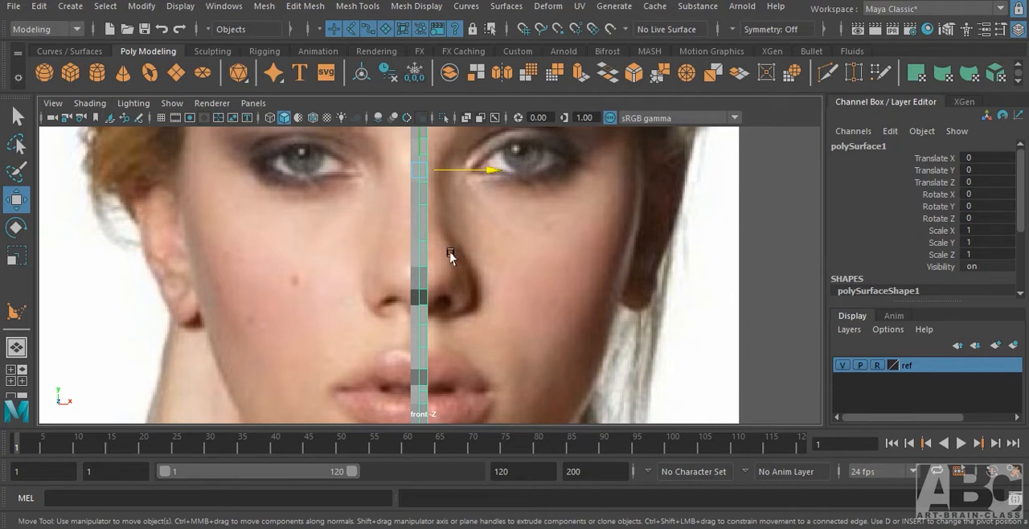
alt+middle_drag(456, 247, 396, 248)
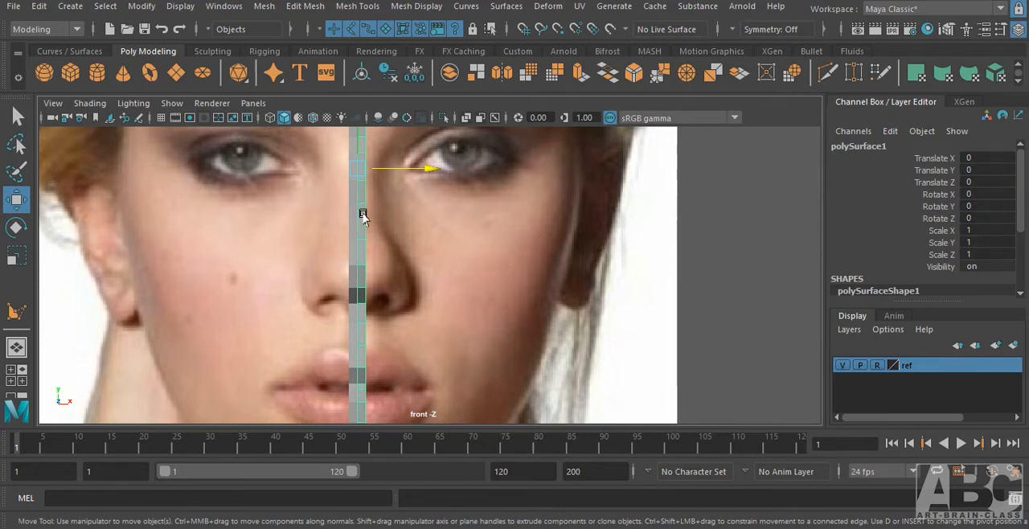
right_drag(366, 129, 317, 140)
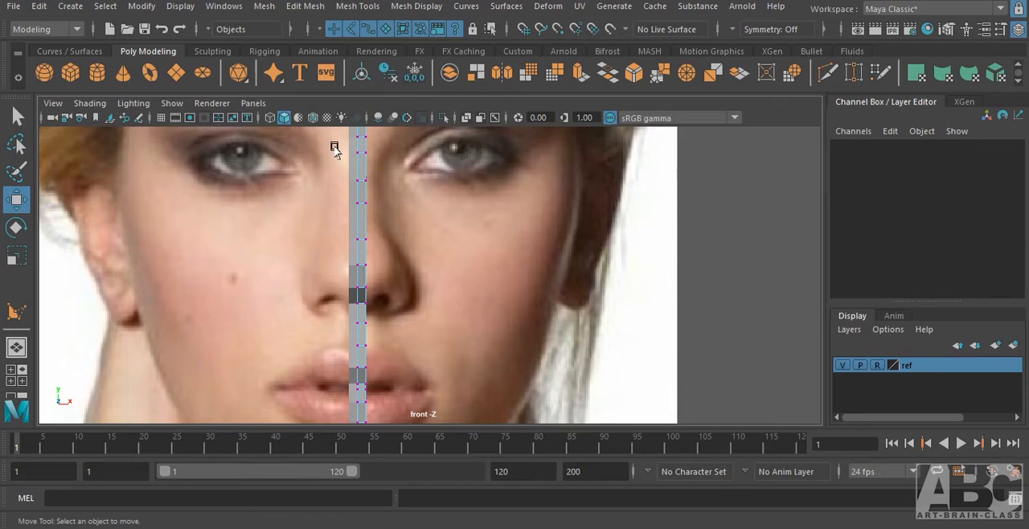
click(366, 203)
shift+drag(405, 201, 332, 230)
key(ctrl+z)
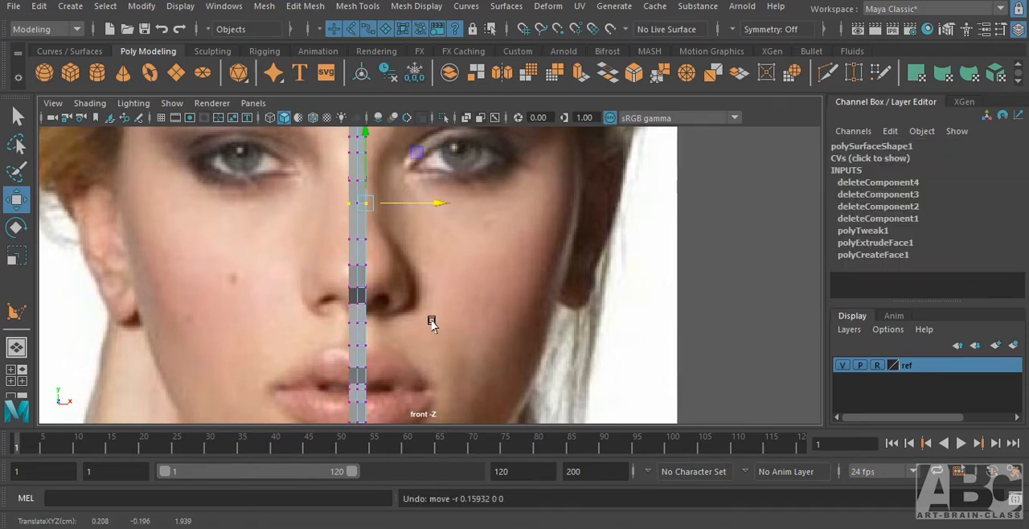
Try pulling the strip's edge vertex under the nose outward, undo the move and clear the selection.
click(366, 290)
shift+drag(394, 293, 420, 294)
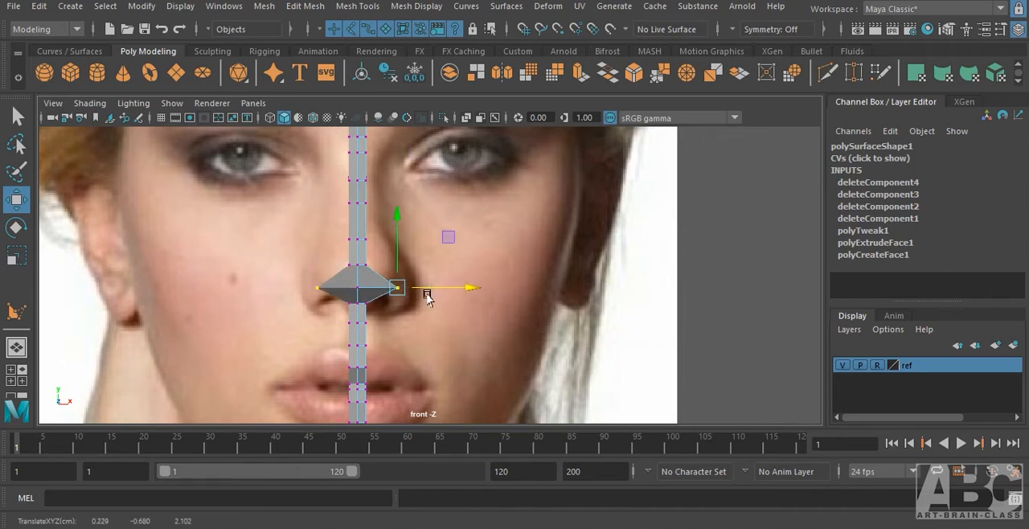
key(ctrl+z)
alt+middle_drag(487, 350, 480, 285)
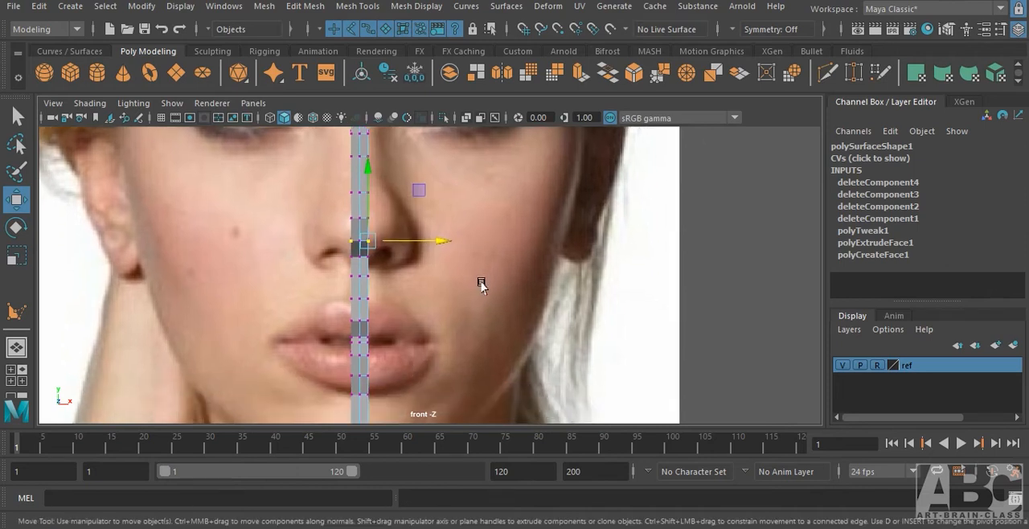
click(493, 278)
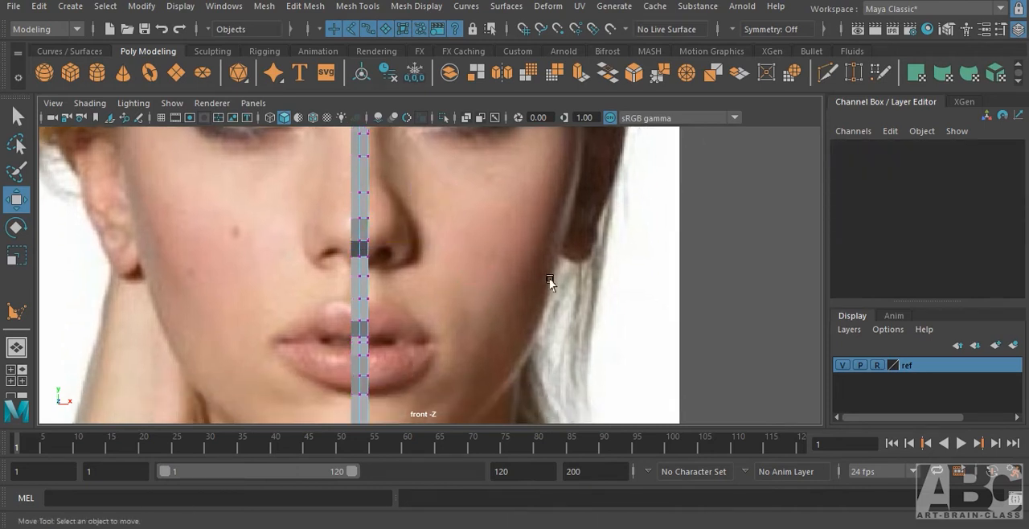
Change the viewport layout to two panes side by side, showing the front and side views.
scroll(432, 259, up, 1)
alt+middle_drag(358, 259, 358, 271)
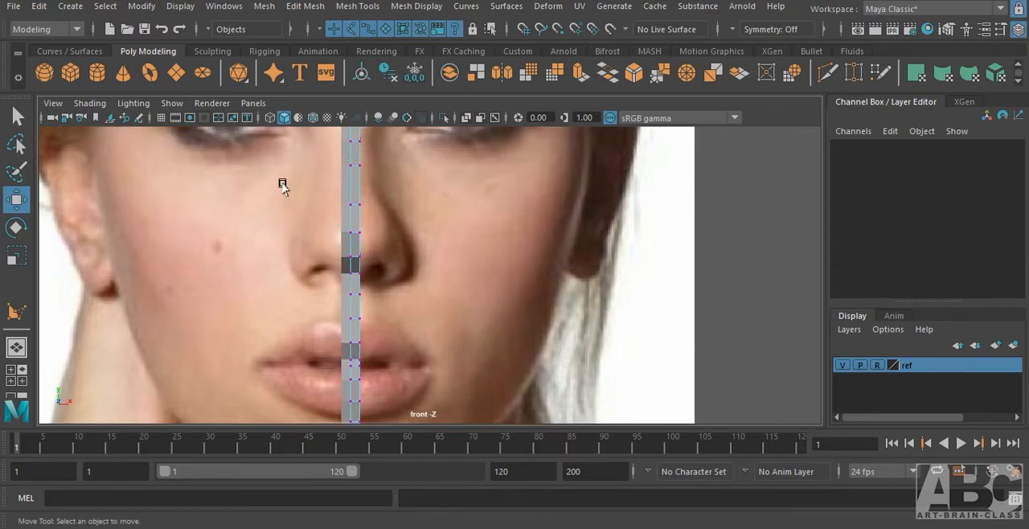
click(252, 105)
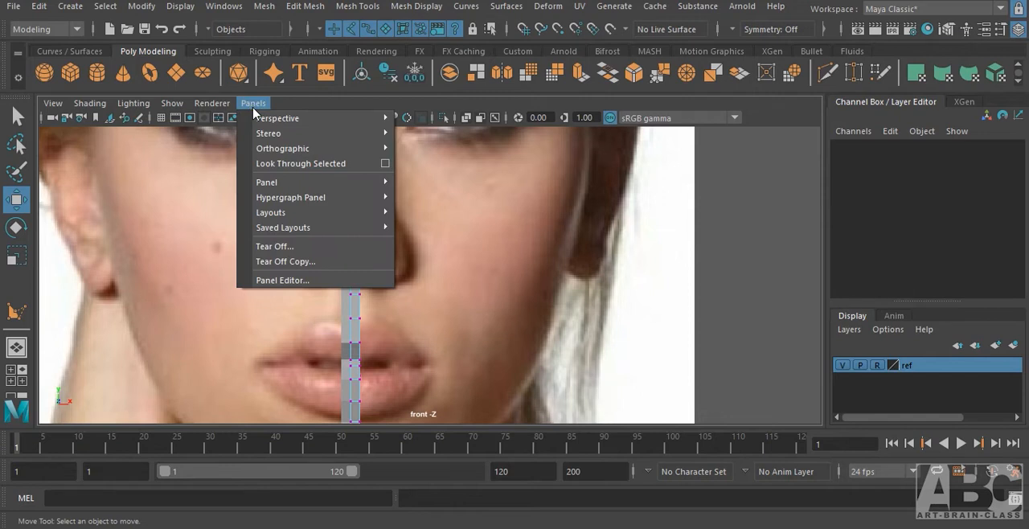
mouse_move(326, 218)
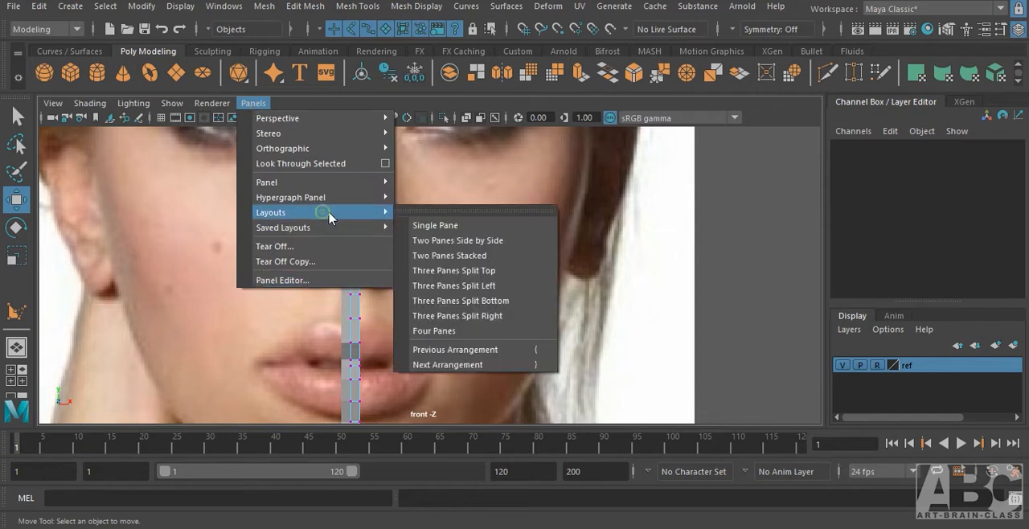
click(480, 244)
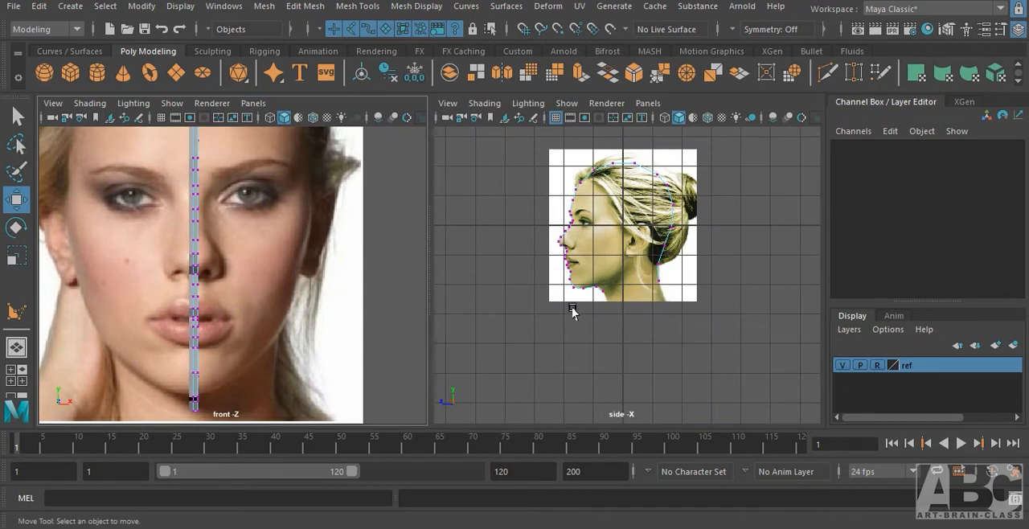
Frame the face closely in both the front and side views and hide the grid in the side view.
alt+middle_drag(630, 231, 646, 286)
alt+middle_drag(334, 271, 369, 280)
alt+right_drag(275, 335, 409, 280)
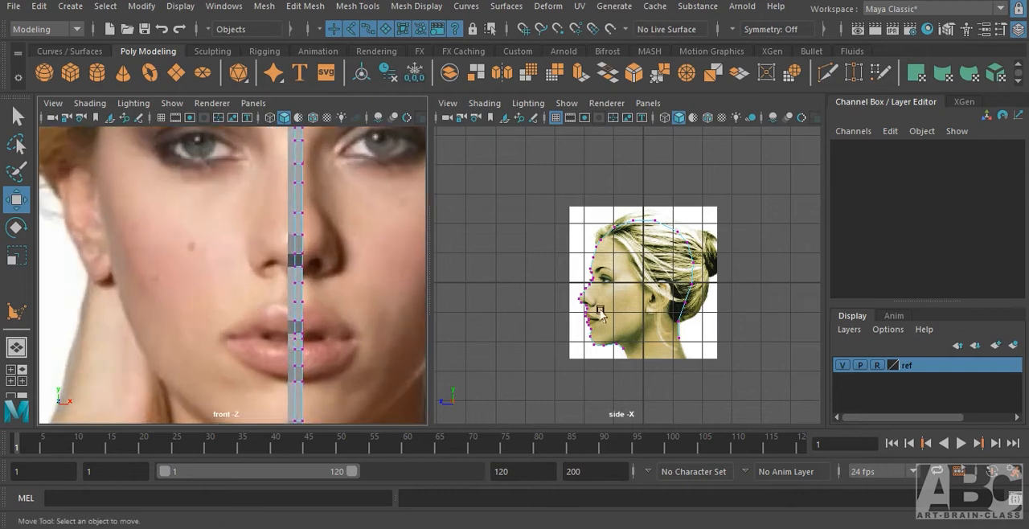
scroll(558, 303, up, 5)
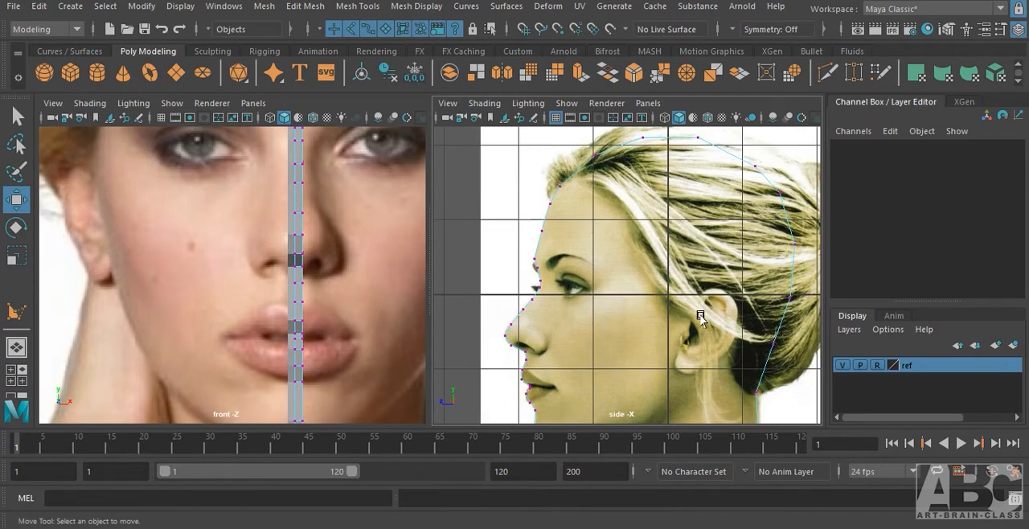
alt+middle_drag(697, 312, 689, 266)
mouse_move(656, 253)
alt+right_down()
mouse_move(647, 251)
mouse_move(660, 248)
alt+right_up()
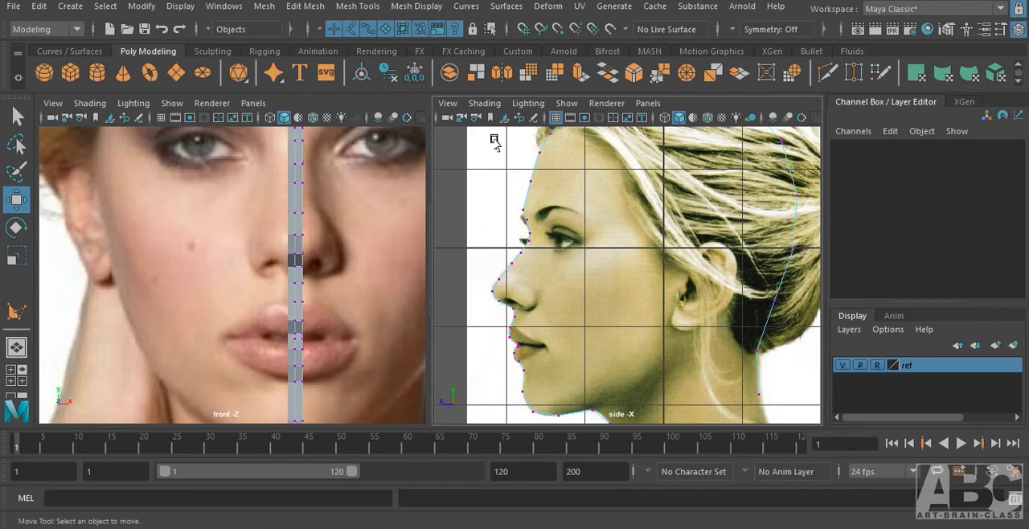
click(554, 118)
alt+right_drag(616, 326, 747, 249)
alt+middle_drag(550, 343, 647, 356)
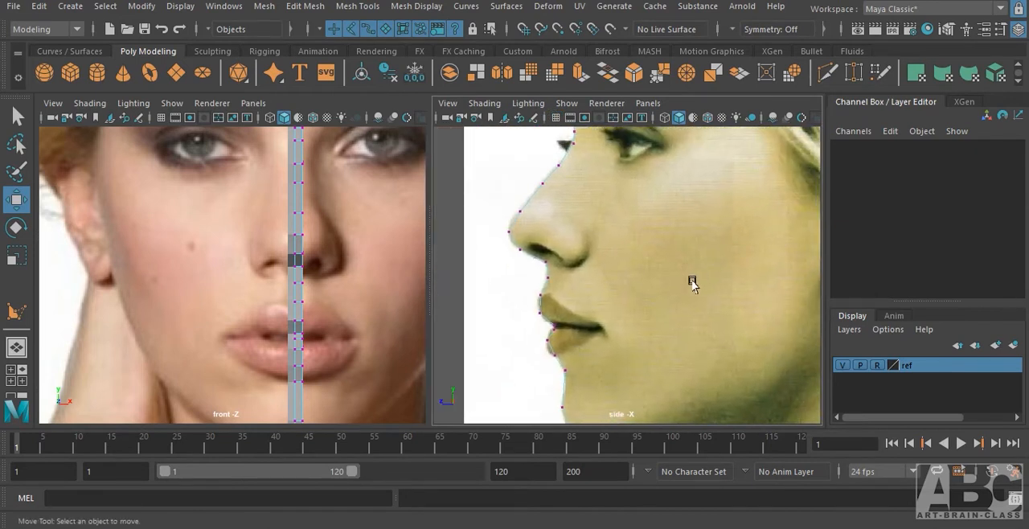
Examine how the strip's points line up with the lips in the front and side reference images.
alt+right_drag(692, 280, 602, 277)
alt+right_drag(310, 245, 202, 283)
alt+right_click(676, 278)
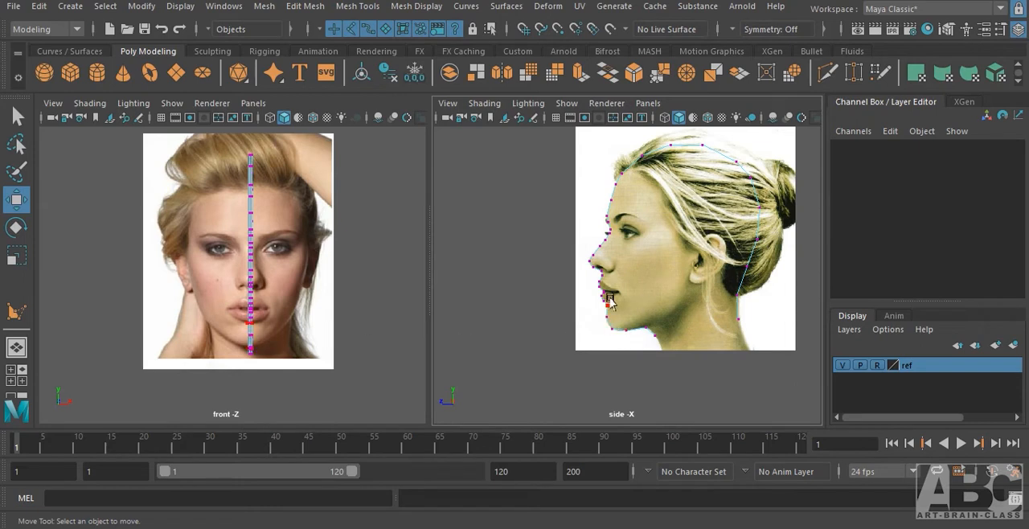
alt+right_drag(292, 326, 366, 277)
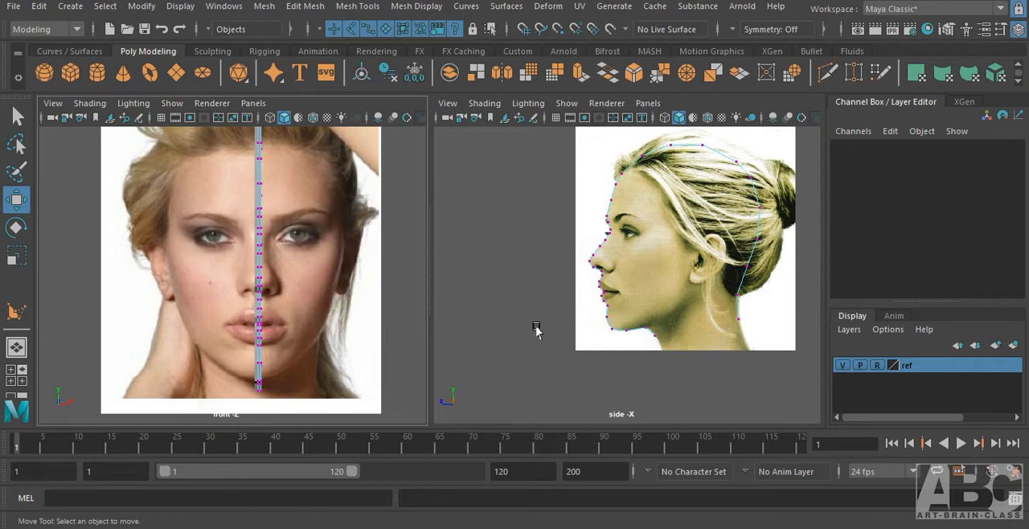
alt+right_drag(586, 320, 901, 295)
alt+middle_drag(554, 339, 580, 268)
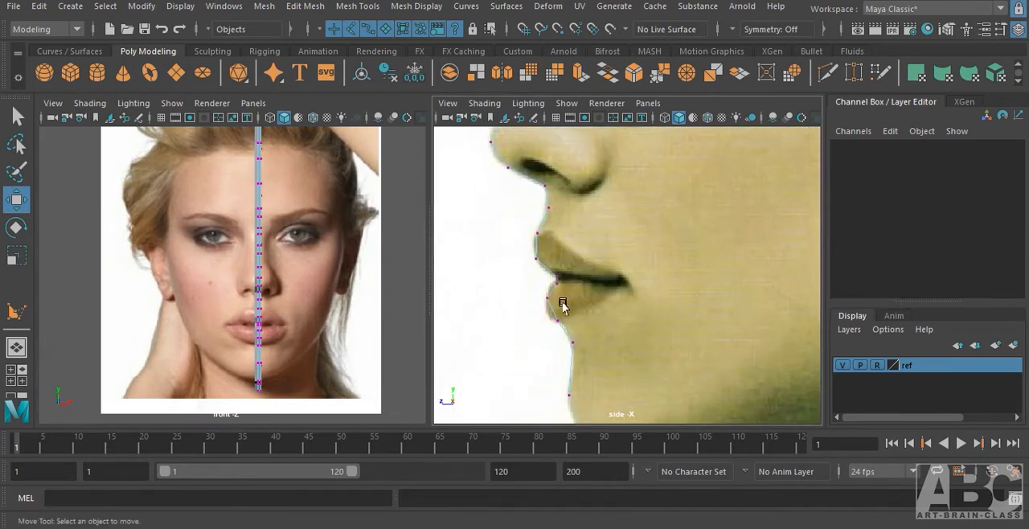
alt+right_drag(560, 298, 714, 273)
alt+middle_drag(575, 320, 610, 299)
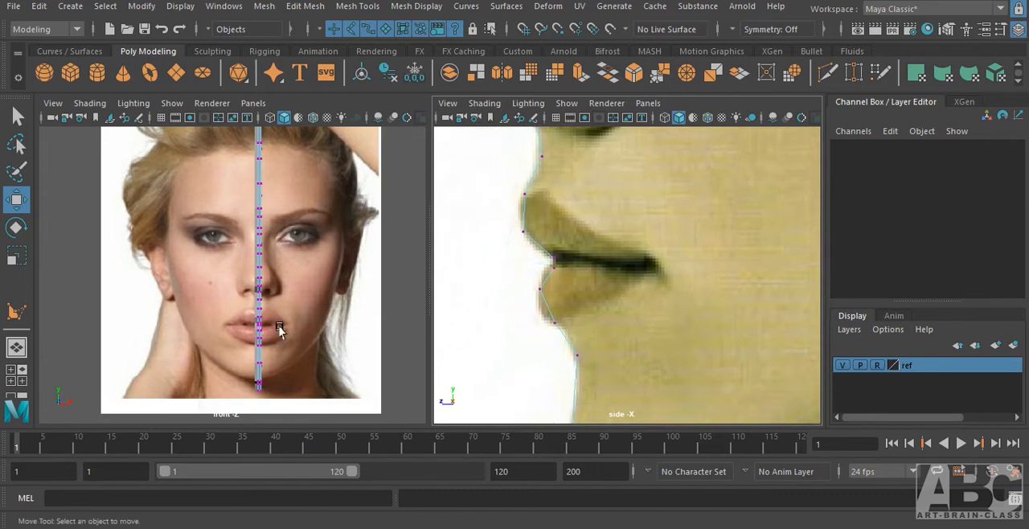
alt+right_drag(279, 329, 501, 305)
scroll(211, 260, up, 5)
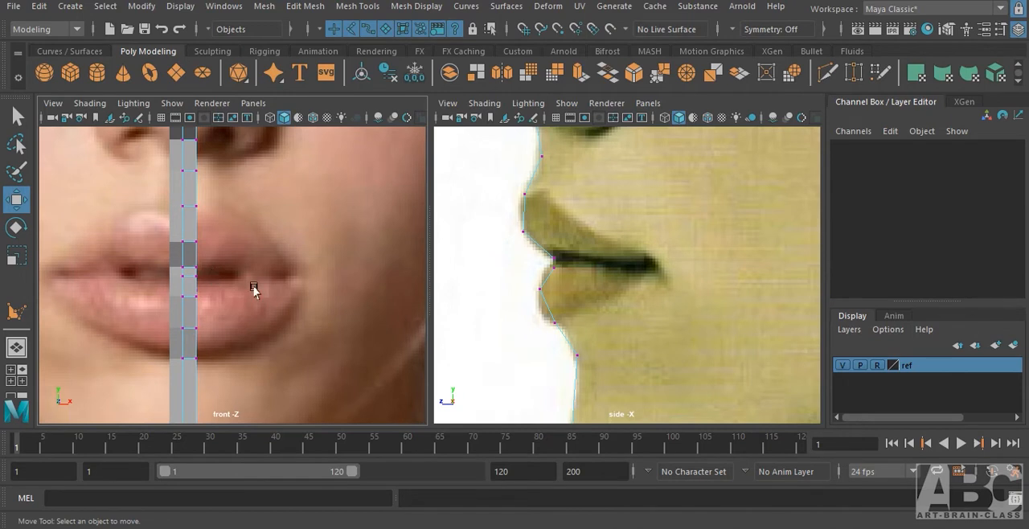
Extrude the strip's upper-lip border edges out to the mouth corner, with the front view in wireframe.
right_drag(190, 230, 192, 96)
click(197, 231)
click(192, 229)
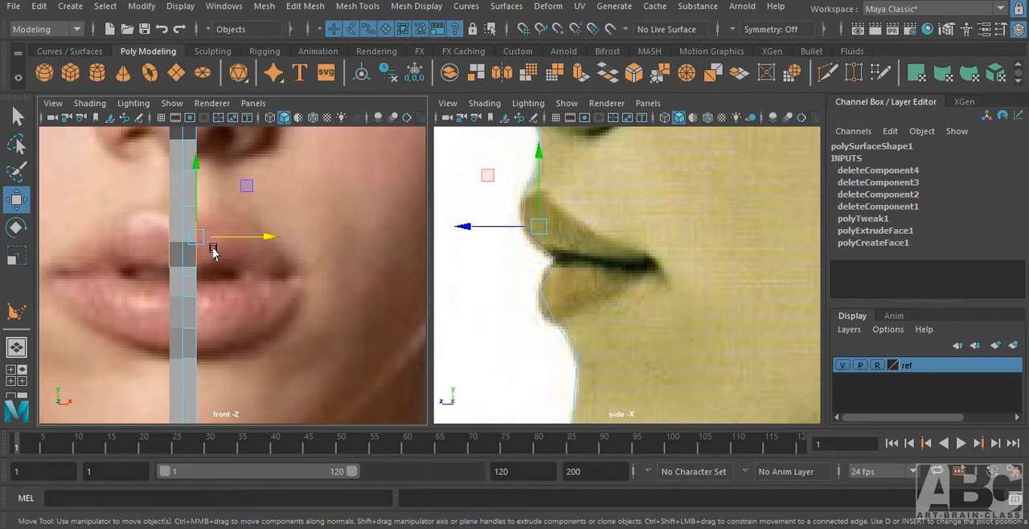
key(4)
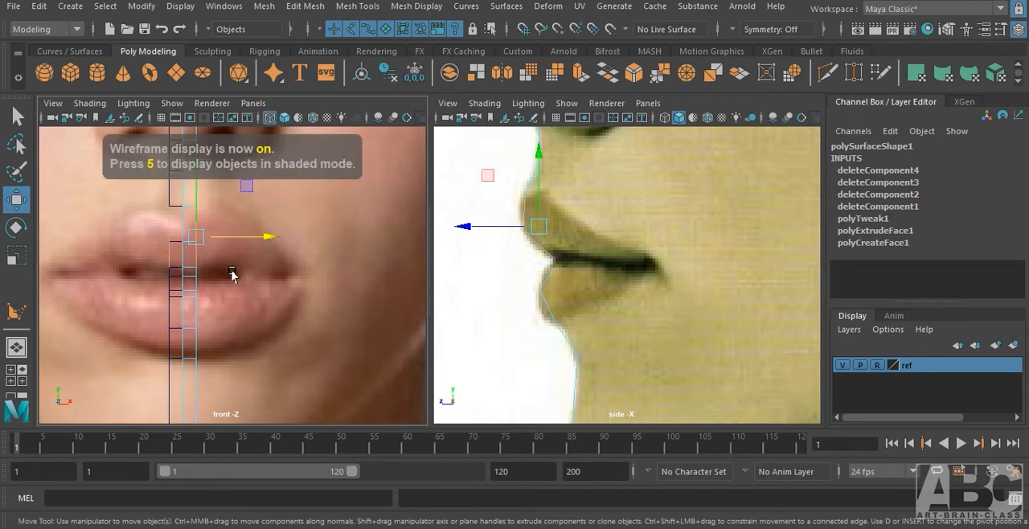
alt+right_drag(231, 272, 256, 263)
alt+middle_drag(256, 263, 266, 283)
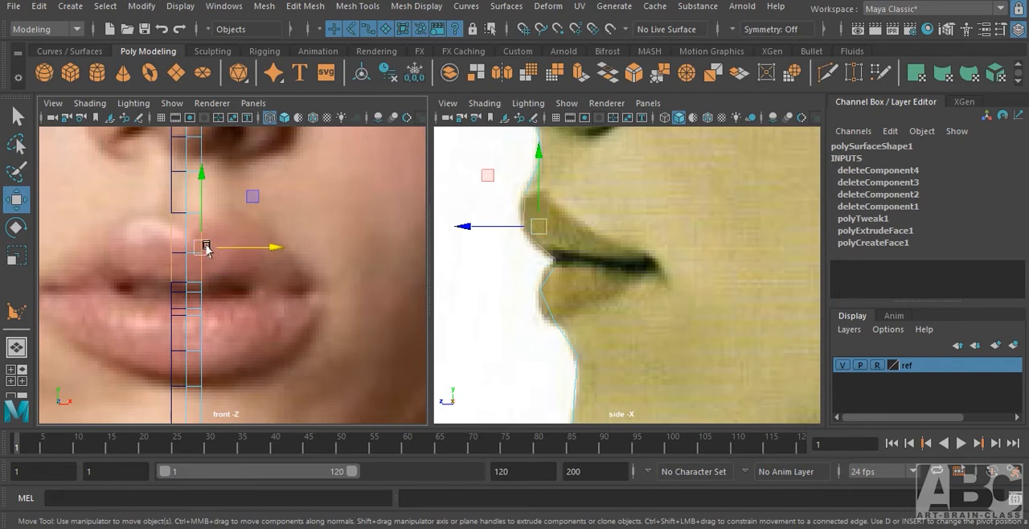
shift+drag(204, 248, 329, 282)
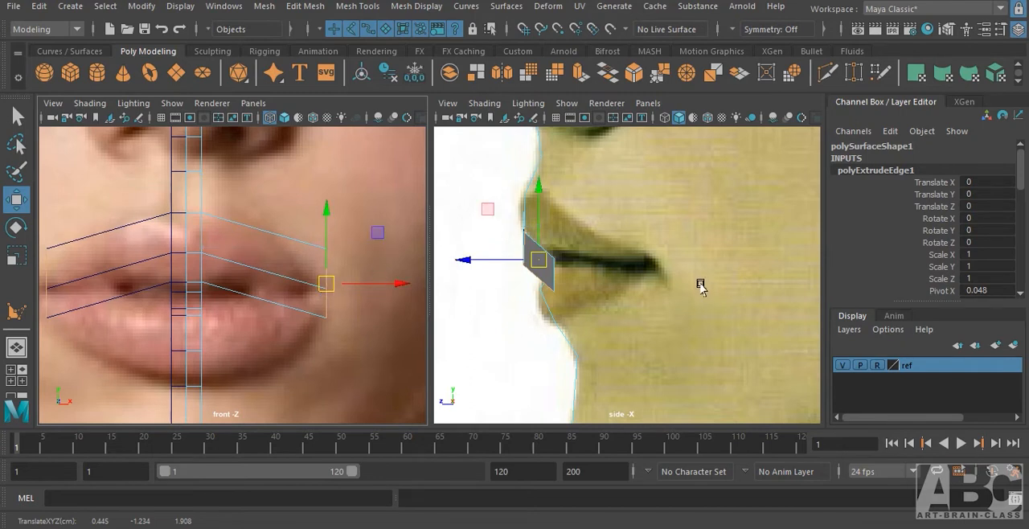
Set the side view to wireframe, move the extruded lip edges back to the mouth corner's depth and slightly inward.
key(4)
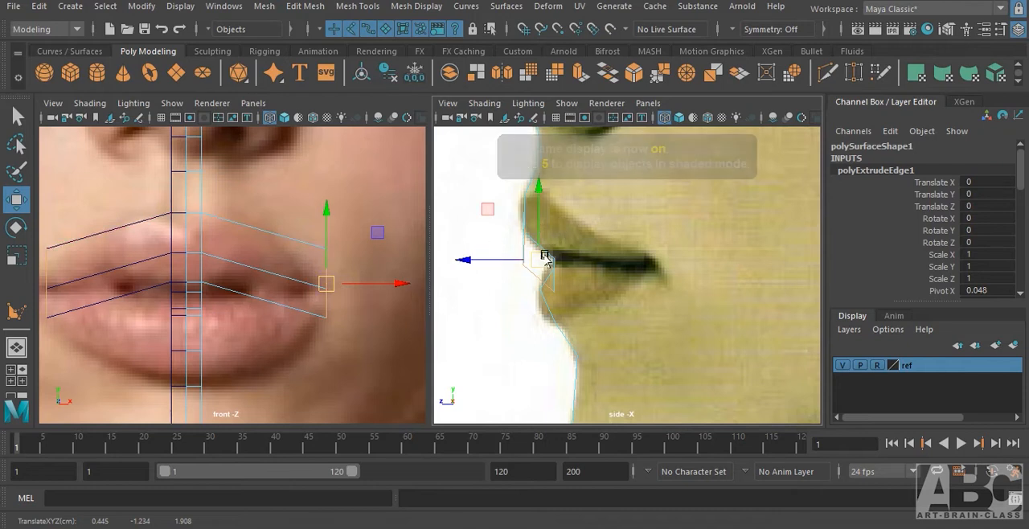
drag(466, 260, 599, 267)
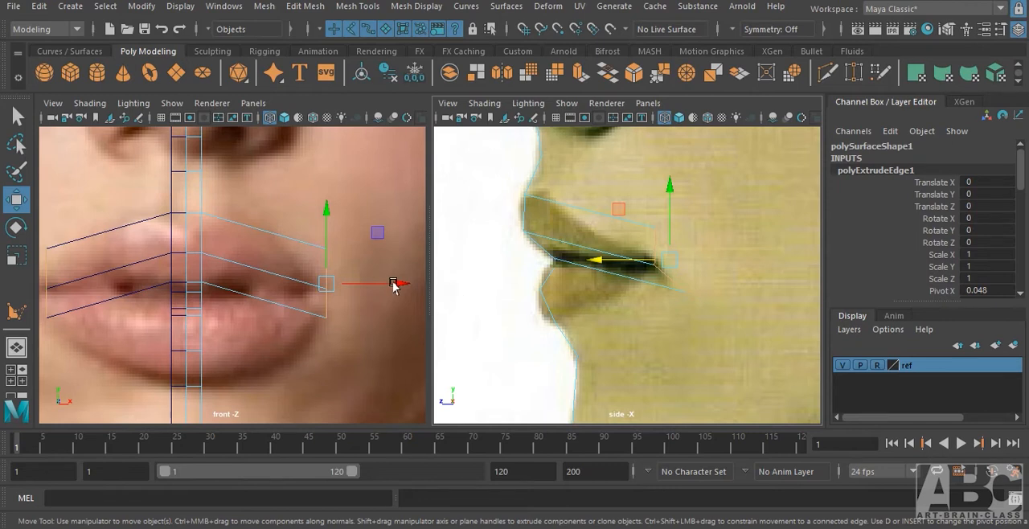
drag(394, 285, 382, 289)
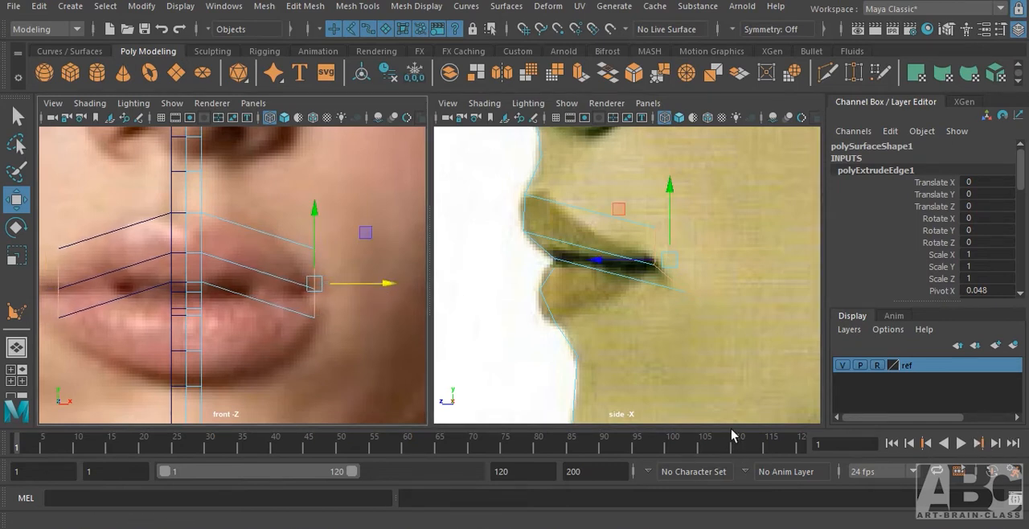
Scale the extruded mouth-corner edges down vertically and flatten them in depth.
key(r)
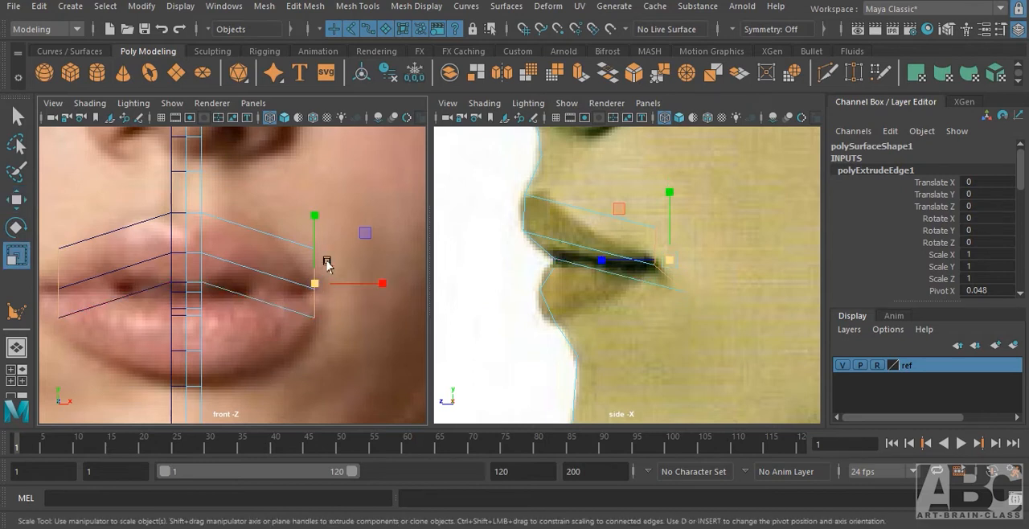
drag(318, 226, 324, 269)
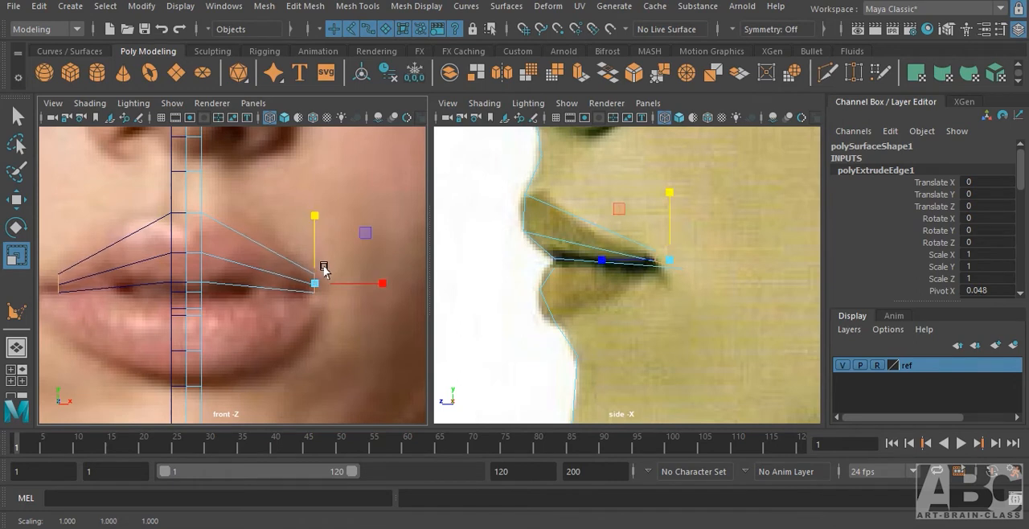
scroll(666, 287, up, 6)
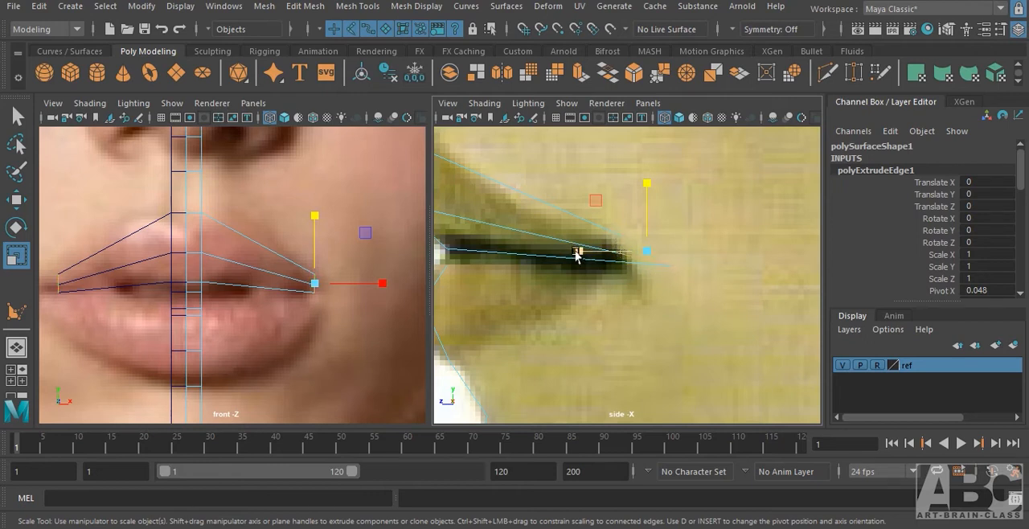
drag(577, 254, 637, 241)
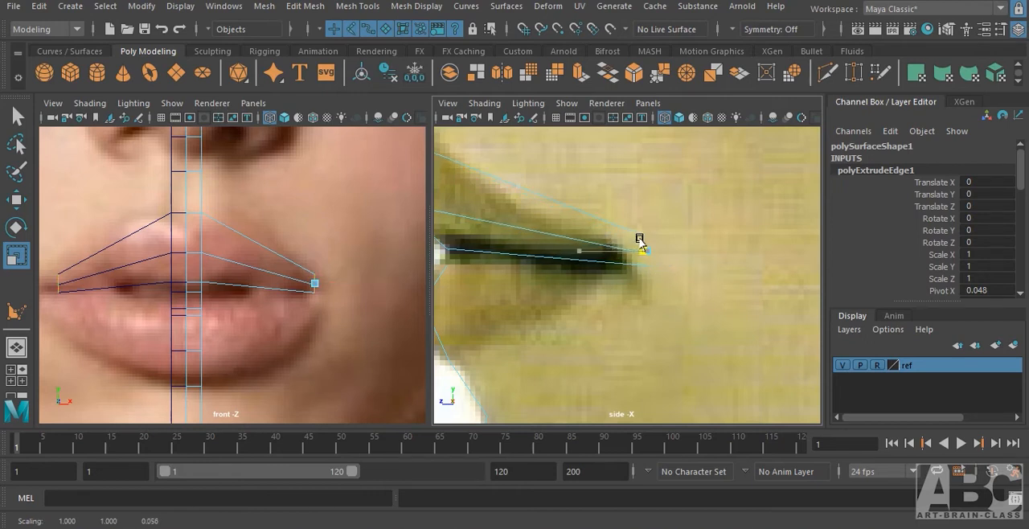
Move the mouth-corner edges slightly forward in the side view, rotate them to the lip's slant in the front view and deselect.
key(w)
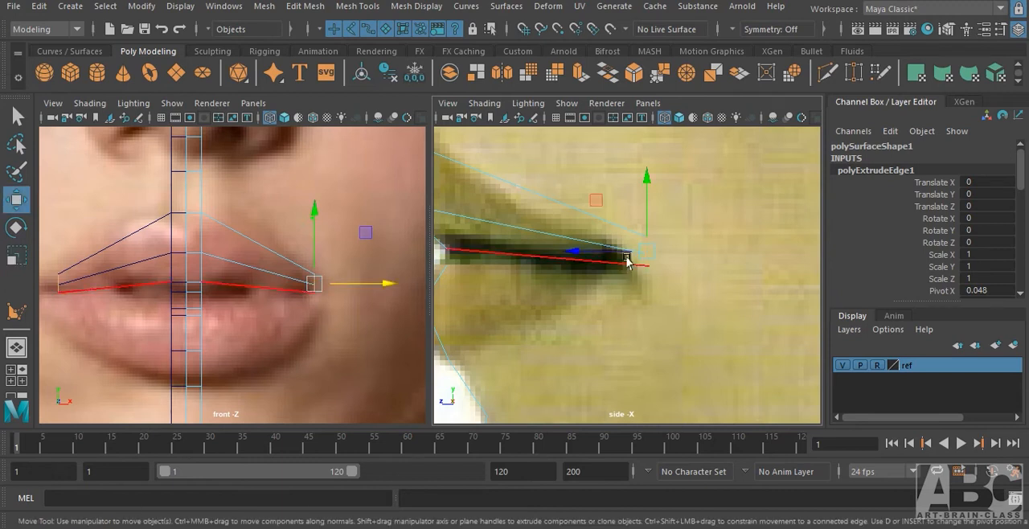
drag(626, 259, 557, 349)
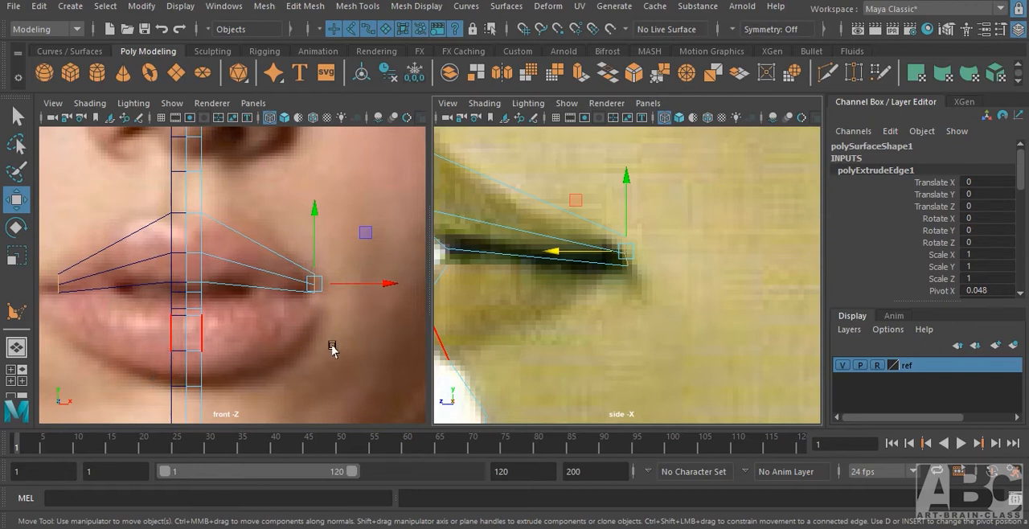
key(e)
drag(269, 232, 314, 225)
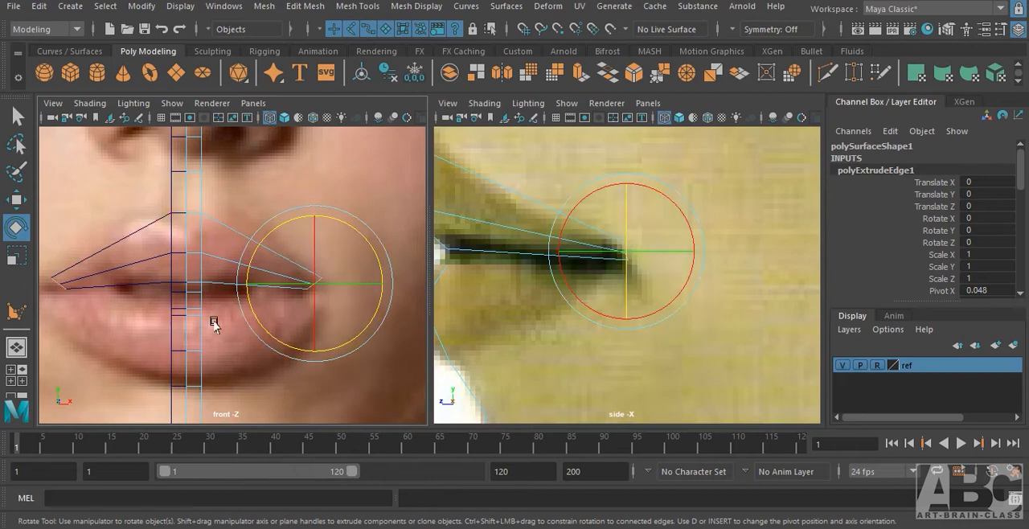
click(279, 371)
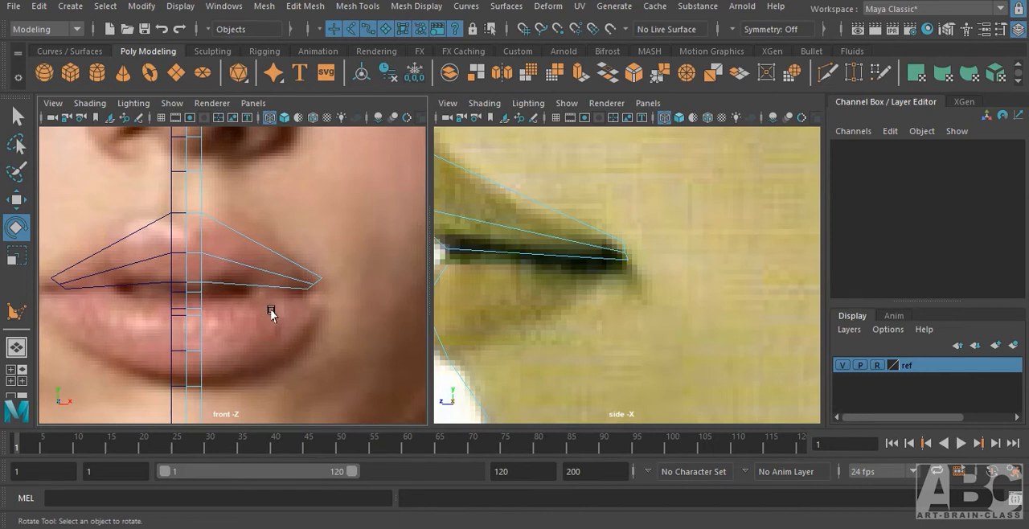
Inspect the extruded upper-lip edges from the top view and return to the front view.
key(space)
drag(271, 314, 249, 319)
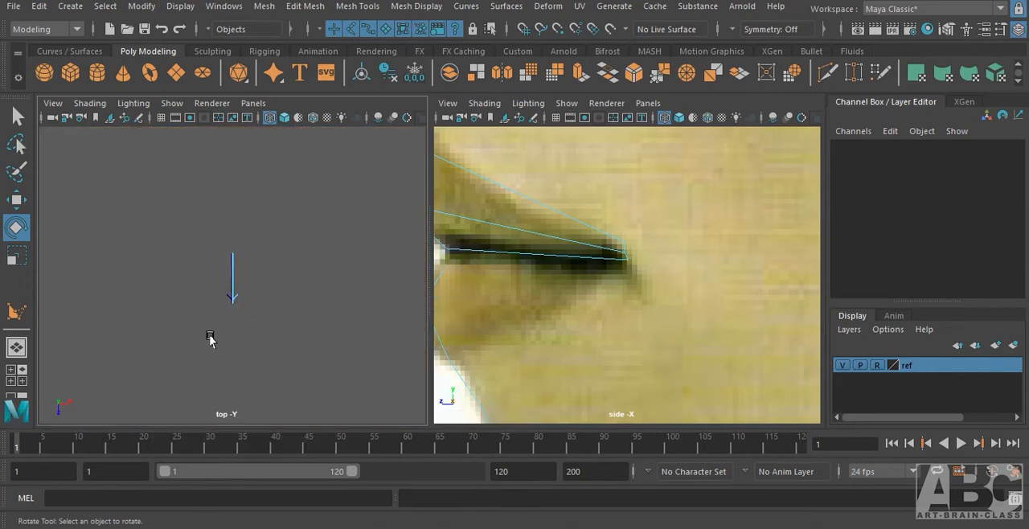
alt+right_drag(206, 307, 483, 314)
alt+middle_drag(218, 375, 212, 245)
alt+right_drag(258, 250, 466, 255)
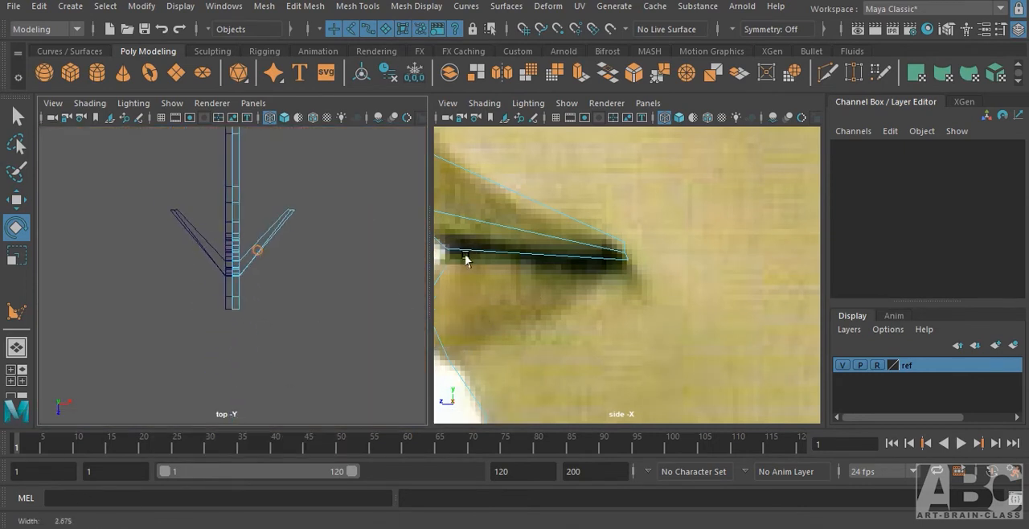
alt+middle_drag(257, 287, 236, 340)
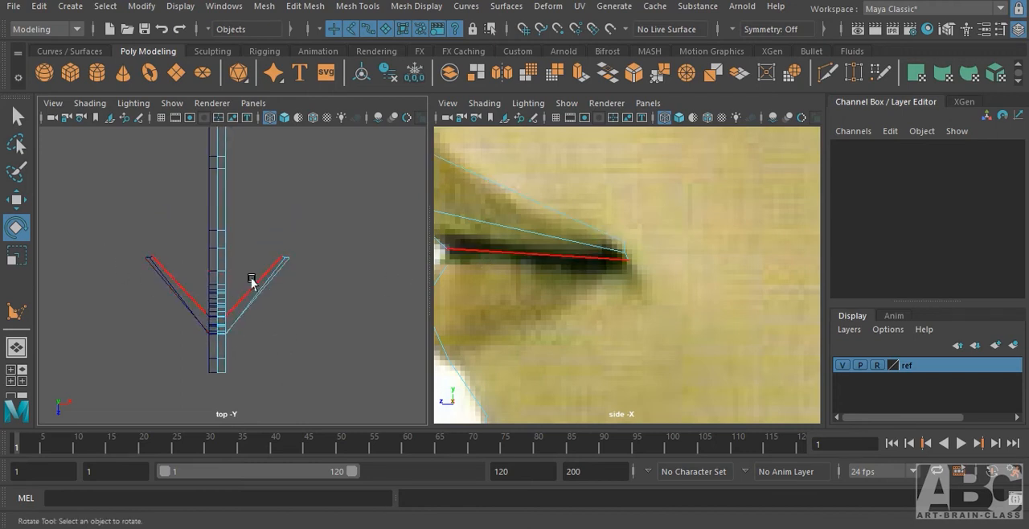
key(space)
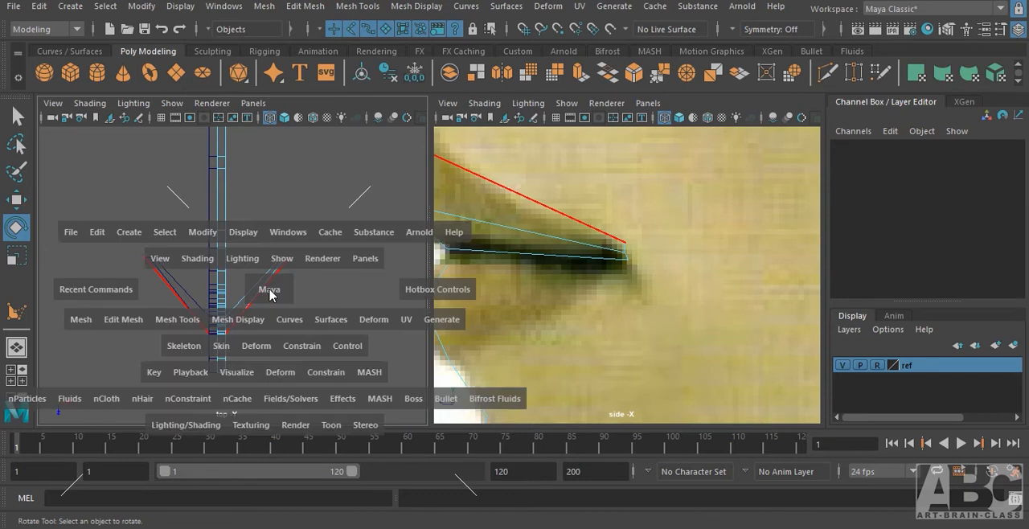
drag(269, 289, 278, 320)
Connect the upper lip's long edges from the center strip to the mouth corner with 3 segments.
right_drag(248, 230, 246, 281)
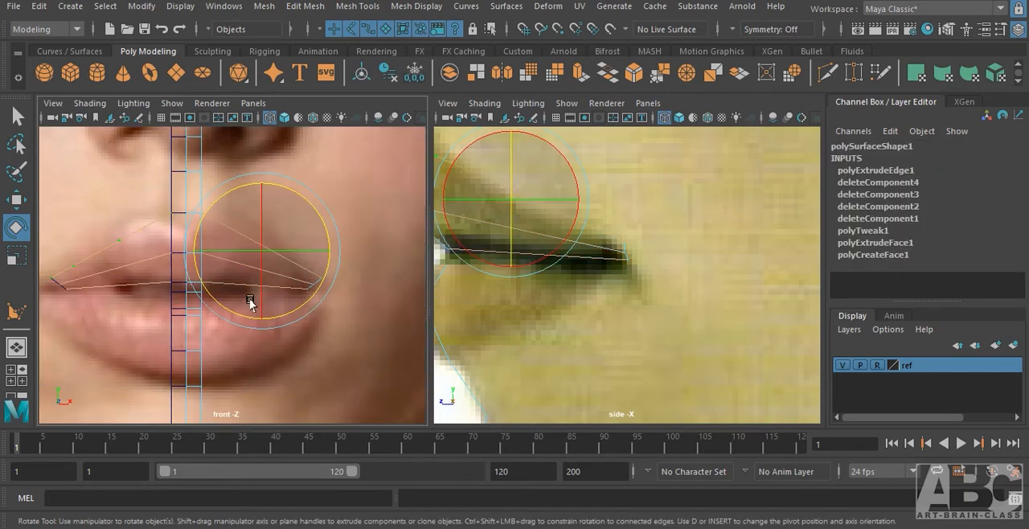
shift+right_drag(250, 239, 254, 499)
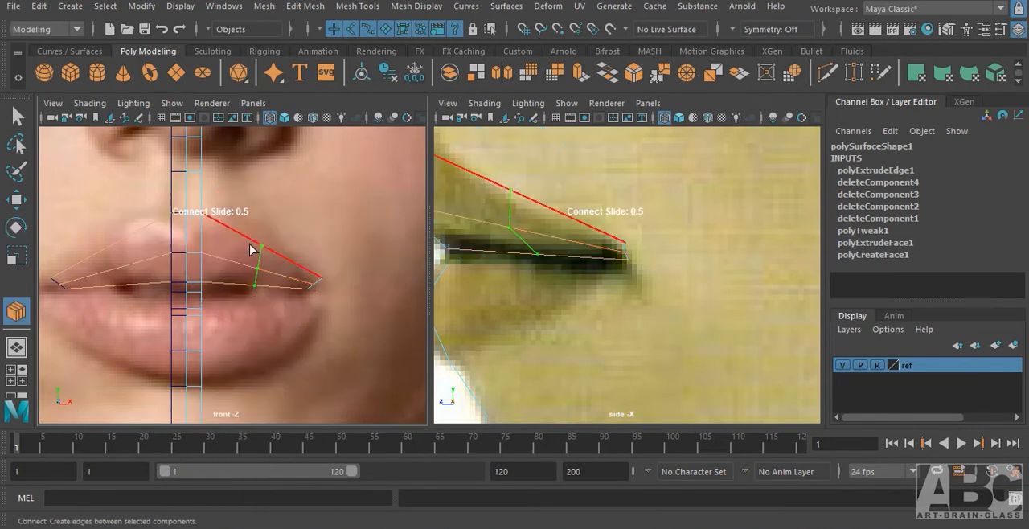
shift+middle_drag(256, 266, 264, 266)
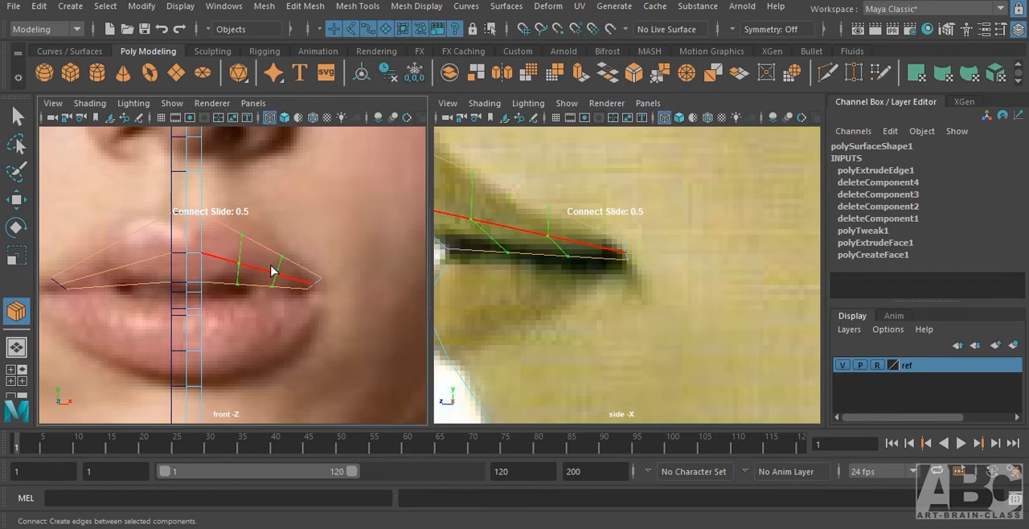
shift+middle_drag(270, 271, 263, 278)
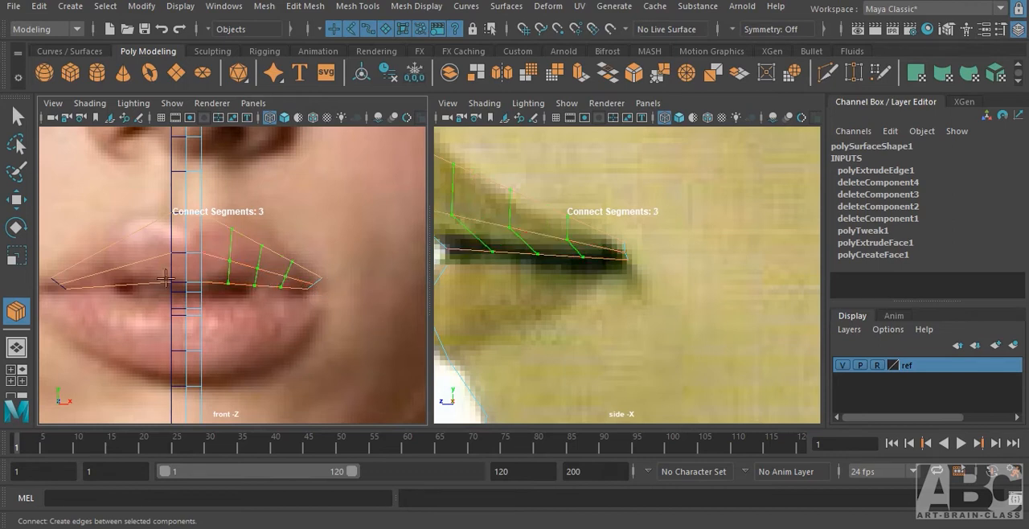
shift+right_click(237, 238)
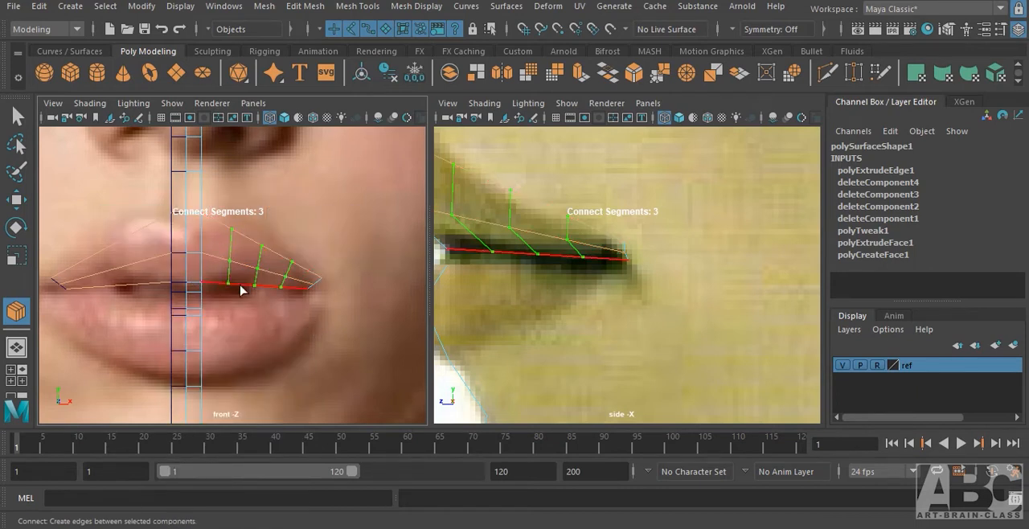
key(e)
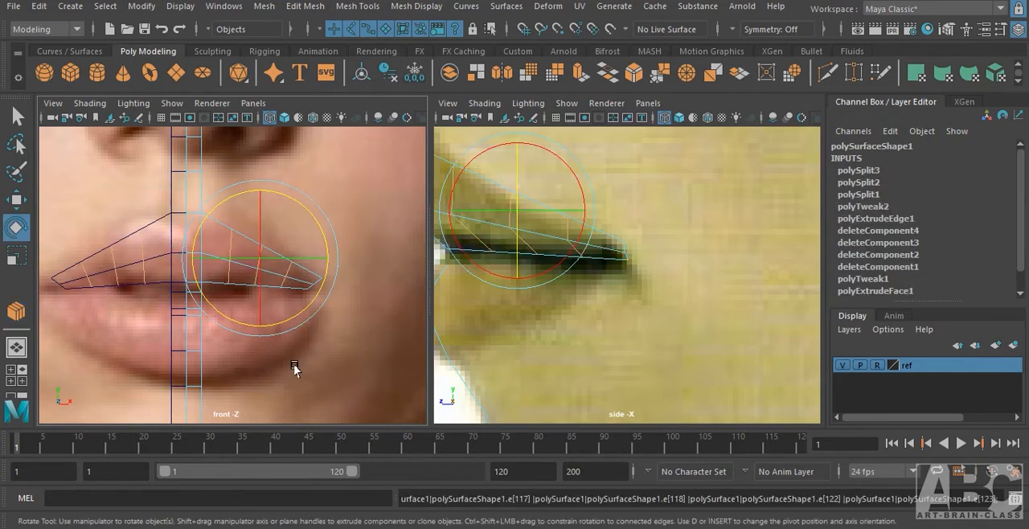
In the top view, move the three new cross-edge rows outward and forward to curve the upper lip into a rounded arc.
key(space)
drag(294, 368, 221, 366)
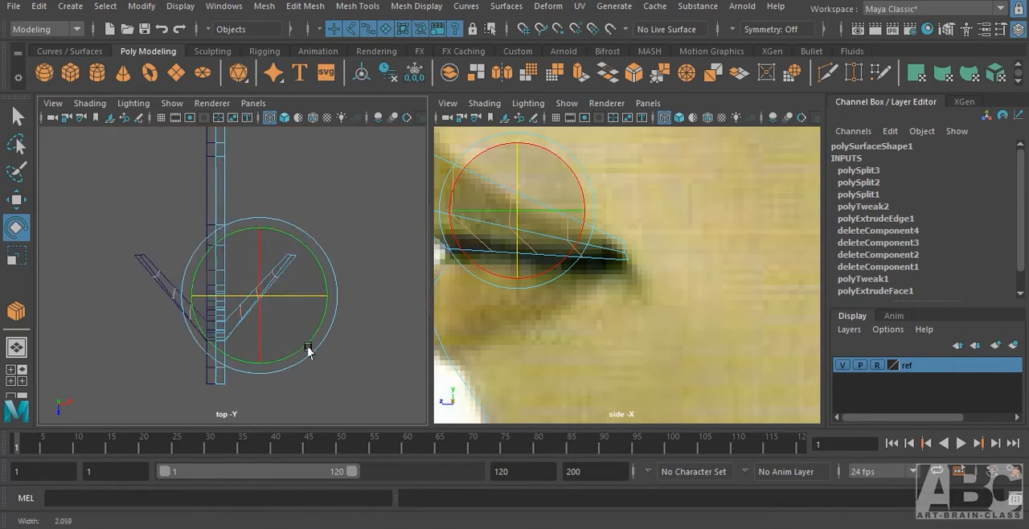
scroll(308, 351, up, 5)
key(w)
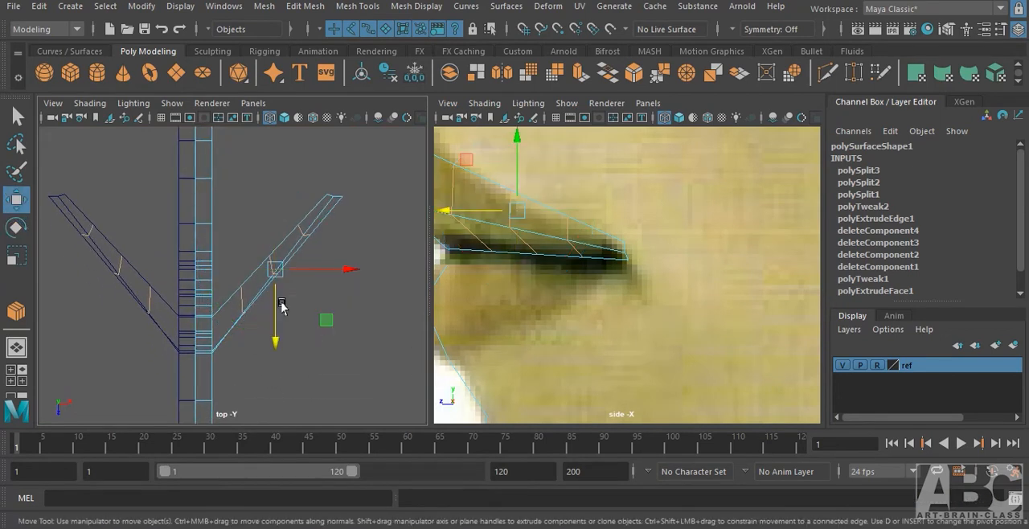
drag(276, 273, 302, 291)
click(322, 311)
click(291, 286)
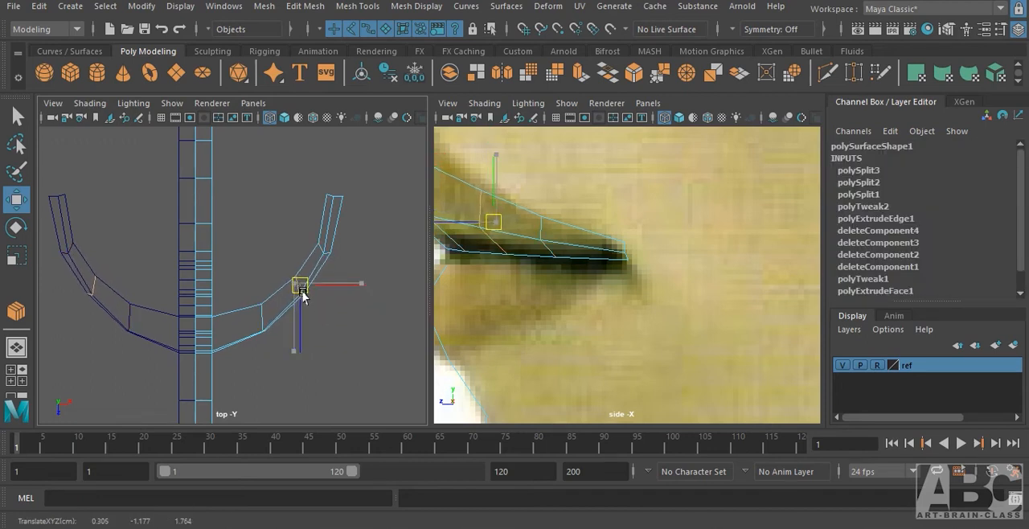
click(345, 317)
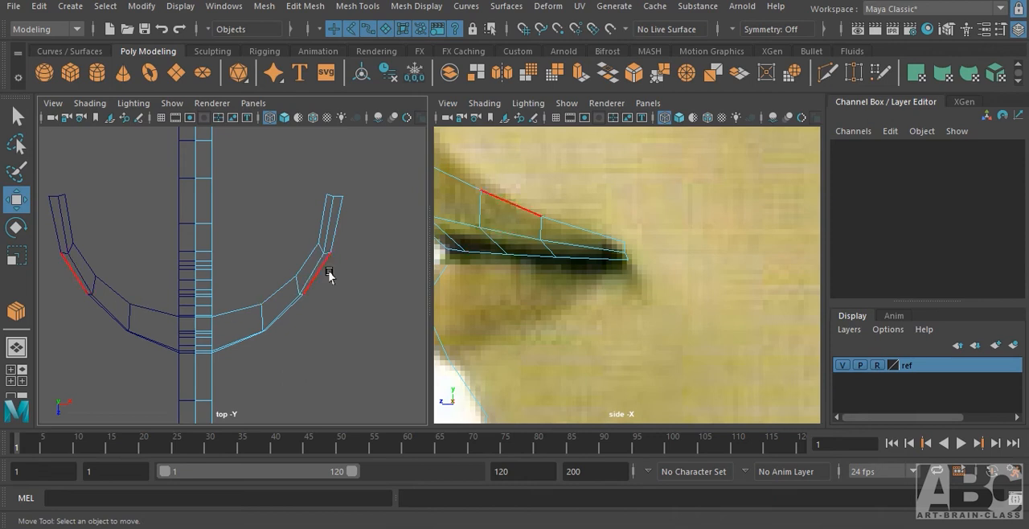
Check the lip curve in perspective and refine the cross-edges nearest the mouth corner in the top view.
key(space)
drag(241, 297, 241, 241)
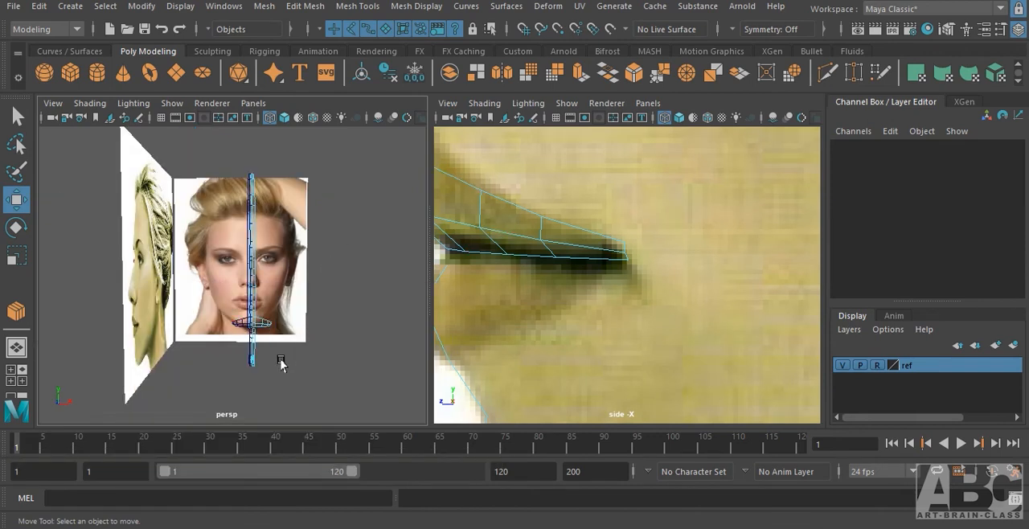
key(space)
drag(294, 298, 241, 299)
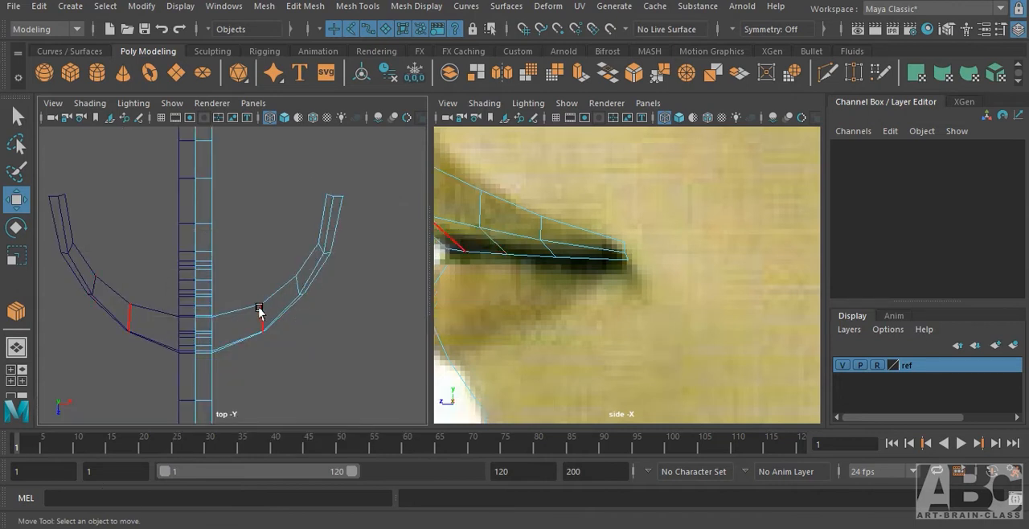
click(262, 315)
click(296, 285)
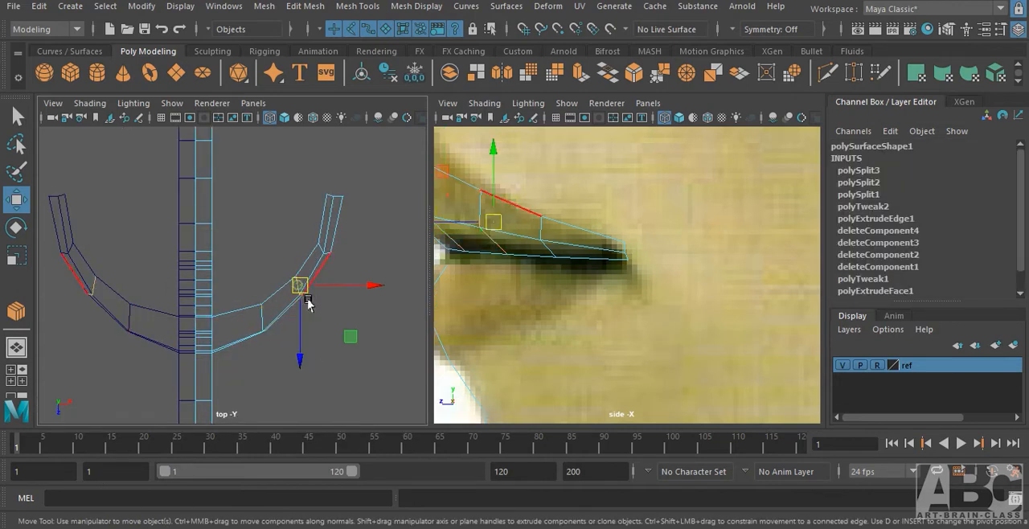
drag(298, 290, 321, 245)
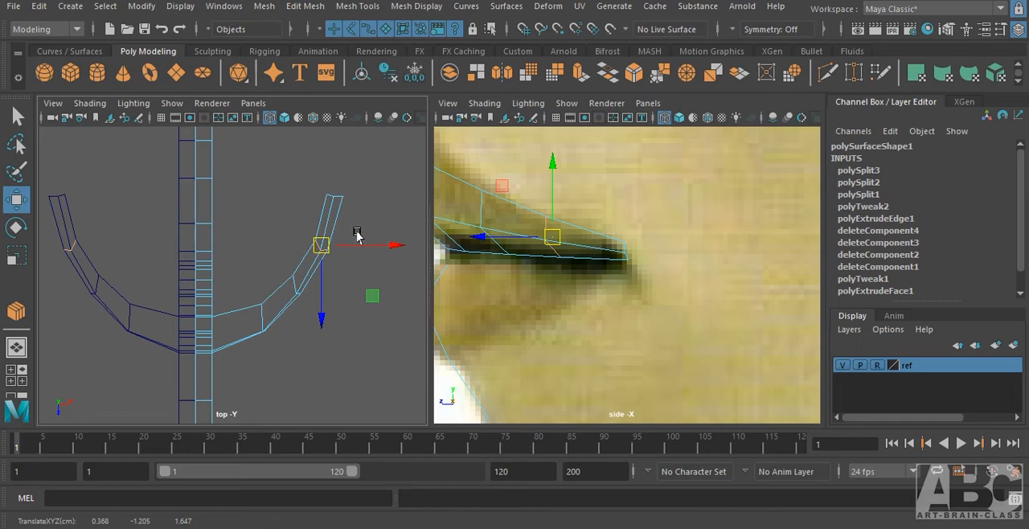
Select the mouth-corner end vertices in the side view, move them slightly forward and deselect.
double_click(328, 197)
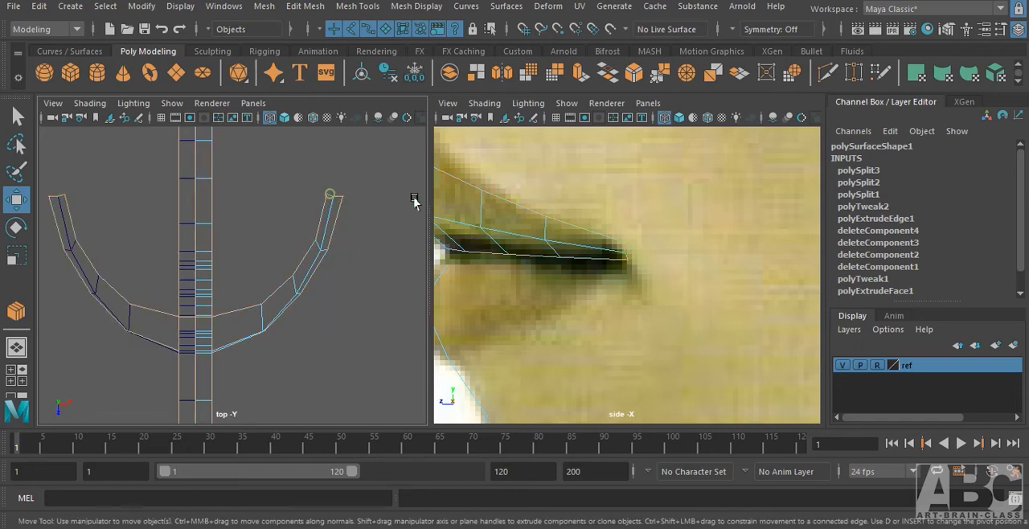
click(636, 254)
right_drag(619, 237, 547, 122)
drag(604, 221, 643, 272)
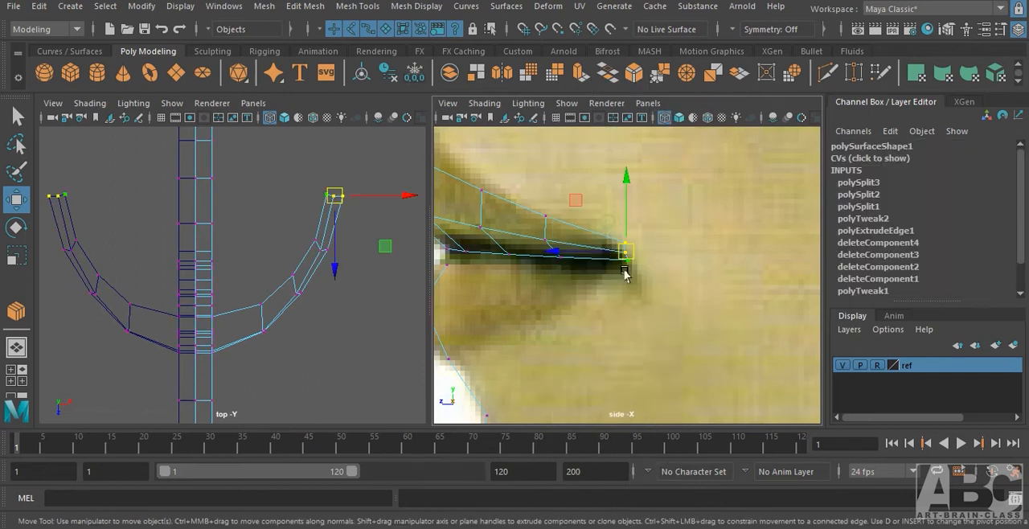
drag(586, 248, 571, 256)
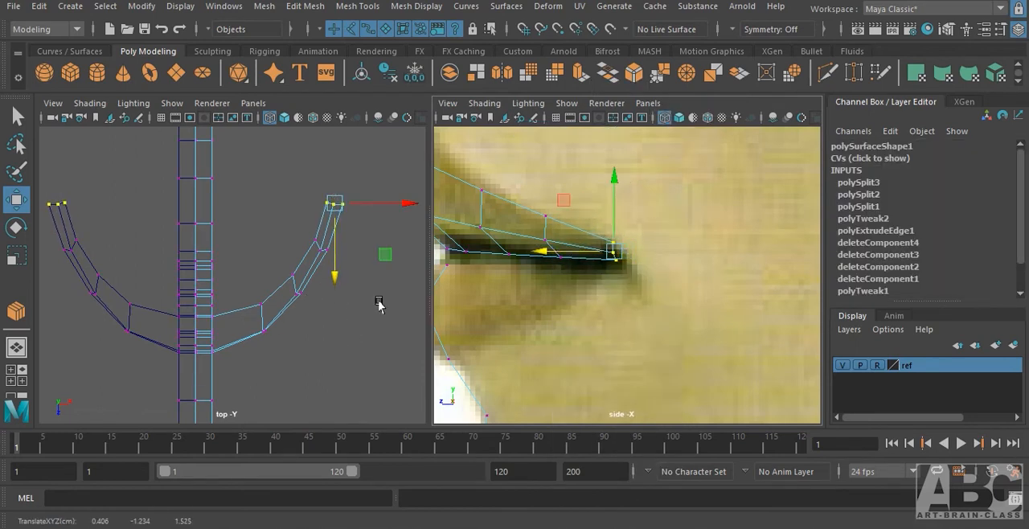
click(287, 276)
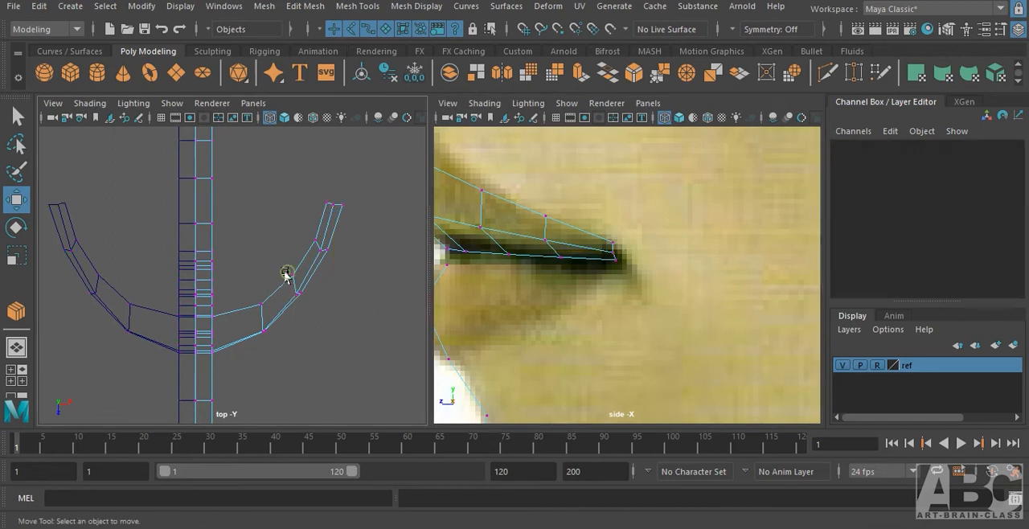
In the front view, fit the upper lip's top-contour vertices to the reference, lowering the center vertex for the cupid's bow.
key(space)
drag(289, 246, 361, 329)
alt+middle_drag(270, 308, 349, 295)
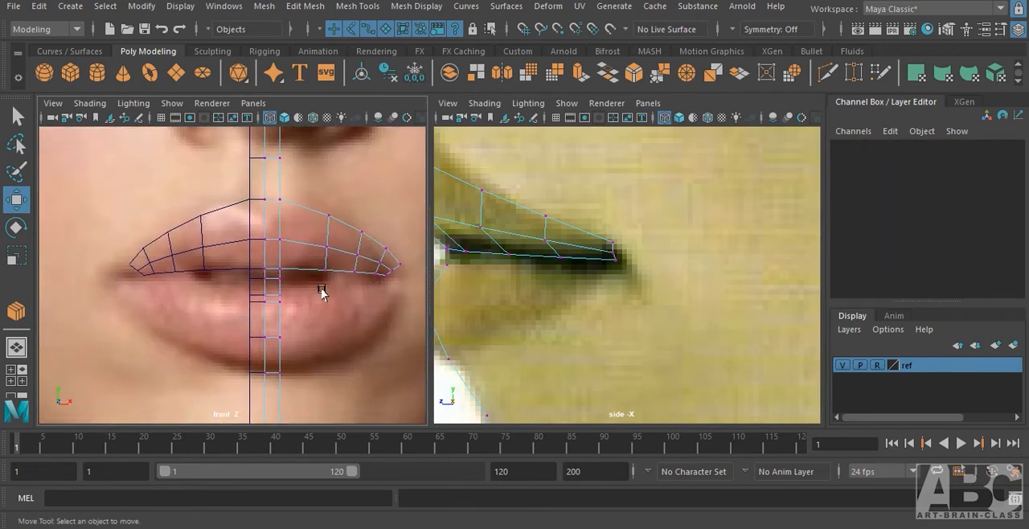
alt+right_drag(302, 232, 368, 221)
drag(261, 182, 347, 212)
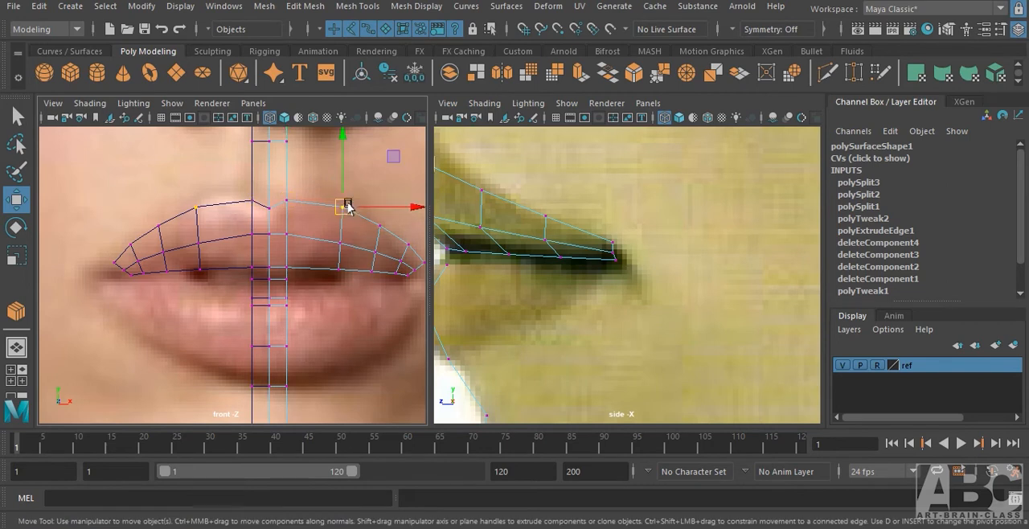
alt+middle_drag(379, 244, 288, 228)
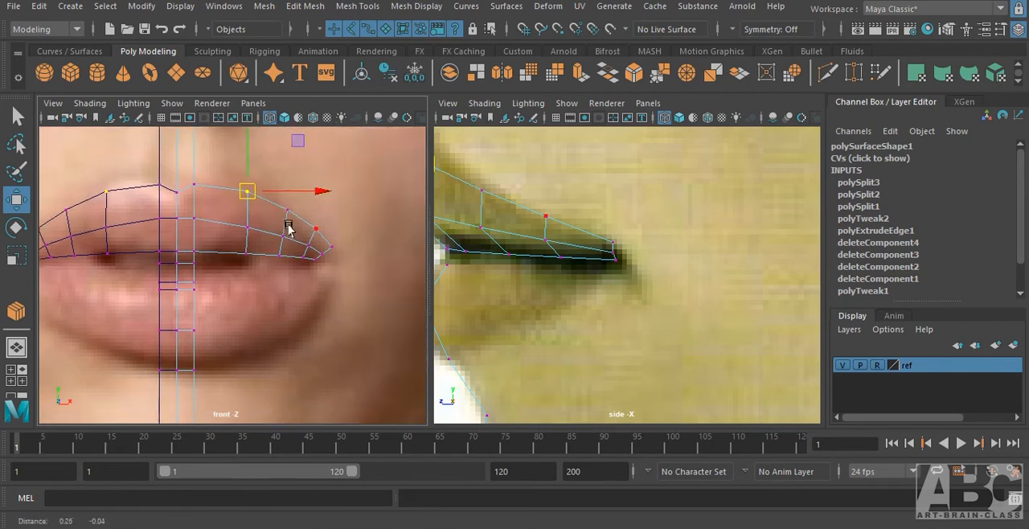
click(289, 209)
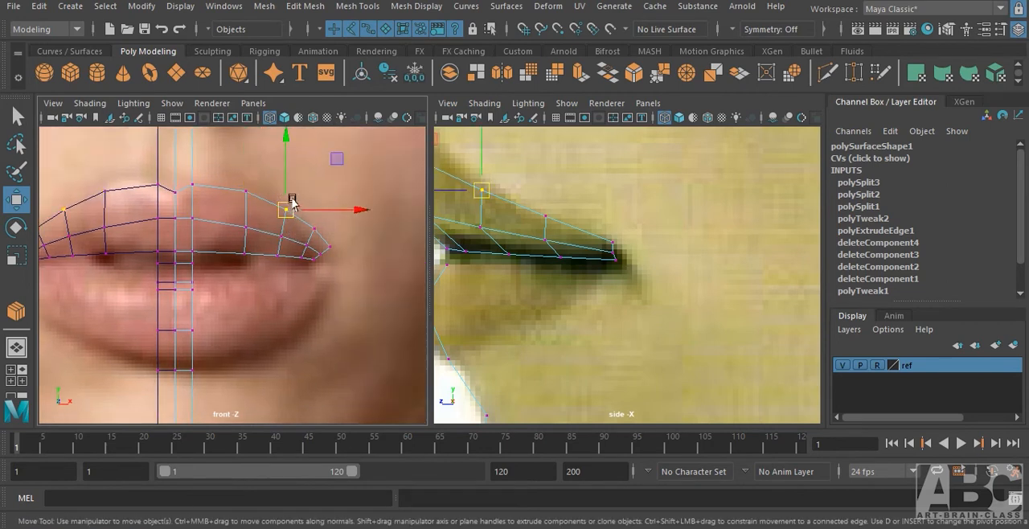
drag(291, 201, 311, 226)
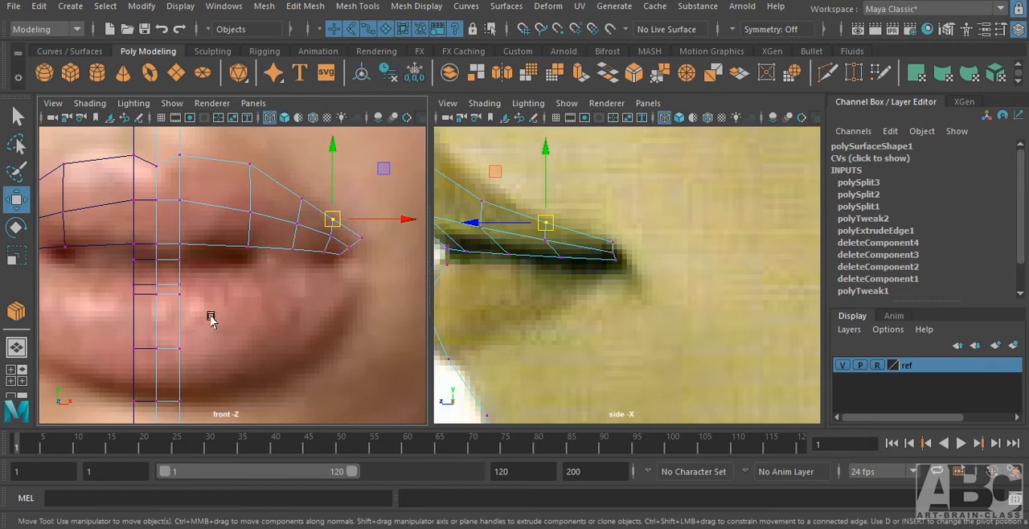
Adjust the upper lip's lower-border and inner vertices vertically to follow the mouth line in the front view, and deselect.
alt+middle_drag(211, 317, 265, 304)
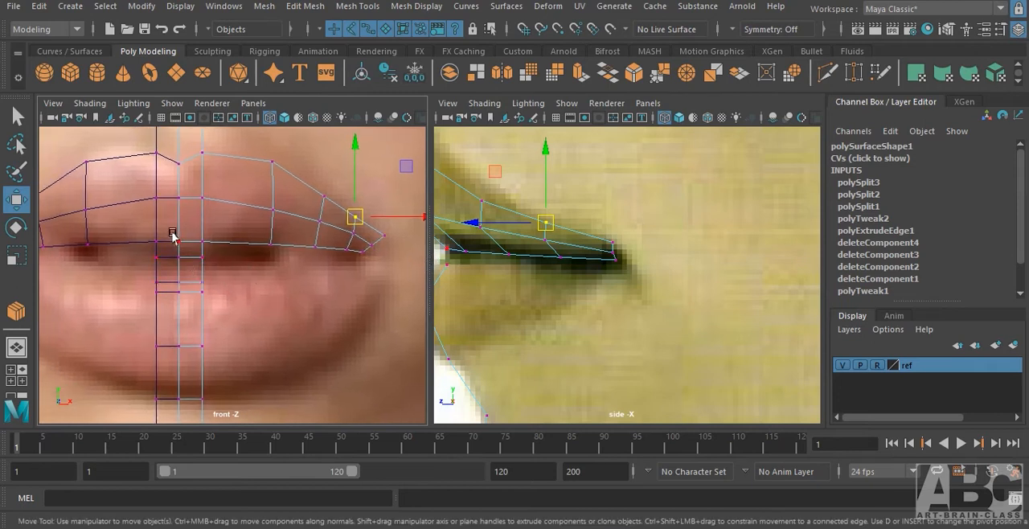
drag(185, 242, 204, 248)
drag(188, 206, 188, 213)
click(264, 242)
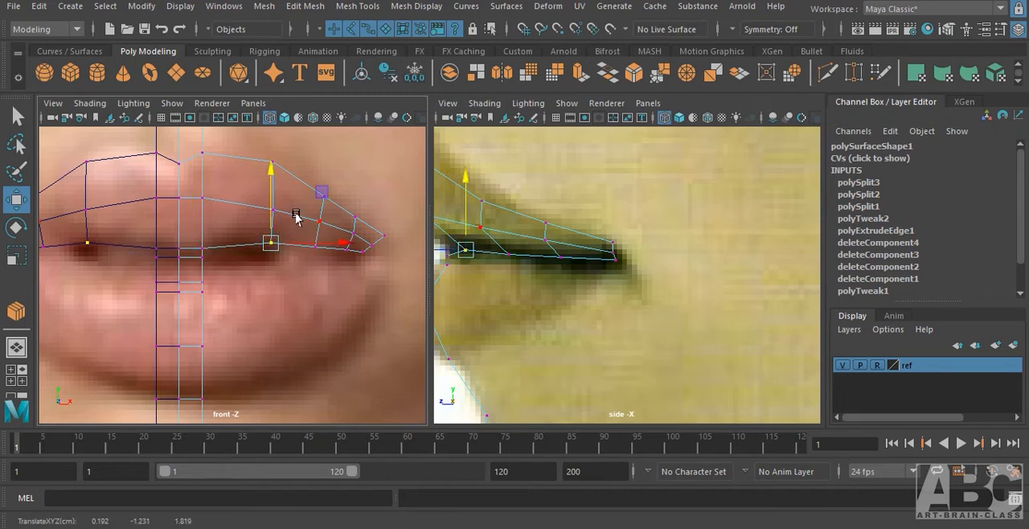
drag(295, 213, 320, 250)
drag(316, 212, 317, 216)
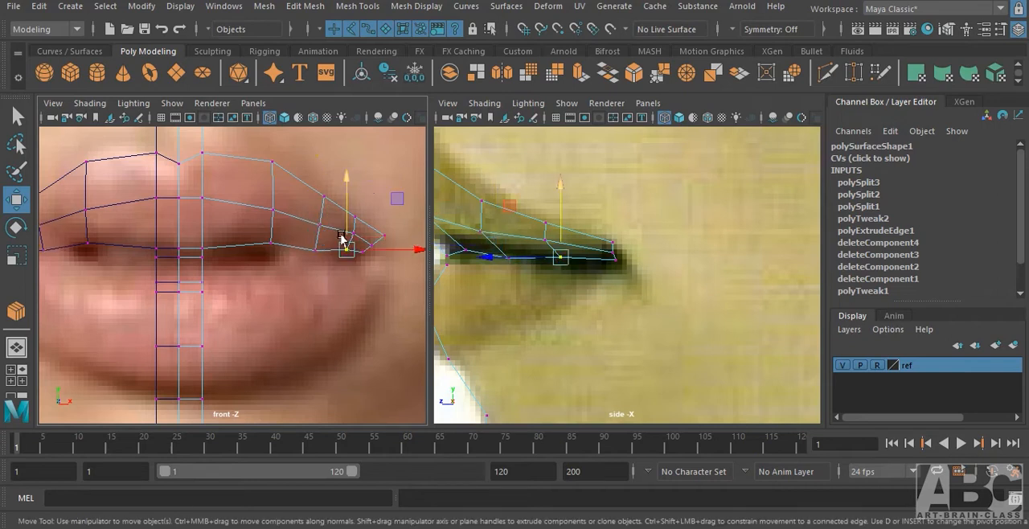
click(344, 248)
click(369, 328)
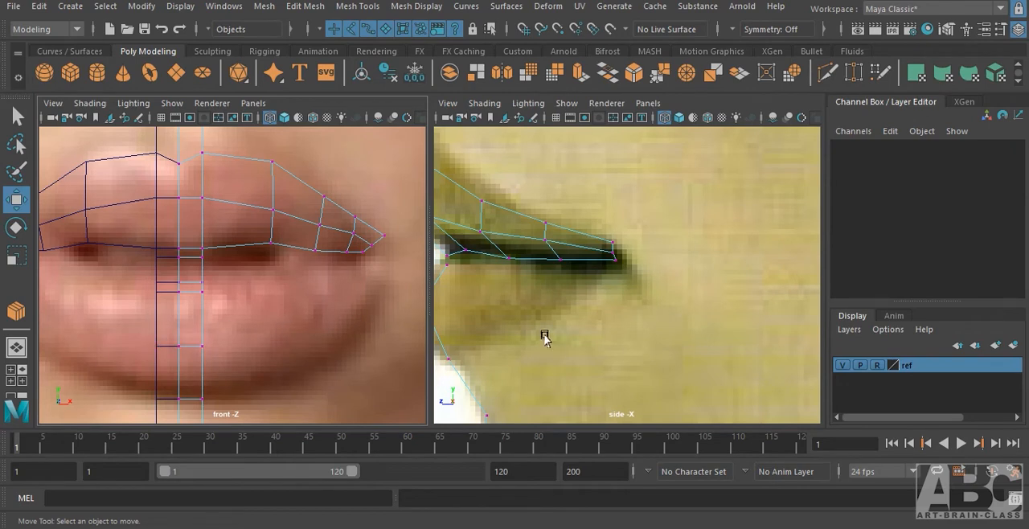
Select the center strip's lower-lip border edges in the side view and extrude them out toward the mouth corner in the front view.
alt+middle_drag(544, 338, 700, 292)
right_drag(595, 132, 595, 94)
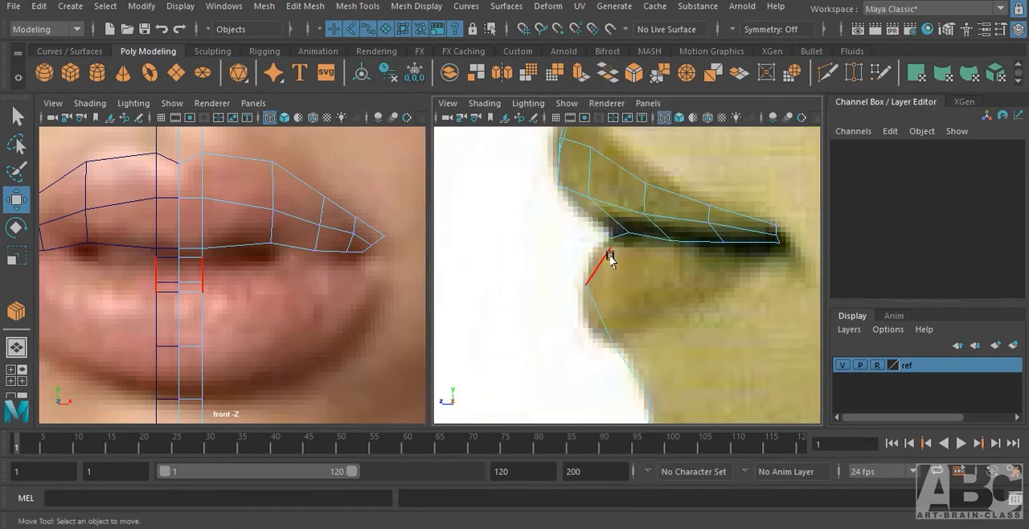
click(596, 320)
shift+click(594, 316)
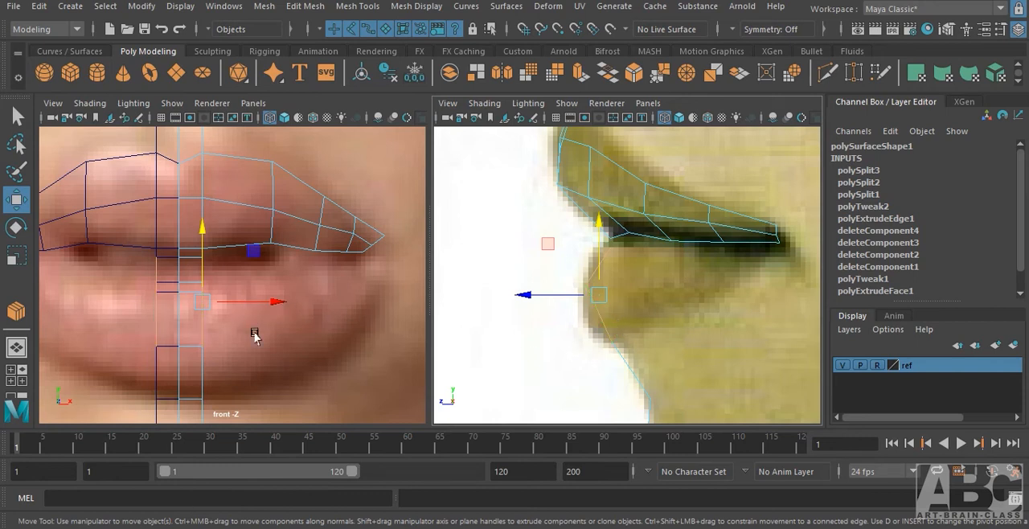
alt+middle_drag(254, 336, 214, 287)
shift+drag(133, 268, 312, 233)
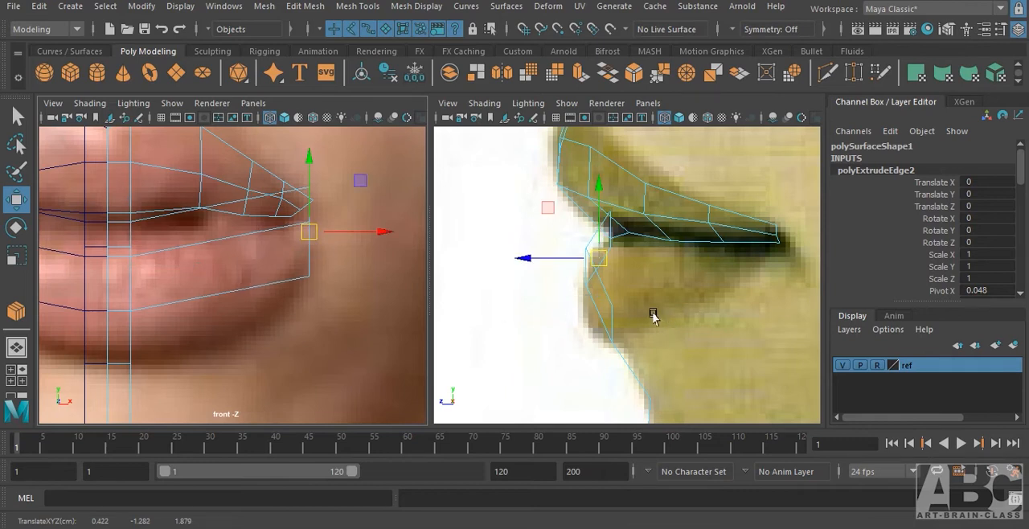
Move the extruded lower-lip edges back to the mouth corner's depth, scale them down vertically and flatten them in depth.
drag(522, 261, 710, 269)
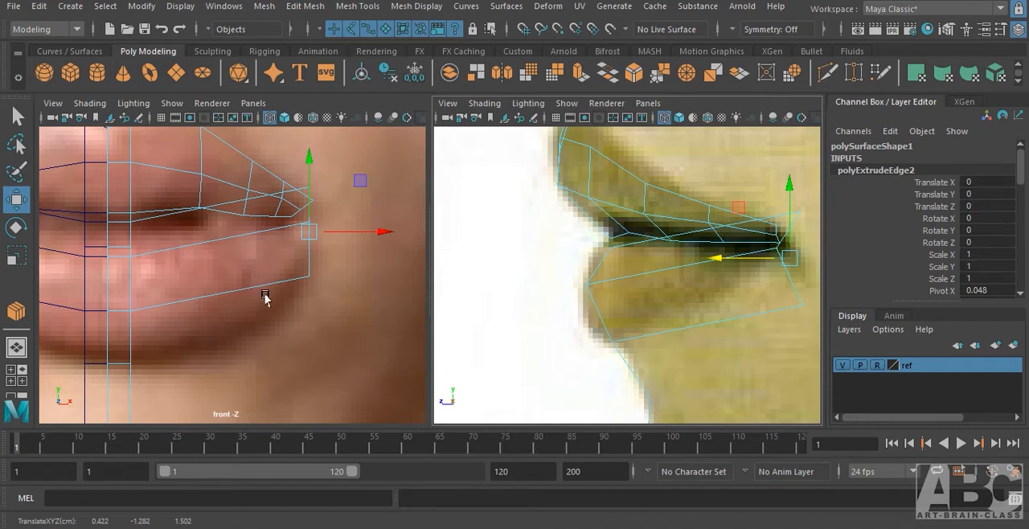
key(r)
drag(308, 161, 310, 215)
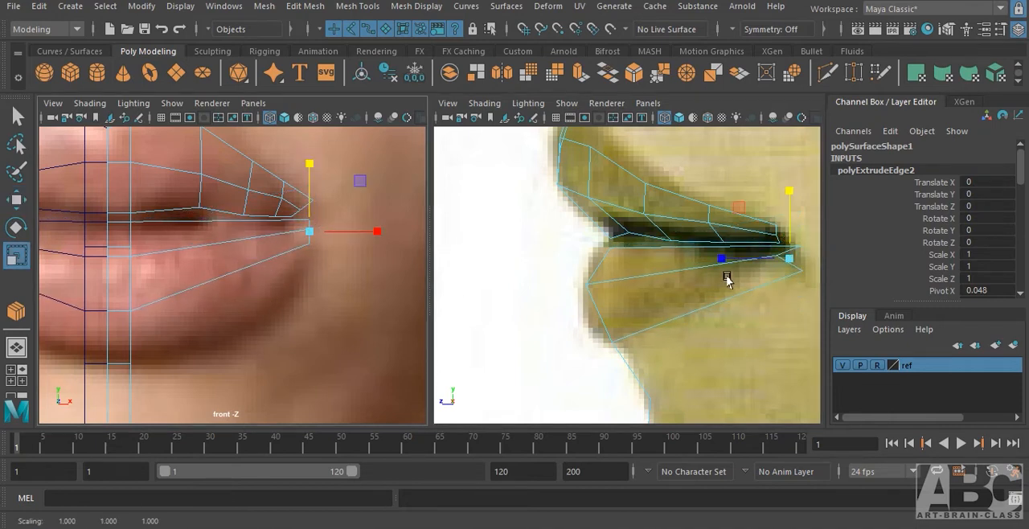
drag(718, 263, 752, 259)
Move the lower-lip end edges slightly forward in the side view and rotate them to the lip's slant in the front view.
key(w)
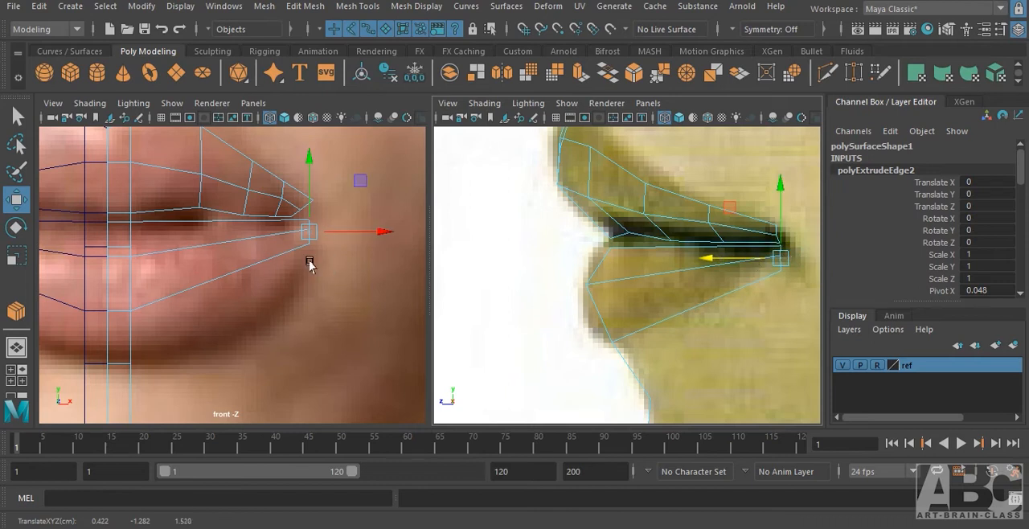
key(e)
drag(356, 193, 305, 180)
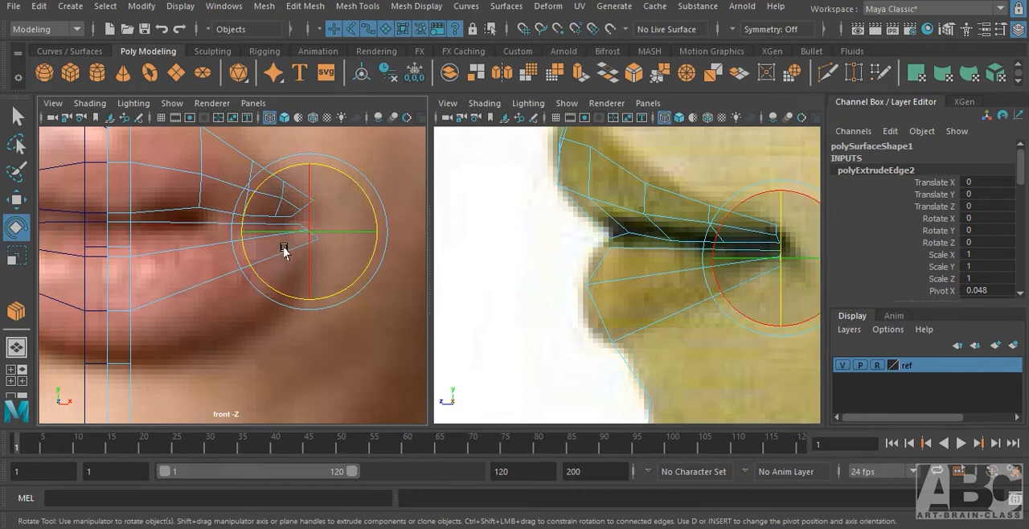
Shift the lower-lip end edges sideways in the front view to line up with the upper lip's corner.
key(w)
drag(324, 235, 333, 232)
click(307, 254)
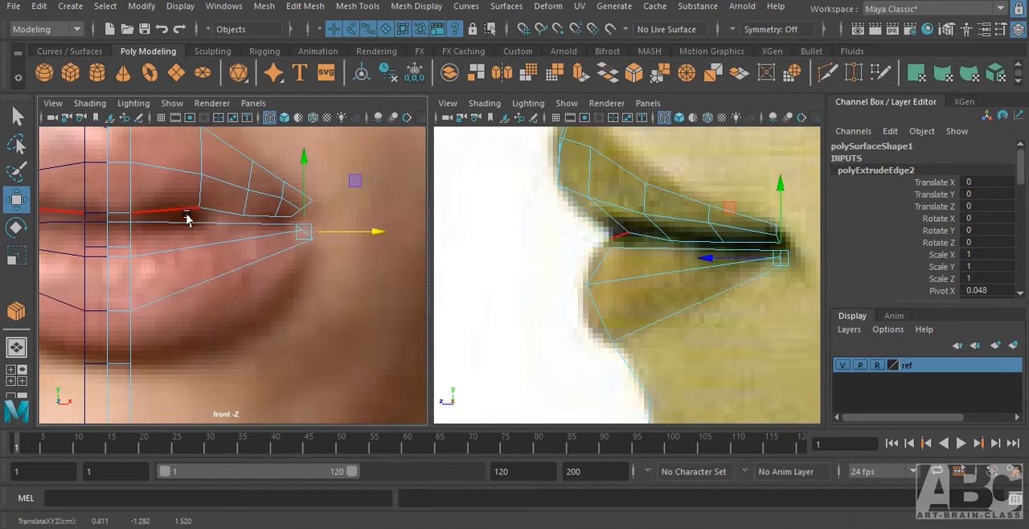
Select the lower lip's lengthwise edges and connect them with 3 segments across the strip.
drag(189, 214, 202, 327)
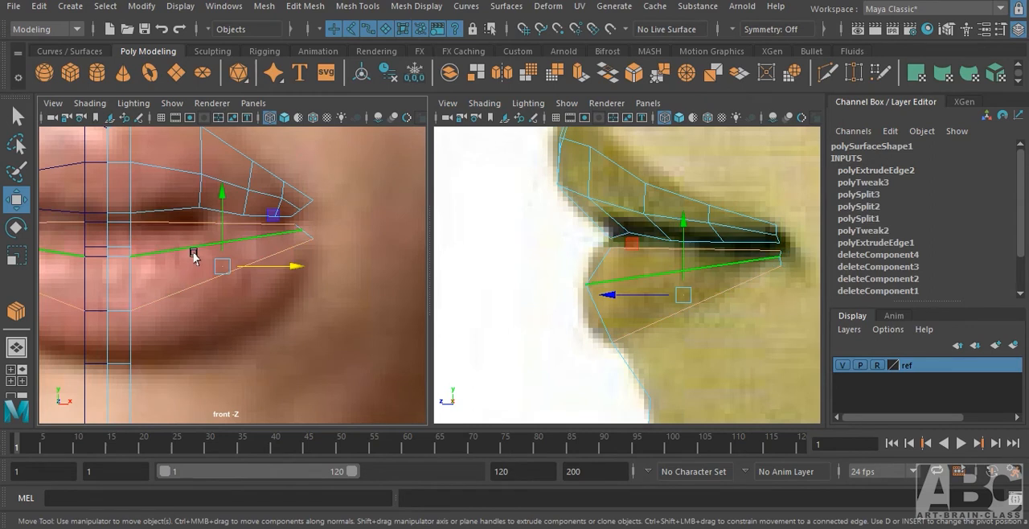
shift+right_drag(196, 247, 198, 519)
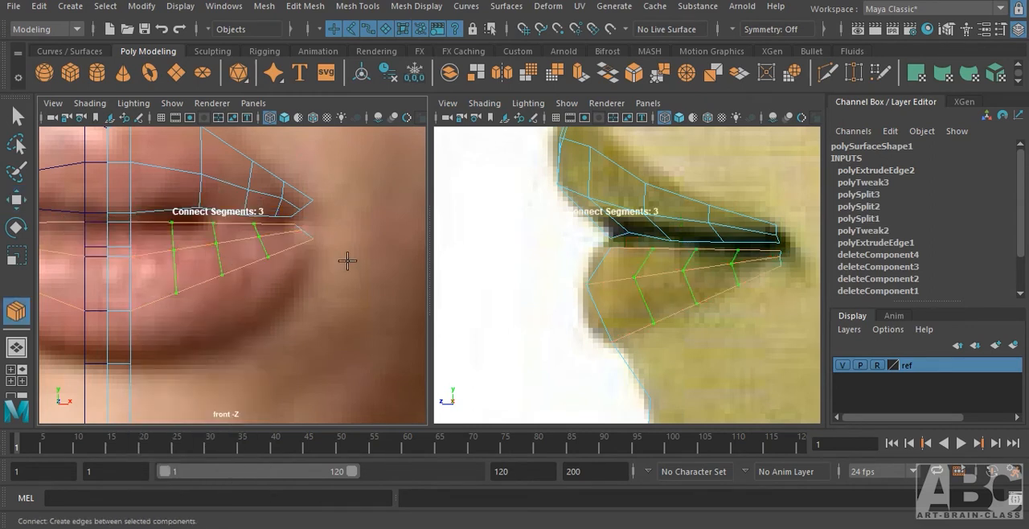
key(w)
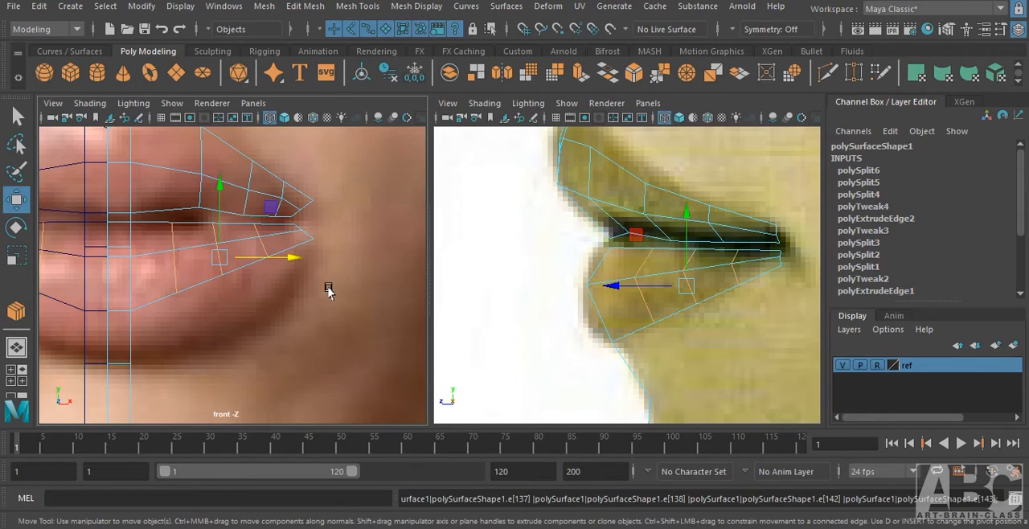
Move the new lower-lip cross edges outward and forward in the top view so they follow the curve of the lips.
key(space)
drag(328, 290, 288, 288)
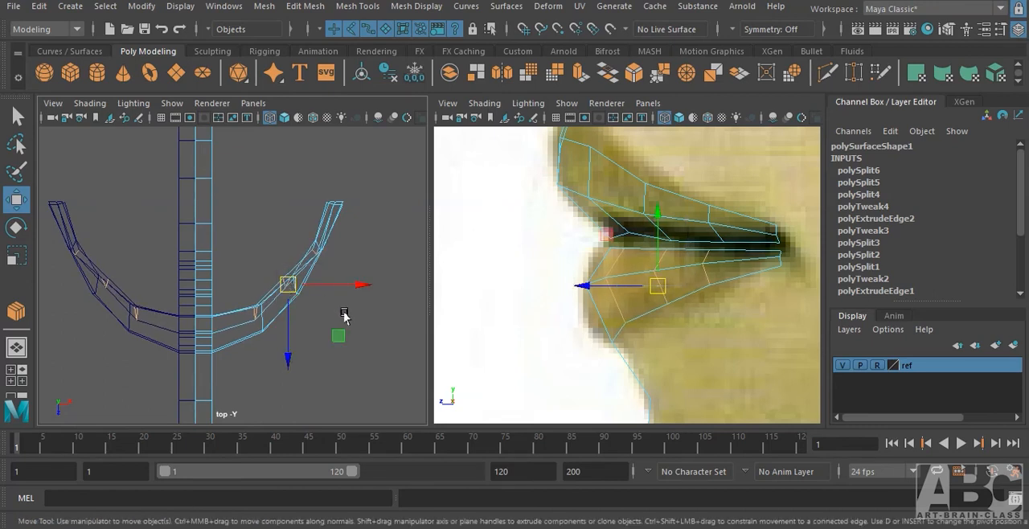
click(343, 311)
scroll(249, 314, up, 4)
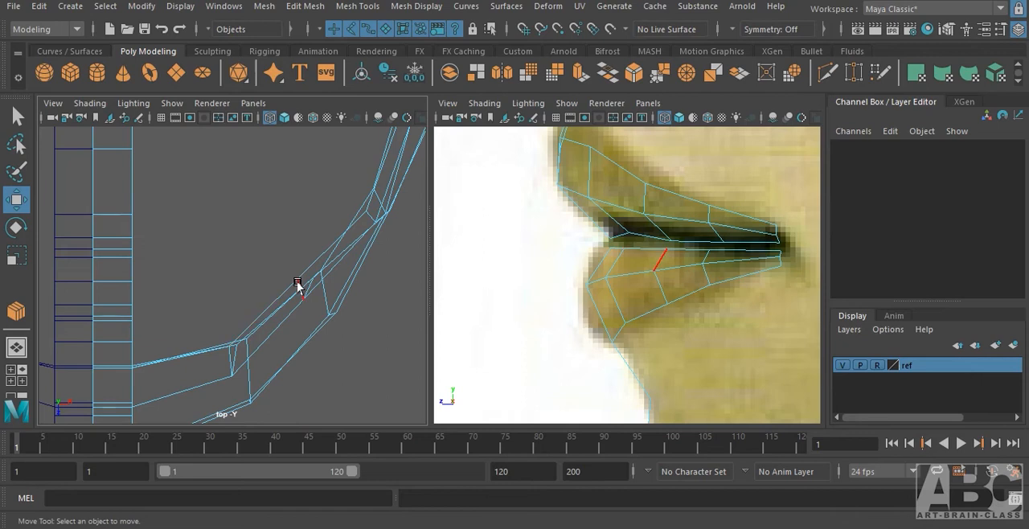
click(303, 287)
drag(306, 297, 311, 302)
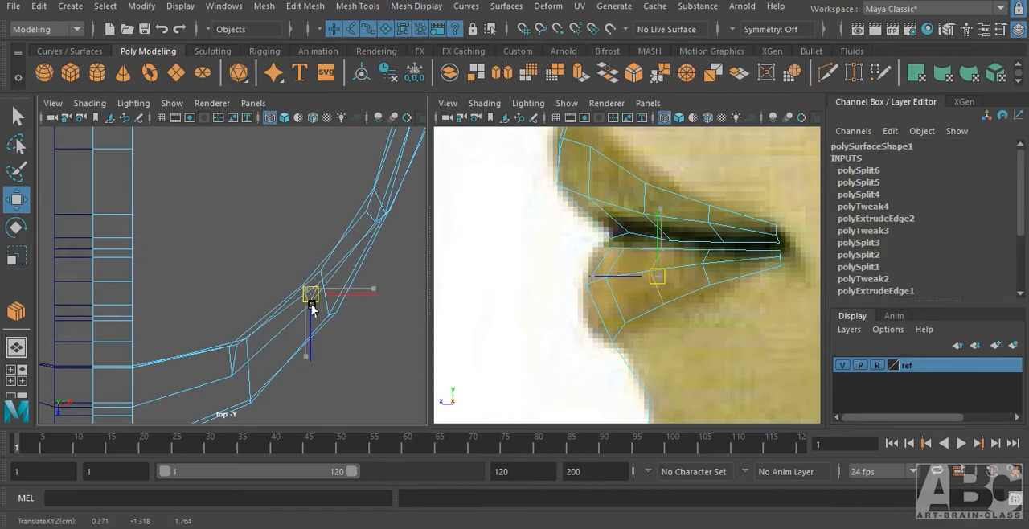
scroll(342, 296, down, 4)
scroll(271, 330, up, 1)
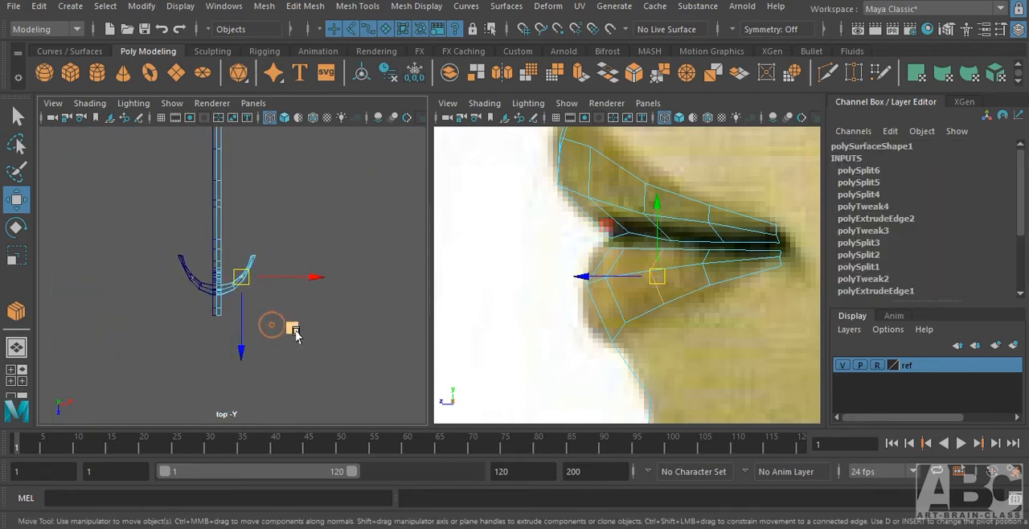
Adjust the lower lip's bottom-border vertices in the front view to round out its contour toward the mouth corner.
key(space)
drag(256, 250, 262, 284)
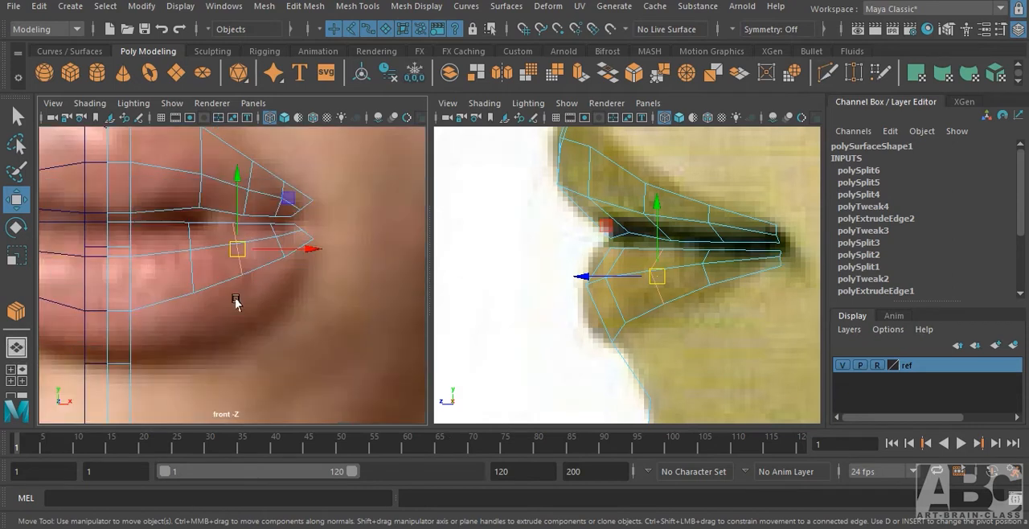
alt+right_drag(235, 296, 325, 275)
alt+middle_drag(287, 290, 429, 250)
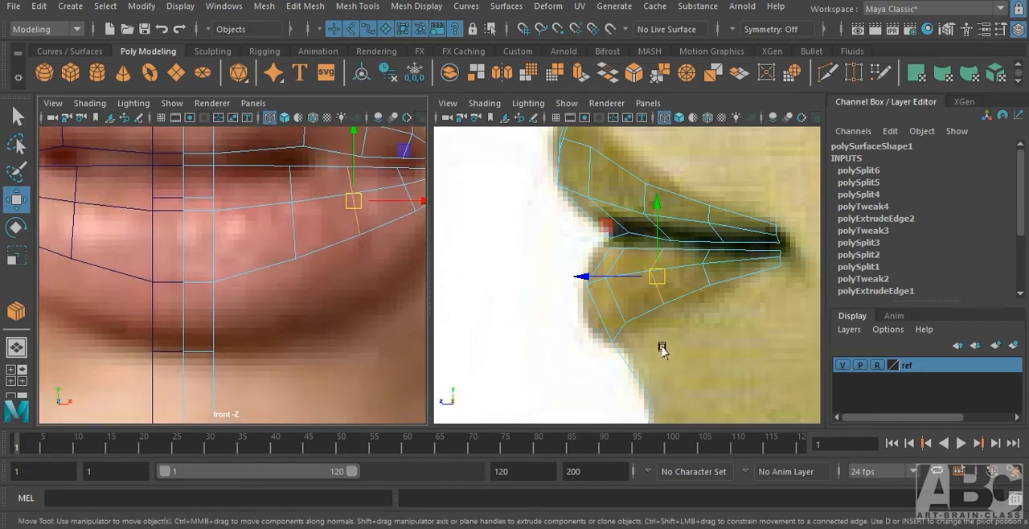
alt+middle_drag(354, 286, 356, 307)
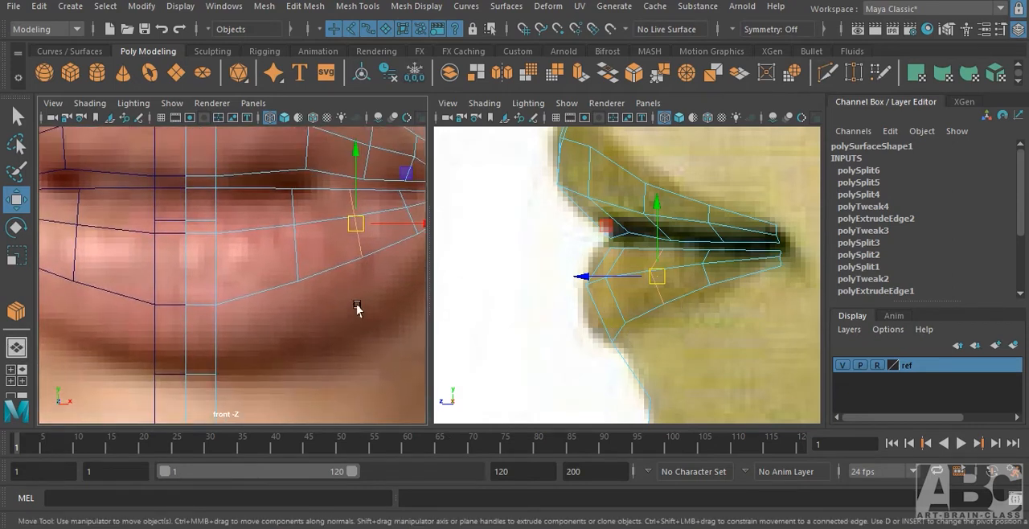
alt+right_drag(356, 308, 527, 291)
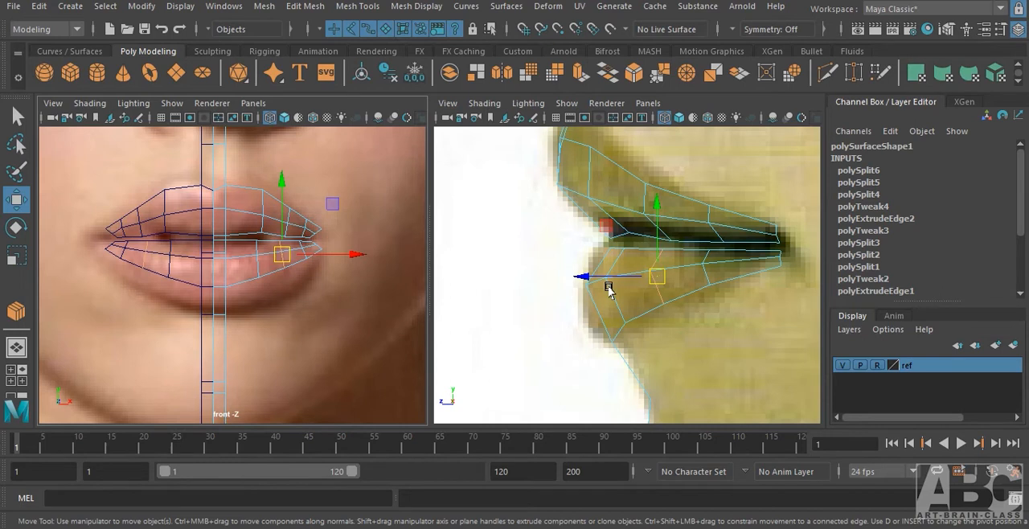
scroll(261, 299, up, 3)
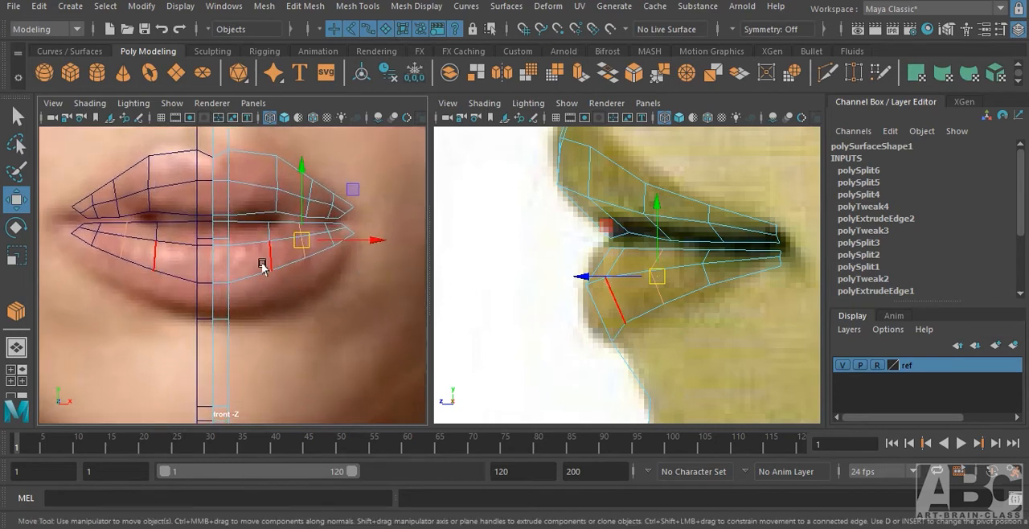
right_drag(274, 273, 274, 247)
click(272, 272)
drag(274, 230, 308, 262)
click(305, 257)
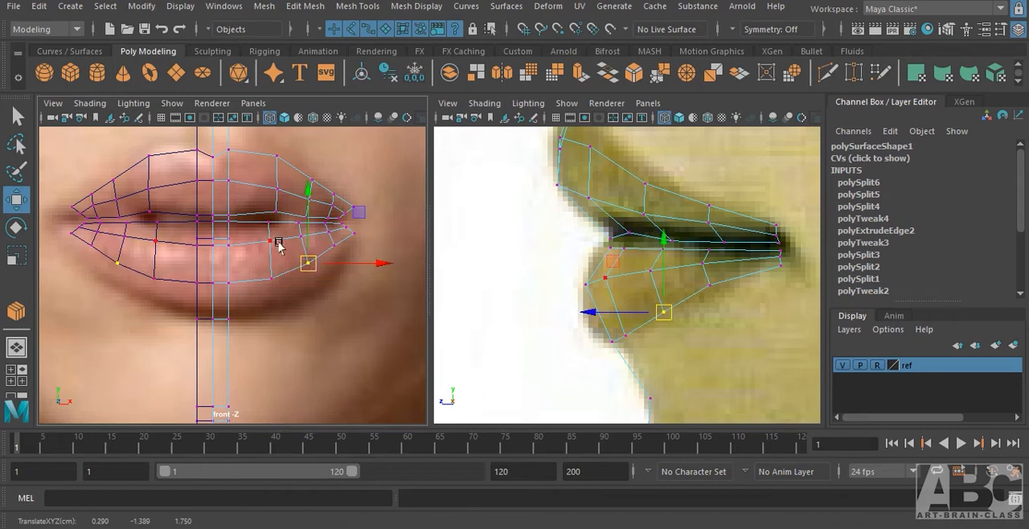
Adjust the lower lip's upper and middle vertex columns vertically to follow the mouth line, and deselect.
scroll(279, 245, up, 2)
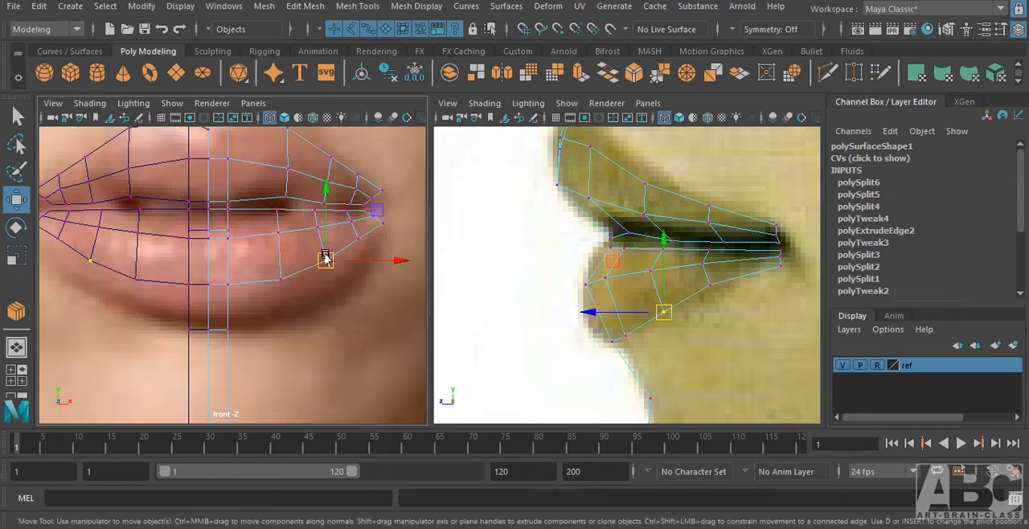
click(275, 212)
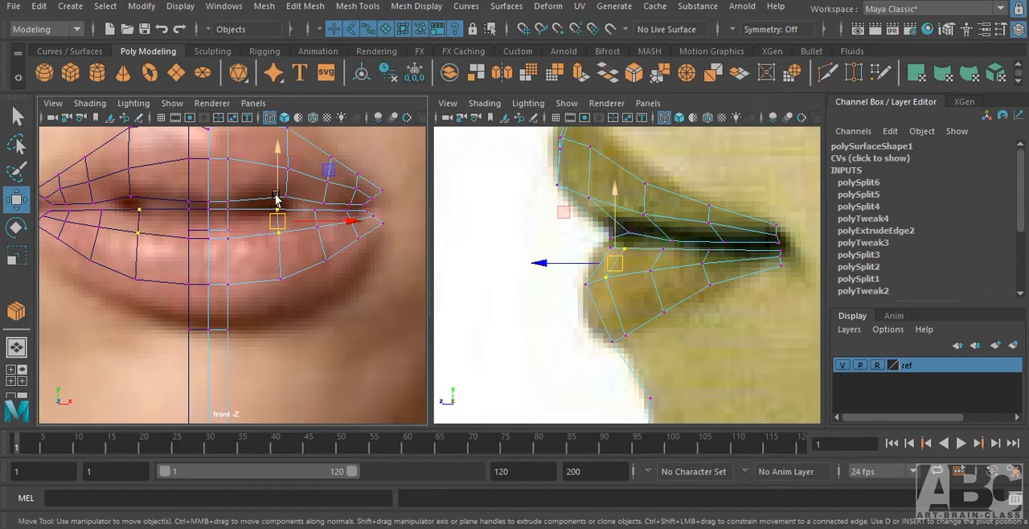
drag(278, 210, 352, 233)
drag(331, 193, 331, 196)
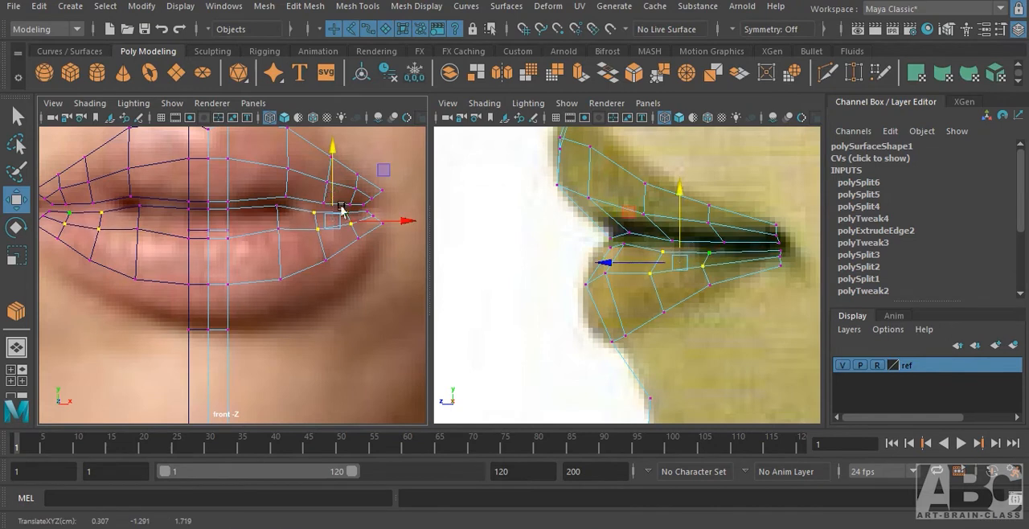
click(351, 277)
Bridge the end edges of the upper and lower lips at the mouth corner with Divisions set to 1.
alt+middle_drag(352, 274, 282, 284)
alt+right_drag(284, 272, 392, 274)
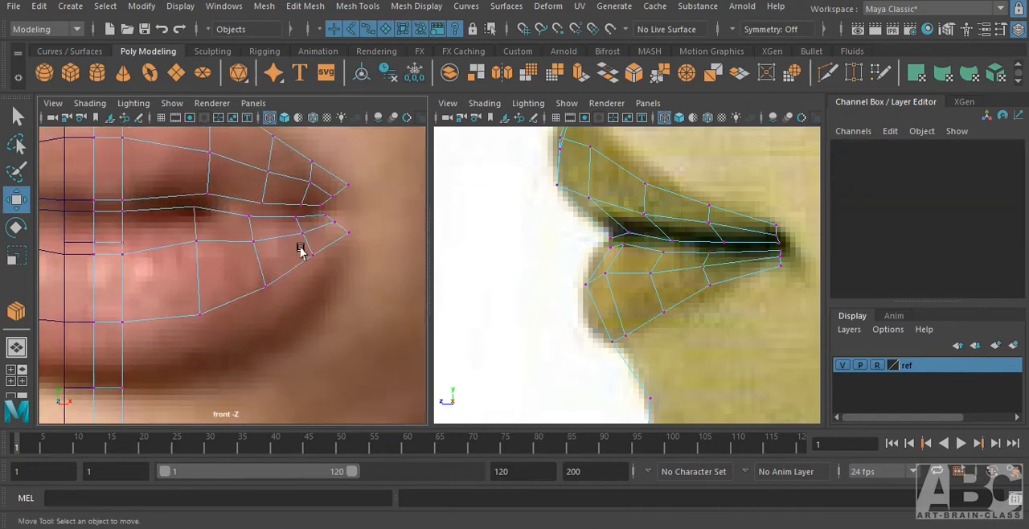
alt+right_drag(303, 246, 361, 281)
alt+middle_drag(361, 280, 290, 307)
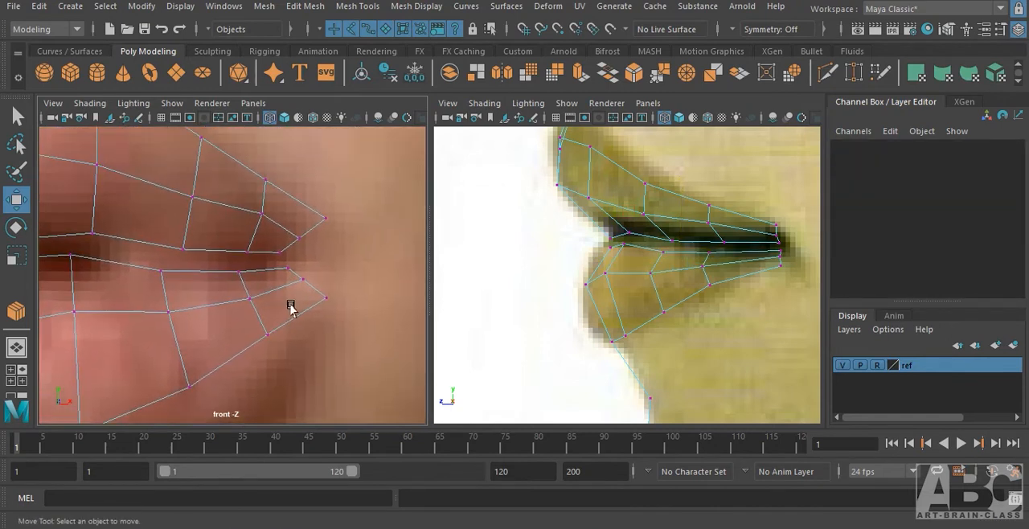
alt+right_drag(268, 284, 320, 101)
click(299, 240)
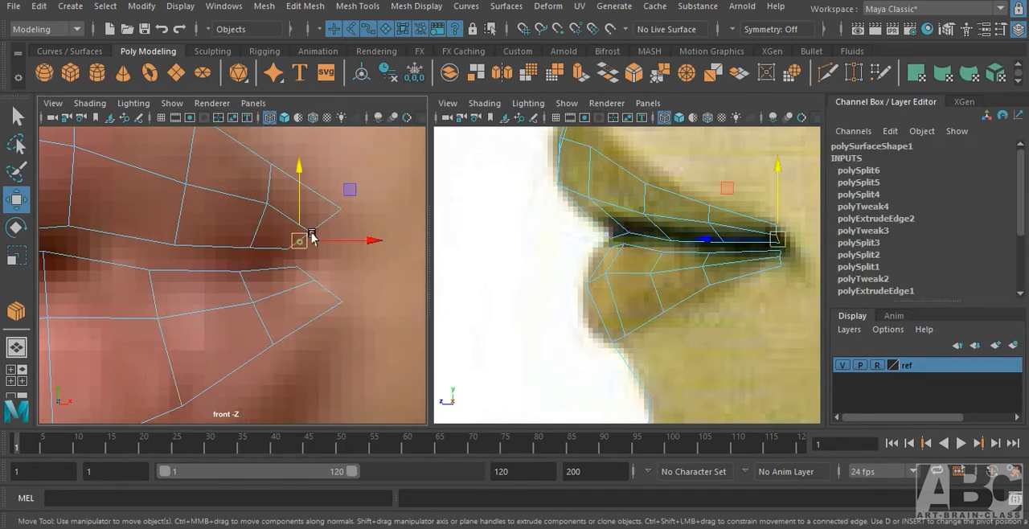
shift+click(322, 220)
shift+click(301, 269)
shift+click(330, 291)
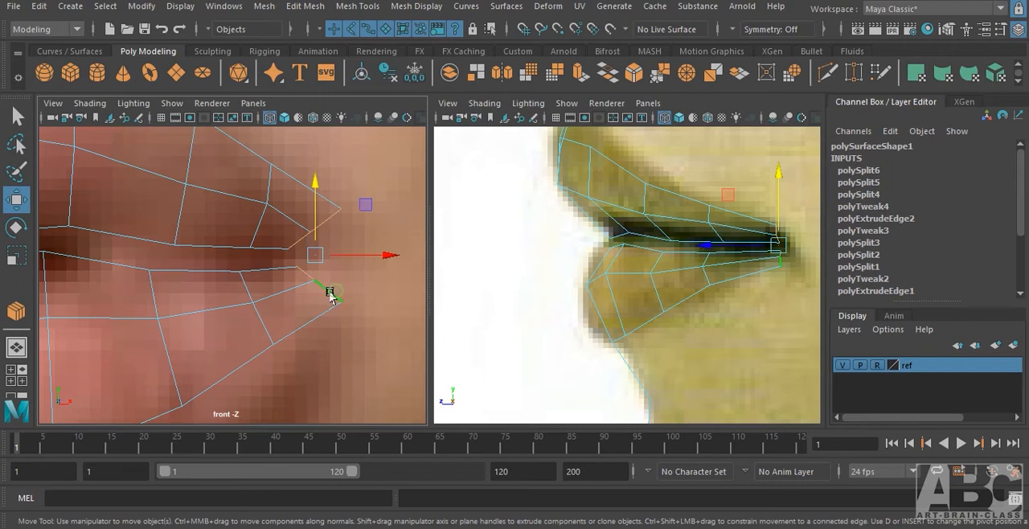
shift+right_drag(328, 291, 299, 455)
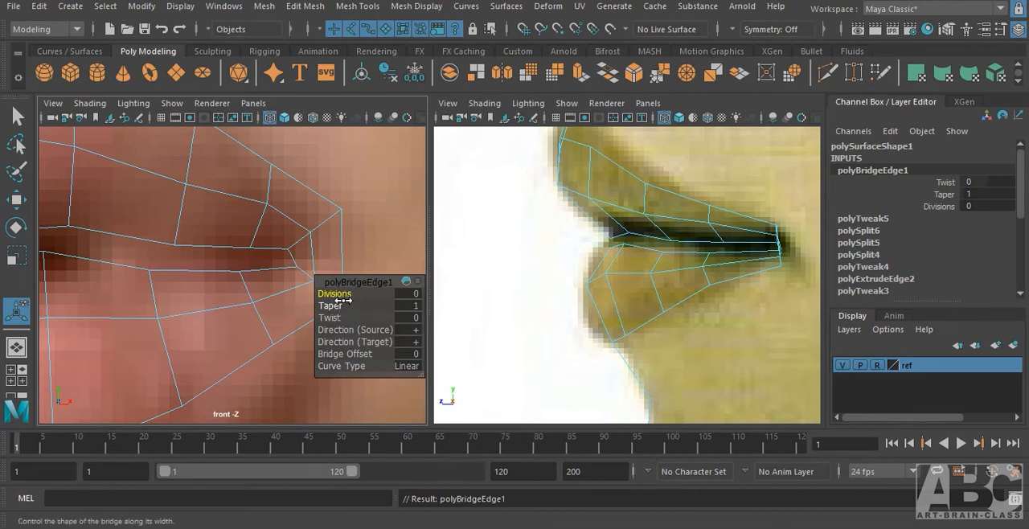
drag(337, 294, 404, 390)
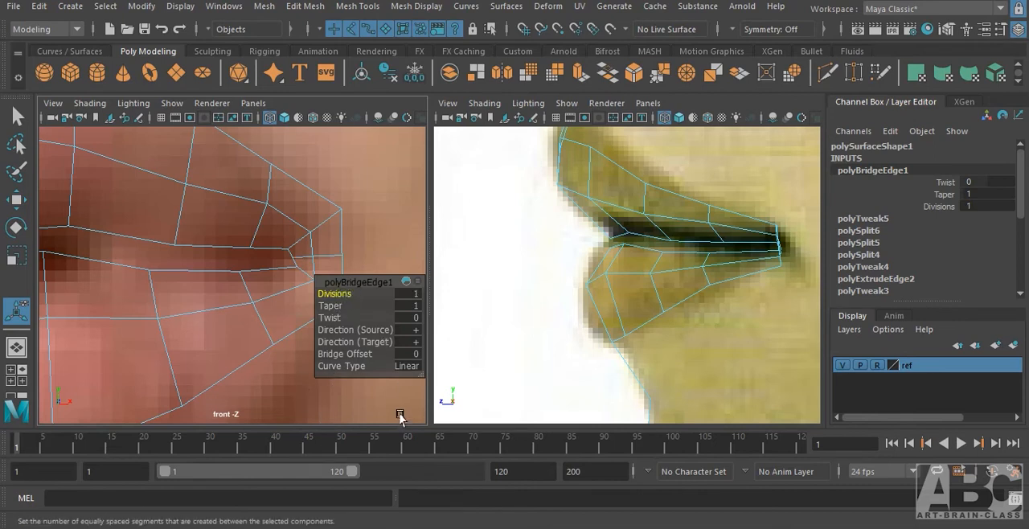
key(t)
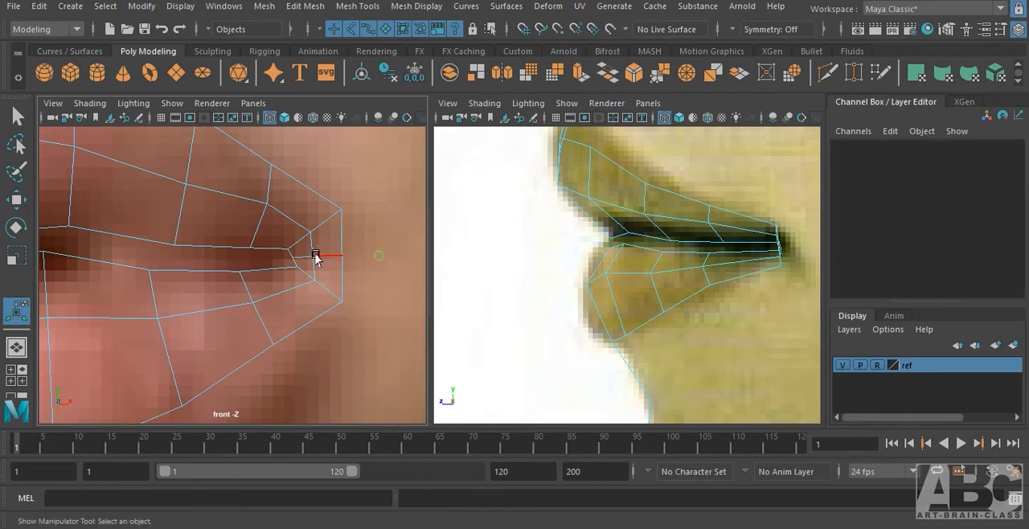
Select the bridge's middle edges and move them outward in the front view to round the mouth corner.
click(318, 256)
click(341, 272)
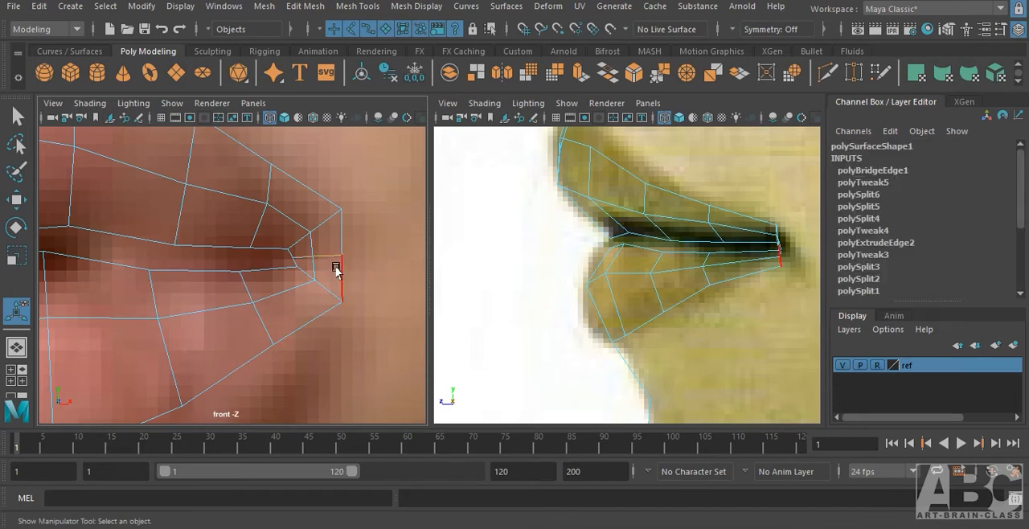
key(w)
mouse_move(354, 257)
mouse_down()
mouse_move(344, 257)
mouse_move(372, 259)
mouse_up()
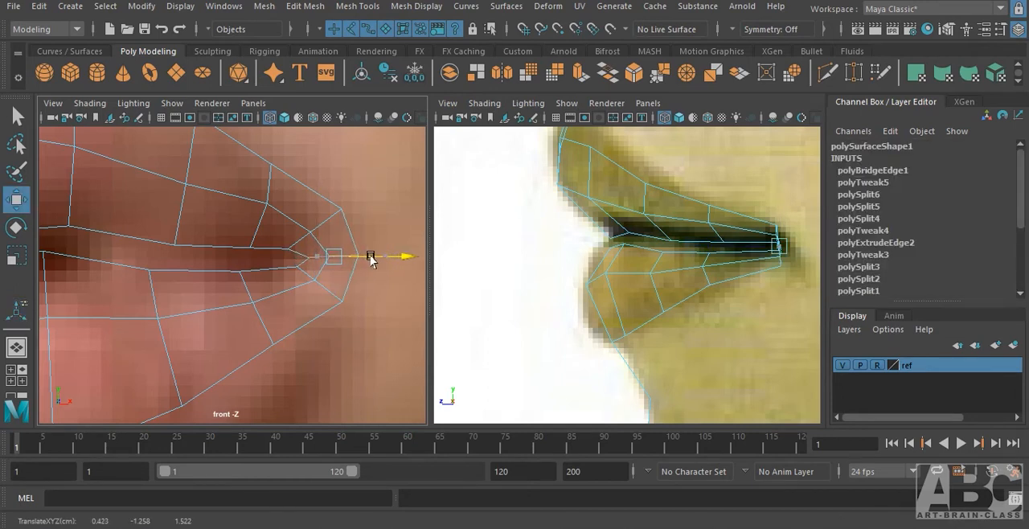
Select all mouth-corner vertices in the side view and rotate them about the vertical axis to turn the corner backward.
right_drag(342, 129, 276, 151)
drag(754, 213, 784, 272)
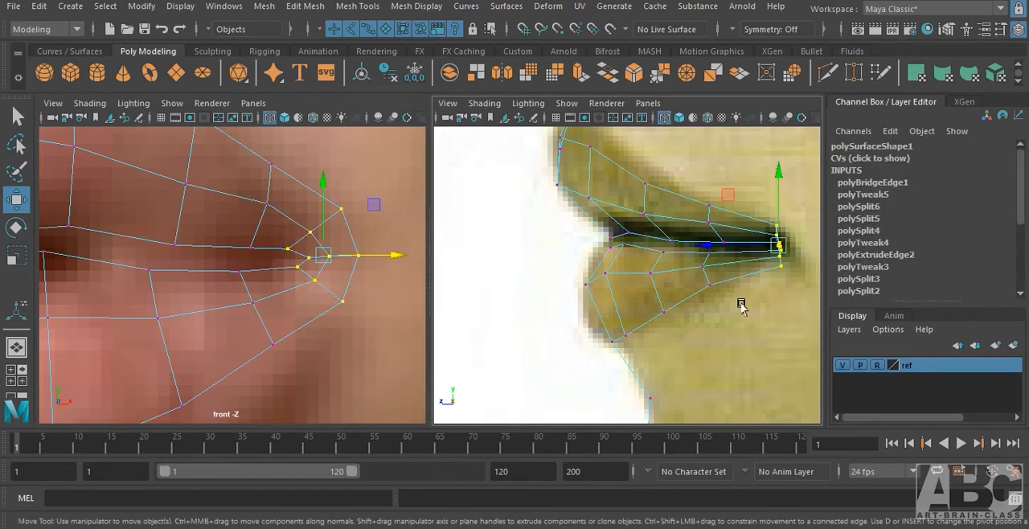
alt+right_drag(698, 288, 746, 287)
alt+middle_drag(746, 287, 565, 300)
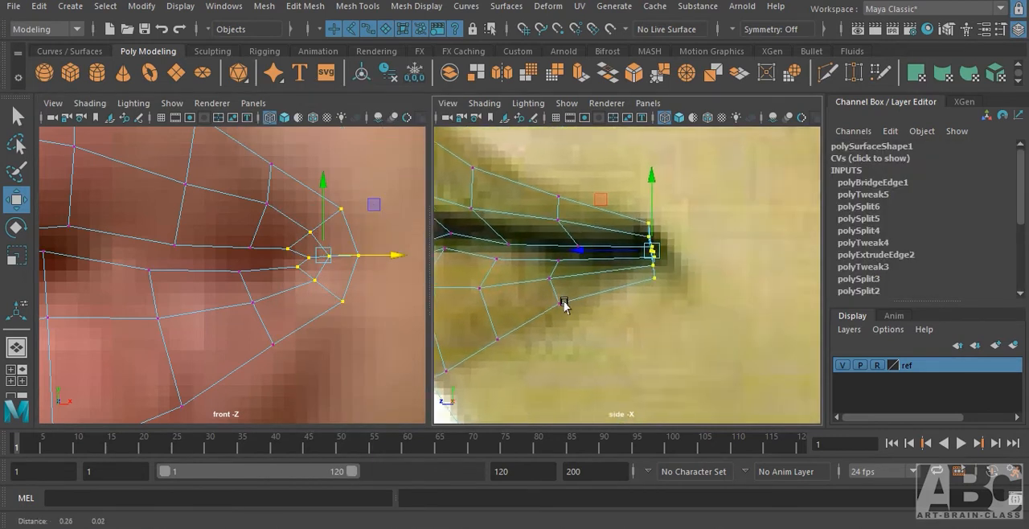
alt+right_drag(565, 301, 631, 289)
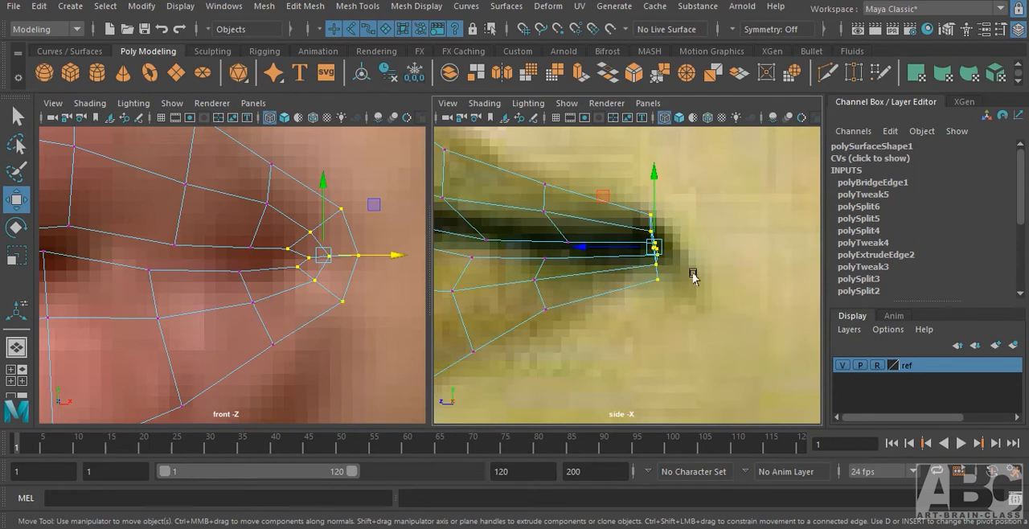
key(e)
drag(674, 246, 679, 251)
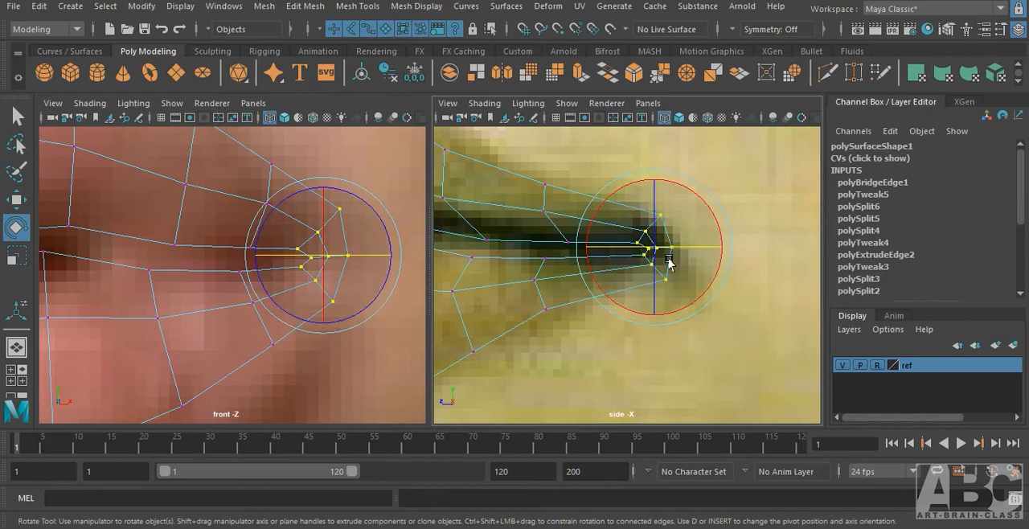
Return to object selection and display the mesh shaded in the front view to examine the lip shape.
alt+middle_drag(574, 342, 694, 256)
scroll(694, 256, down, 3)
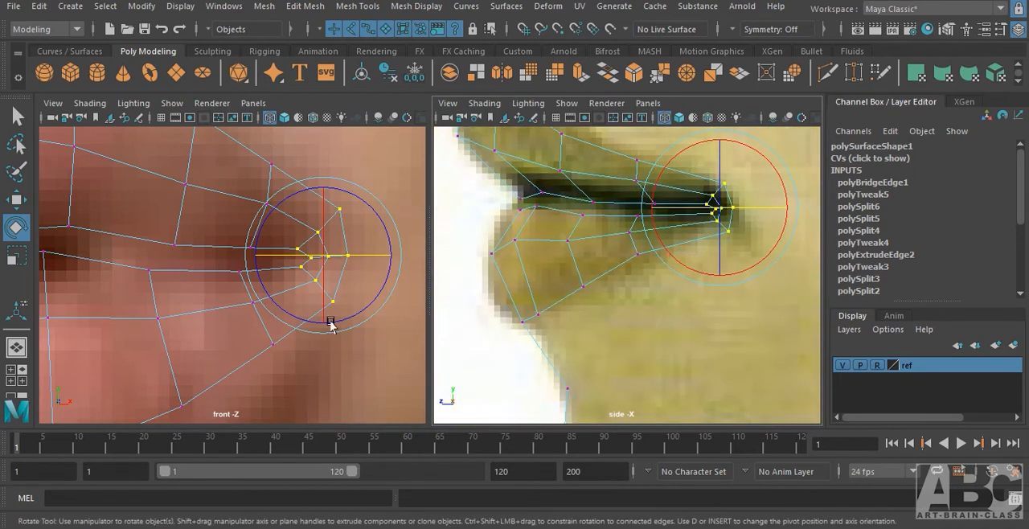
scroll(331, 320, down, 6)
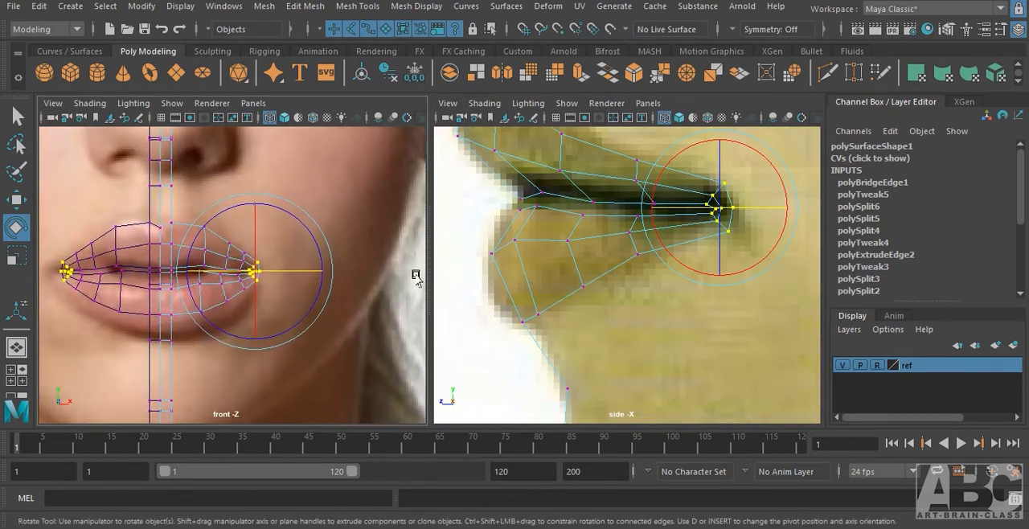
key(F8)
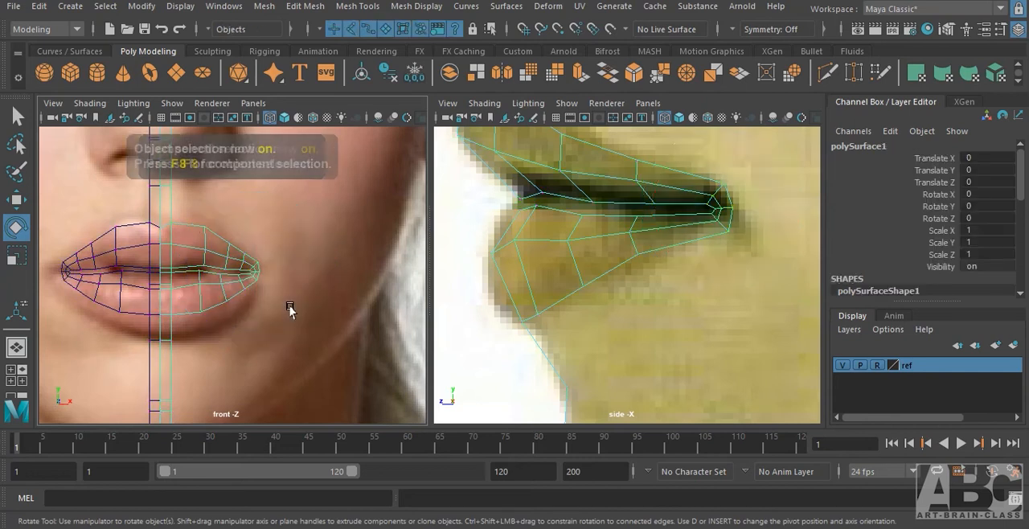
key(5)
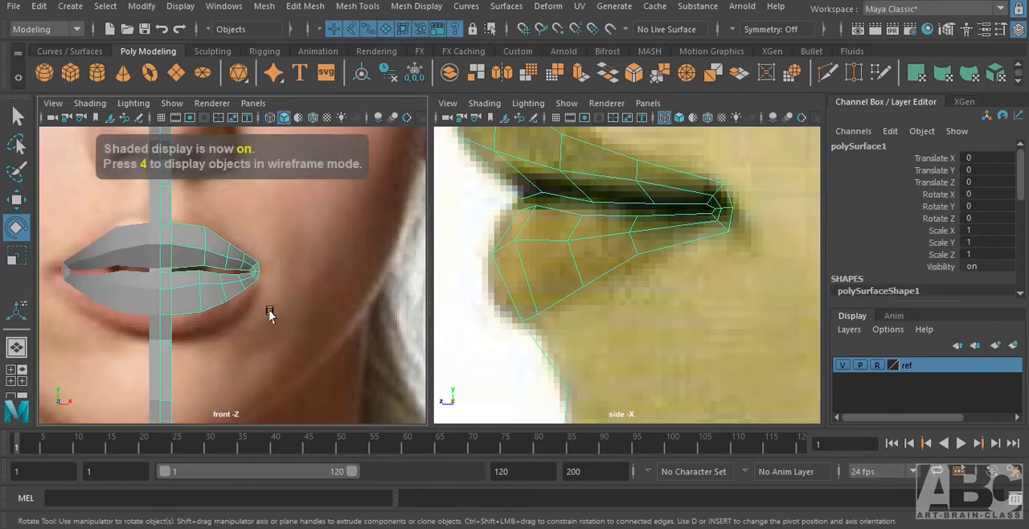
scroll(273, 315, up, 3)
scroll(246, 340, up, 3)
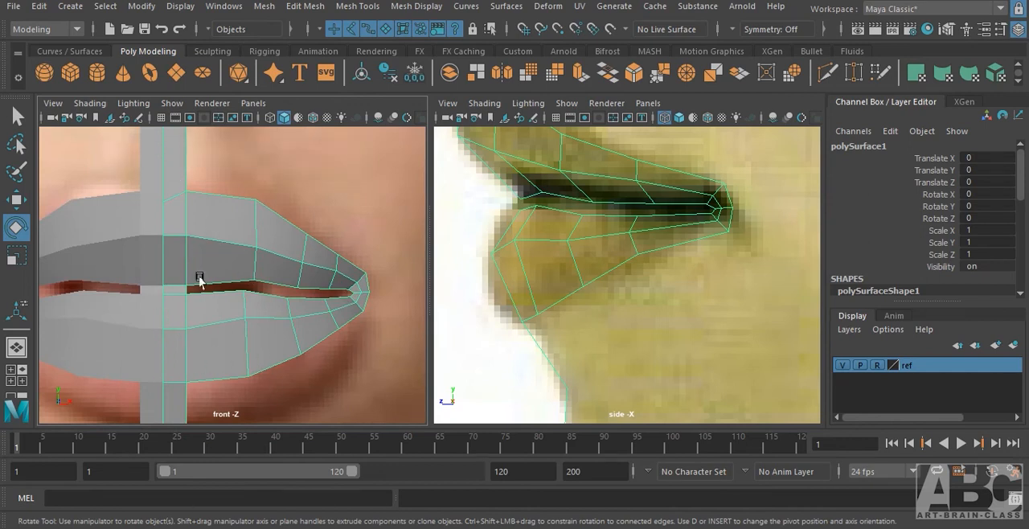
Show the front view in wireframe and select the upper lip's outer edge row out to the mouth corner.
alt+middle_drag(254, 259, 254, 345)
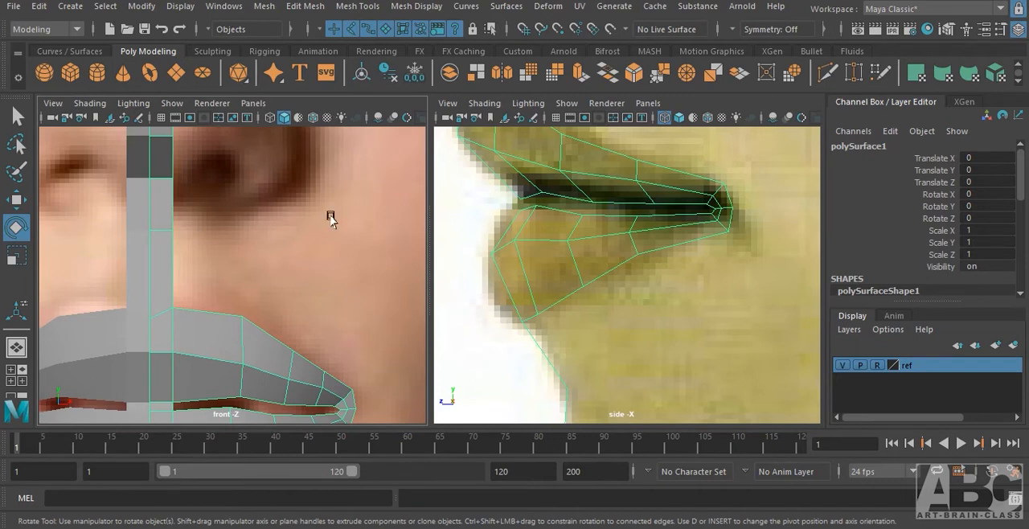
alt+middle_drag(313, 328, 299, 276)
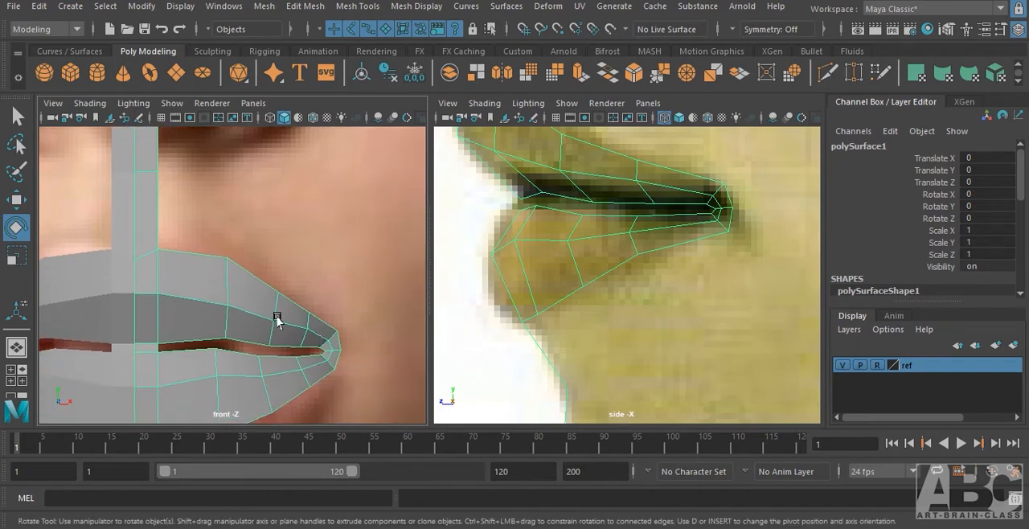
right_click(225, 298)
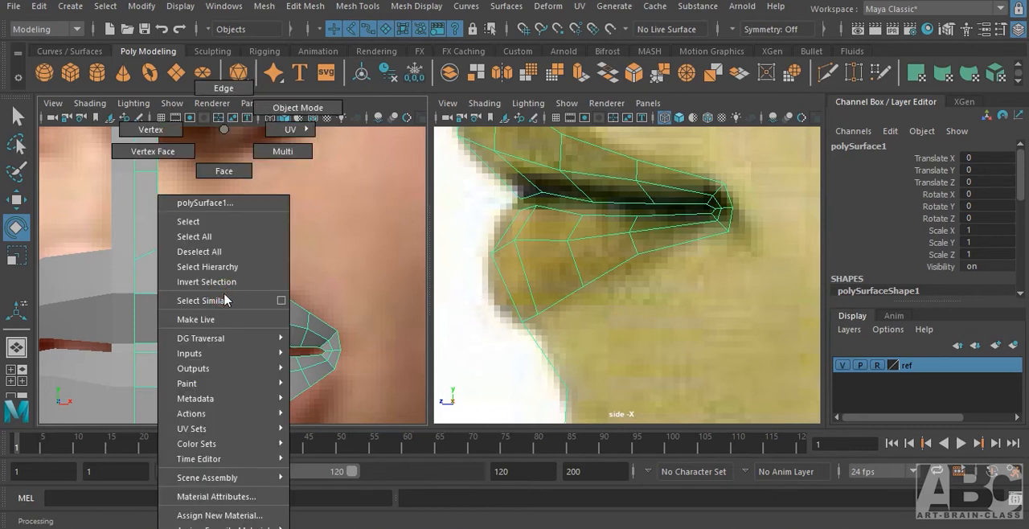
click(225, 90)
key(space)
drag(277, 232, 279, 268)
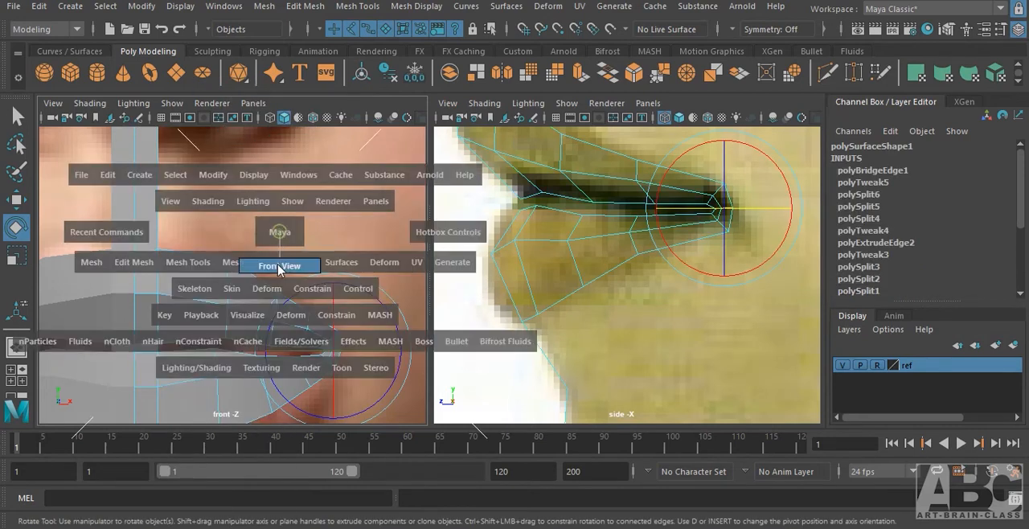
alt+middle_drag(235, 319, 292, 282)
key(4)
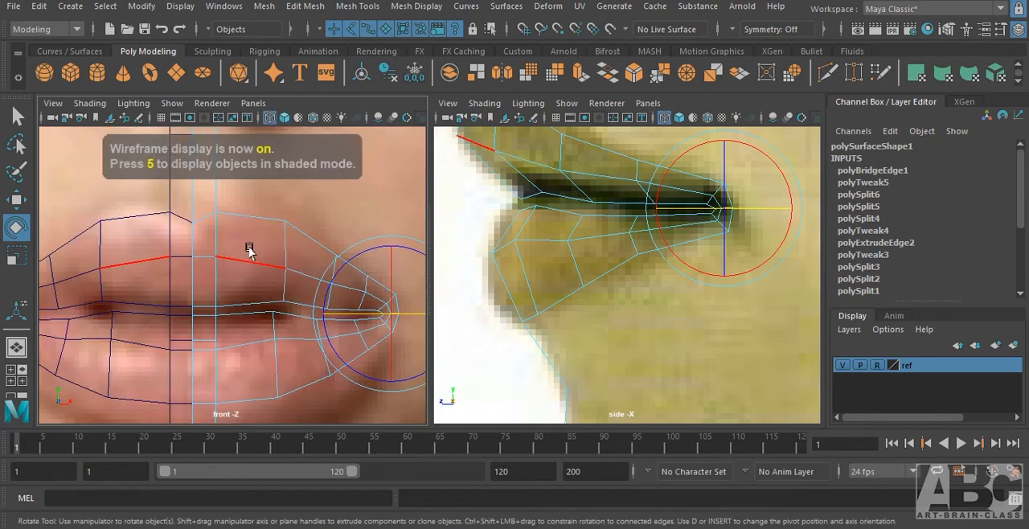
alt+middle_drag(248, 247, 235, 336)
click(240, 309)
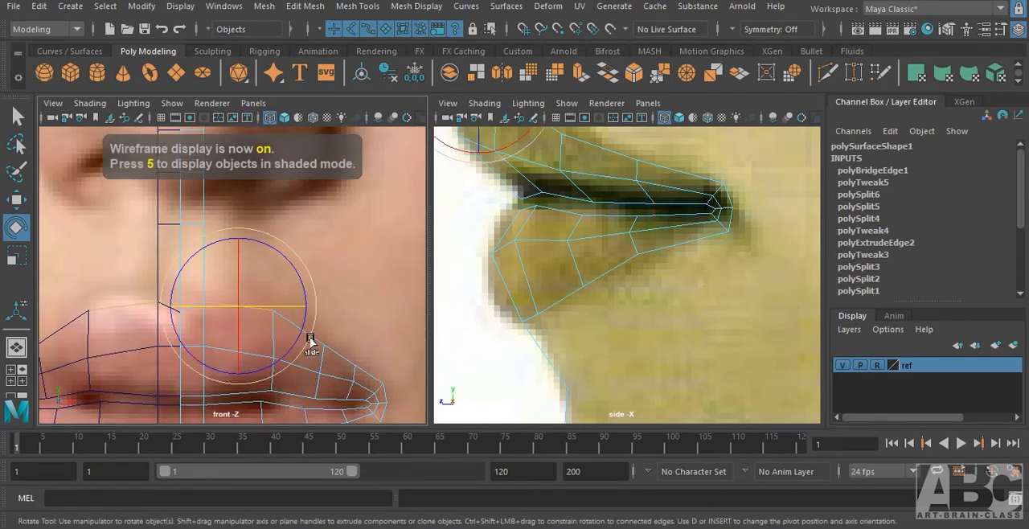
key(q)
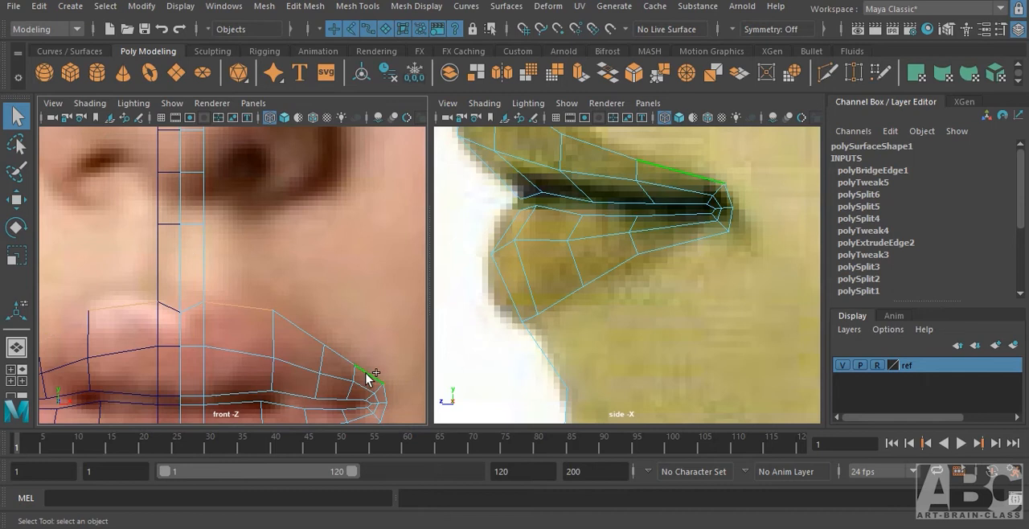
shift+click(364, 371)
Extrude the upper lip's outer edges upward in the front view and move the new row backward in the side view.
key(w)
shift+drag(293, 295, 297, 216)
alt+middle_drag(568, 229, 568, 431)
alt+middle_drag(563, 271, 555, 312)
drag(581, 272, 614, 266)
drag(620, 271, 613, 274)
alt+middle_drag(668, 375, 650, 292)
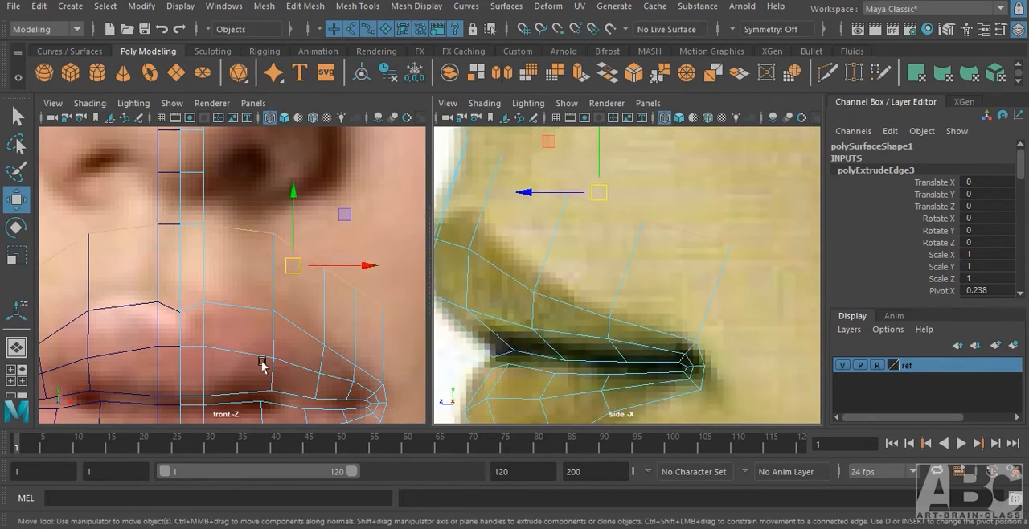
Move the outer vertices of the row above the upper lip outward, lowering those near the mouth corner, to form an arc.
right_drag(357, 294, 294, 128)
alt+middle_drag(338, 326, 264, 262)
click(338, 241)
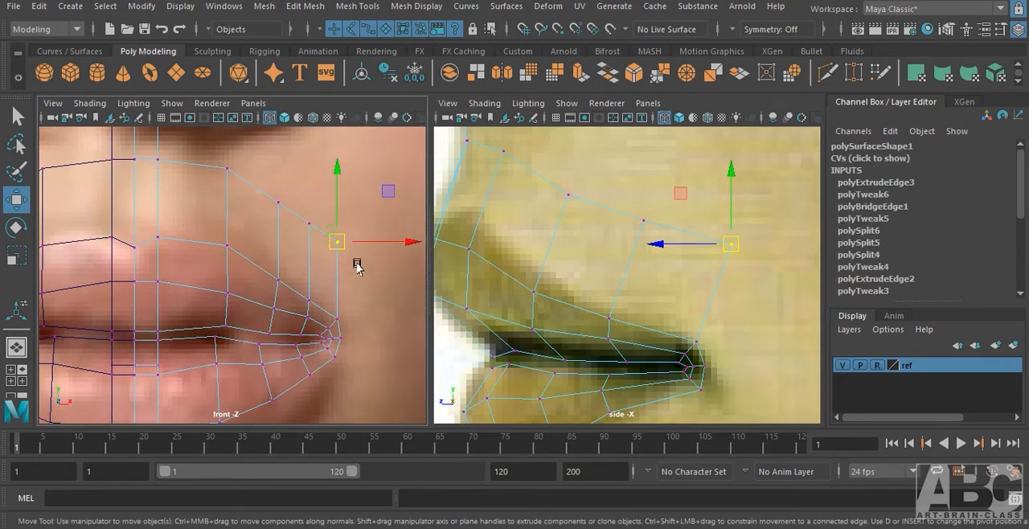
drag(343, 242, 368, 292)
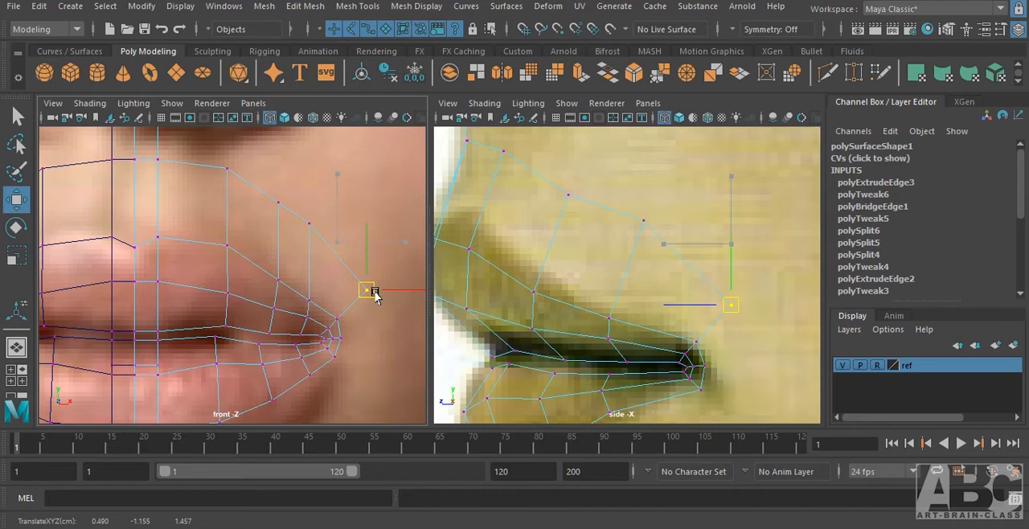
click(307, 223)
drag(310, 225, 338, 235)
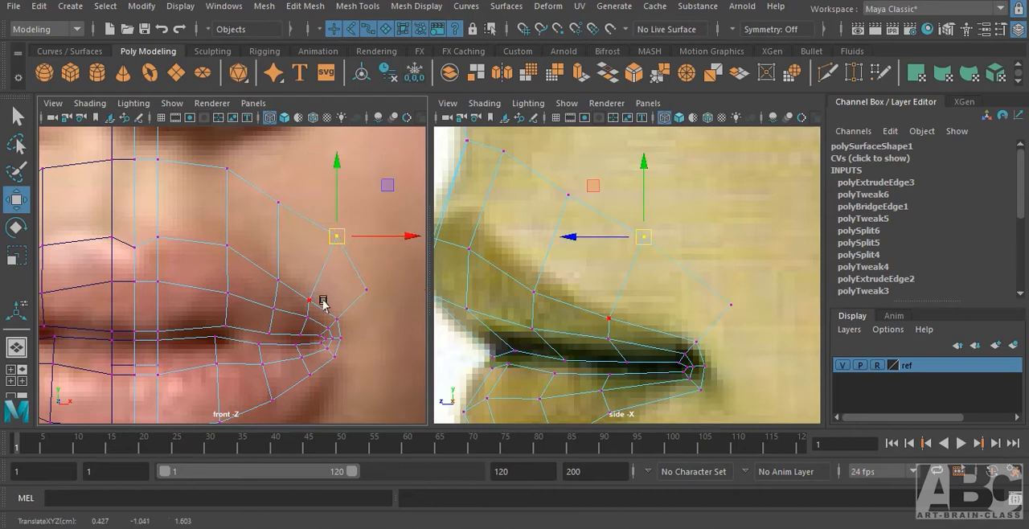
click(310, 302)
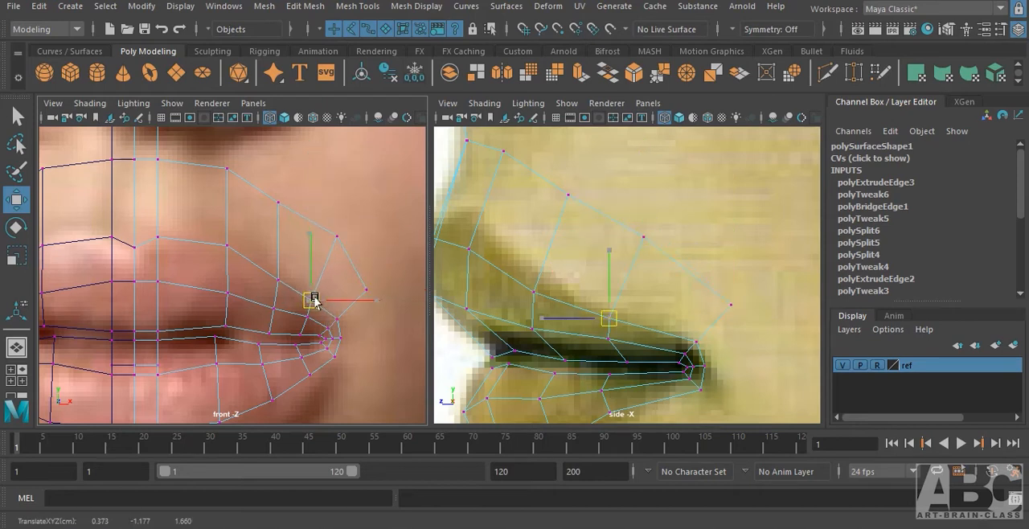
click(277, 201)
drag(279, 203, 290, 203)
Merge the vertices at the inner end of the extruded upper-lip row, beside the center strip below the nose.
alt+middle_drag(329, 313, 358, 278)
alt+middle_drag(308, 396, 308, 333)
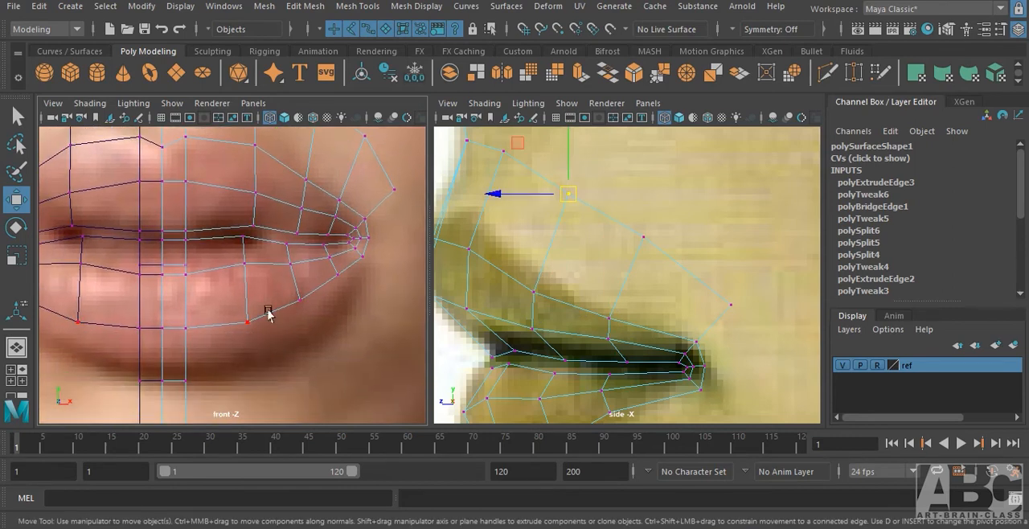
alt+middle_drag(225, 325, 298, 402)
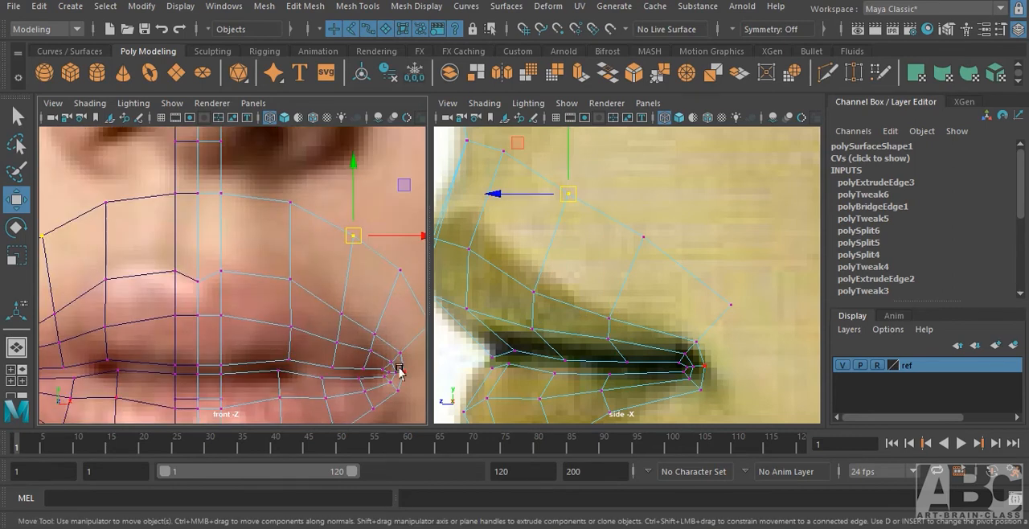
click(215, 196)
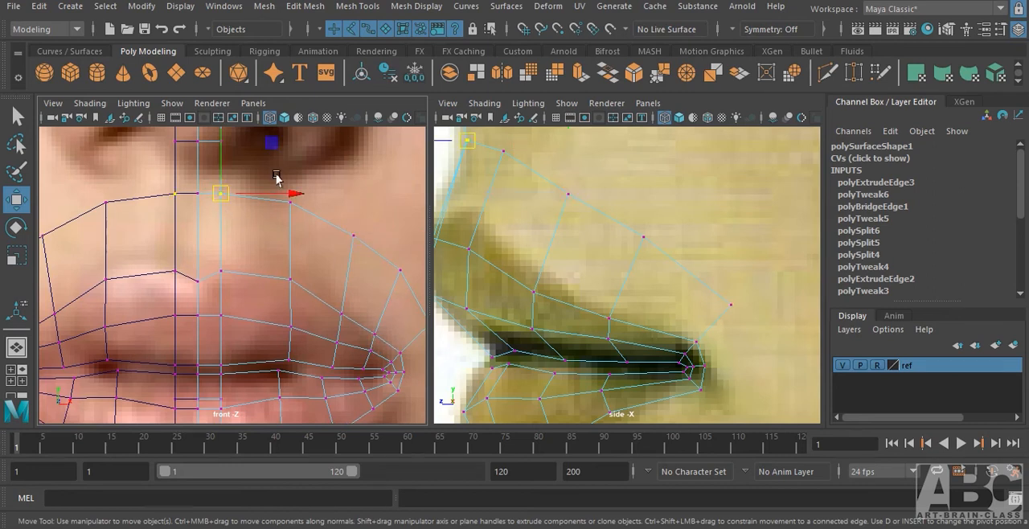
shift+right_click(218, 196)
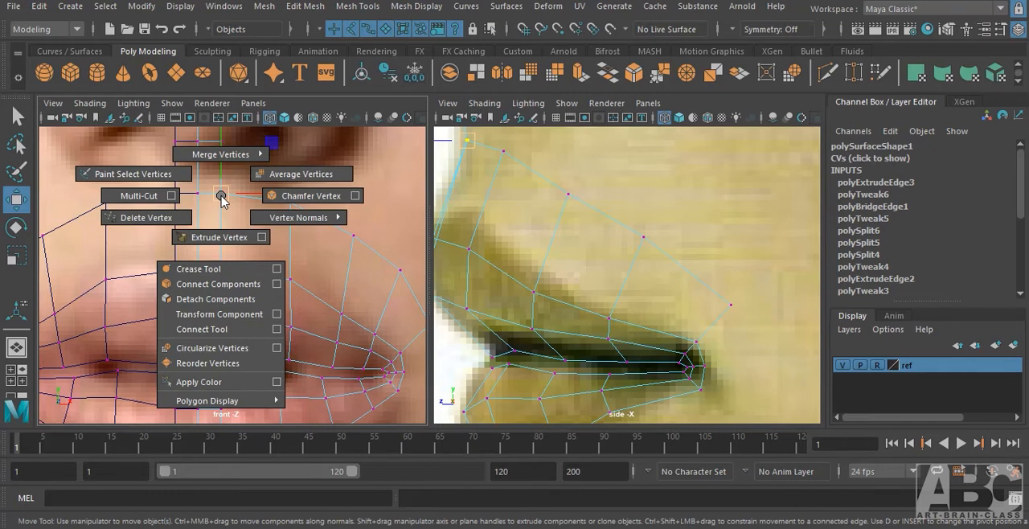
mouse_move(214, 157)
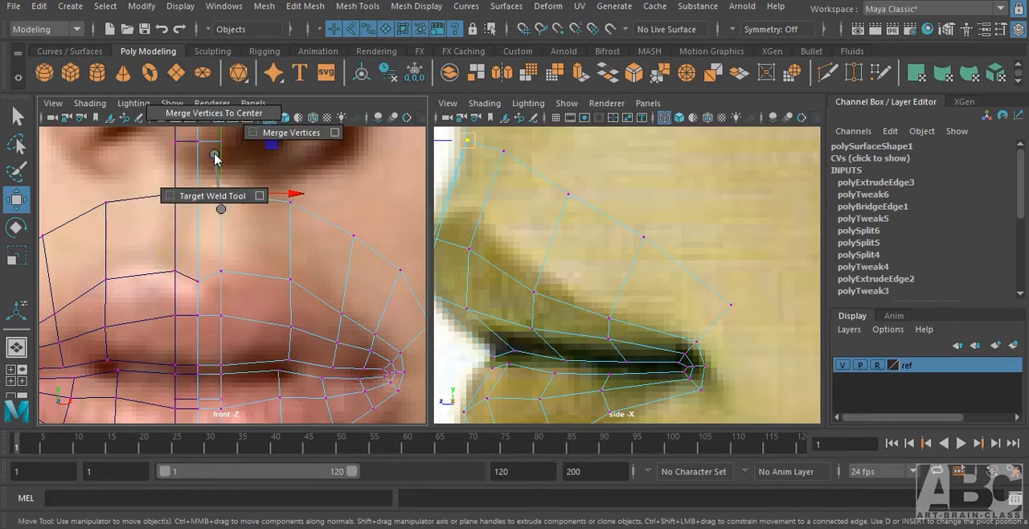
click(285, 132)
Switch to edge selection and select the lower lip's outer edge row out to the mouth corner.
alt+middle_drag(266, 309, 269, 199)
alt+middle_drag(269, 351, 270, 304)
right_click(248, 308)
right_drag(247, 312, 247, 108)
alt+middle_drag(291, 405, 244, 302)
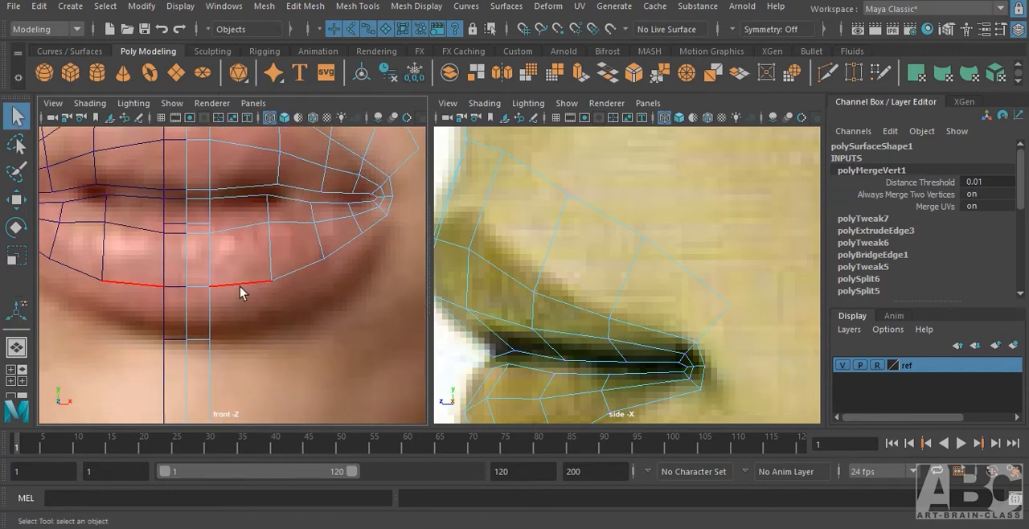
click(239, 286)
shift+click(372, 227)
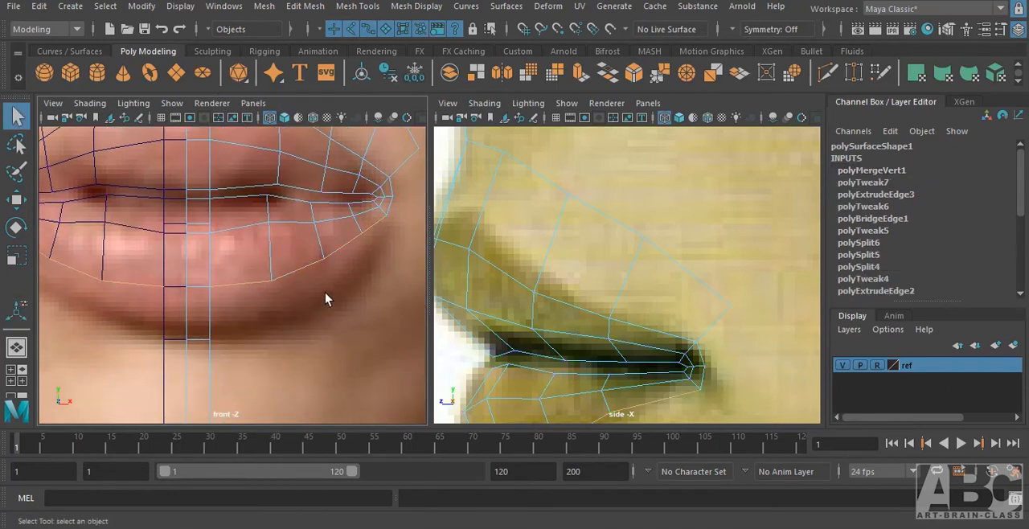
Extrude the lower lip's outer edges downward in the front view and move the new row backward in the side view.
key(w)
shift+drag(295, 191, 298, 248)
alt+middle_drag(521, 327, 506, 168)
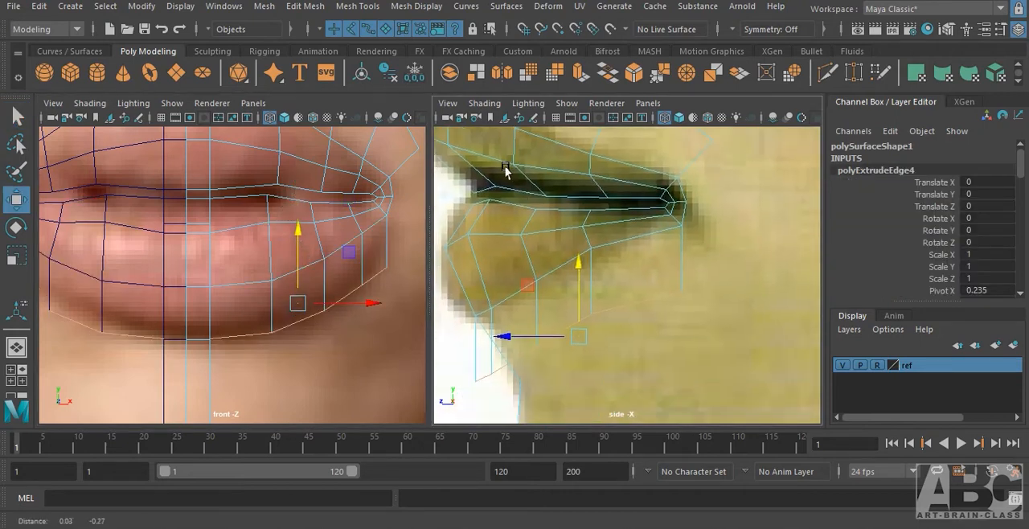
alt+middle_drag(544, 313, 517, 214)
drag(550, 238, 593, 237)
alt+middle_drag(615, 216, 547, 278)
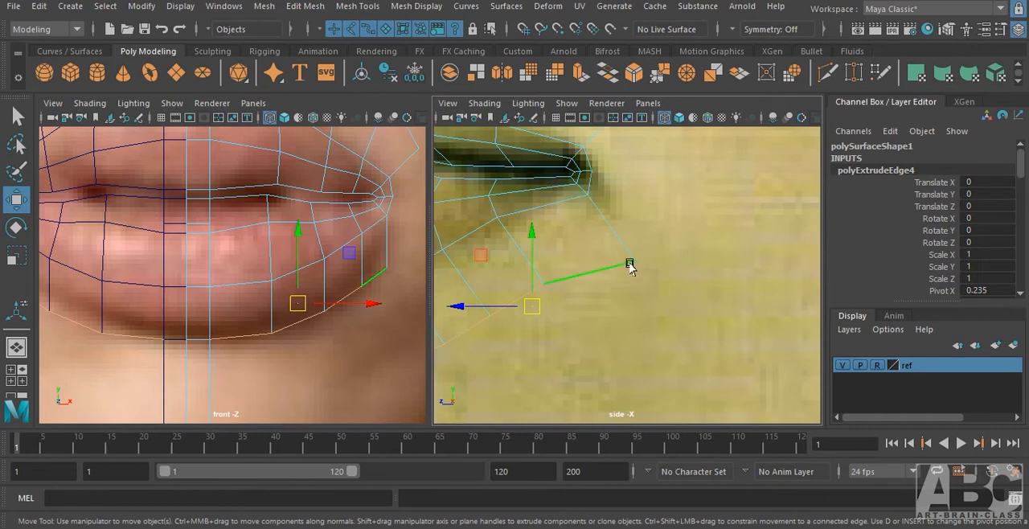
Reposition the vertices of the row below the lower lip in the front view to form a rounded outline around the mouth.
right_drag(376, 276, 312, 150)
right_drag(348, 249, 286, 133)
drag(310, 284, 349, 262)
drag(281, 307, 270, 341)
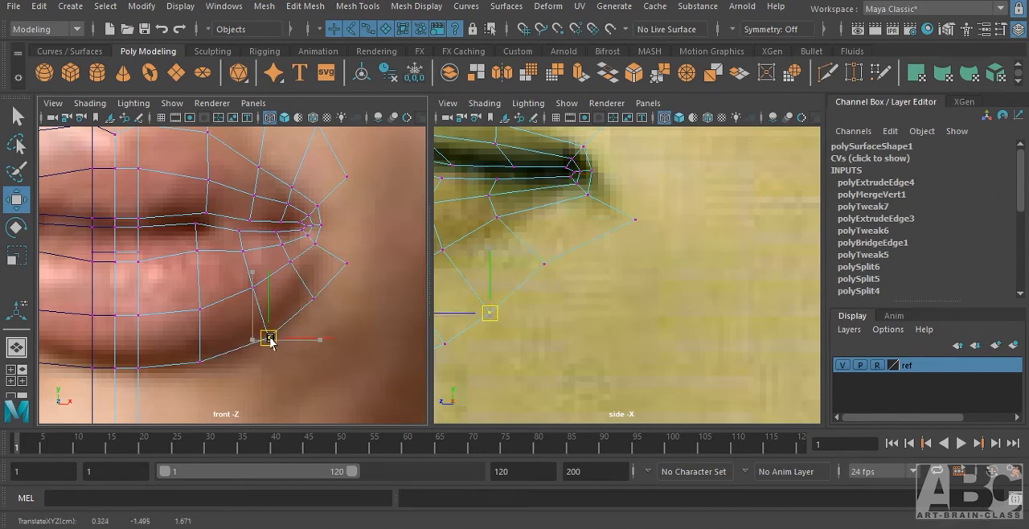
click(199, 360)
drag(199, 360, 205, 362)
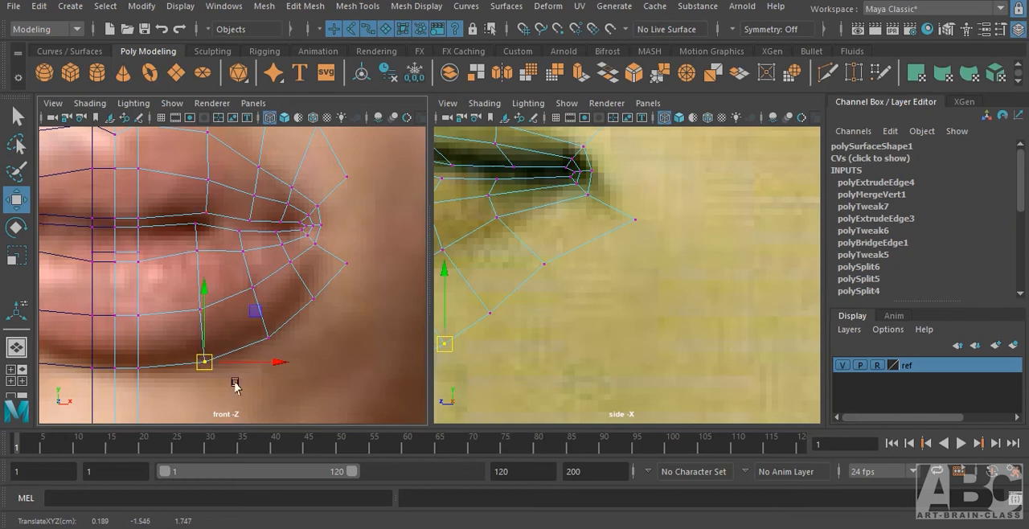
Move the two outermost vertices of the row below the lower lip slightly forward in the side view.
alt+middle_drag(277, 268, 252, 337)
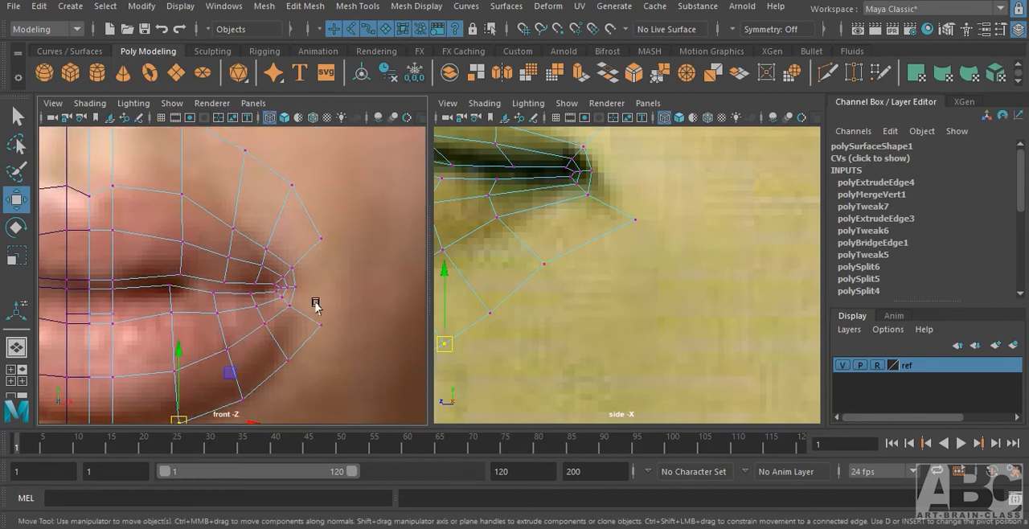
alt+middle_drag(313, 280, 316, 320)
alt+middle_drag(687, 255, 671, 356)
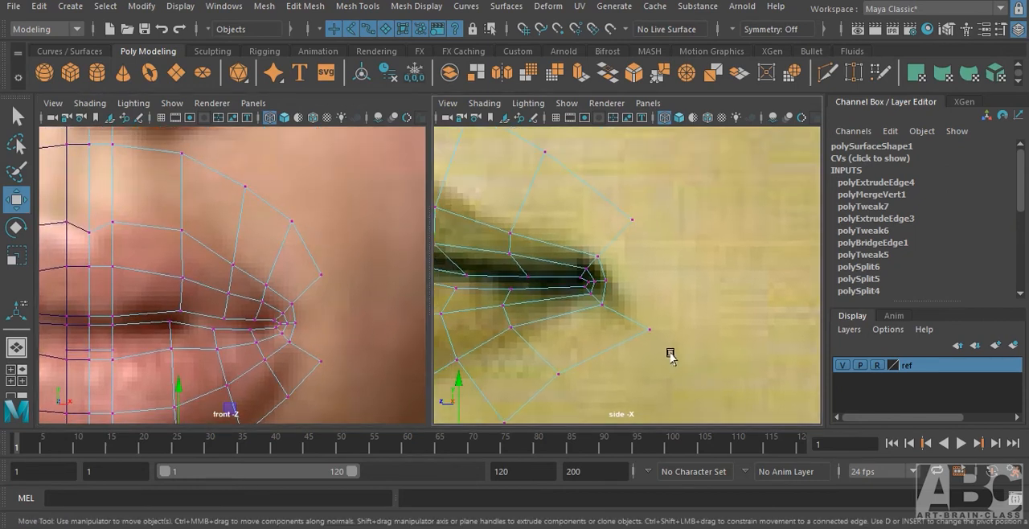
click(647, 322)
drag(622, 328, 602, 328)
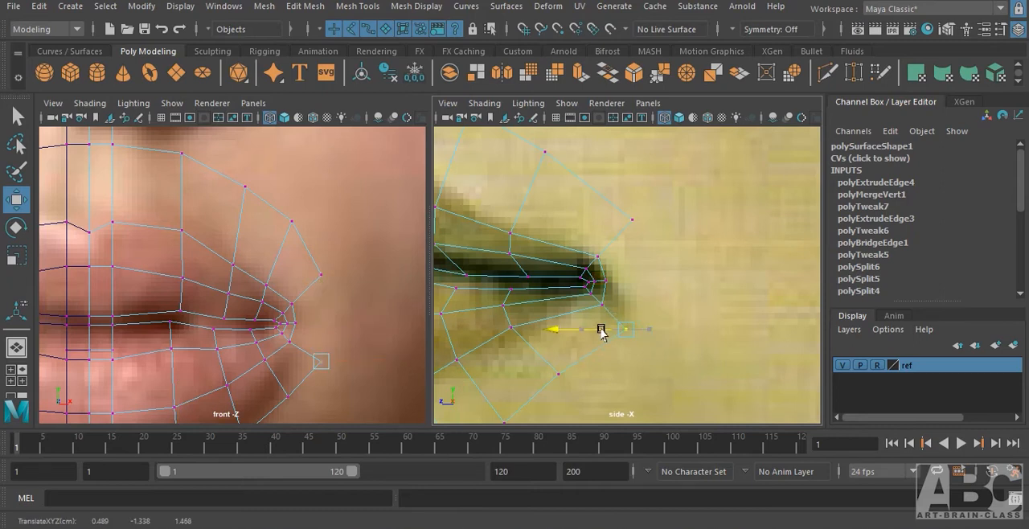
click(559, 376)
drag(549, 375, 540, 375)
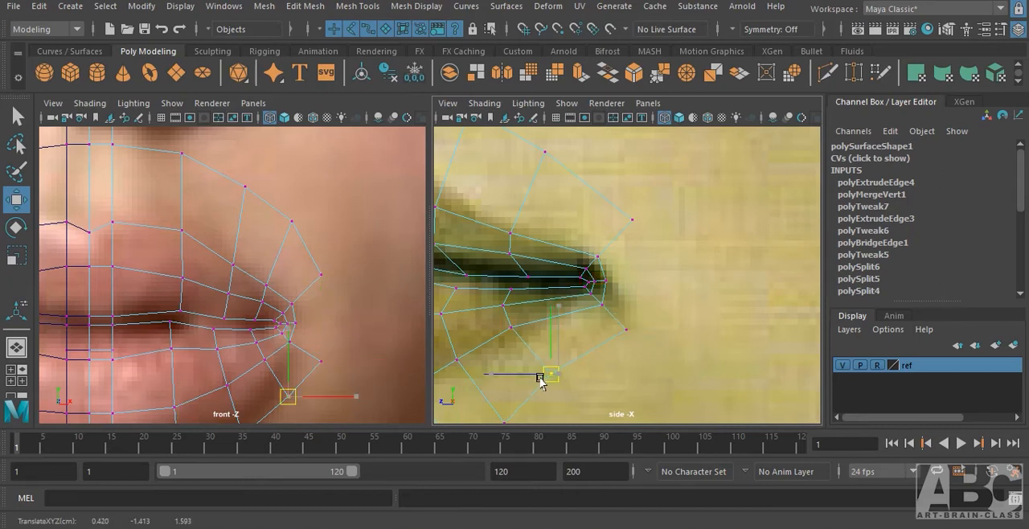
Undo the stray vertex move and shift the outer vertices of the row above the upper lip forward in the side view.
drag(615, 204, 653, 291)
key(ctrl+z)
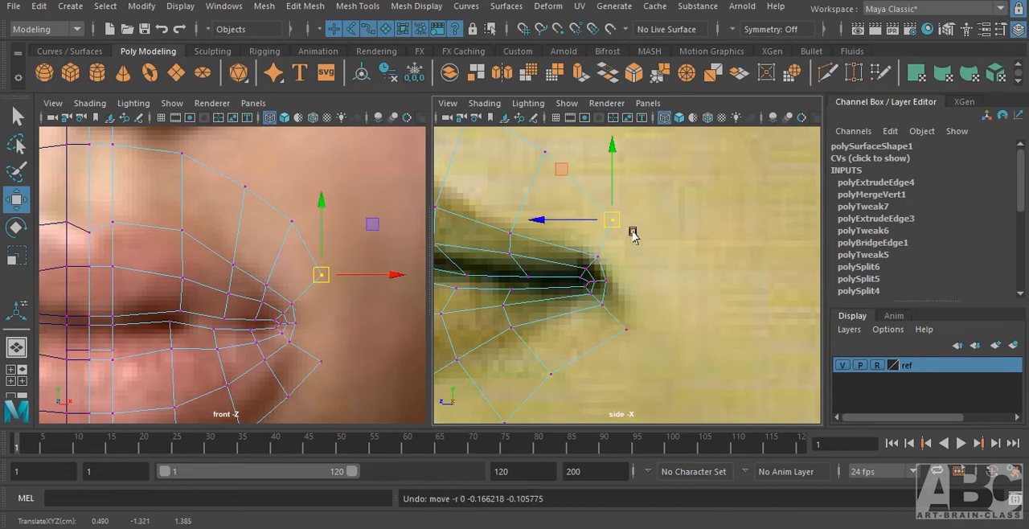
alt+middle_drag(565, 194, 604, 298)
drag(616, 278, 616, 278)
drag(553, 252, 545, 253)
alt+middle_drag(634, 376, 639, 277)
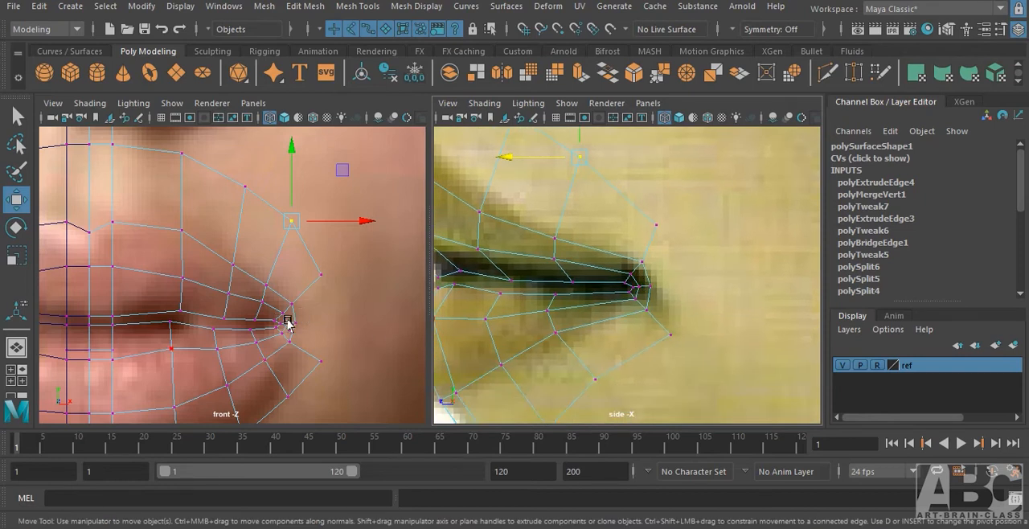
Select the mouth corner's outer edges and extrude them outward in the front view.
right_drag(291, 128, 291, 88)
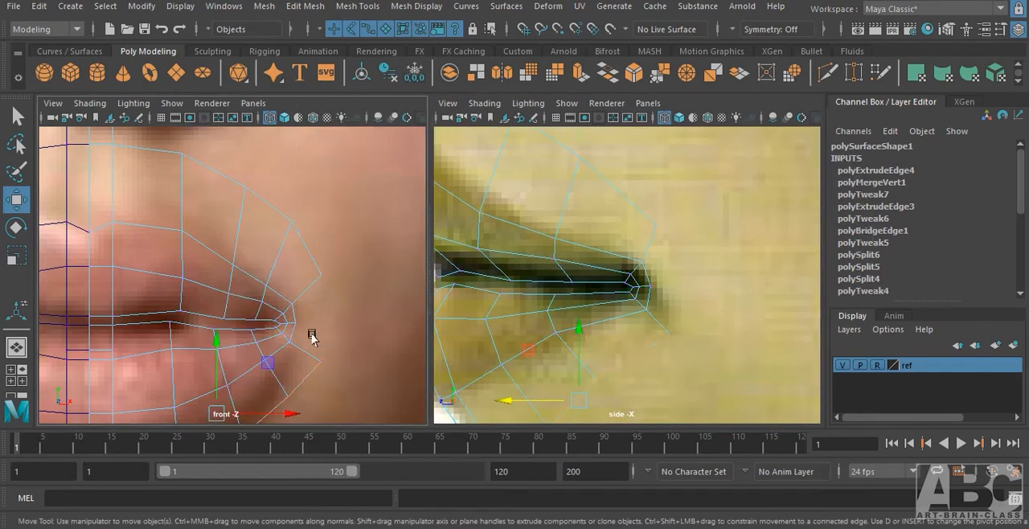
click(293, 320)
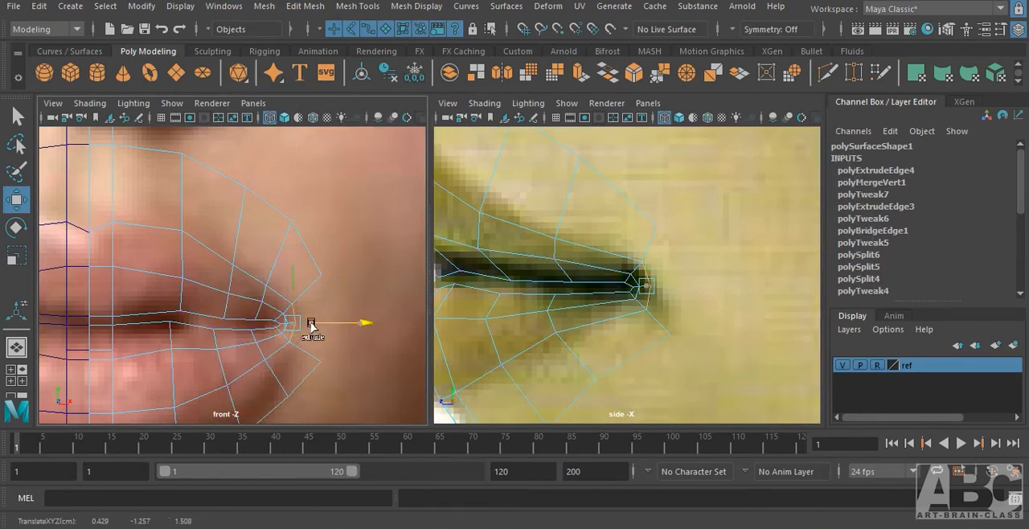
shift+drag(312, 327, 344, 327)
Target Weld the mouth-corner extrusion's upper and lower vertices to the adjacent end vertices of the upper and lower rows.
right_drag(319, 307, 250, 129)
click(323, 304)
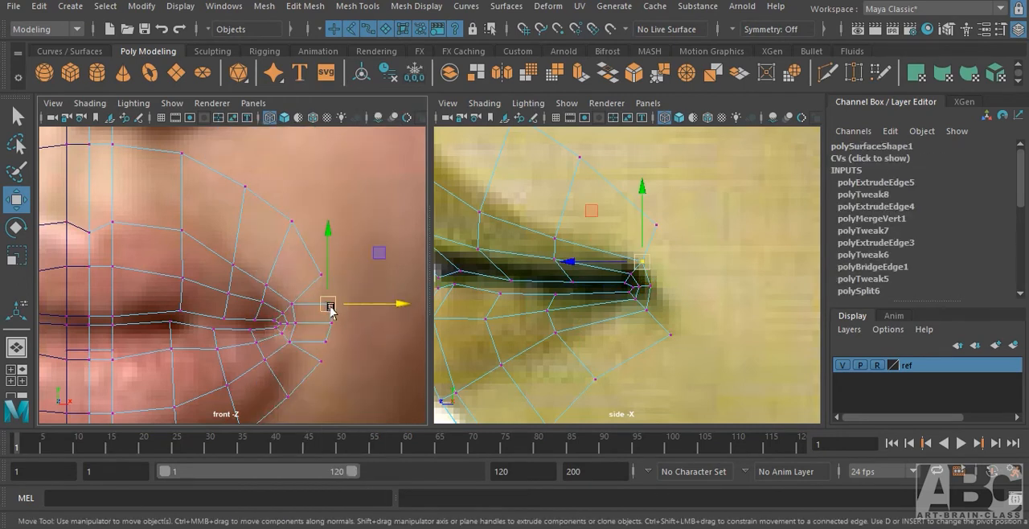
mouse_move(328, 310)
shift+right_down()
mouse_move(348, 265)
mouse_move(348, 306)
shift+right_up()
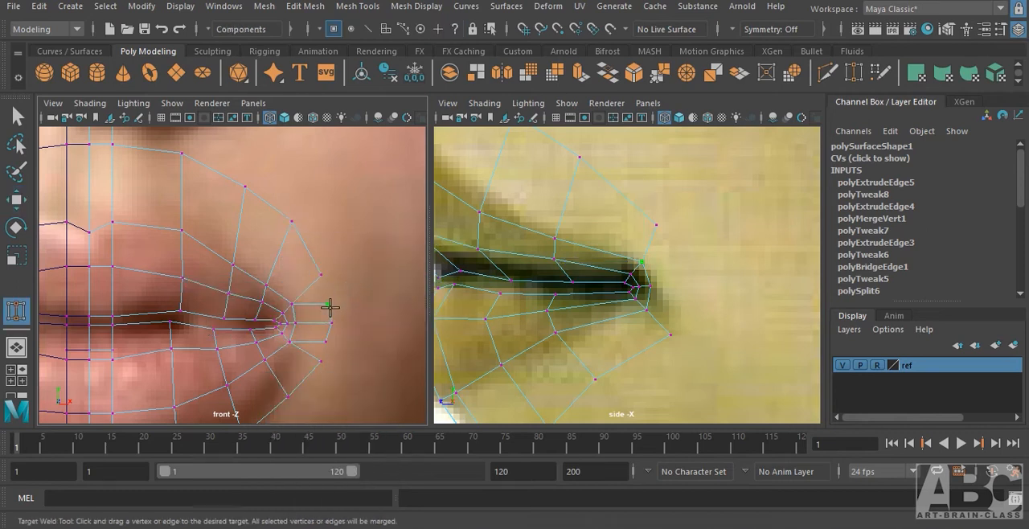
drag(328, 305, 321, 275)
alt+middle_drag(352, 368, 359, 339)
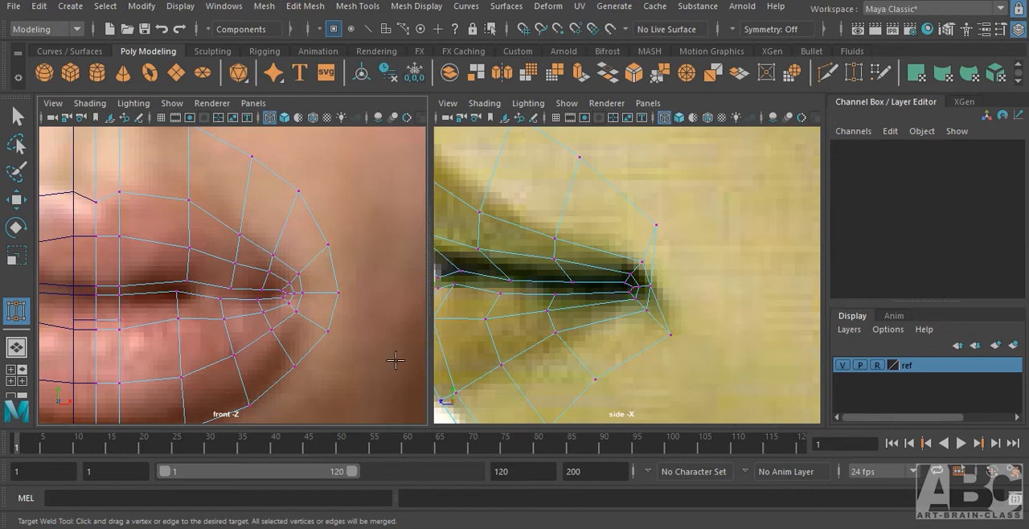
alt+middle_drag(363, 346, 364, 357)
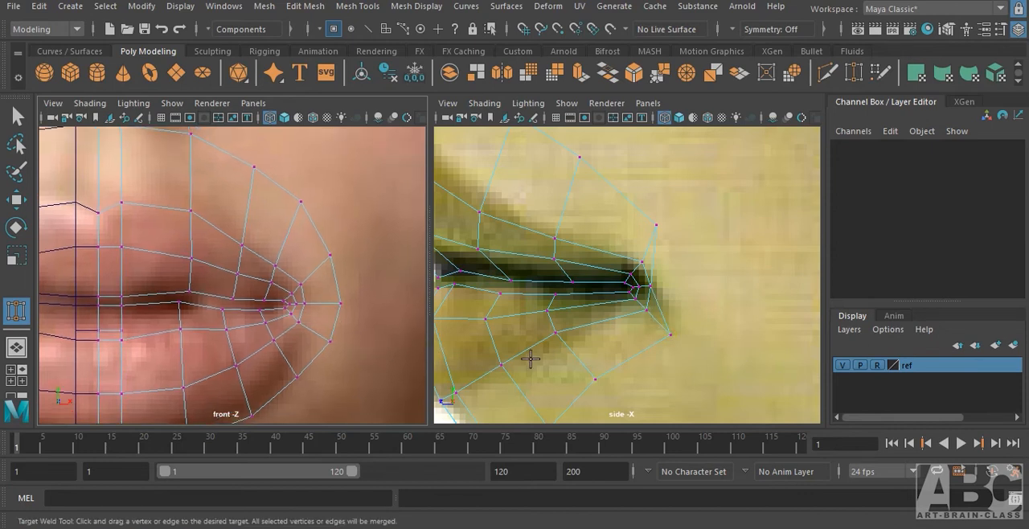
Move the outermost mouth-corner vertex backward in the side view to round out the outer loop.
key(w)
click(340, 303)
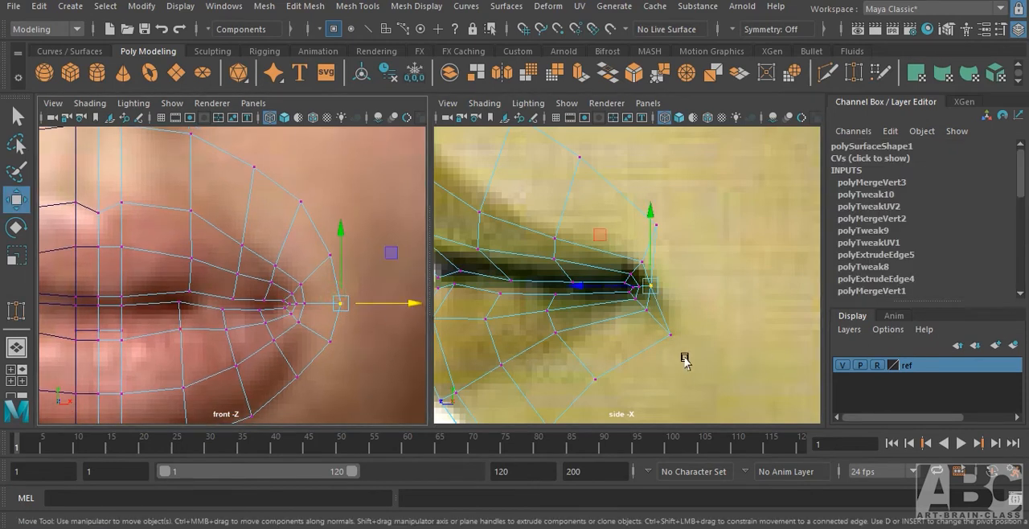
drag(606, 288, 637, 286)
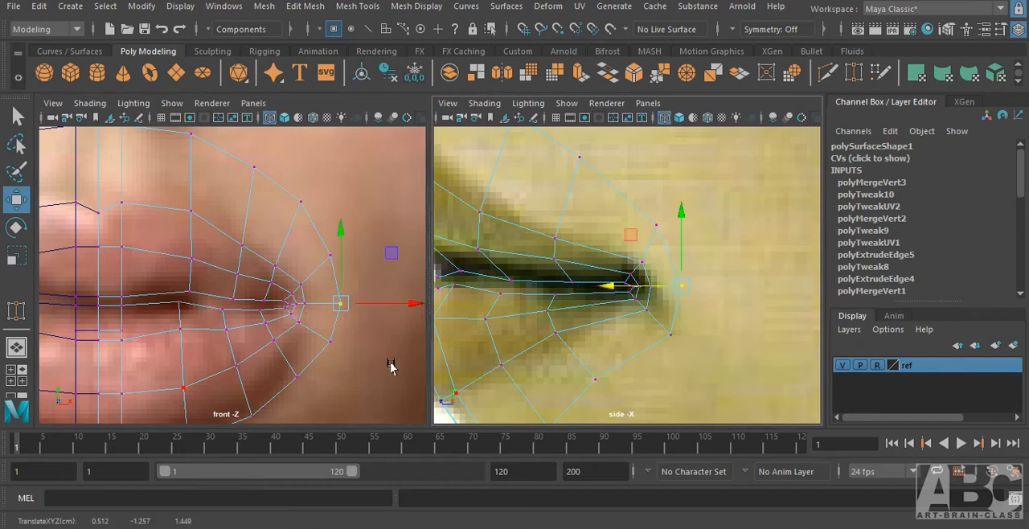
Examine the shaded mouth mesh from several angles in the perspective view, checking the corner and the edge loops.
alt+middle_drag(215, 370, 238, 270)
alt+middle_drag(265, 303, 270, 345)
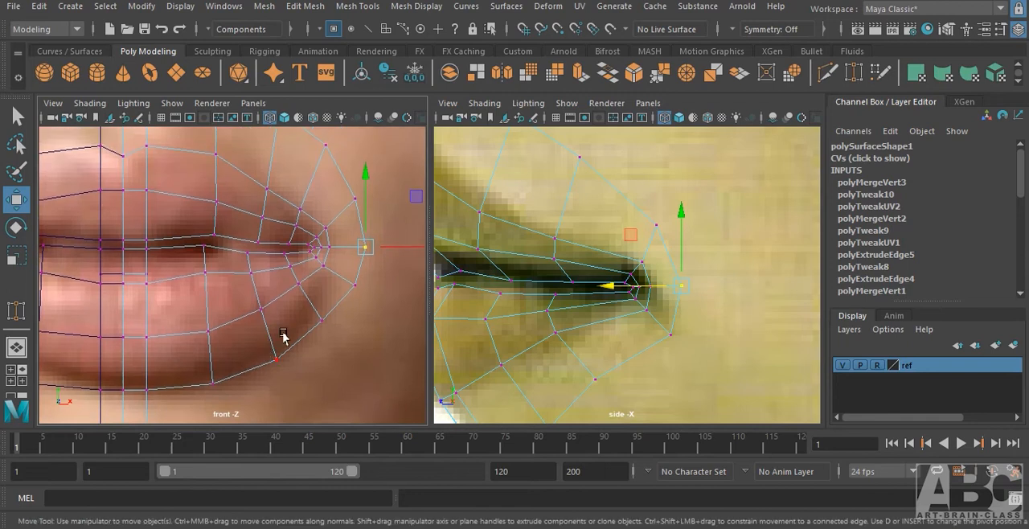
key(space)
mouse_move(282, 336)
mouse_down()
mouse_move(292, 314)
mouse_move(262, 287)
mouse_up()
key(5)
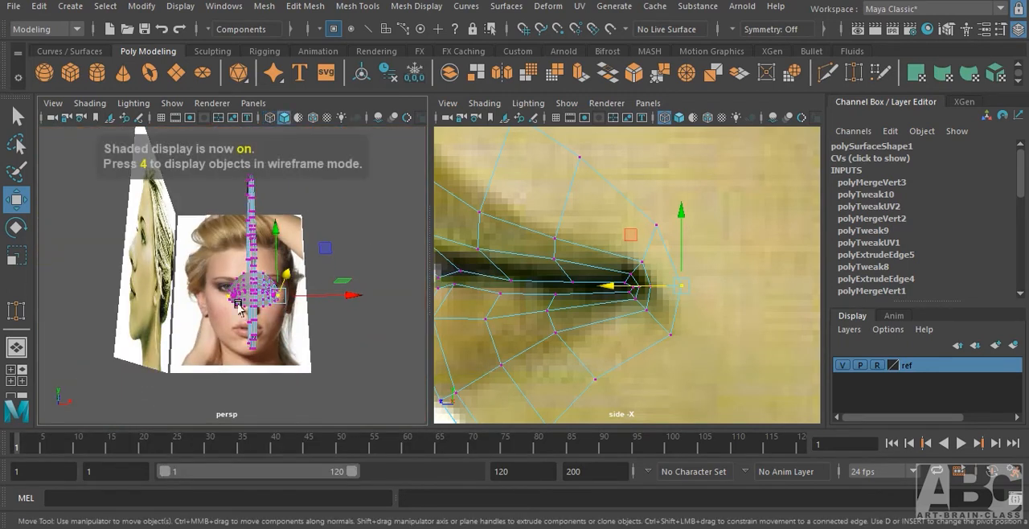
alt+right_drag(238, 306, 285, 326)
alt+drag(285, 326, 151, 380)
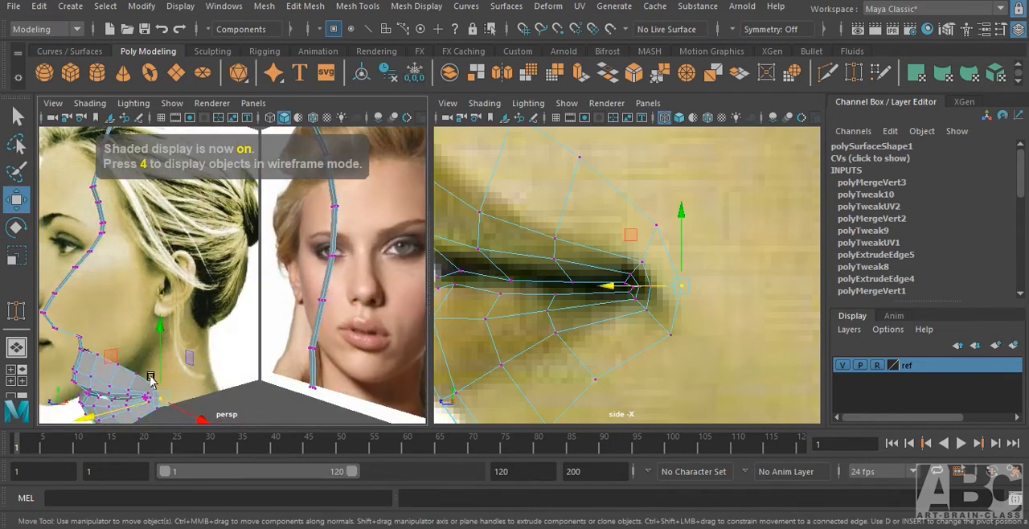
alt+middle_drag(151, 380, 238, 299)
alt+right_drag(238, 299, 294, 308)
alt+drag(294, 308, 282, 317)
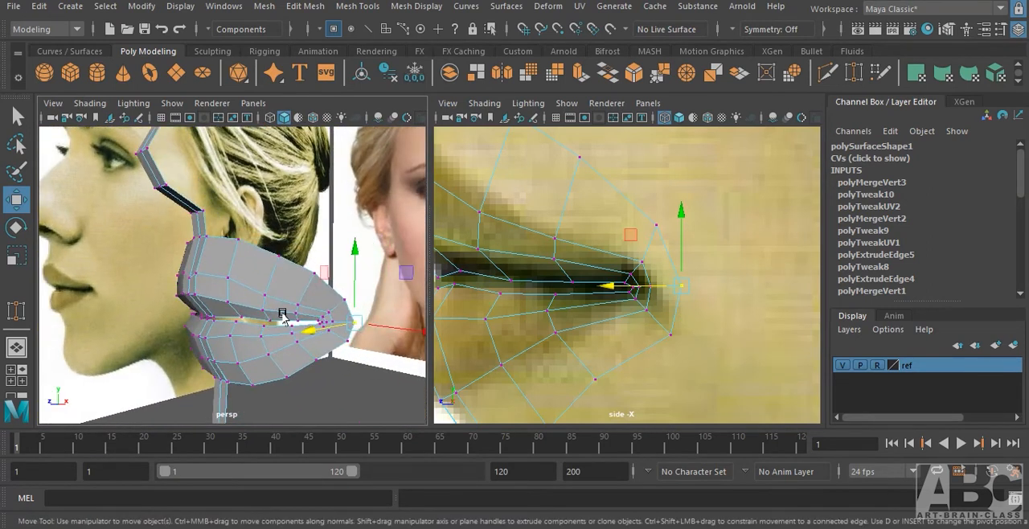
alt+right_drag(283, 317, 301, 310)
click(378, 395)
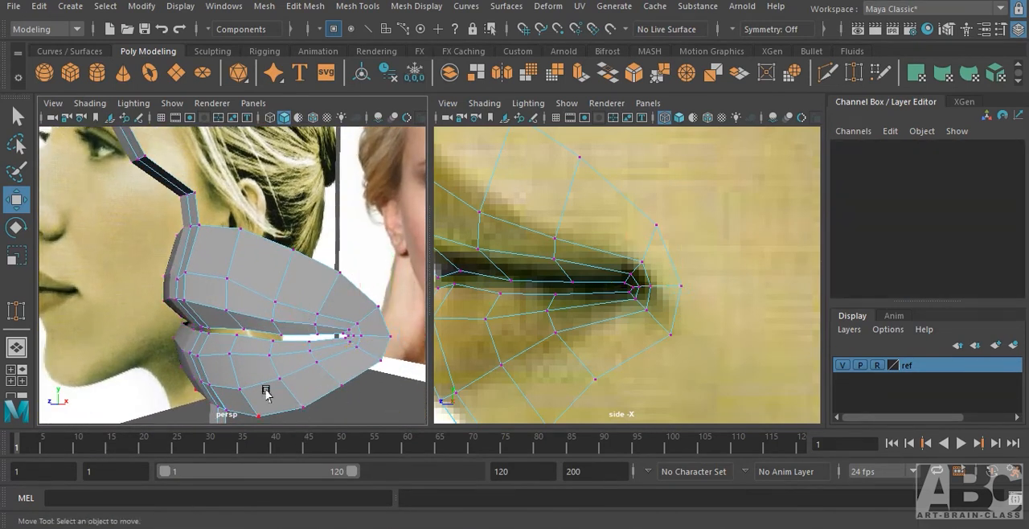
alt+drag(266, 392, 279, 372)
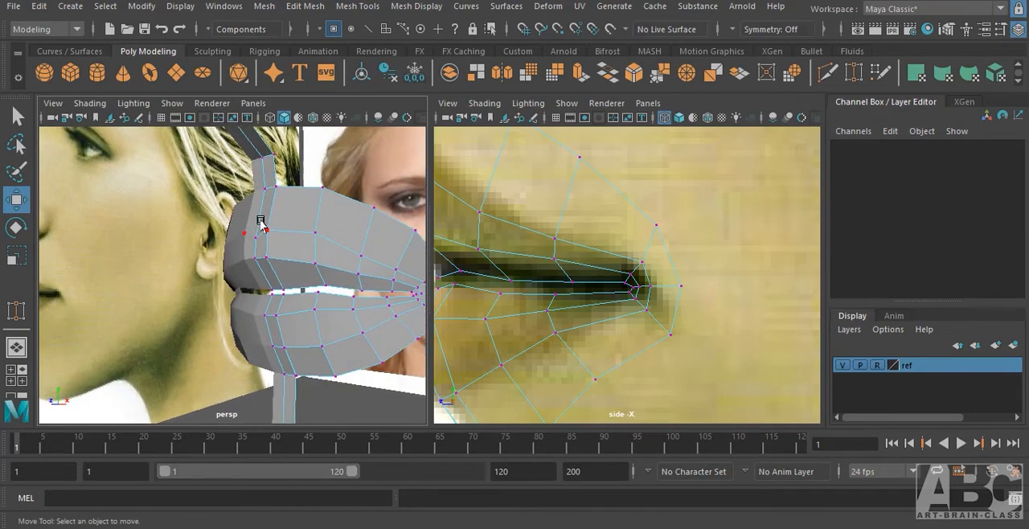
alt+drag(290, 233, 243, 260)
alt+drag(193, 298, 176, 314)
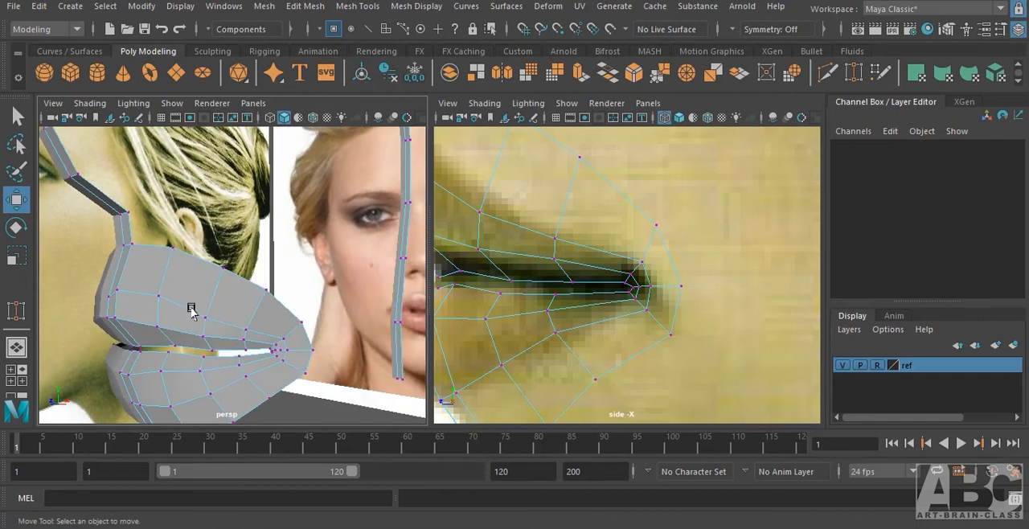
scroll(186, 314, down, 6)
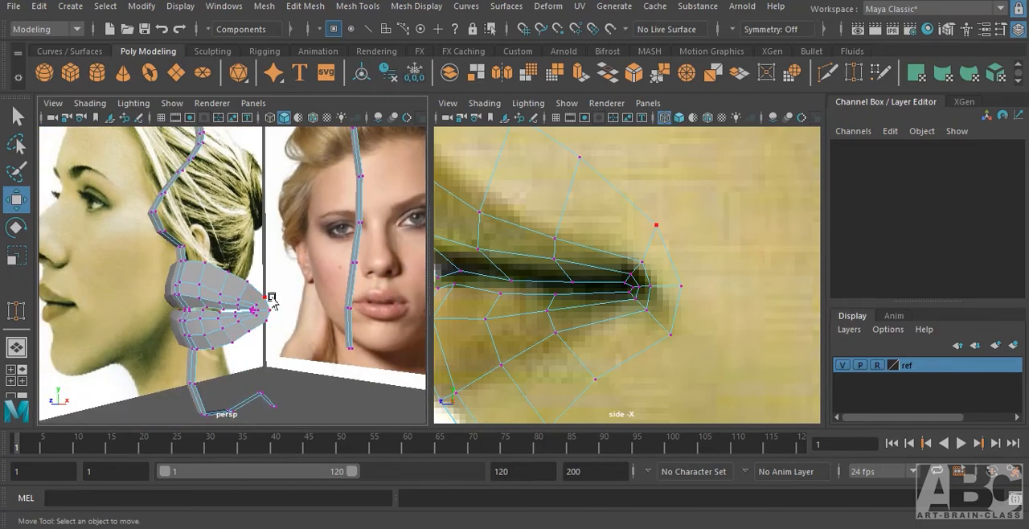
Compare the mouth's edge loops with the front reference in wireframe display.
key(space)
drag(274, 295, 280, 336)
alt+middle_drag(267, 301, 291, 340)
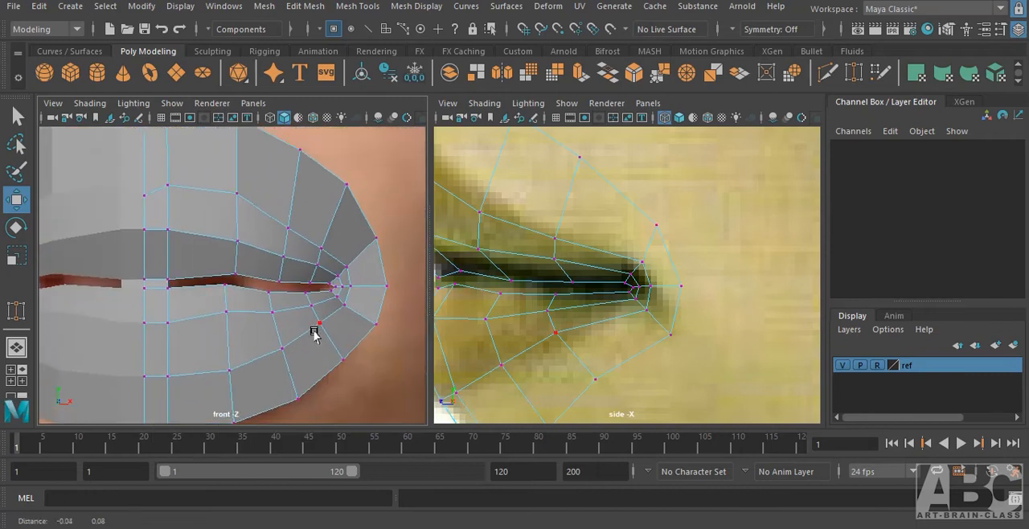
click(317, 323)
key(4)
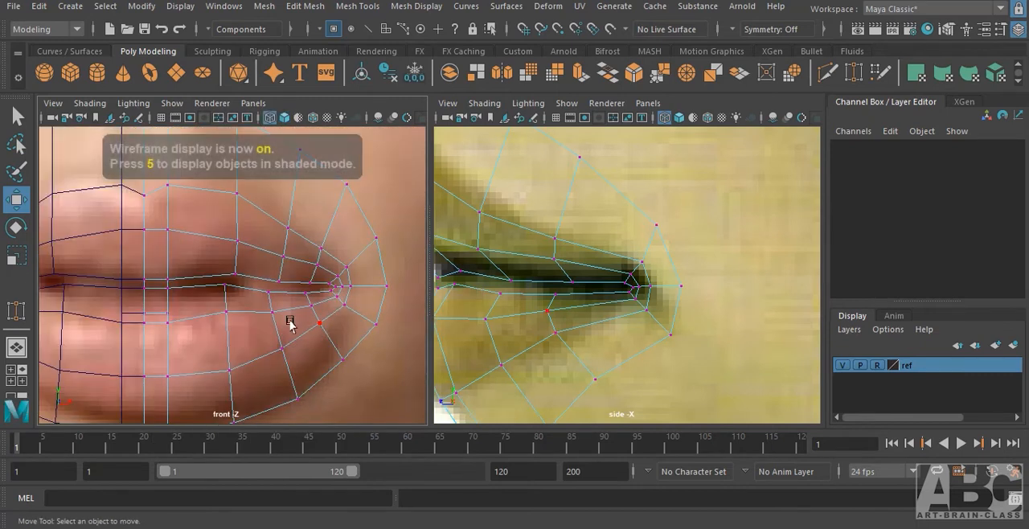
alt+middle_drag(268, 284, 346, 355)
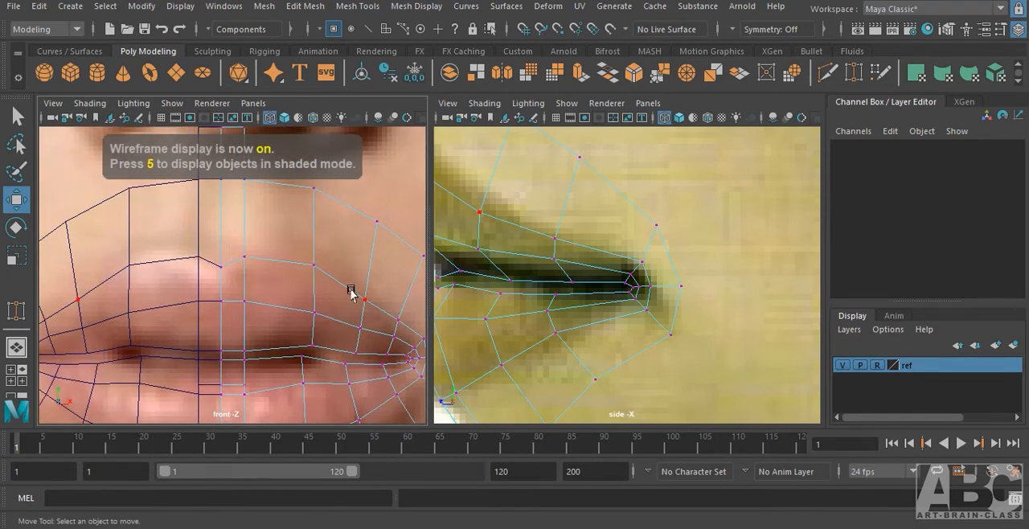
Preview the mouth mesh smoothed in the shaded perspective view, and restore the unsmoothed display.
key(space)
drag(294, 322, 293, 307)
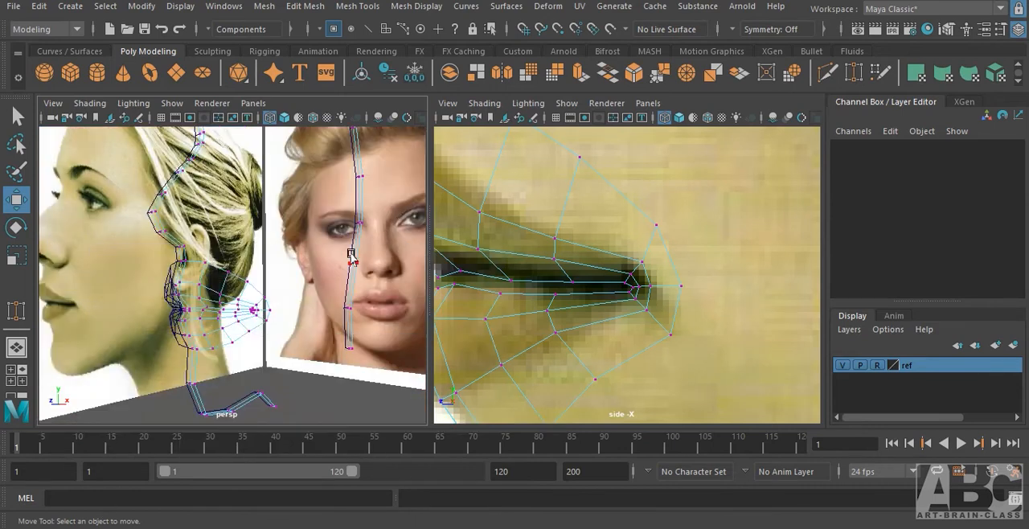
key(5)
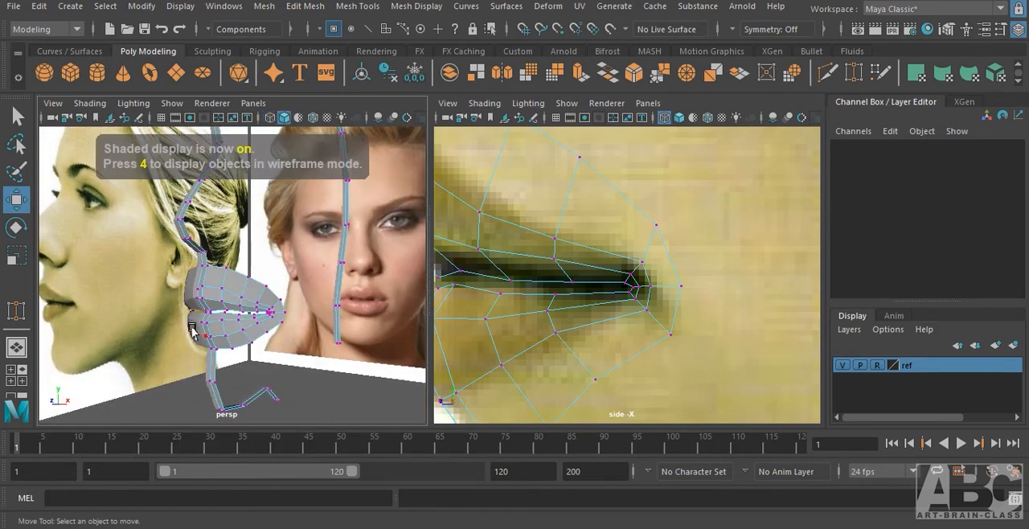
scroll(275, 327, up, 3)
alt+drag(276, 327, 279, 313)
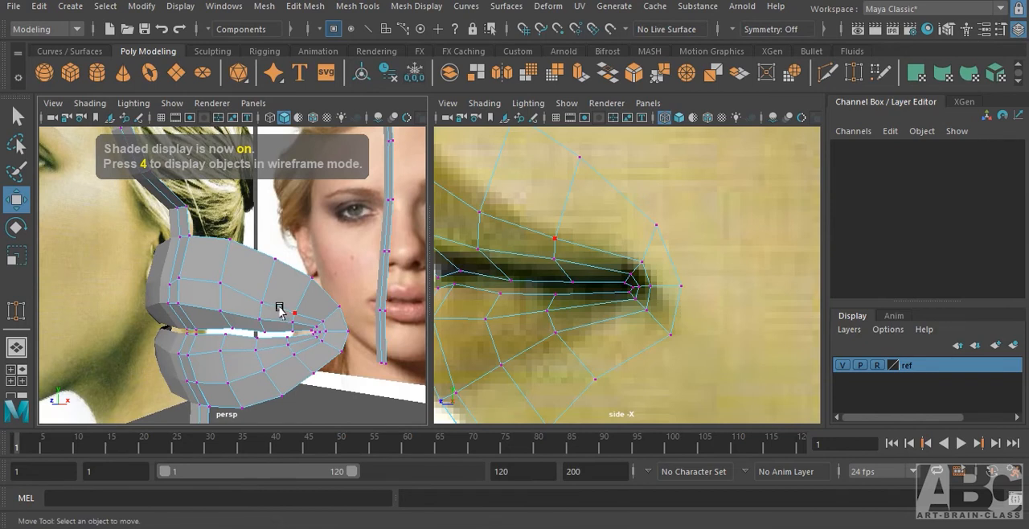
key(3)
alt+drag(284, 348, 305, 345)
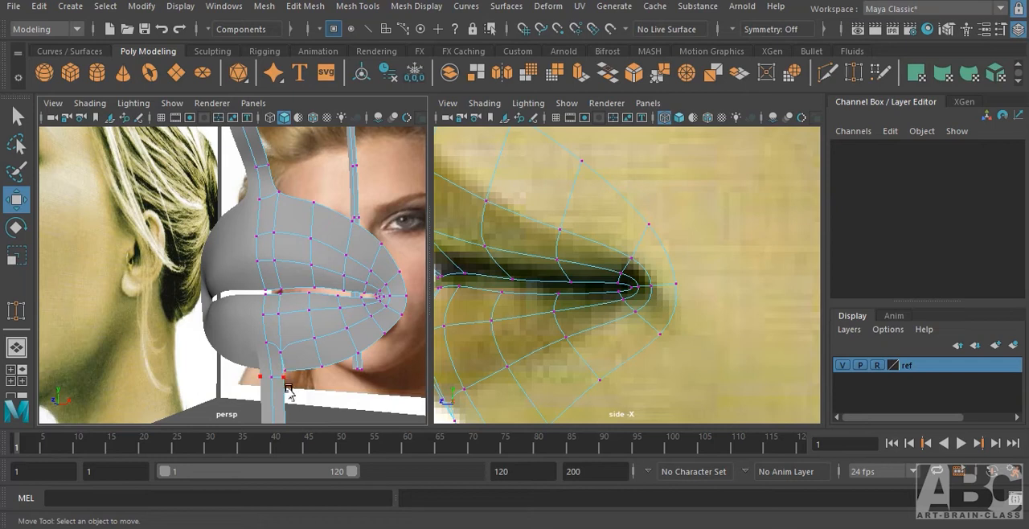
key(1)
right_drag(300, 353, 235, 131)
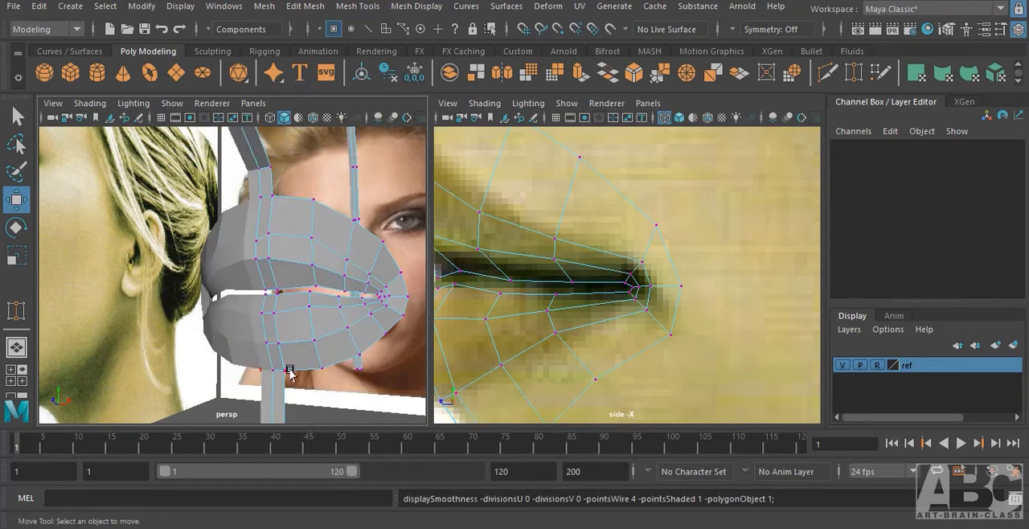
Merge the selected vertices where the chin strip meets the outer loop below the lower lip.
alt+drag(290, 373, 278, 375)
click(256, 363)
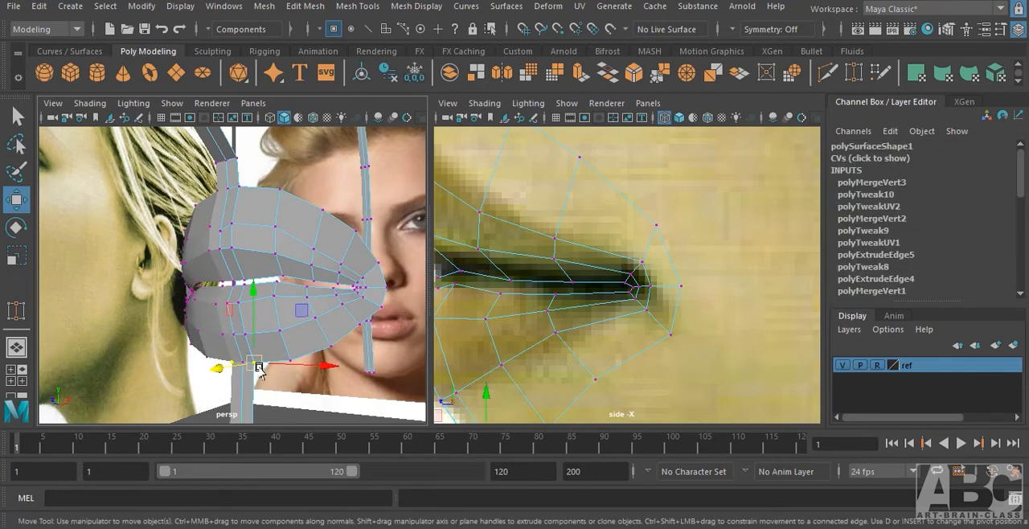
shift+right_drag(254, 367, 367, 271)
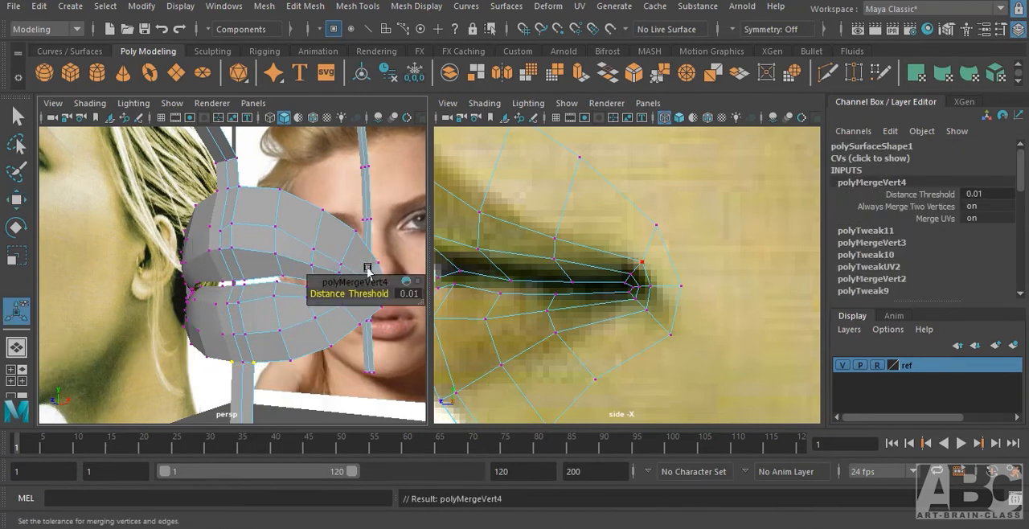
click(278, 393)
alt+drag(257, 361, 266, 360)
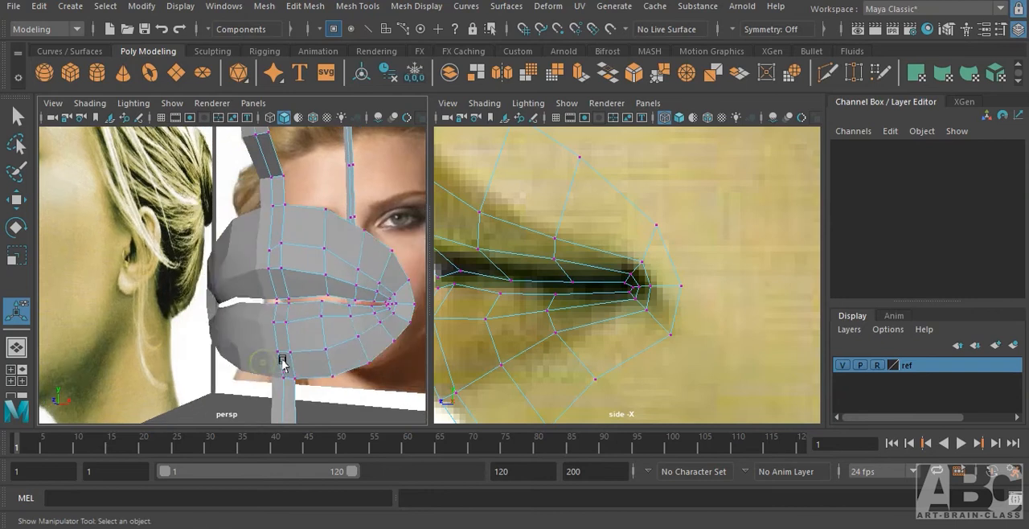
Select the three outermost mouth-corner vertices in the side view and move them slightly forward.
alt+middle_drag(283, 360, 226, 318)
alt+drag(225, 302, 287, 317)
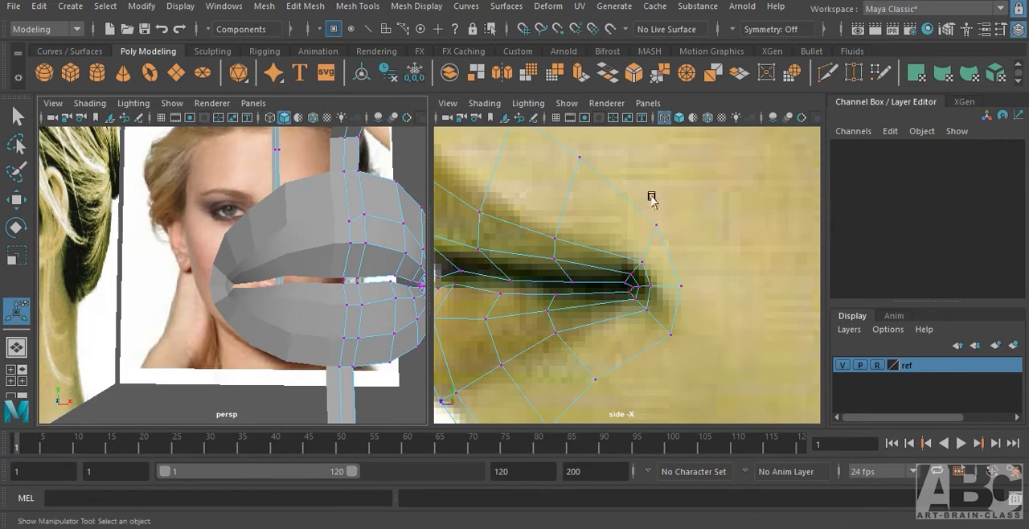
drag(651, 199, 718, 358)
alt+drag(396, 349, 318, 351)
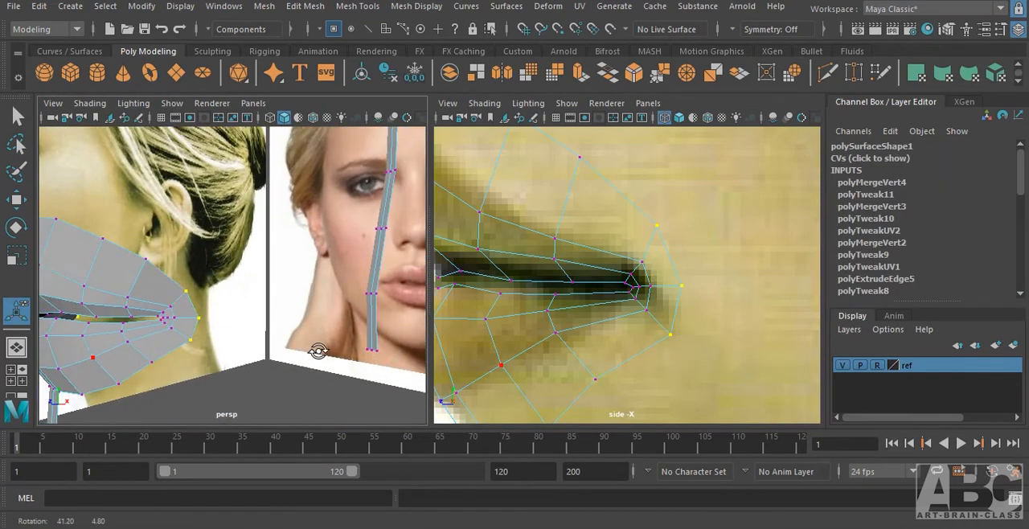
key(w)
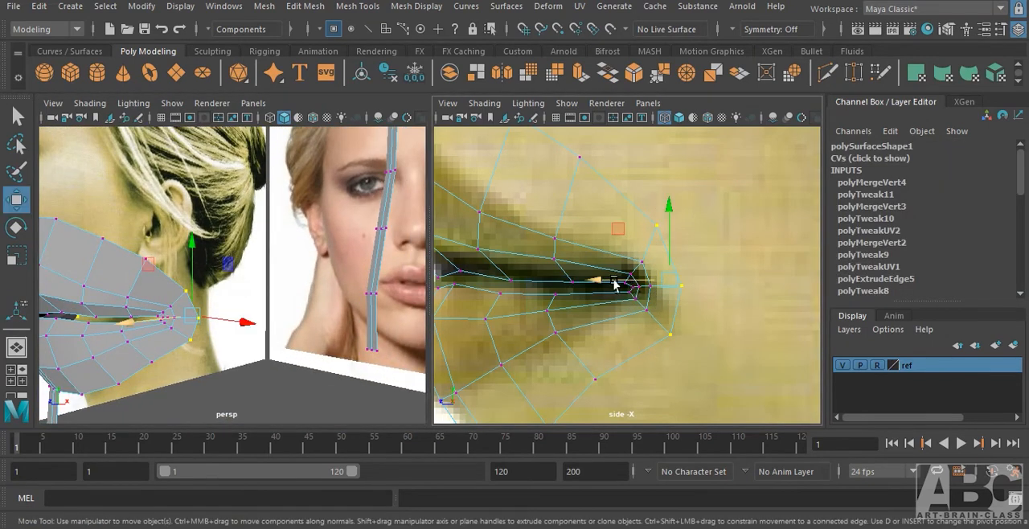
drag(612, 280, 606, 287)
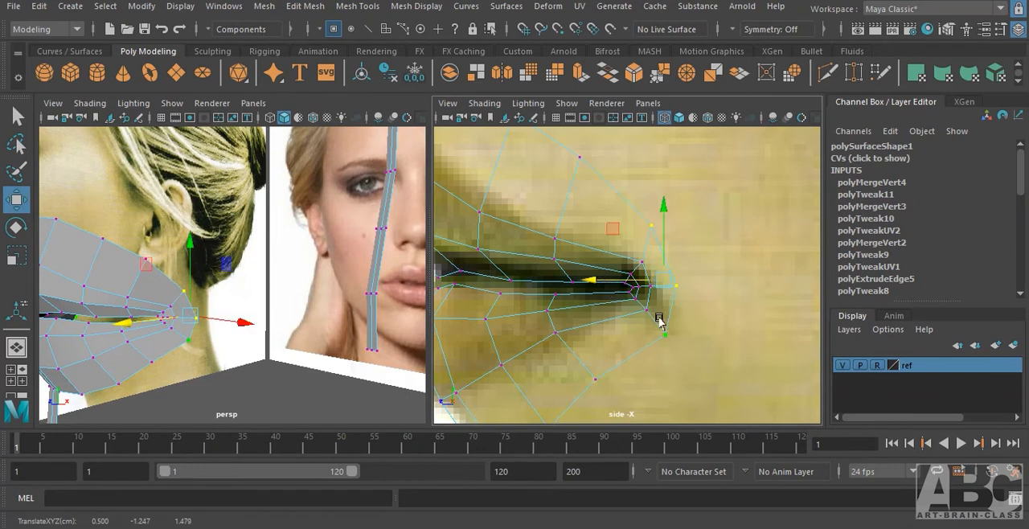
Shift the selection to the next inner ring's three mouth-corner vertices and move them slightly forward in the side view.
alt+drag(190, 359, 261, 352)
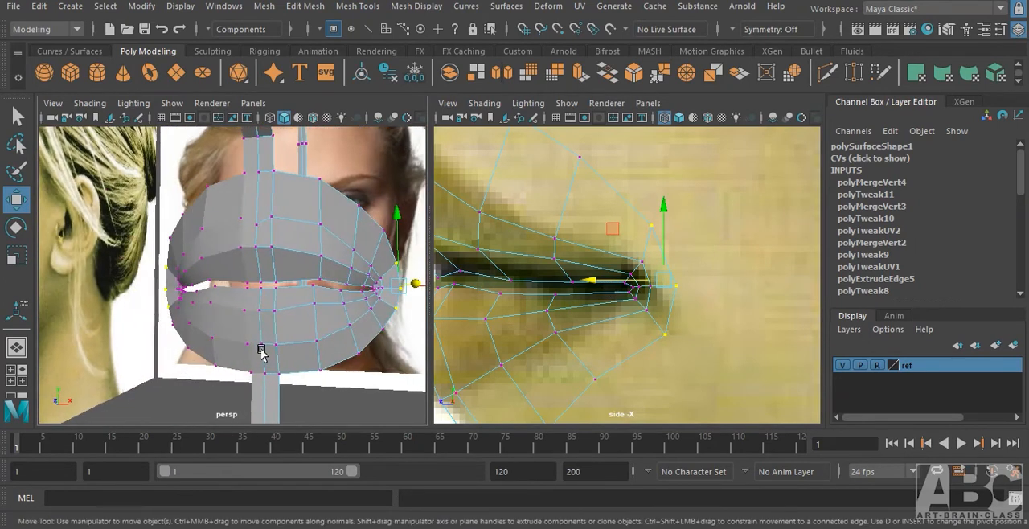
key(Left)
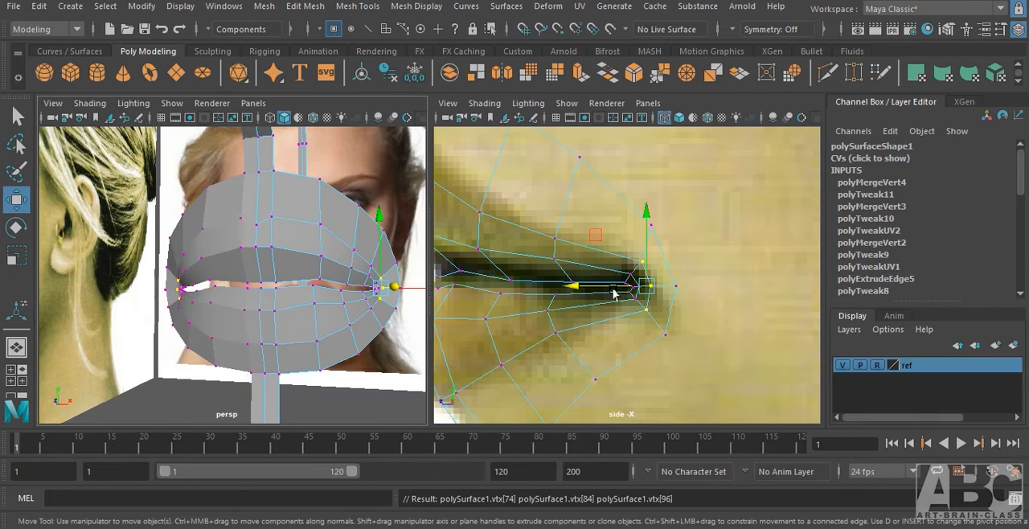
drag(609, 287, 605, 287)
Inspect the mouth corner and lips in the shaded perspective view and against the front reference in wireframe.
alt+drag(328, 360, 295, 367)
alt+right_drag(295, 367, 345, 340)
alt+middle_drag(345, 340, 244, 278)
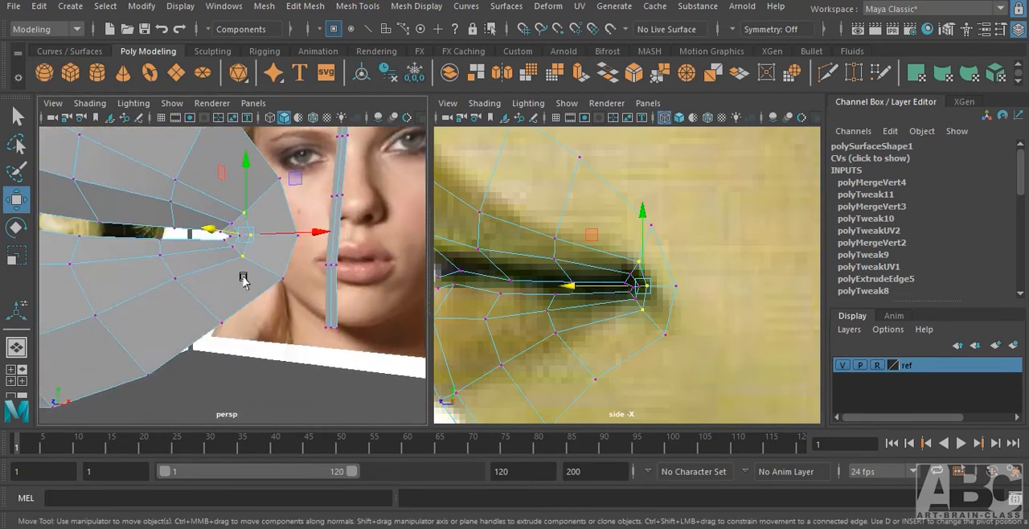
alt+drag(244, 278, 266, 314)
alt+drag(346, 303, 257, 335)
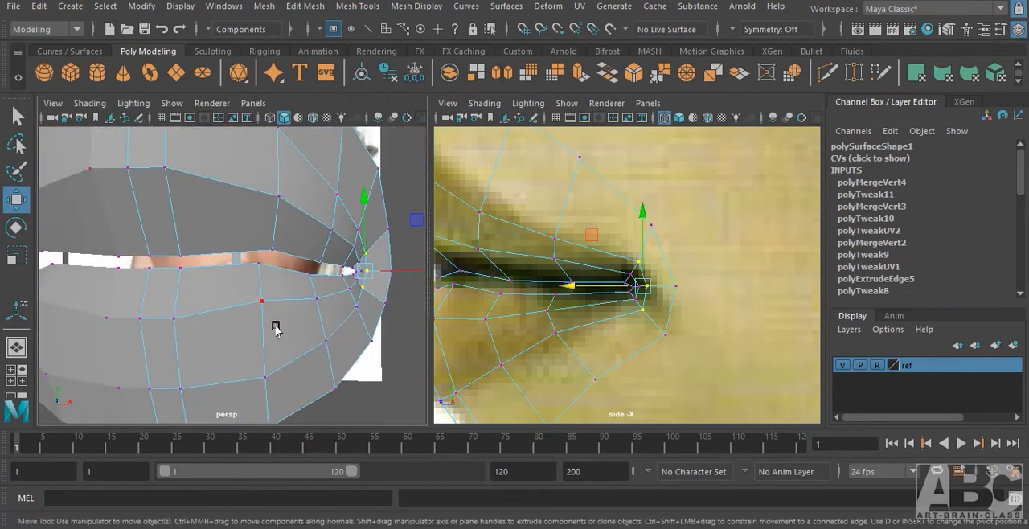
key(Left)
click(265, 315)
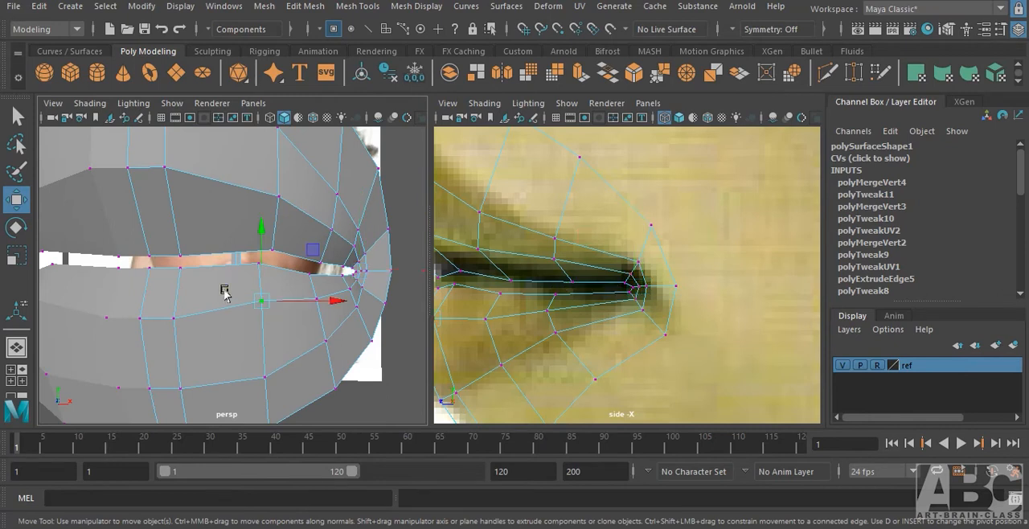
key(space)
drag(288, 287, 281, 311)
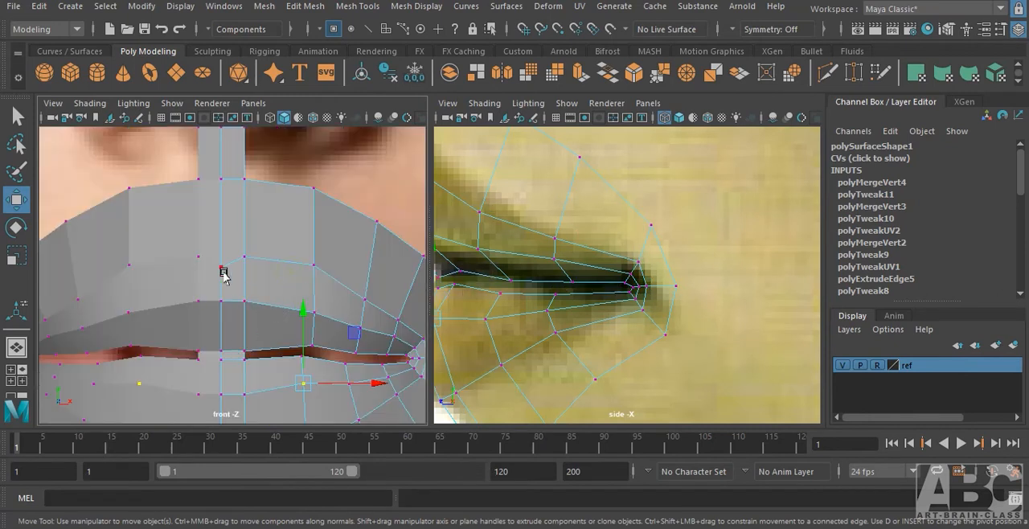
key(4)
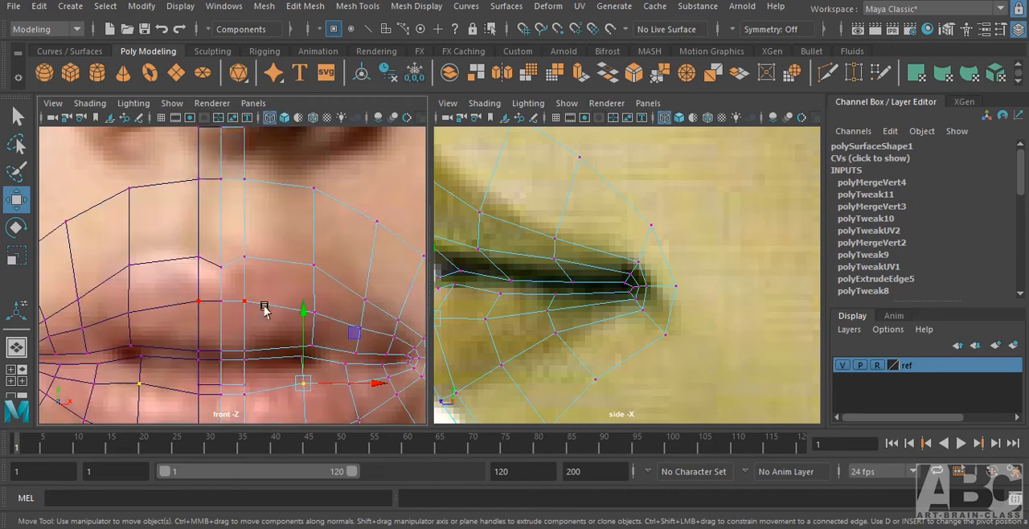
scroll(243, 302, down, 3)
scroll(261, 315, up, 3)
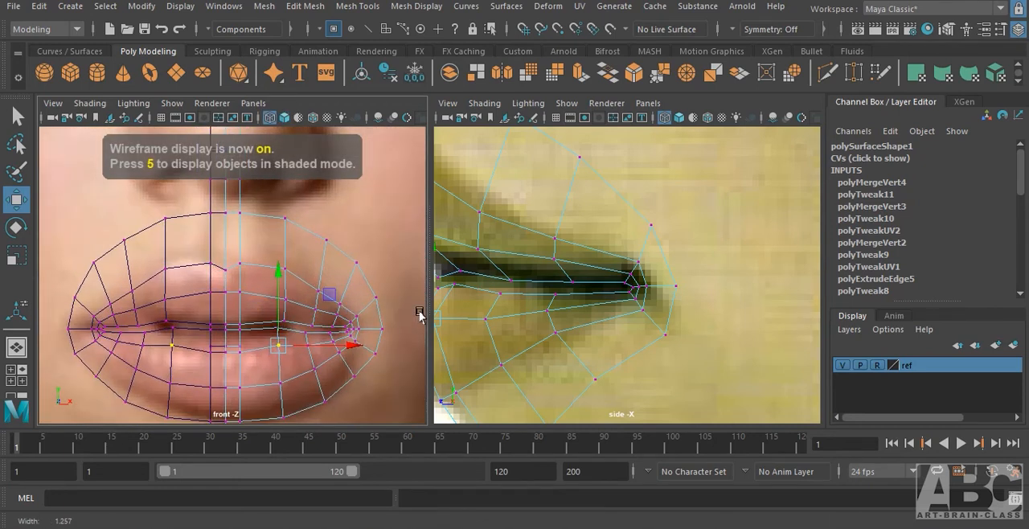
Insert an edge loop around the mouth just outside the lip border in the front view.
key(F8)
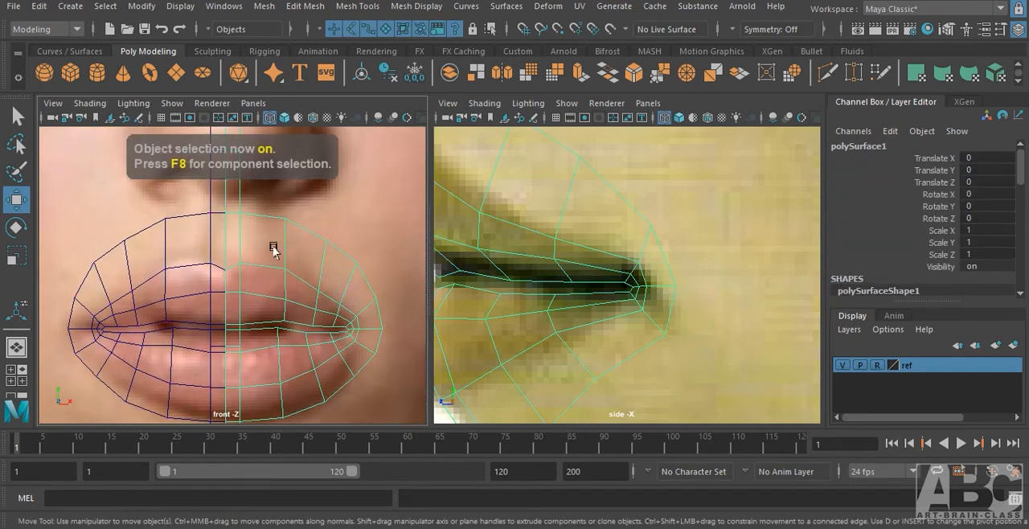
shift+right_drag(285, 174, 194, 201)
drag(288, 257, 286, 256)
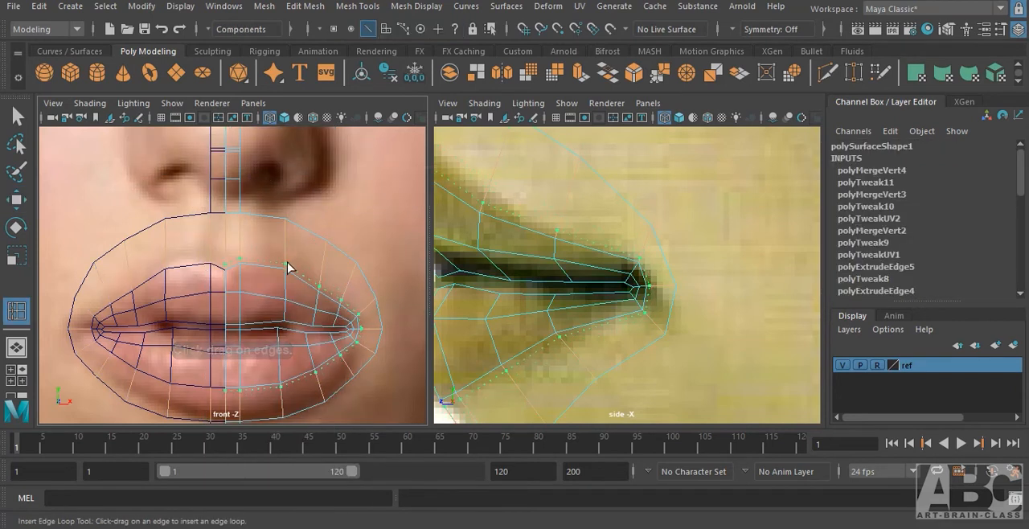
drag(286, 262, 289, 258)
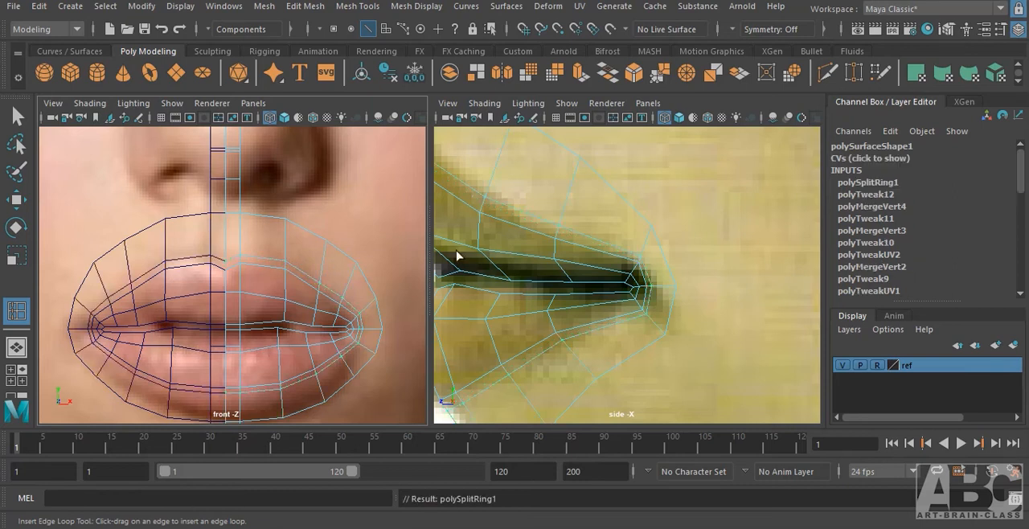
Select the new loop's edges above the upper lip and reposition them against the side reference.
click(232, 257)
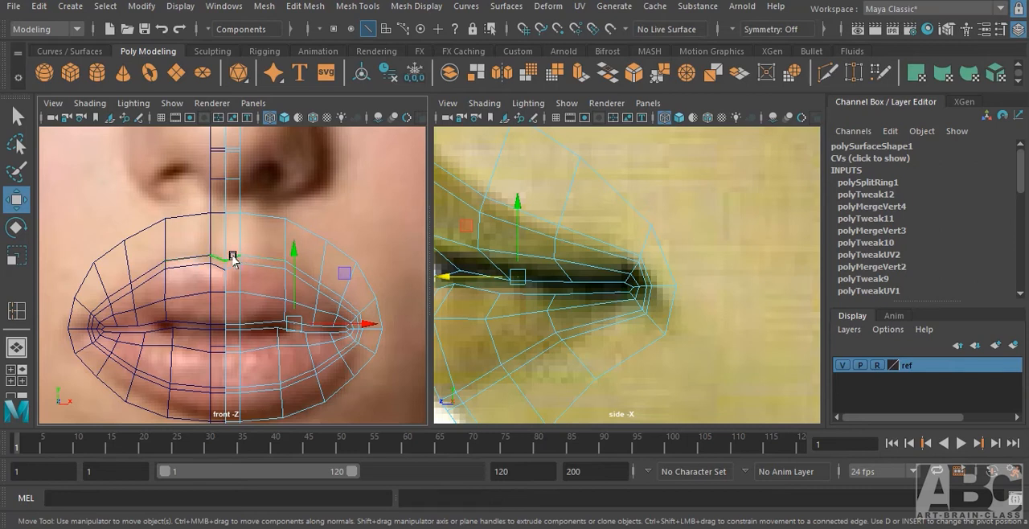
key(q)
shift+click(275, 257)
shift+click(297, 266)
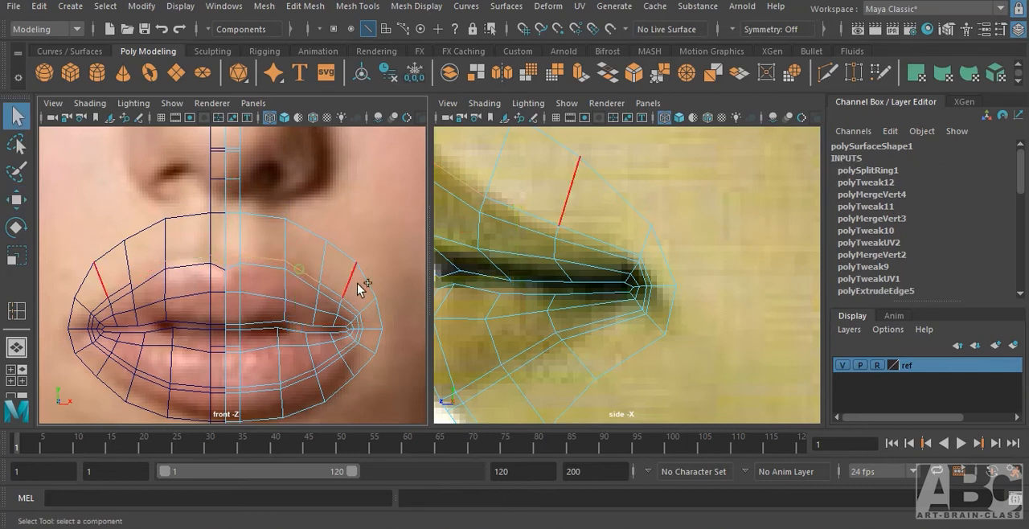
shift+click(335, 292)
alt+middle_drag(534, 241, 649, 325)
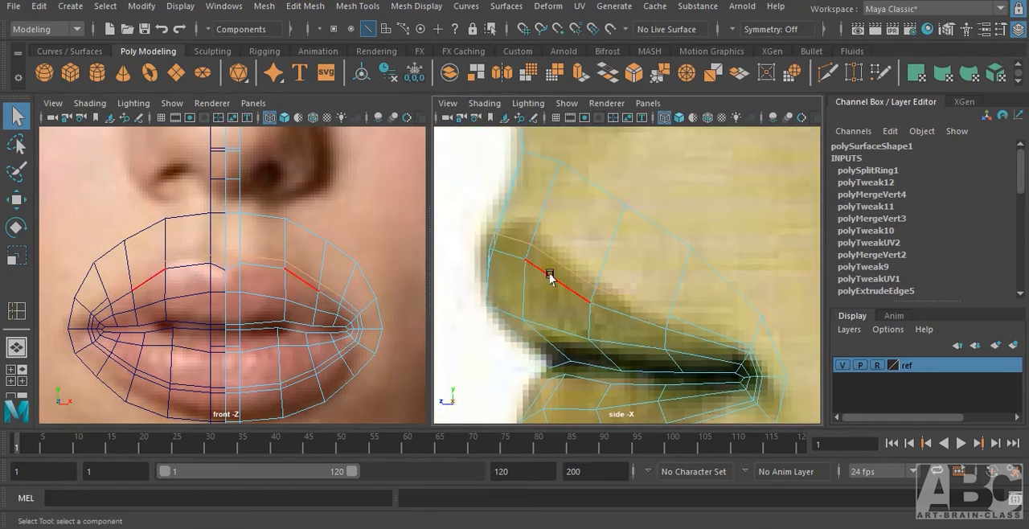
key(w)
drag(527, 277, 589, 272)
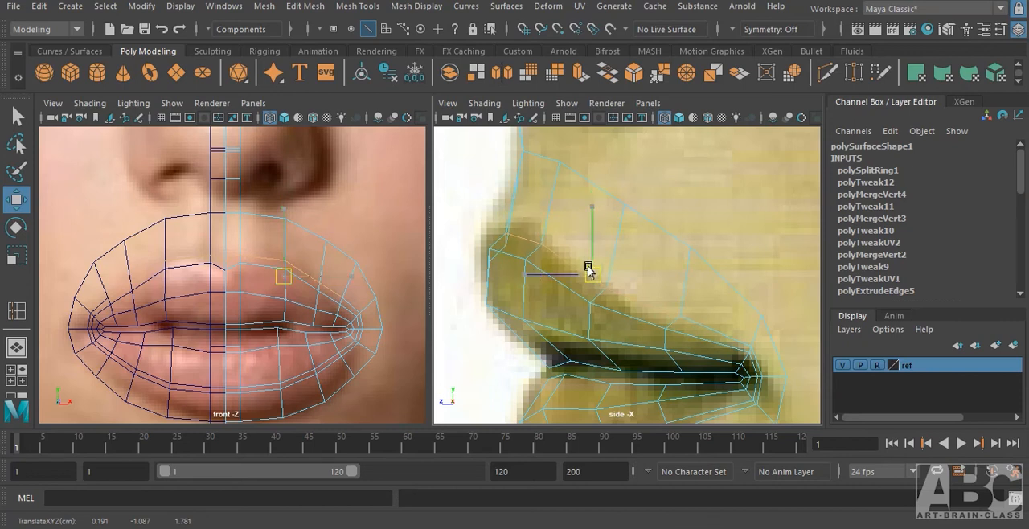
Switch to vertex selection and adjust the new loop's vertices along the outer upper lip in the side view.
right_click(510, 238)
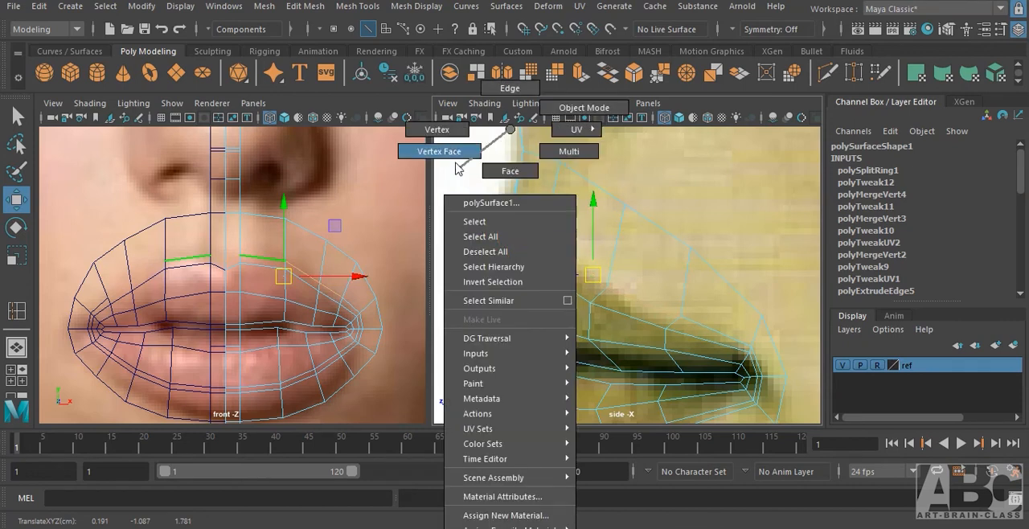
click(437, 130)
drag(511, 258, 615, 303)
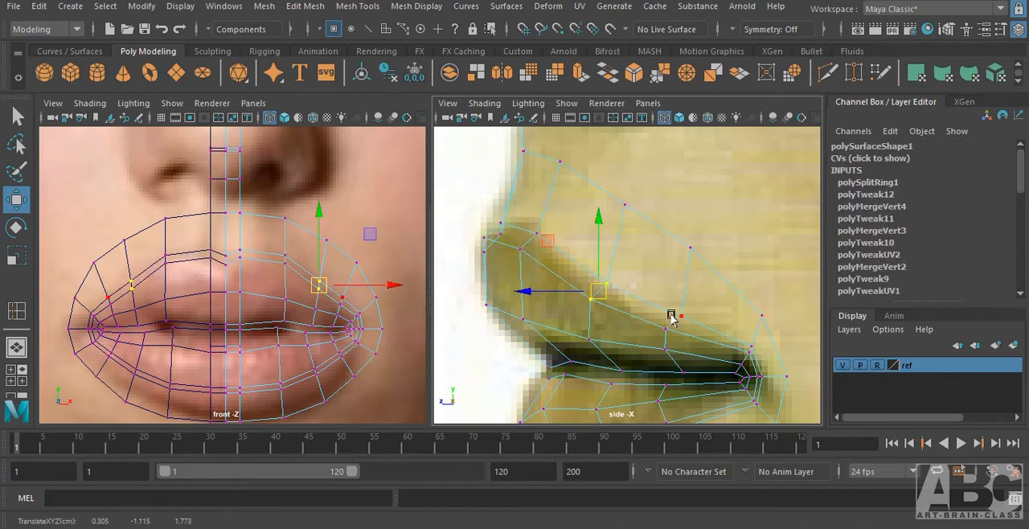
drag(660, 314, 685, 340)
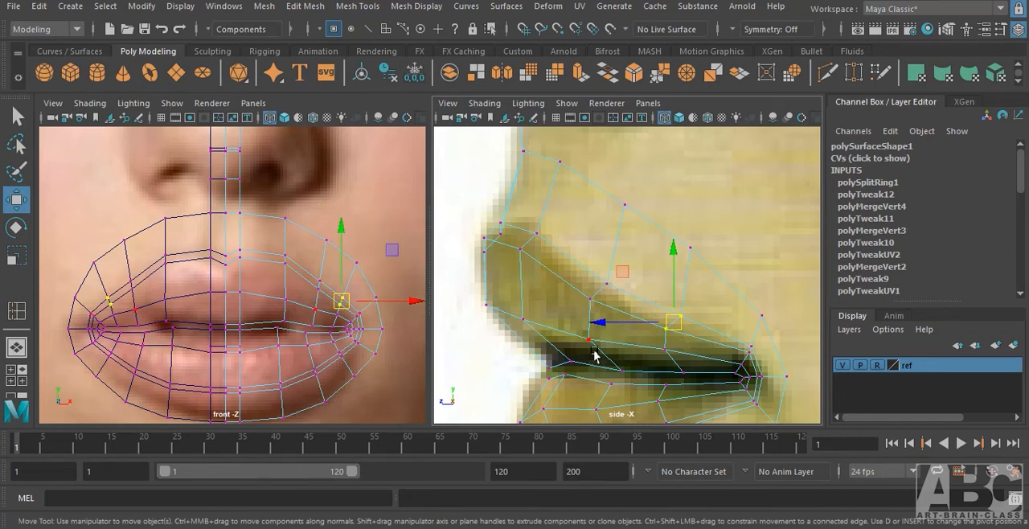
Reposition the new loop's vertices below the lower lip in the side view, from the centre towards the mouth corner.
alt+middle_drag(596, 355, 594, 263)
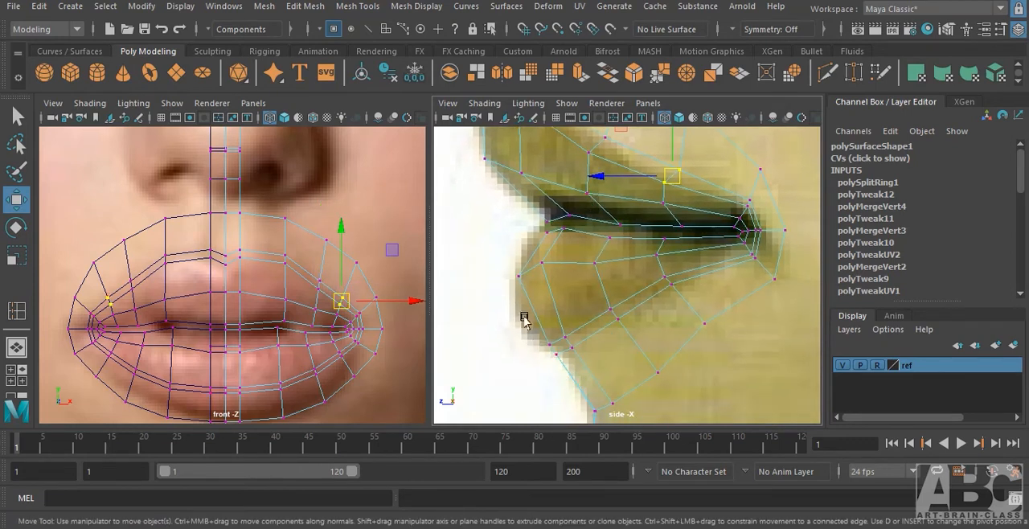
drag(539, 318, 564, 343)
click(620, 319)
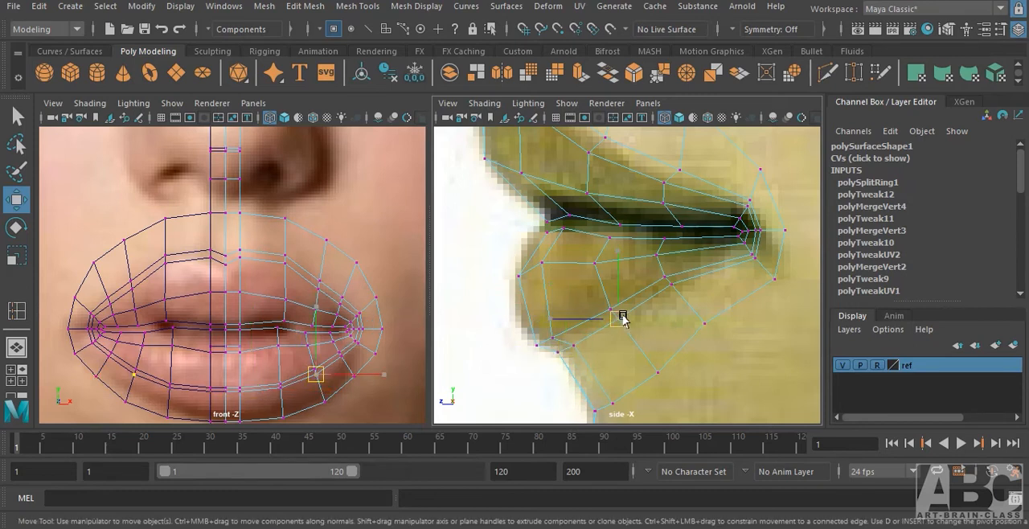
drag(623, 318, 628, 317)
click(670, 282)
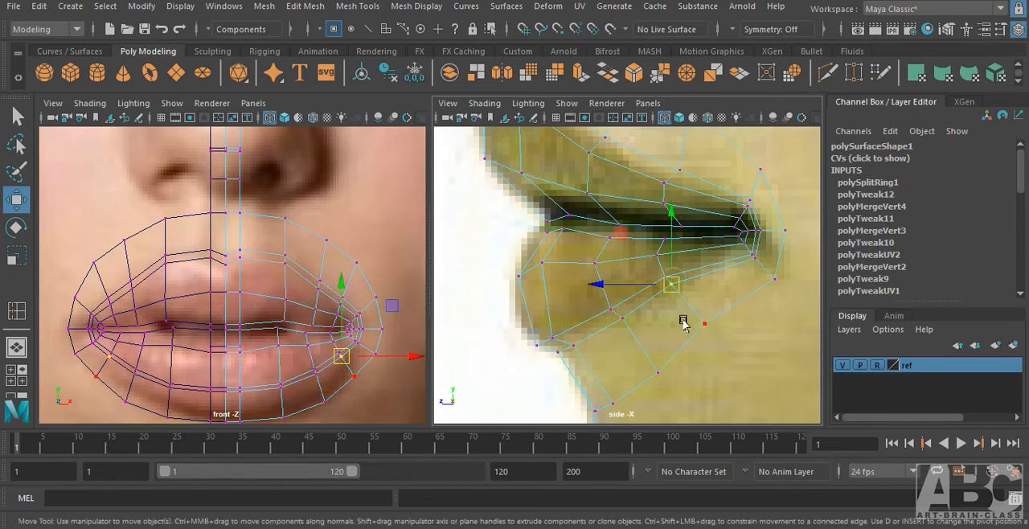
alt+middle_drag(628, 264, 597, 292)
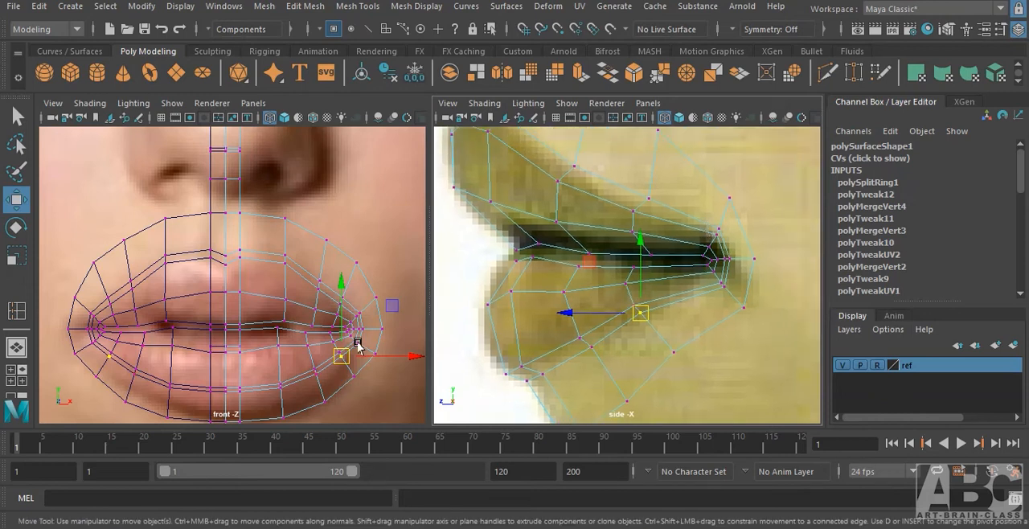
Return to object mode, show the lips shaded with smooth preview in the perspective view, and clear the selection.
alt+middle_drag(275, 316, 257, 294)
alt+right_drag(258, 295, 298, 292)
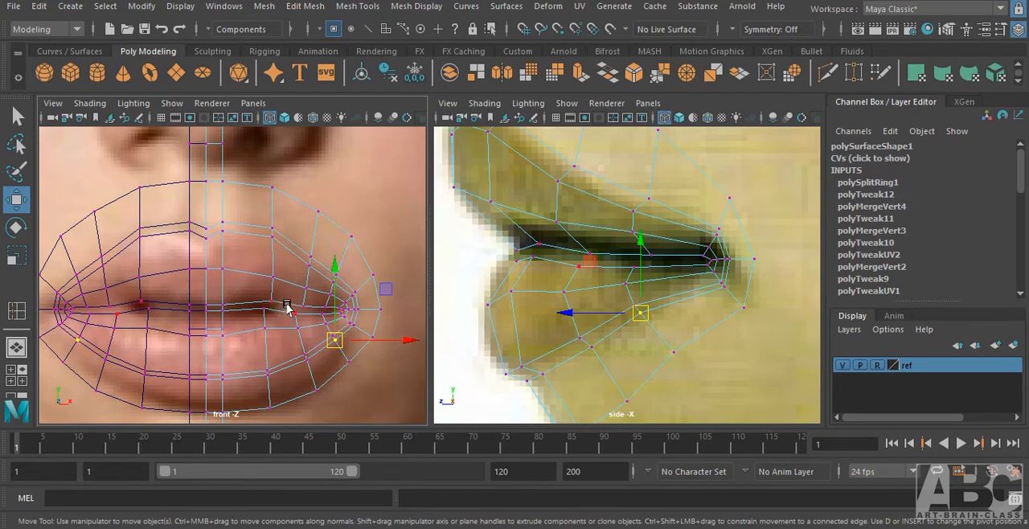
key(F8)
key(space)
drag(274, 301, 280, 240)
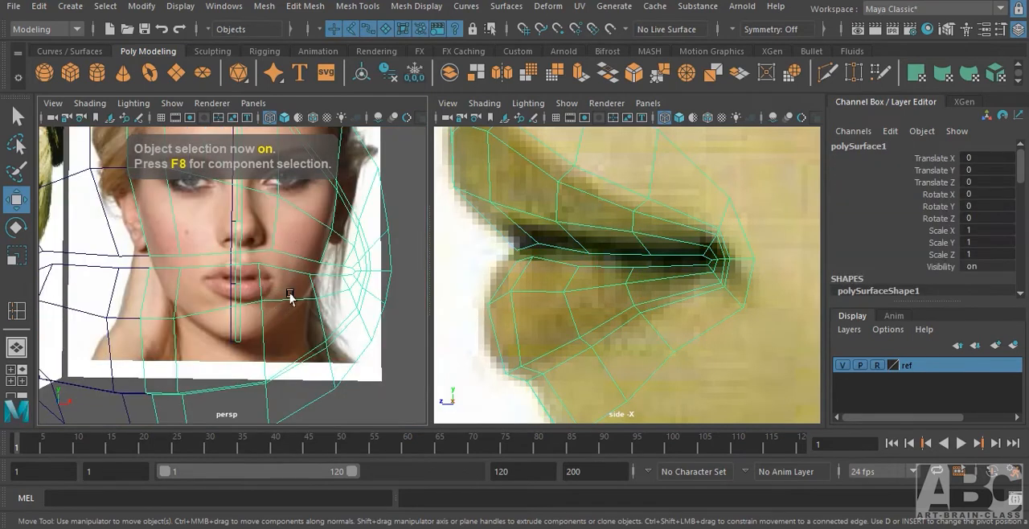
key(5)
alt+right_drag(287, 291, 299, 324)
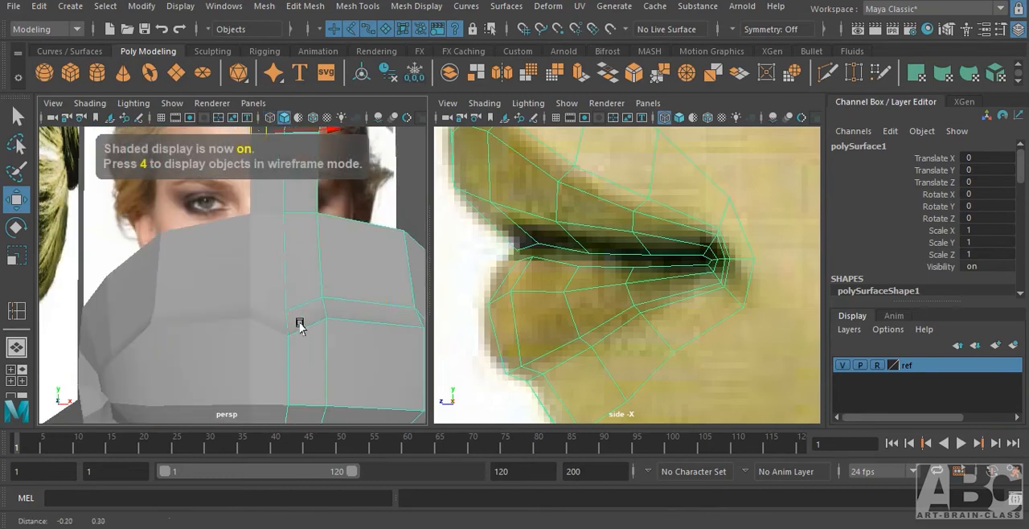
mouse_move(298, 324)
alt+mouse_down()
mouse_move(320, 292)
mouse_move(283, 323)
alt+mouse_up()
key(3)
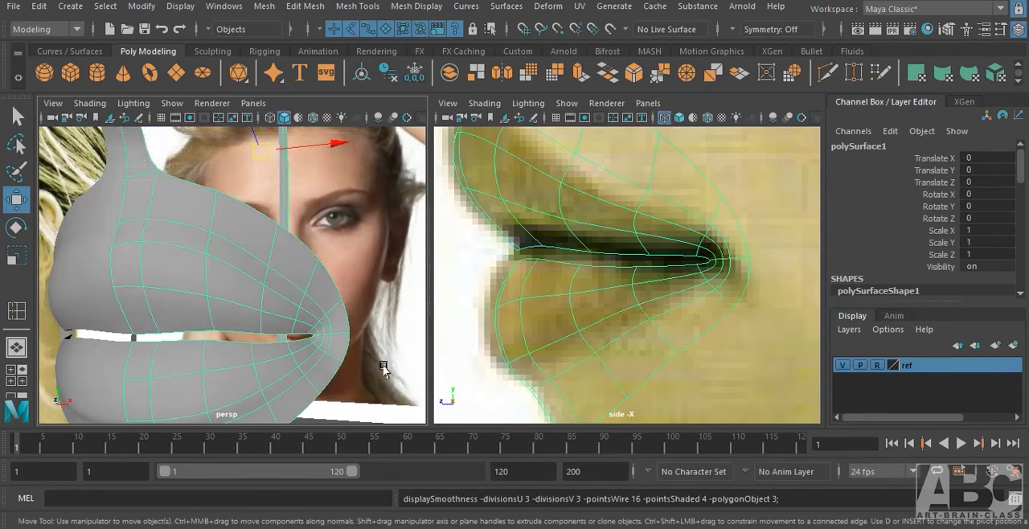
click(383, 365)
mouse_move(235, 368)
alt+mouse_down()
mouse_move(200, 355)
mouse_move(303, 349)
mouse_move(240, 326)
mouse_move(286, 324)
alt+mouse_up()
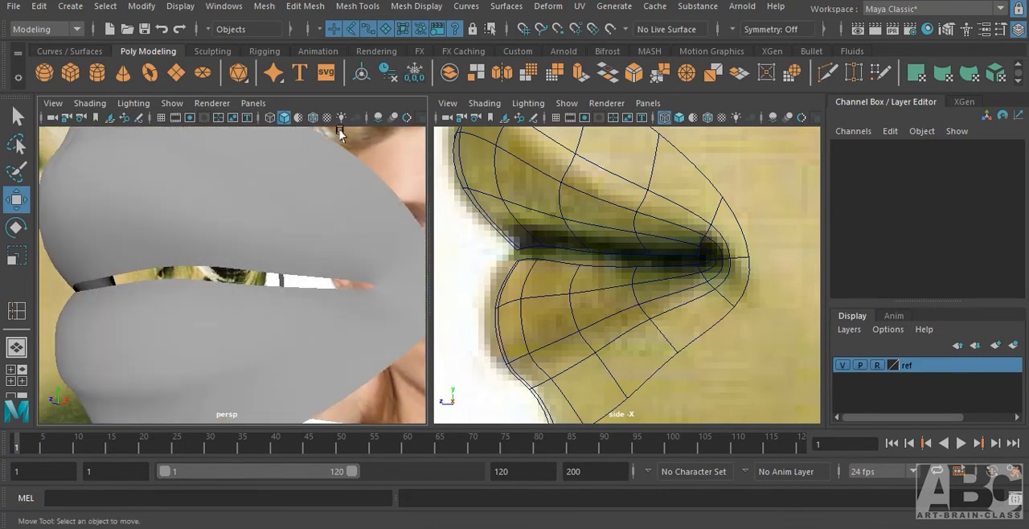
Toggle the wireframe-on-shaded overlay on and off and examine the edge flow at the smoothed mouth corner.
click(312, 118)
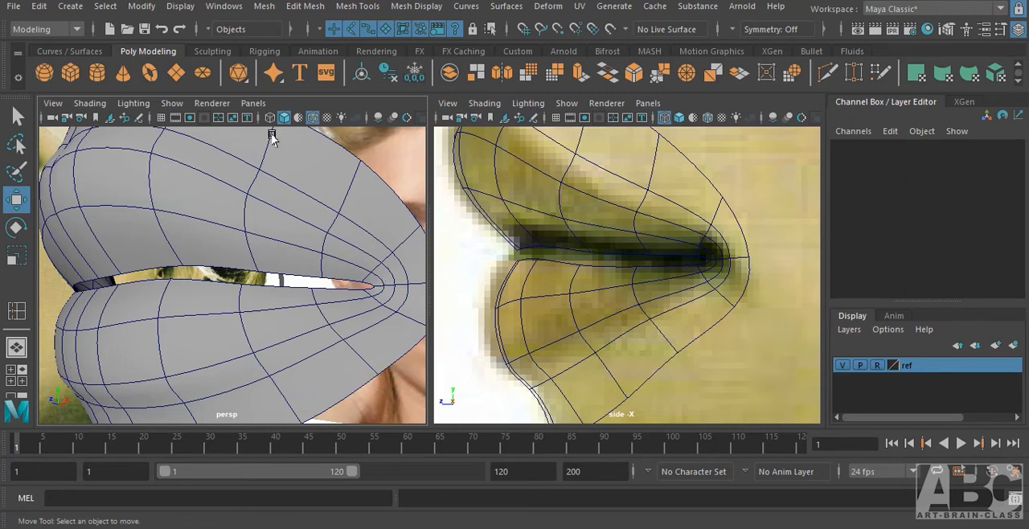
click(314, 118)
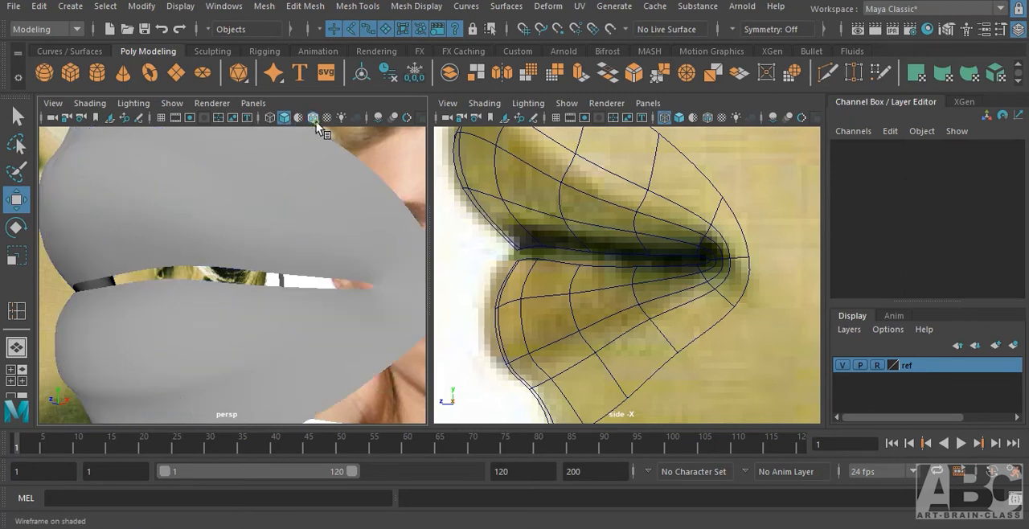
scroll(241, 298, up, 3)
click(290, 300)
scroll(329, 297, down, 3)
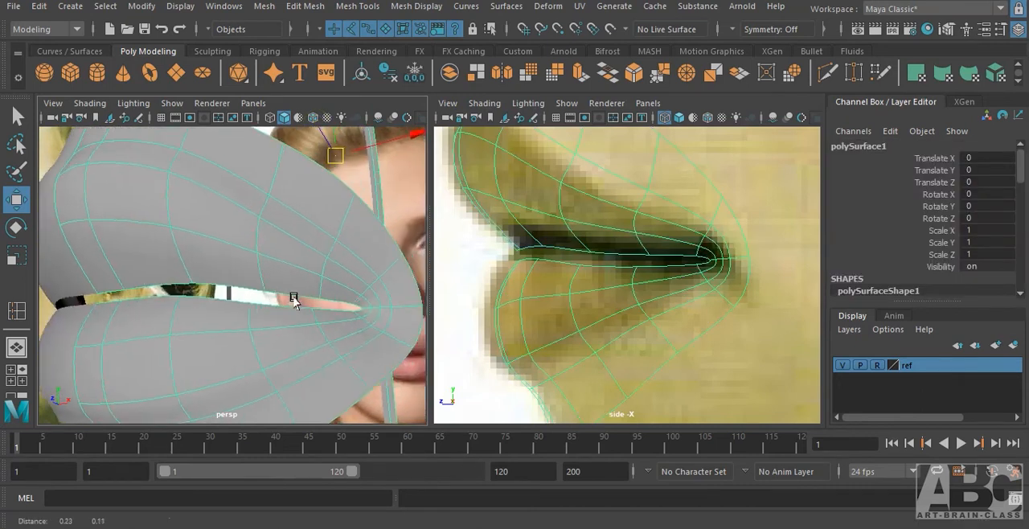
scroll(290, 298, up, 3)
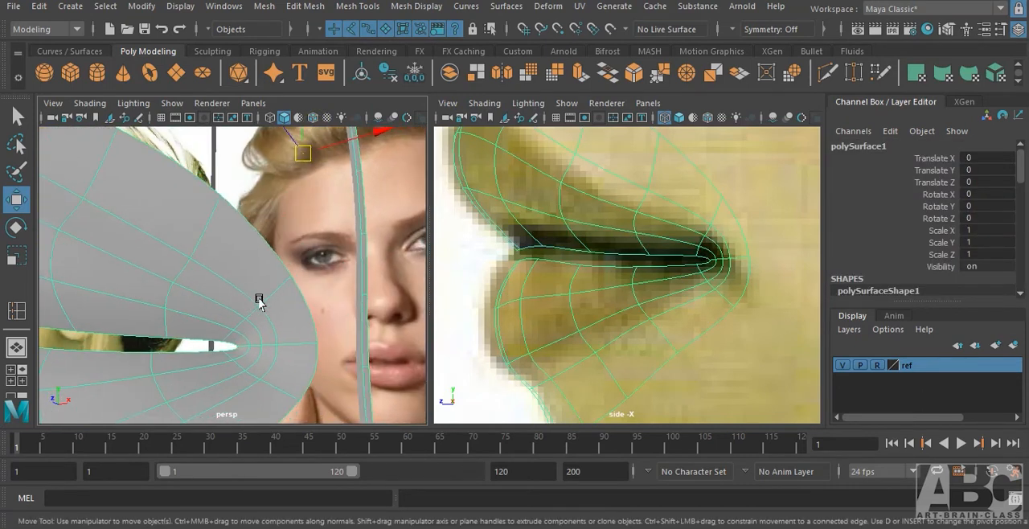
Switch to vertex selection and slide the new loop's upper mouth-corner vertex outward along its edge with curve snapping.
right_drag(241, 201, 236, 198)
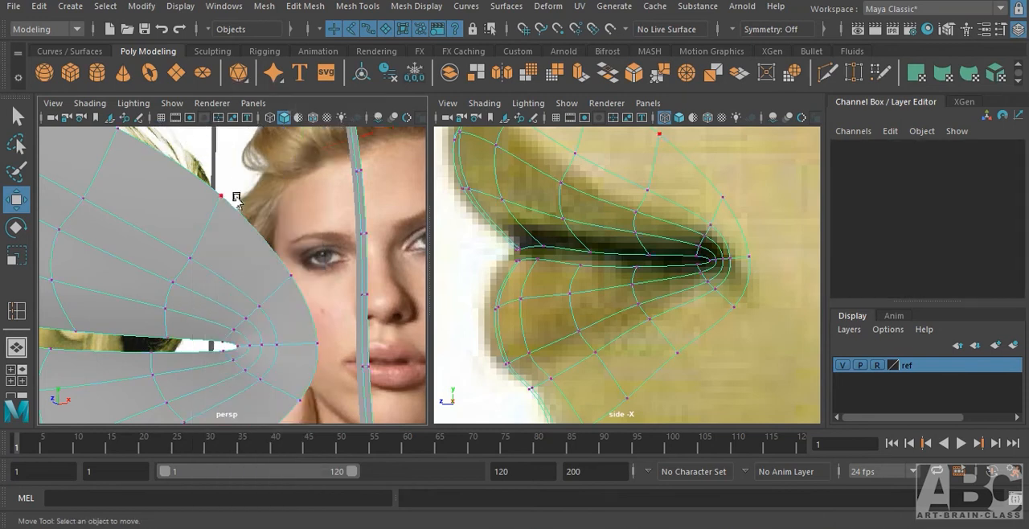
click(255, 307)
scroll(265, 301, up, 3)
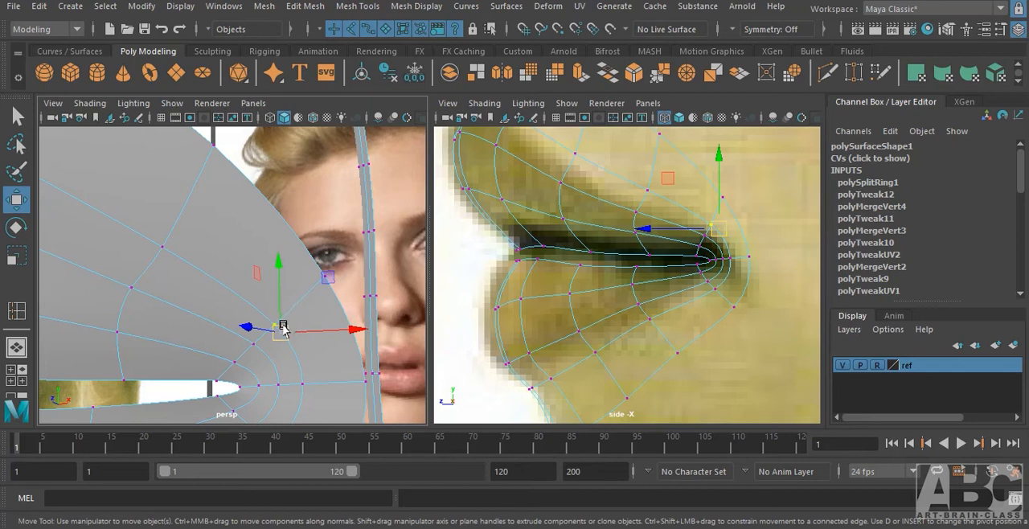
key(c)
click(282, 336)
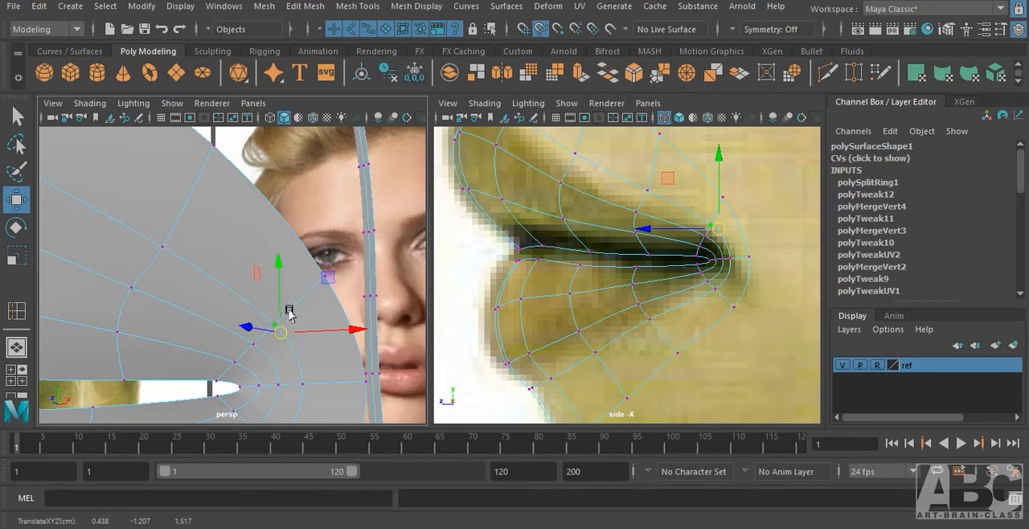
drag(290, 314, 302, 313)
Slide the new loop's middle mouth-corner vertex outward along its horizontal edge with curve snapping.
alt+drag(358, 423, 281, 323)
click(253, 319)
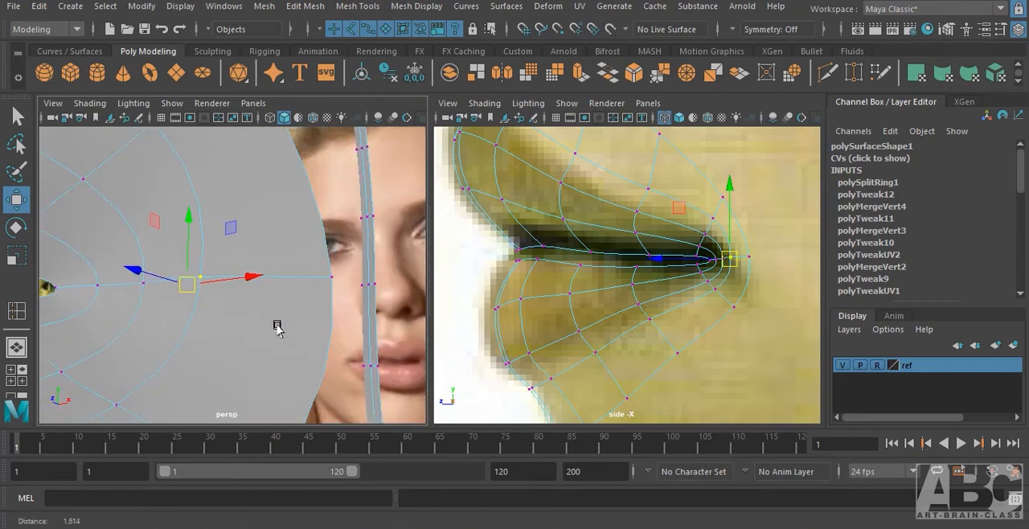
key(c)
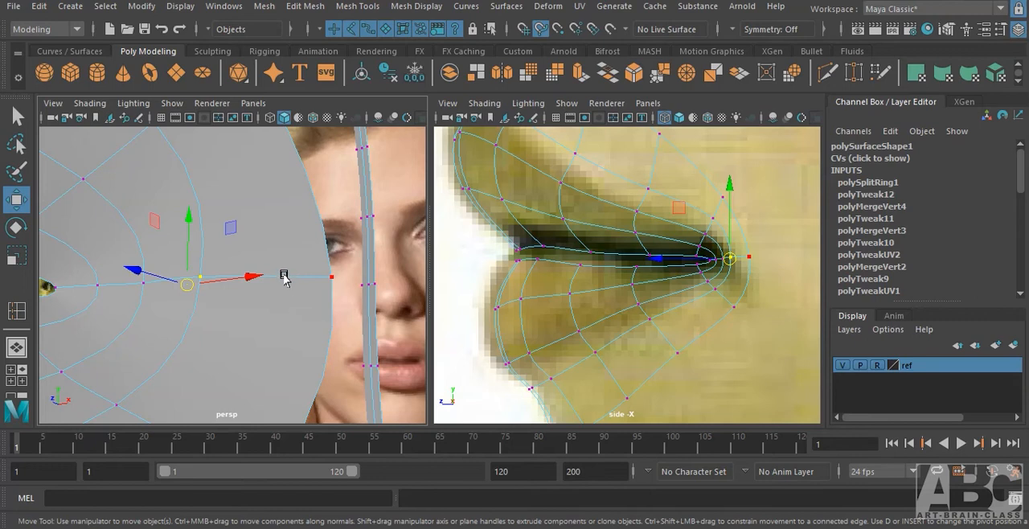
middle_drag(286, 278, 295, 286)
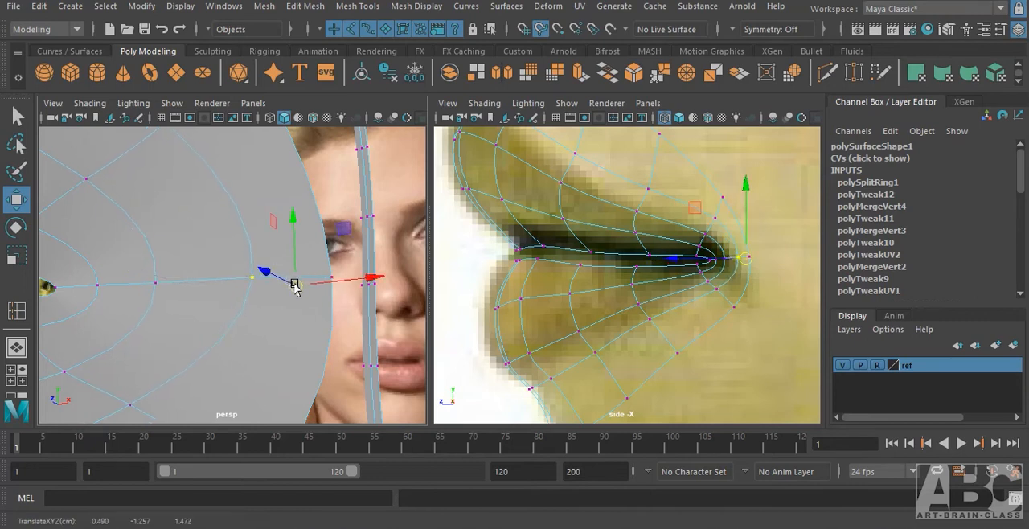
Slide the new loop's vertex just below the mouth corner outward along its diagonal edge with curve snapping.
alt+drag(238, 367, 250, 356)
alt+drag(280, 271, 275, 278)
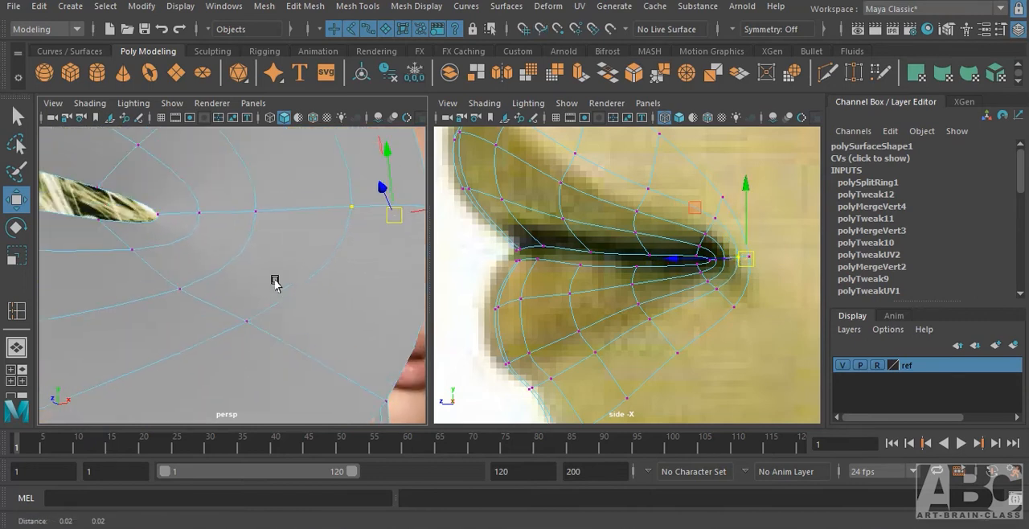
click(248, 324)
key(c)
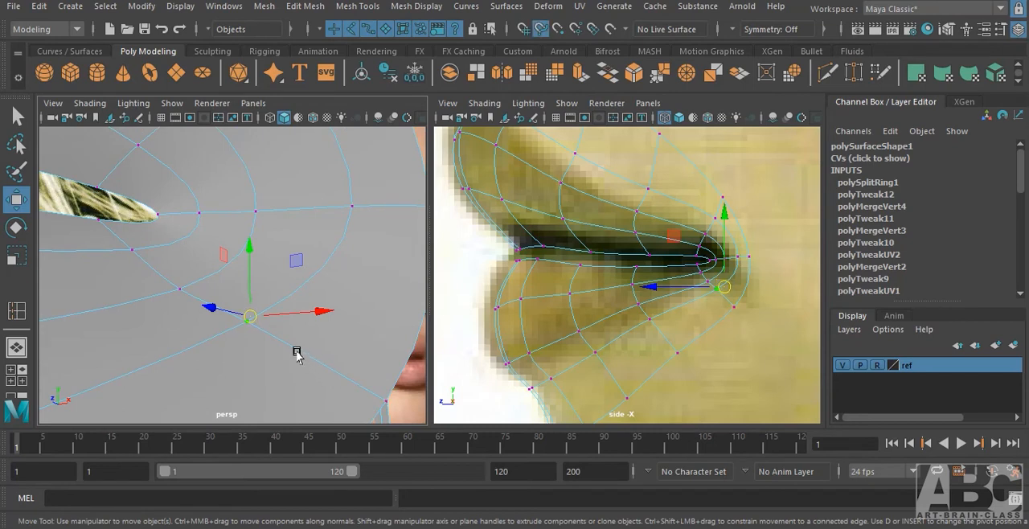
middle_drag(296, 353, 338, 347)
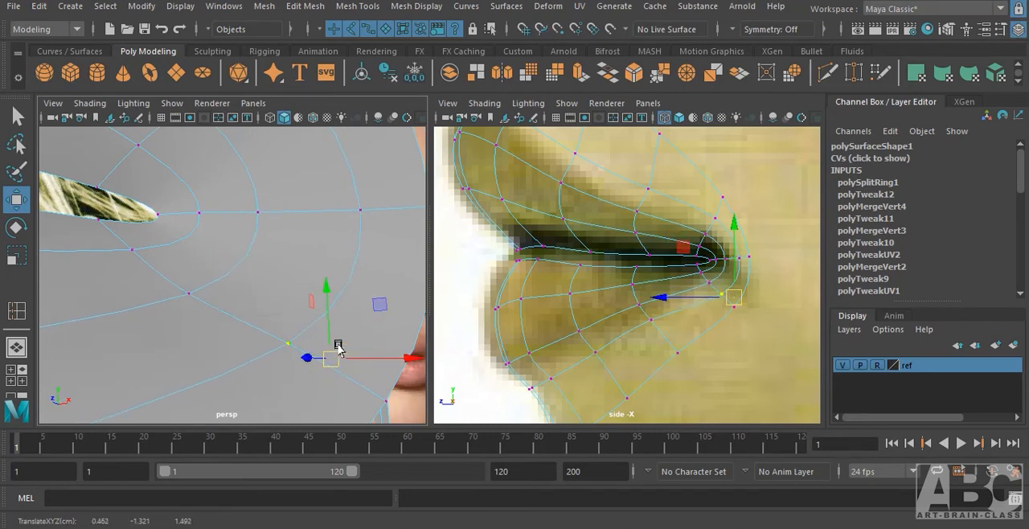
alt+right_drag(338, 347, 284, 346)
Slide the loop's next vertex under the lower lip slightly outward along its edge with curve snapping.
alt+drag(244, 345, 255, 324)
click(219, 316)
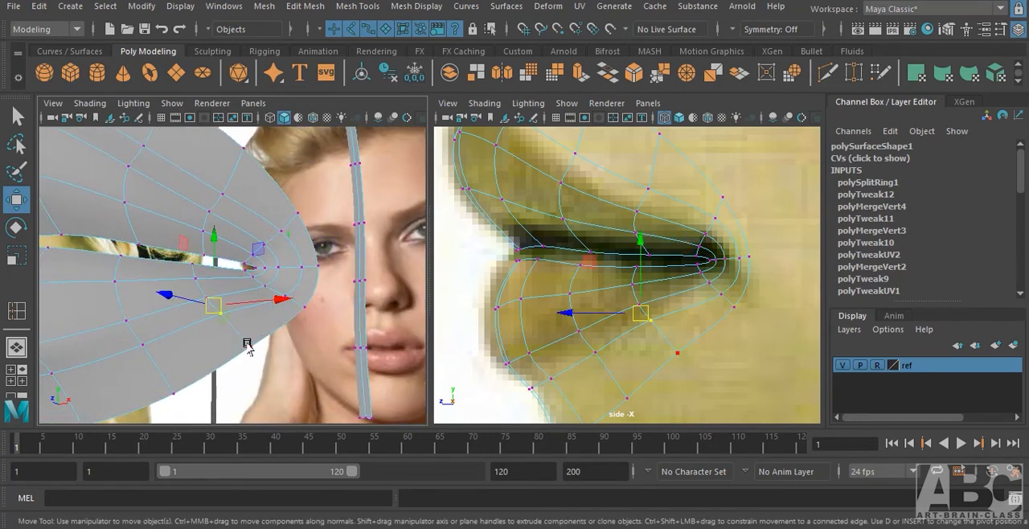
key(c)
middle_drag(226, 324, 223, 325)
Select the column of upper-lip vertices beside the centre, down to the mouth opening, and move it backward in depth.
alt+drag(307, 307, 261, 351)
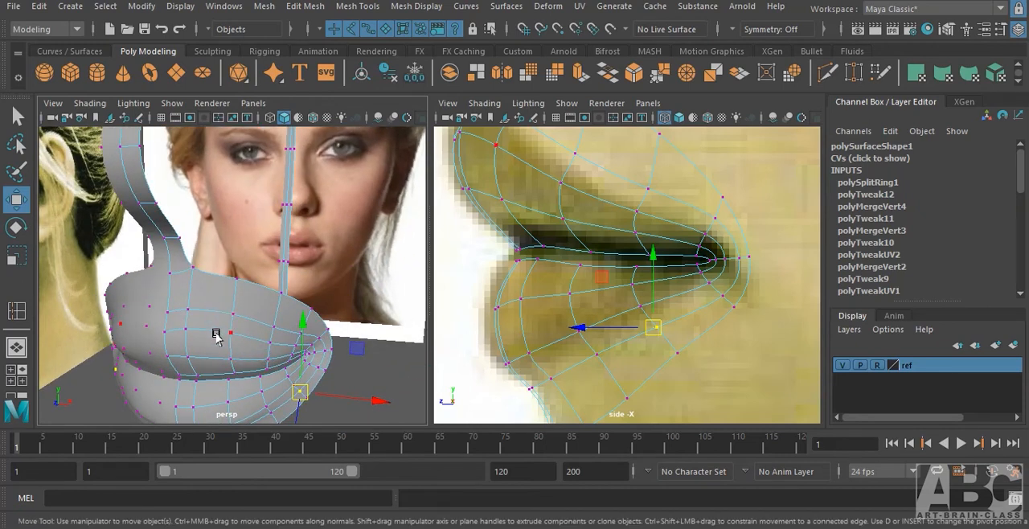
drag(242, 371, 242, 371)
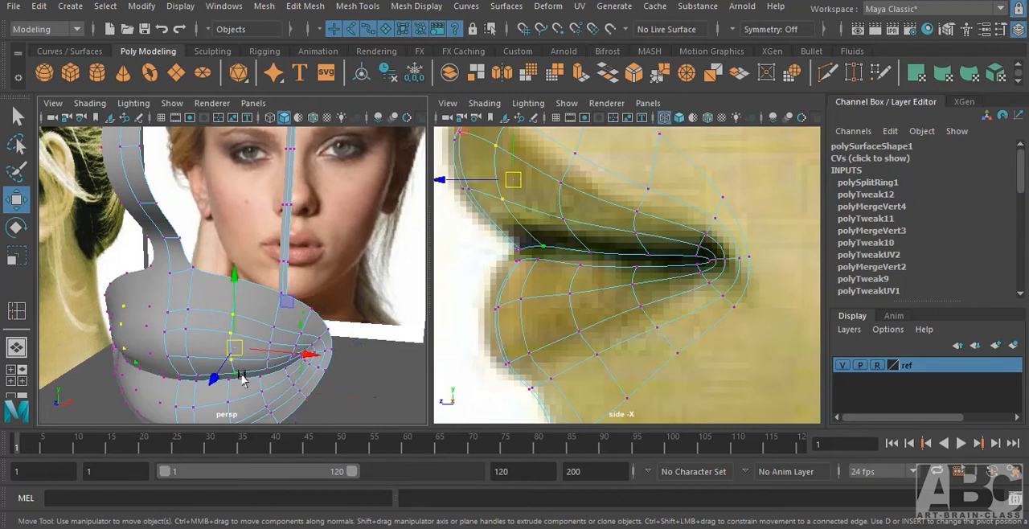
middle_drag(211, 382, 221, 380)
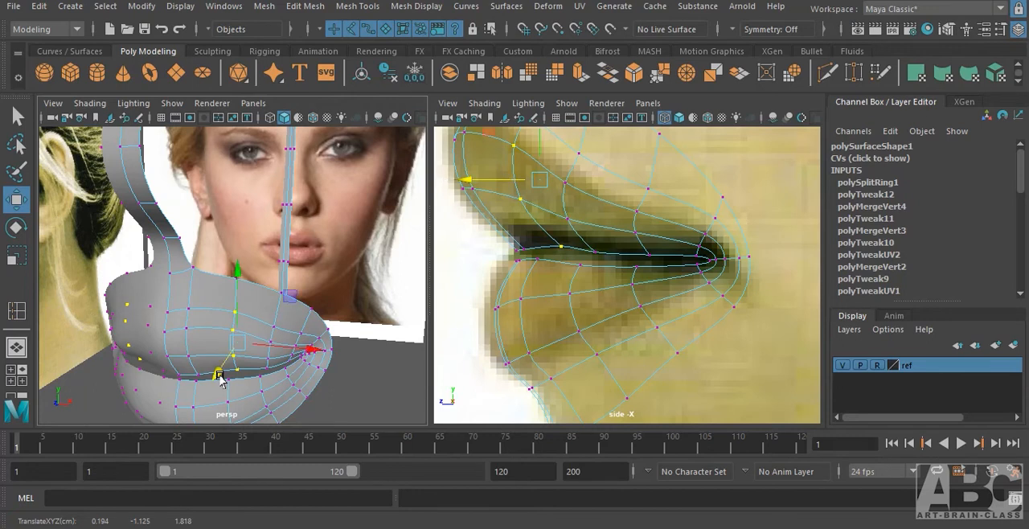
Shift the lowest two upper-lip vertices in the column beside the centre sideways, along with a vertex higher in that column.
alt+drag(349, 361, 311, 374)
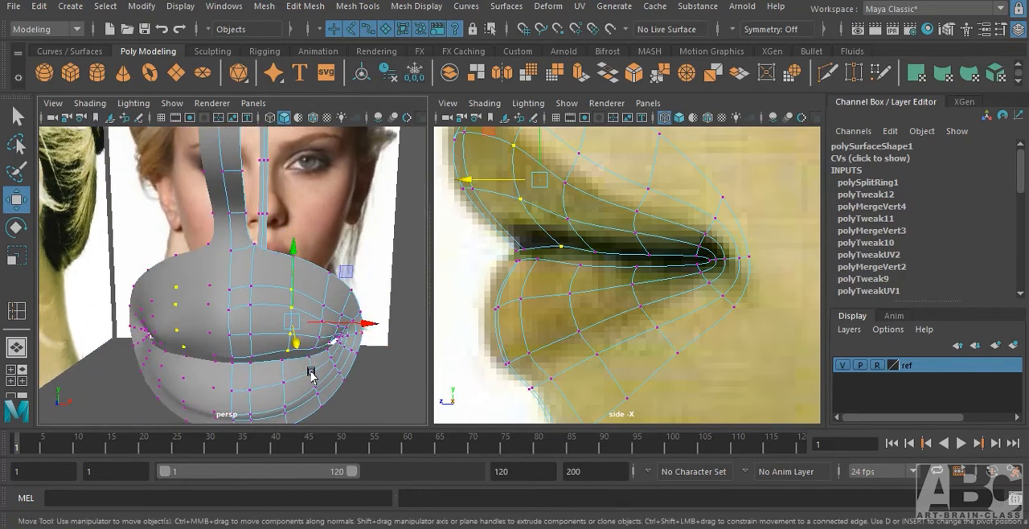
click(250, 340)
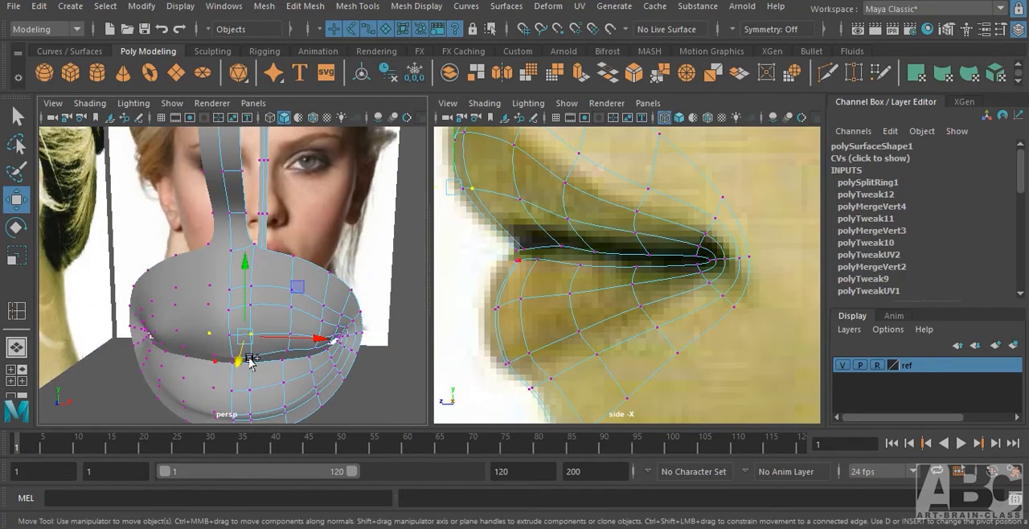
drag(251, 361, 277, 306)
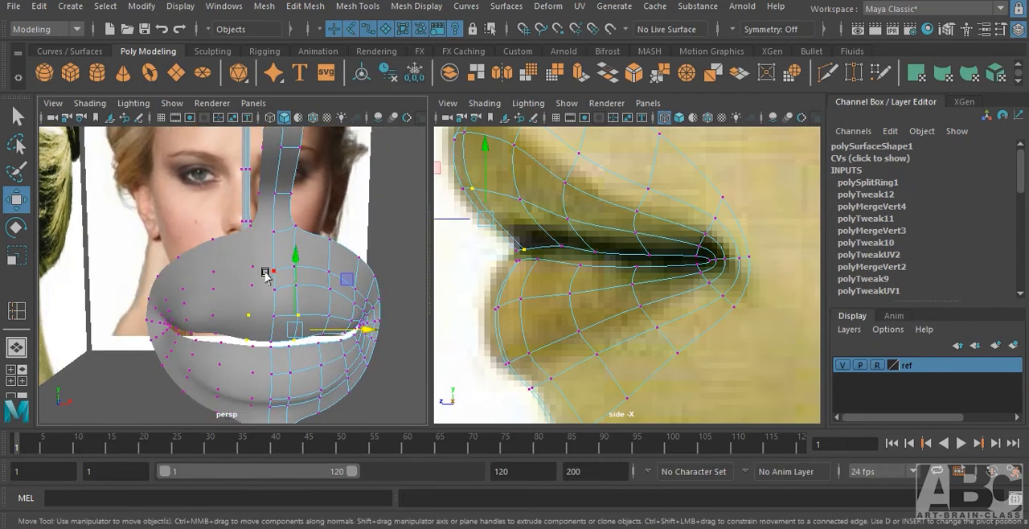
alt+drag(274, 274, 203, 279)
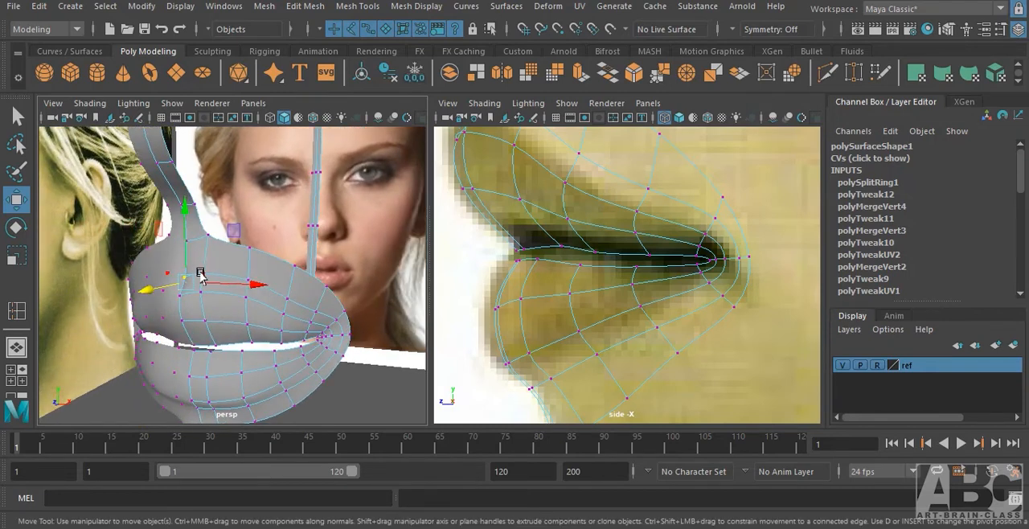
alt+drag(249, 324, 317, 317)
alt+right_drag(317, 317, 354, 307)
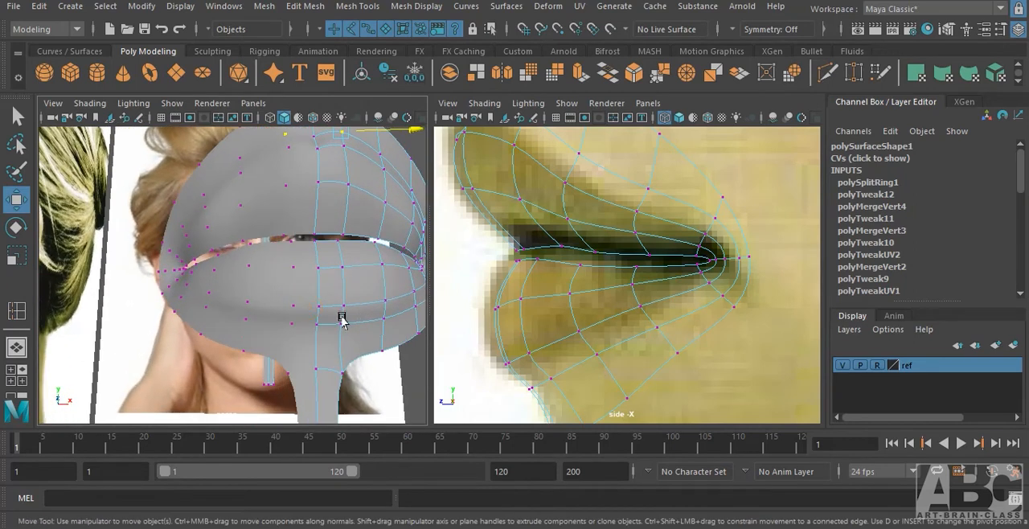
alt+drag(342, 316, 328, 321)
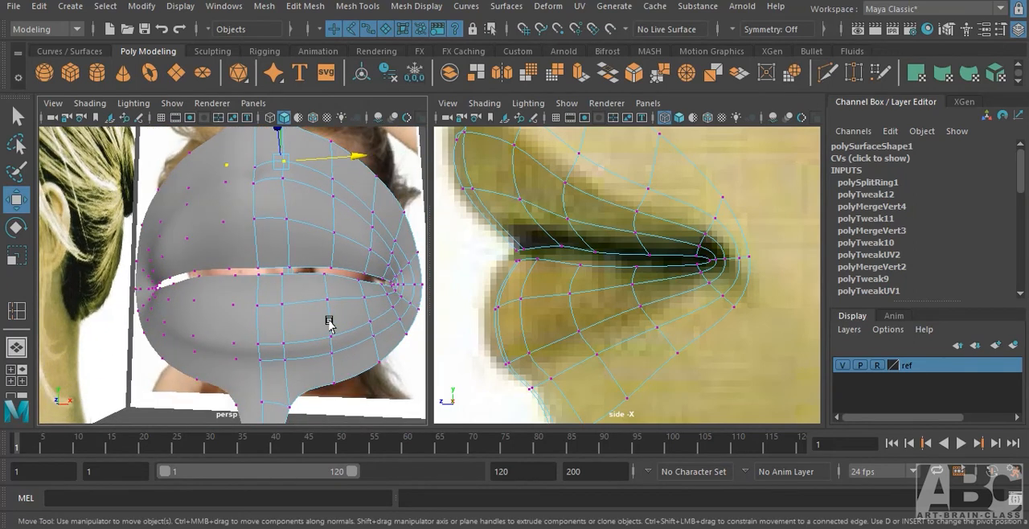
Select the lowest two upper-lip vertices in the third column from the centre and move them slightly backward in depth.
key(F8)
click(360, 367)
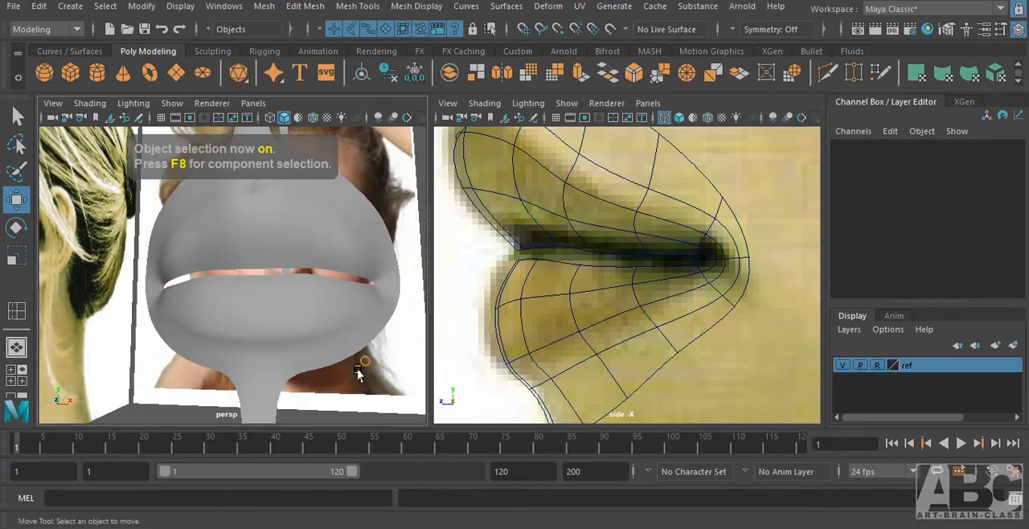
alt+drag(357, 369, 248, 404)
alt+drag(223, 349, 201, 339)
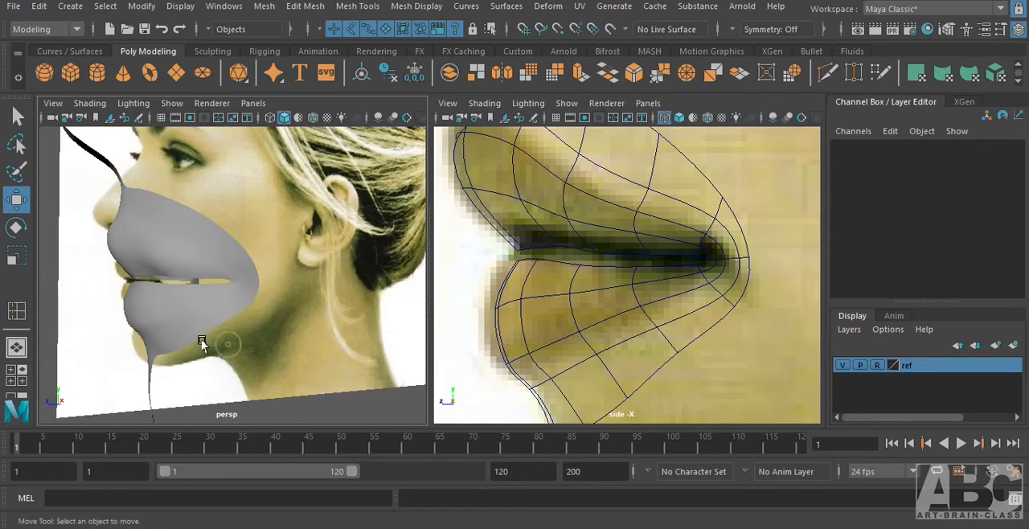
click(156, 266)
scroll(223, 269, up, 6)
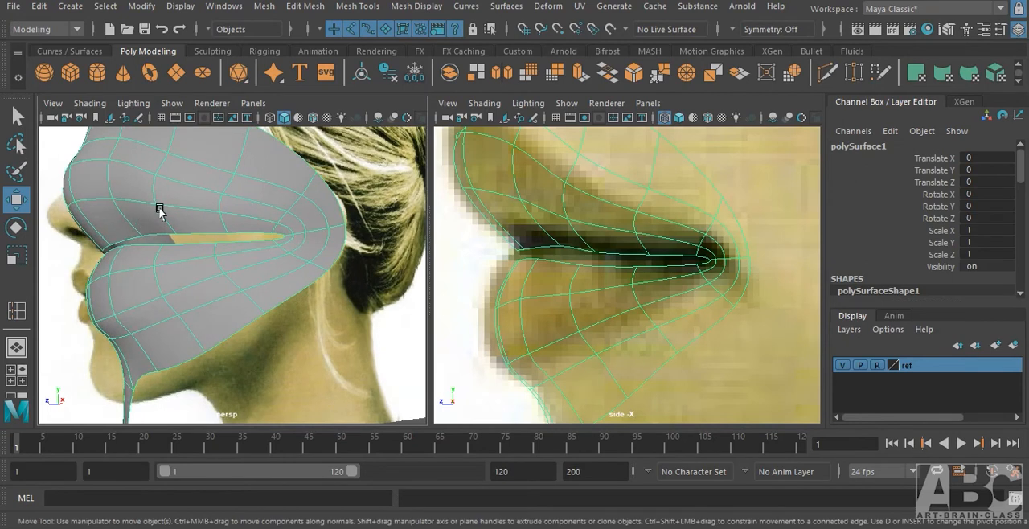
right_drag(160, 210, 92, 142)
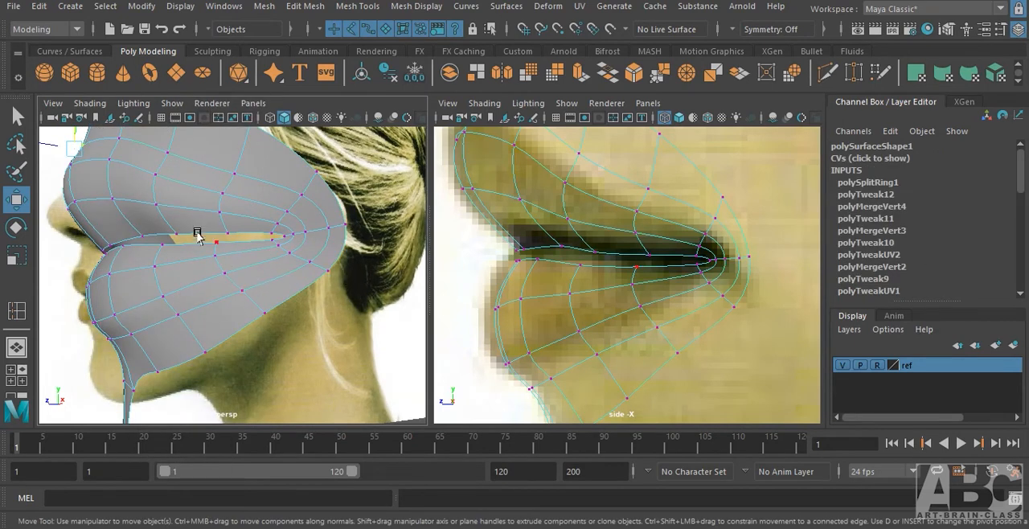
drag(150, 201, 181, 235)
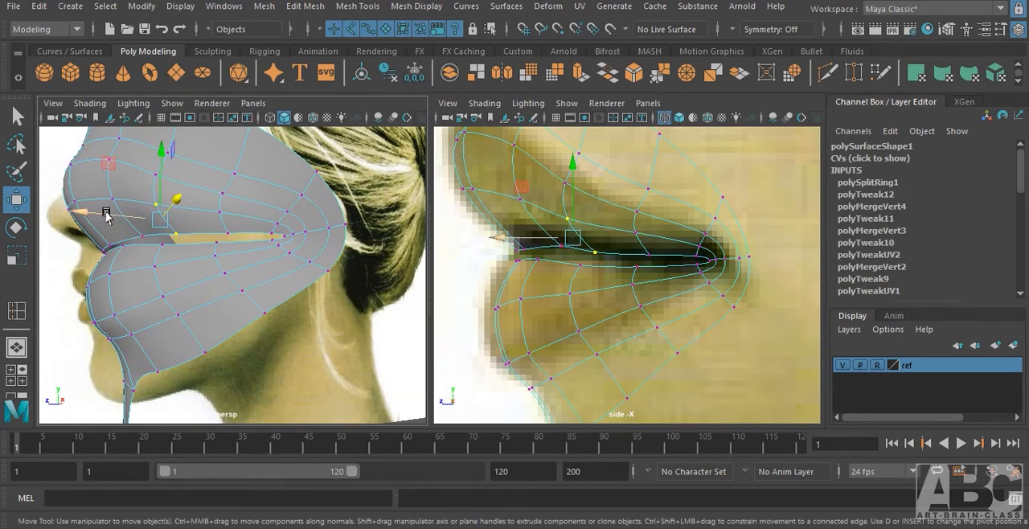
drag(106, 212, 116, 213)
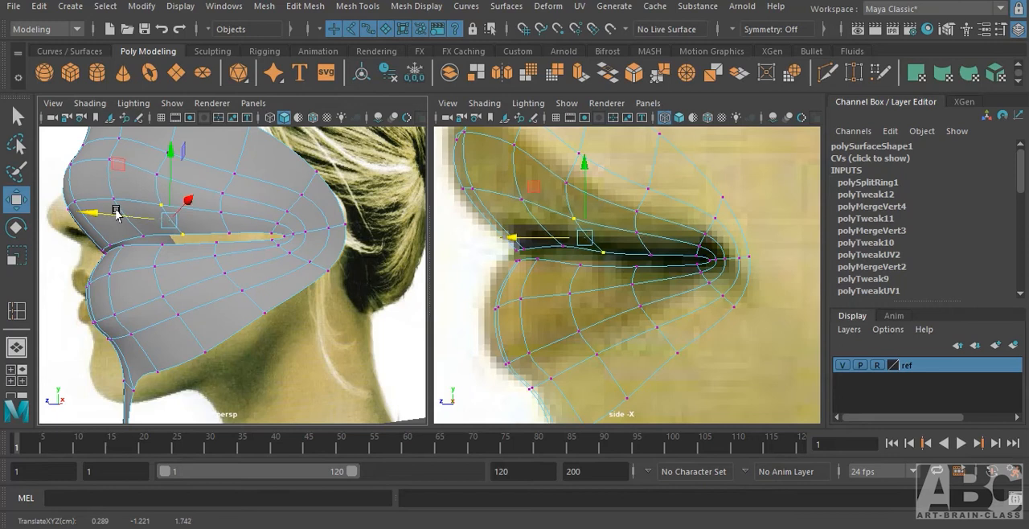
Select the upper-lip rim vertex in the second column from the centre and adjust its height along the mouth opening.
alt+drag(229, 281, 194, 302)
drag(223, 264, 222, 268)
alt+drag(207, 311, 310, 282)
key(space)
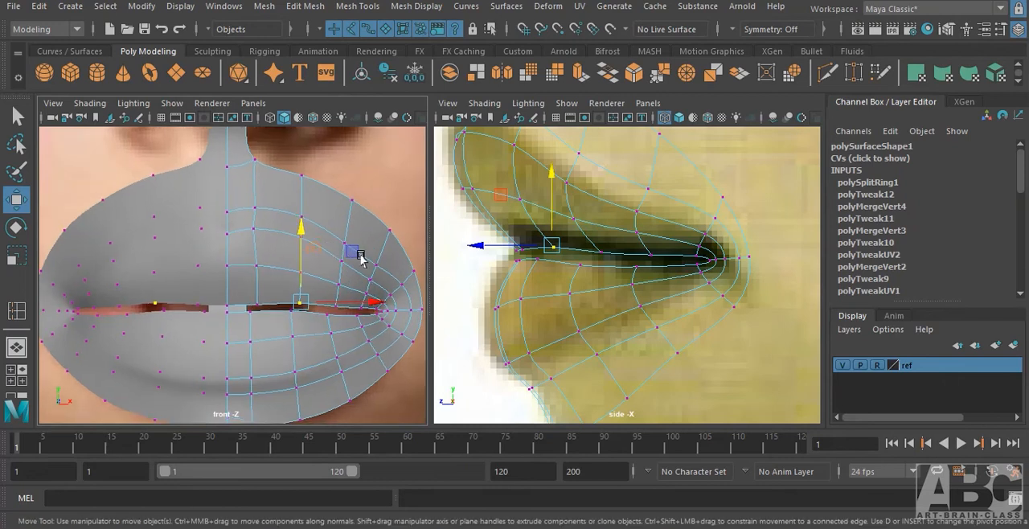
mouse_move(321, 274)
alt+middle_down()
mouse_move(326, 281)
mouse_move(329, 270)
alt+middle_up()
scroll(312, 278, down, 6)
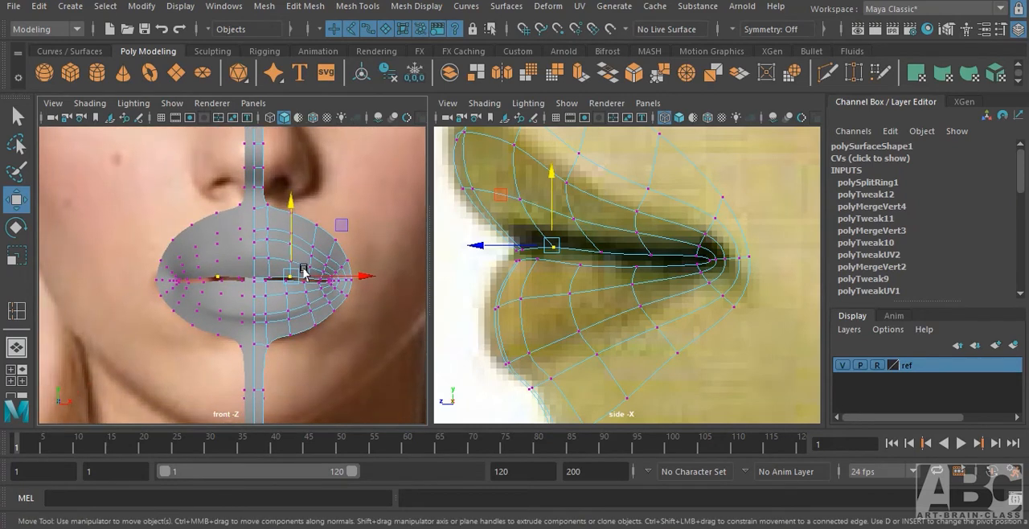
scroll(304, 271, up, 1)
Return to object selection, deselect the mesh, and display the side view shaded with two-sided lighting.
key(F8)
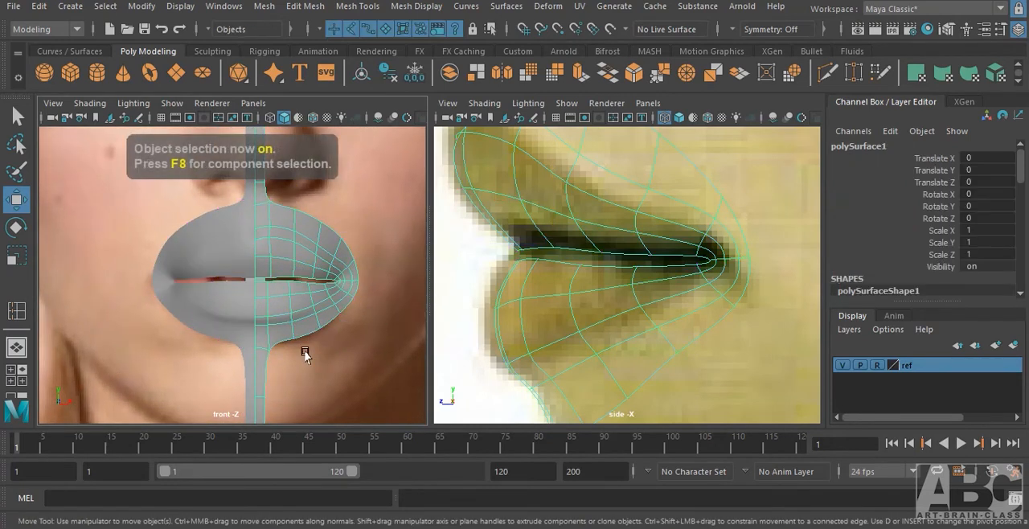
key(f)
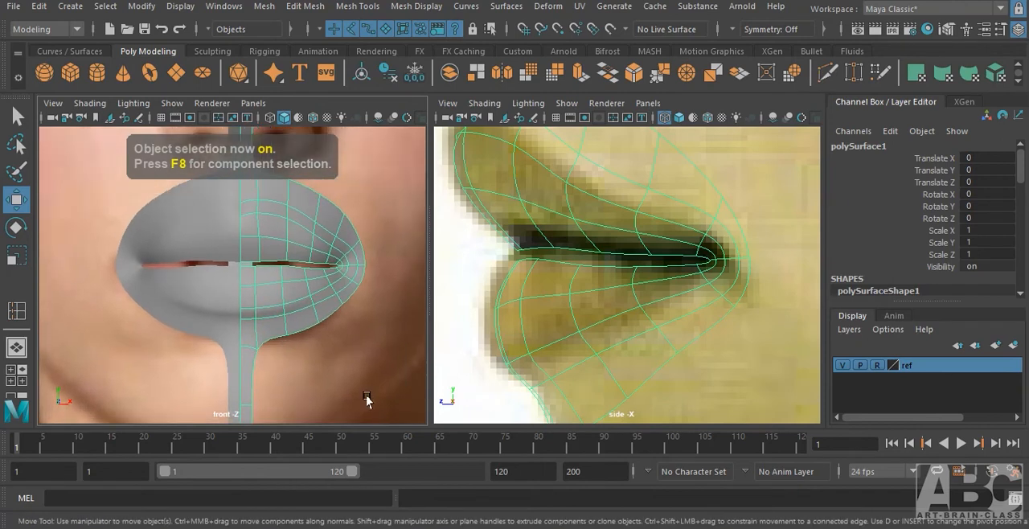
click(363, 395)
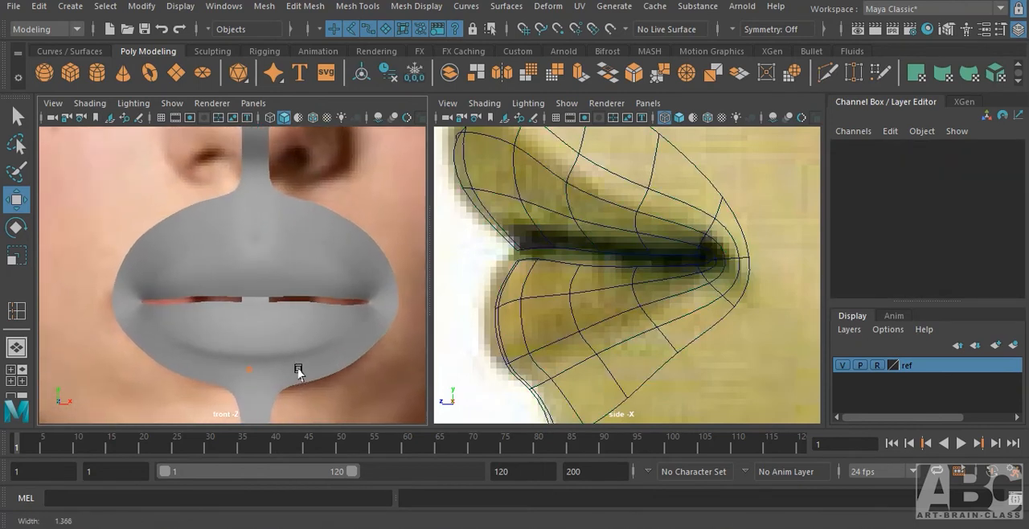
alt+right_drag(367, 356, 488, 354)
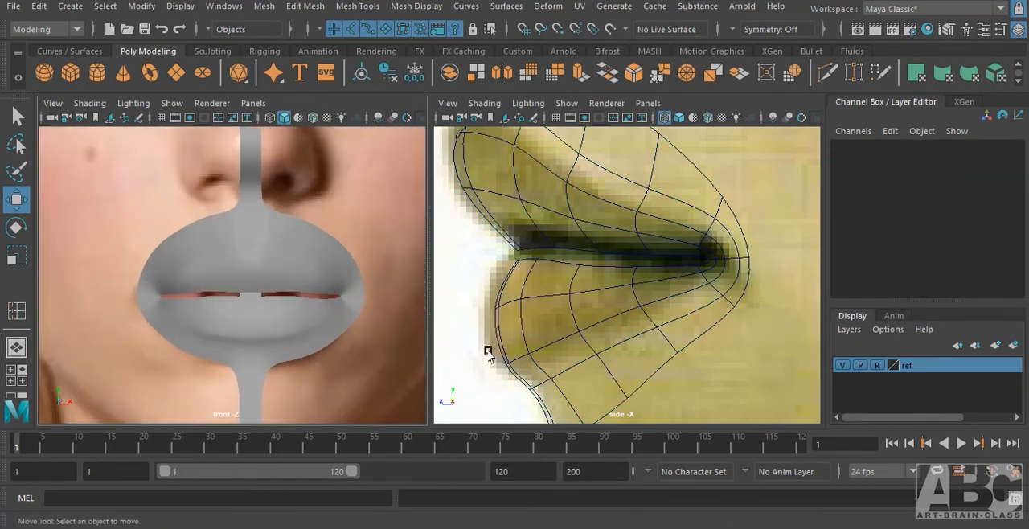
alt+right_drag(703, 297, 815, 299)
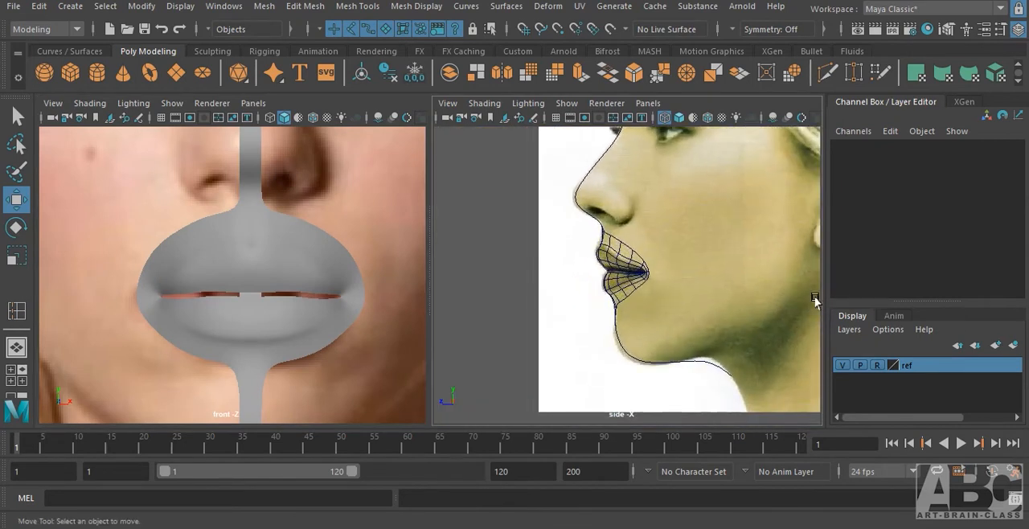
key(5)
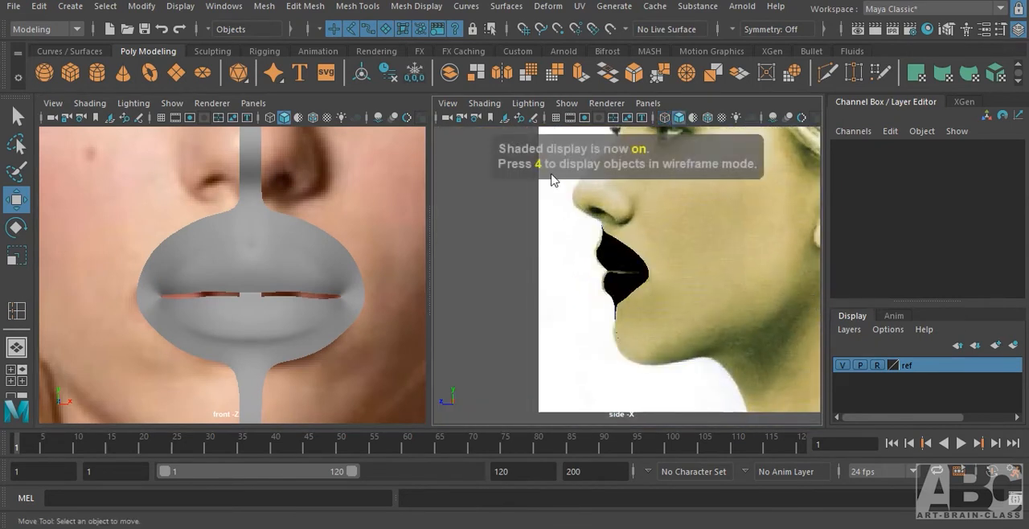
click(528, 103)
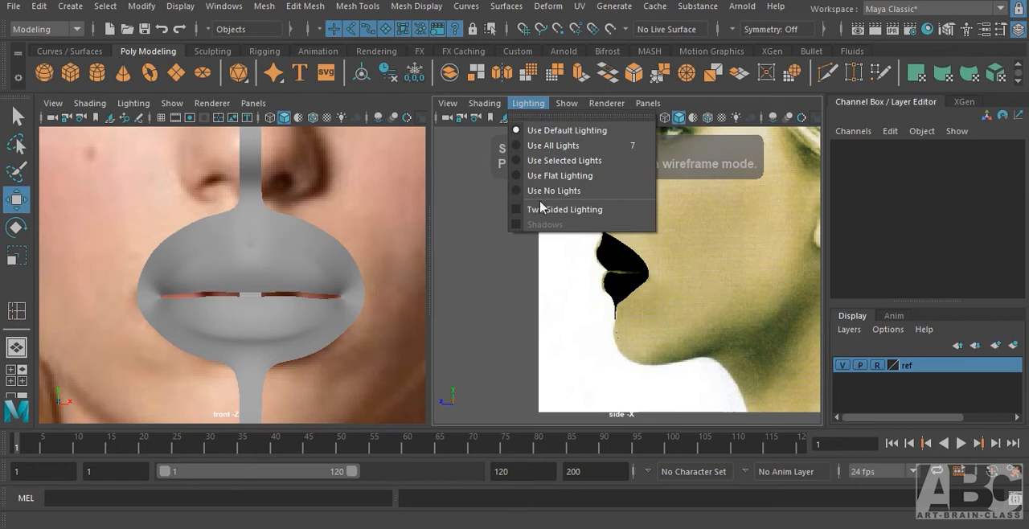
click(540, 207)
Move the upper-lip vertices just below the fullest point near the centre slightly forward to match the side profile.
alt+right_drag(558, 338, 651, 361)
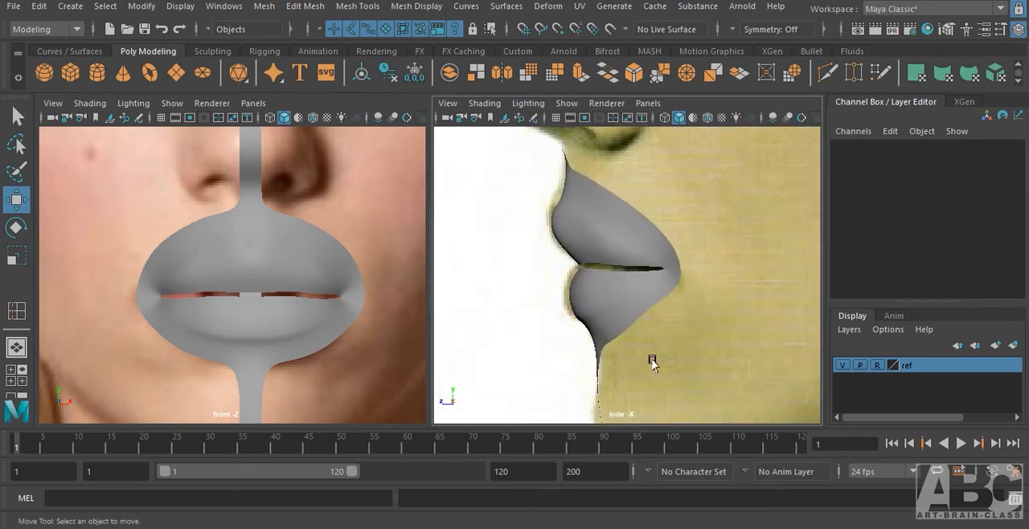
alt+middle_drag(610, 317, 647, 329)
alt+right_drag(614, 276, 564, 135)
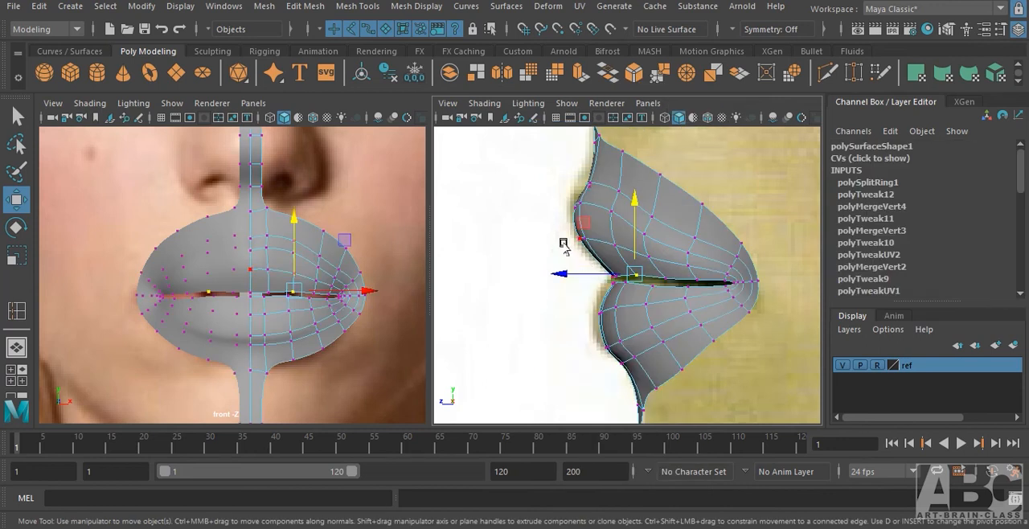
drag(591, 251, 575, 241)
Adjust the front lower-lip vertices to the side profile and raise the lower lip's rim vertices toward the upper lip.
drag(586, 305, 613, 319)
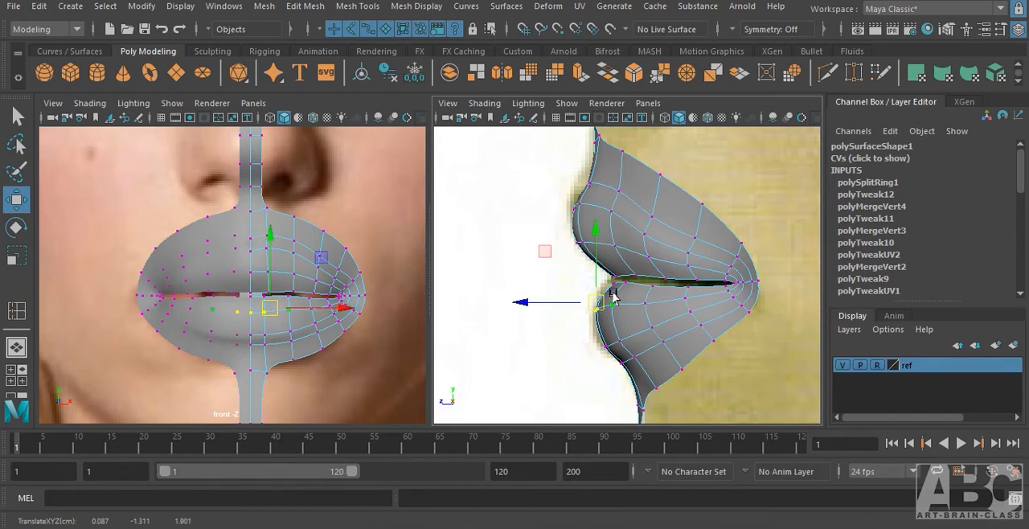
alt+right_drag(643, 295, 764, 294)
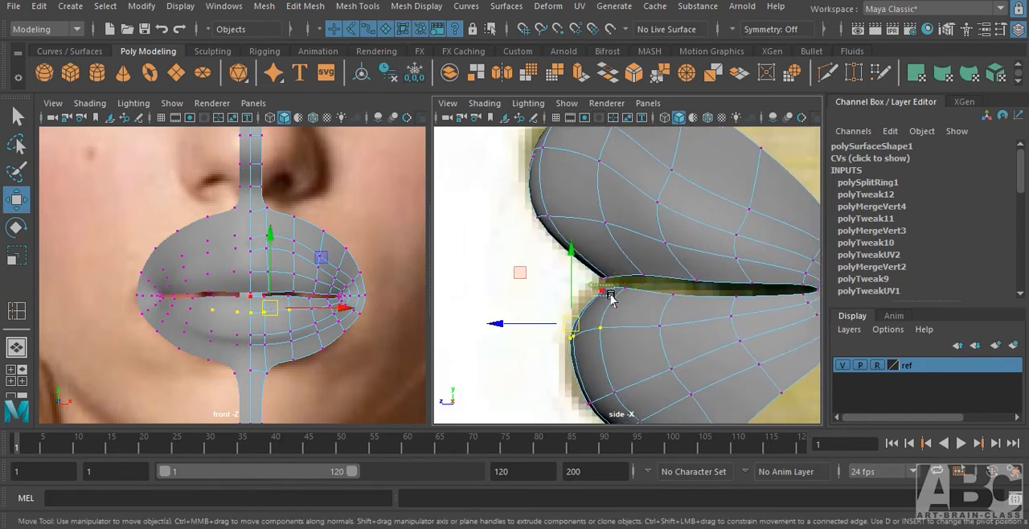
mouse_move(610, 295)
mouse_down()
mouse_move(627, 301)
mouse_move(603, 284)
mouse_up()
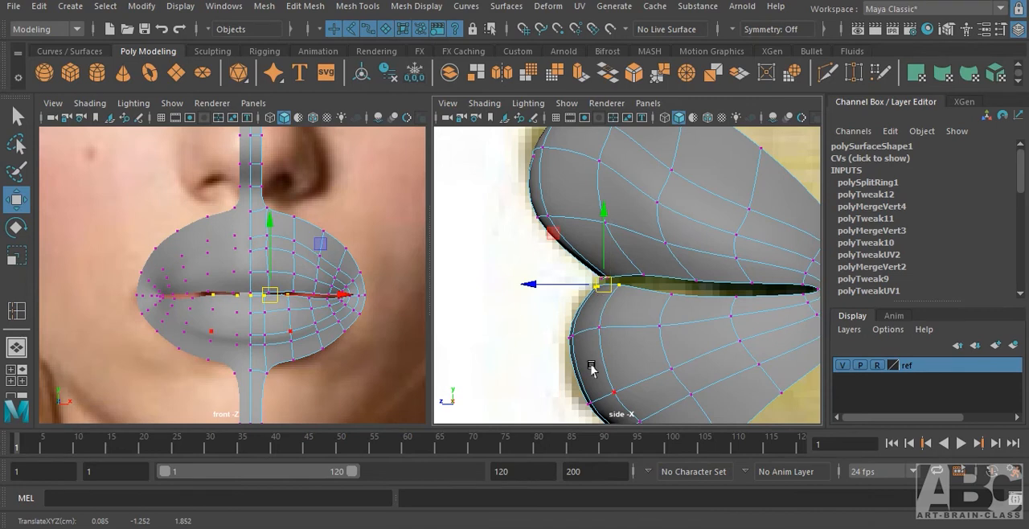
Move the two vertex rows under the lower lip forward to the profile, and pull the lower row back in depth.
alt+middle_drag(590, 365, 577, 329)
drag(546, 337, 641, 402)
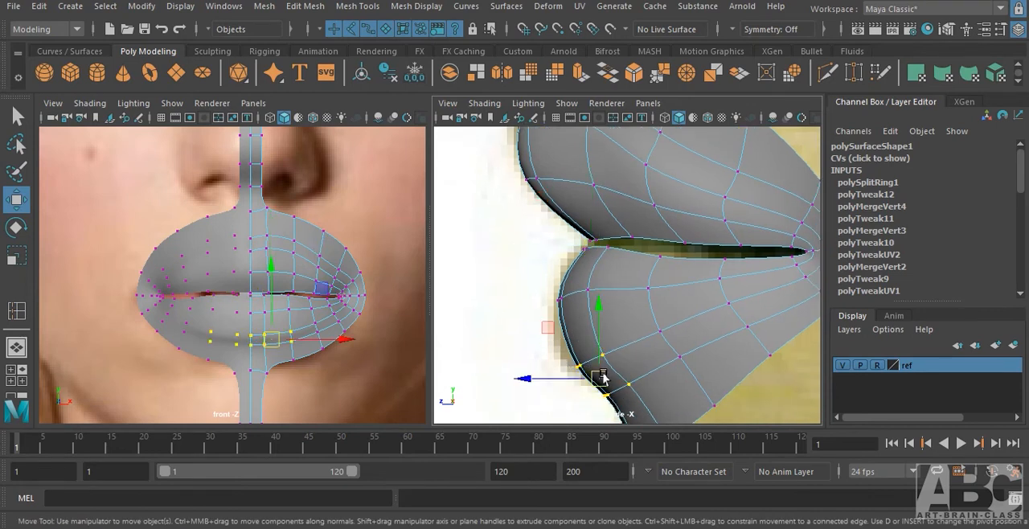
drag(603, 376, 594, 379)
alt+middle_drag(649, 388, 642, 335)
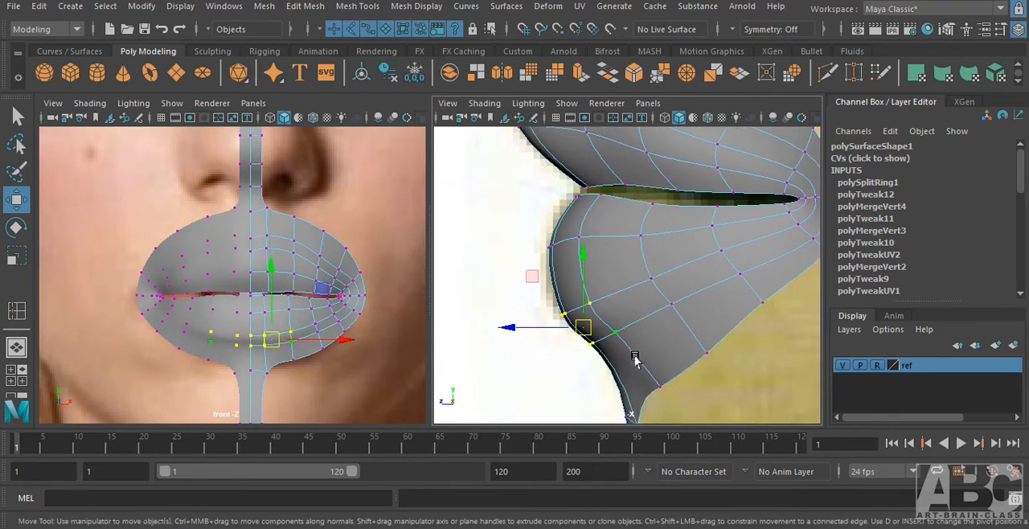
drag(592, 334, 610, 333)
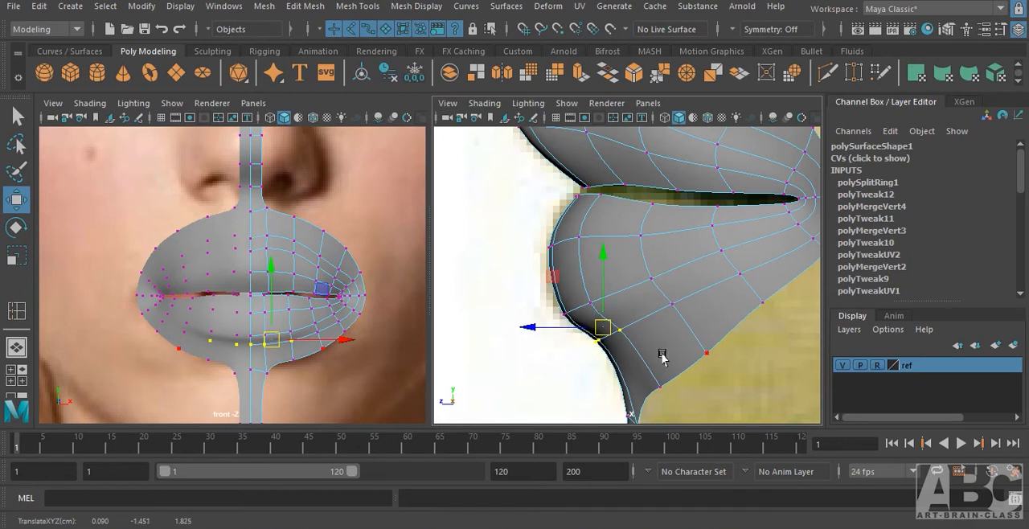
alt+middle_drag(686, 381, 681, 294)
alt+middle_drag(649, 251, 638, 332)
alt+middle_drag(637, 292, 576, 327)
Return to object selection, check the lips in the front view, and turn off smooth preview on the mouth mesh.
click(378, 327)
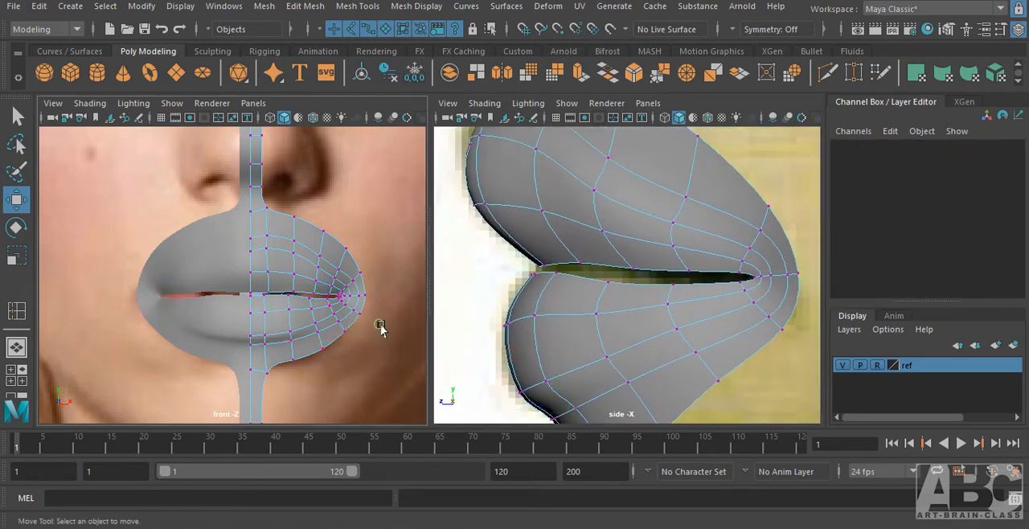
key(F8)
click(356, 338)
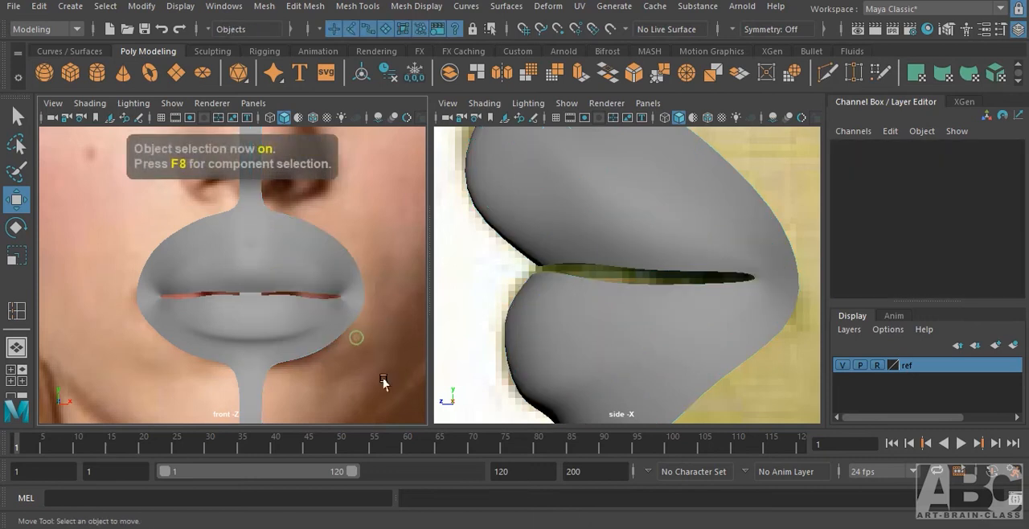
alt+middle_drag(344, 347, 354, 294)
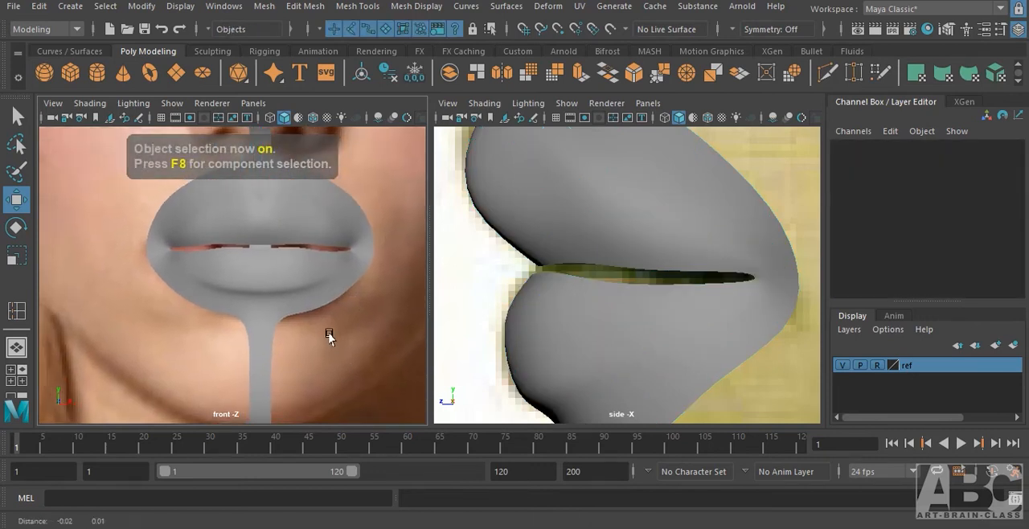
mouse_move(329, 333)
alt+middle_down()
mouse_move(347, 382)
mouse_move(340, 340)
alt+middle_up()
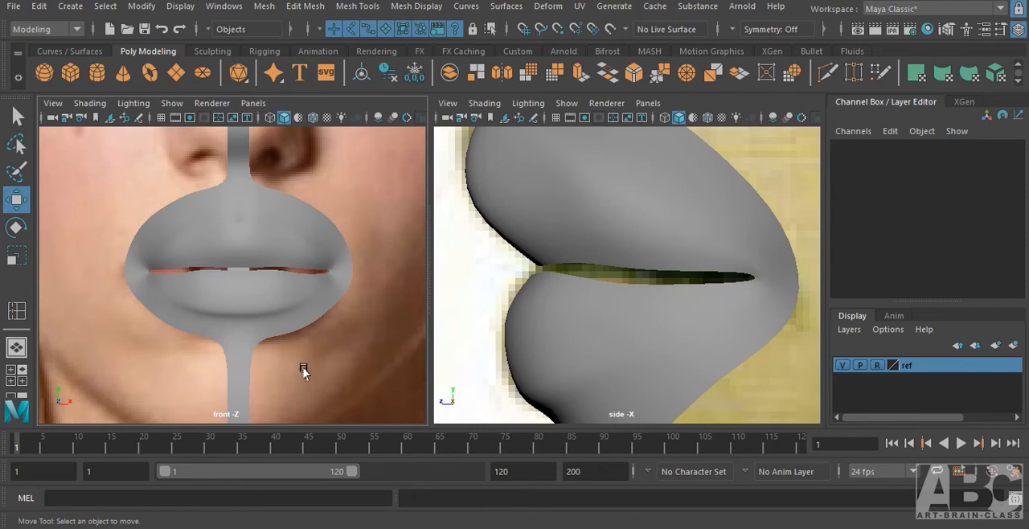
click(293, 323)
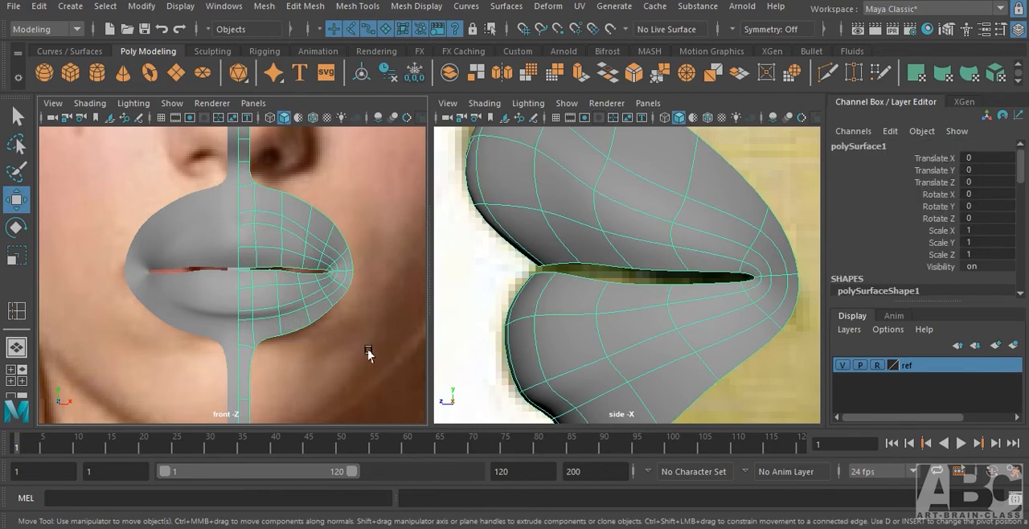
key(1)
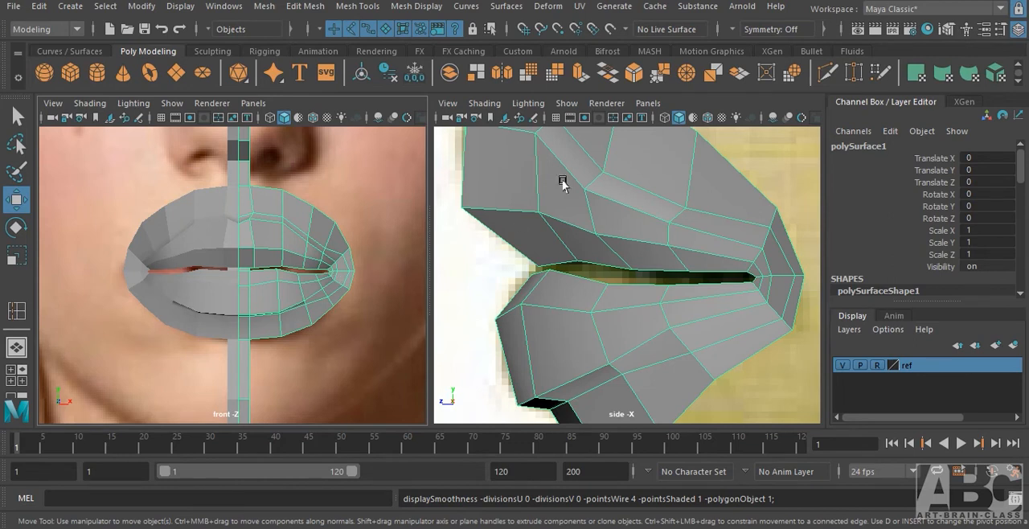
Extrude the border edges above the upper lip upward toward the nose and shift the new edge row forward to the side profile.
alt+middle_drag(562, 183, 623, 406)
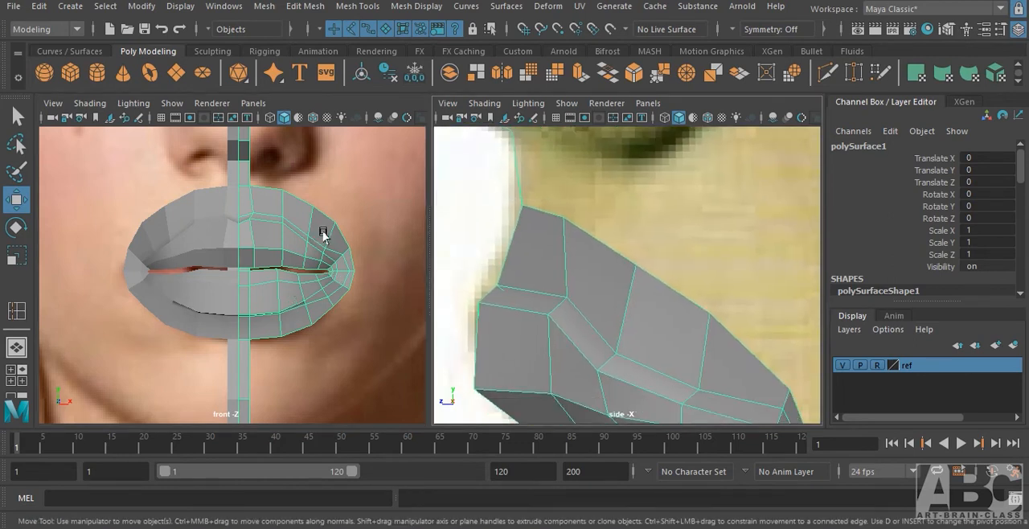
right_drag(278, 224, 299, 190)
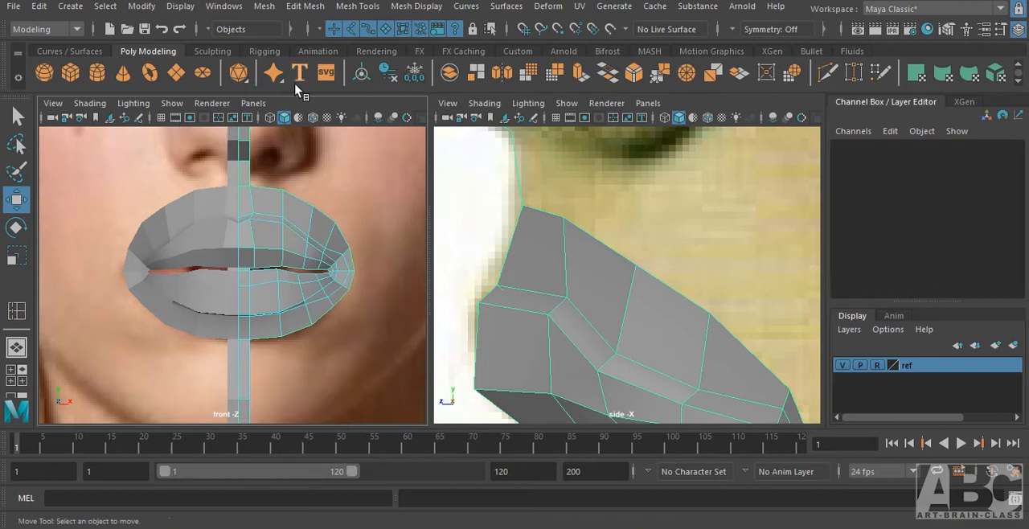
click(263, 187)
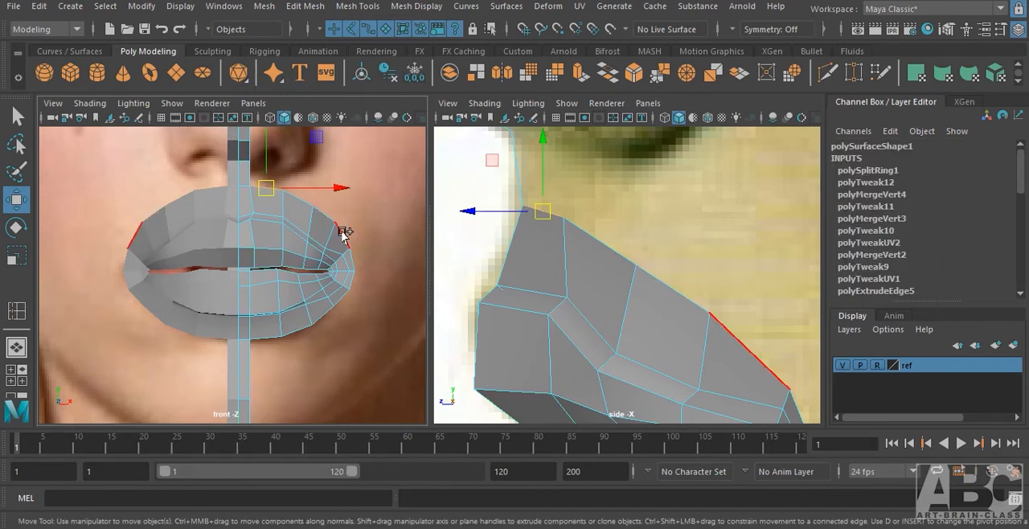
double_click(344, 233)
shift+drag(298, 195, 298, 169)
alt+middle_drag(633, 226, 638, 260)
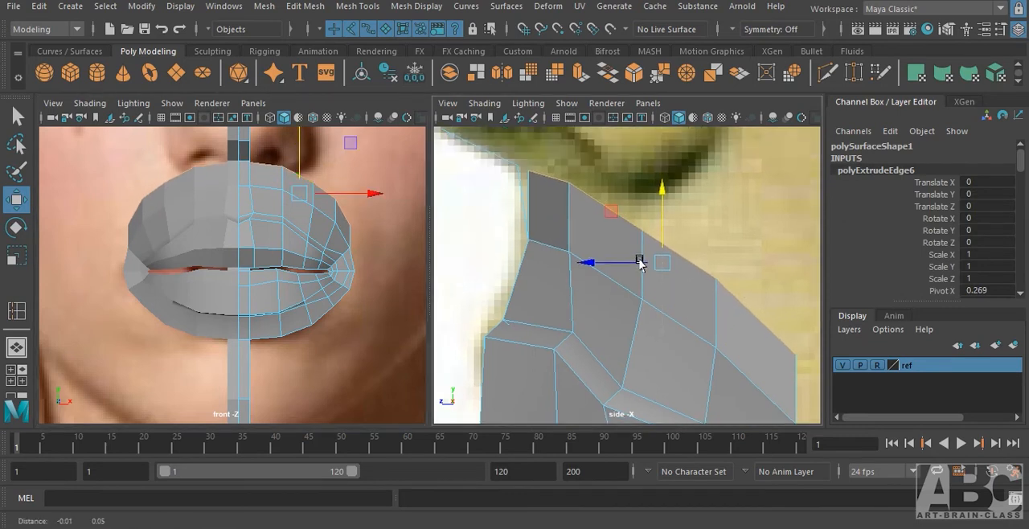
drag(660, 257, 651, 258)
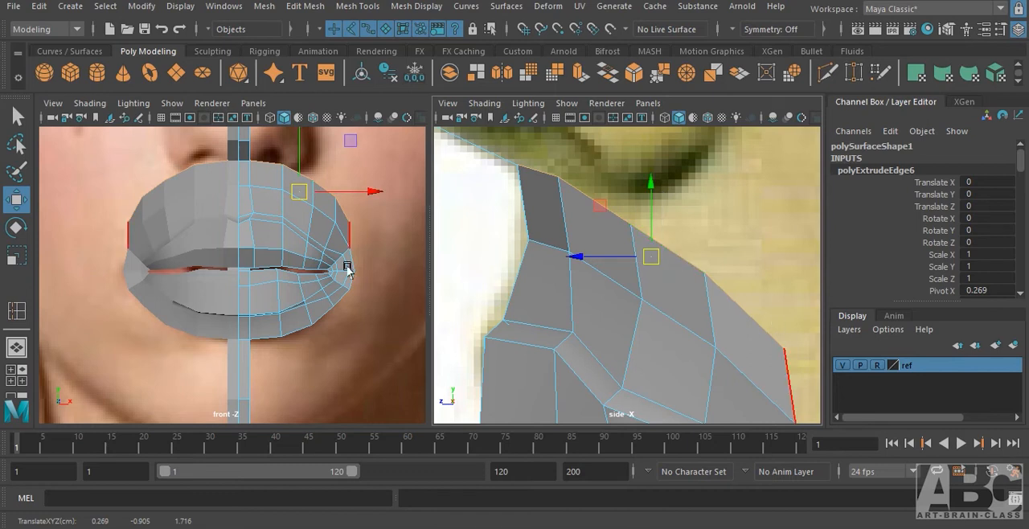
Fan out the upper strip's outer vertices, moving the corner ones outward and down and adjusting those nearer the centre in the front view.
right_drag(335, 209, 324, 210)
alt+middle_drag(369, 256, 335, 263)
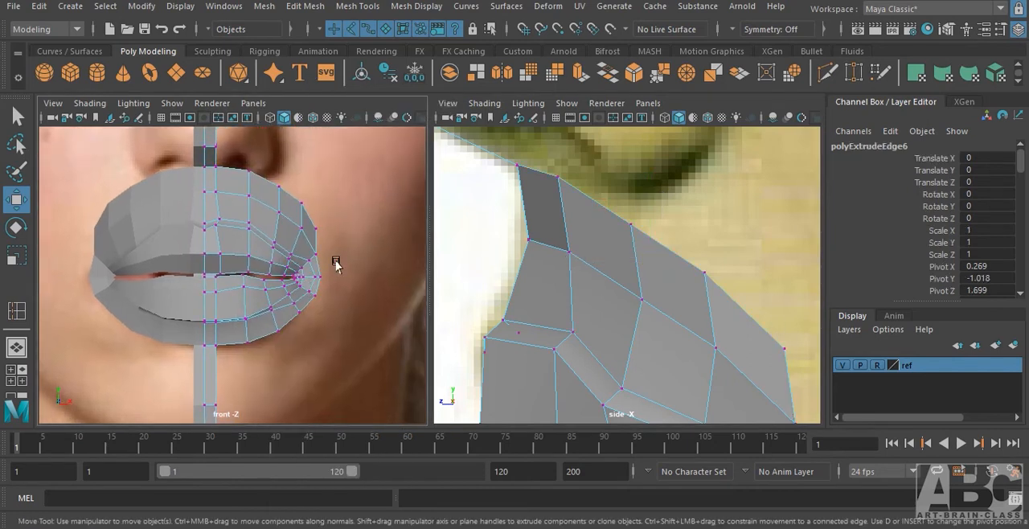
click(318, 231)
drag(318, 231, 338, 243)
drag(297, 201, 315, 208)
click(276, 175)
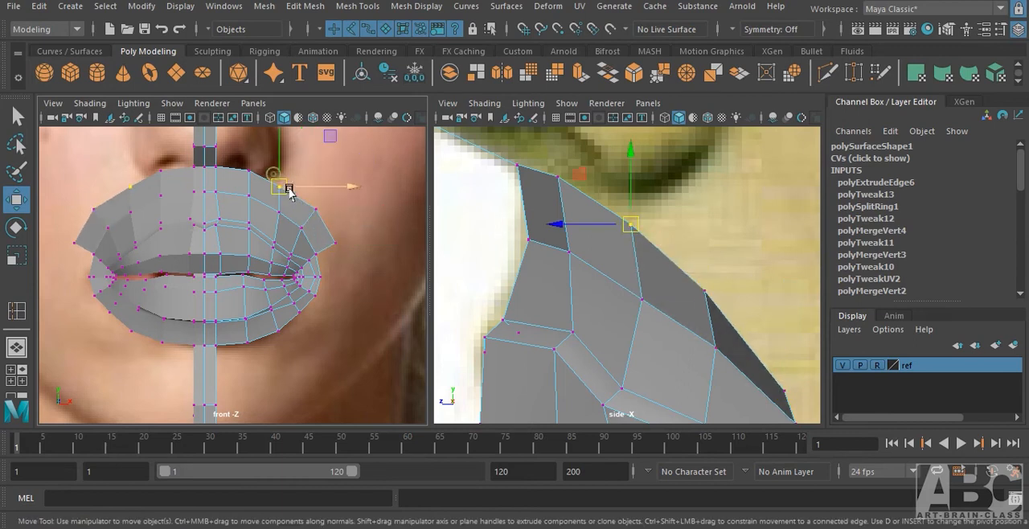
click(249, 170)
drag(249, 171, 253, 191)
click(250, 195)
Move the outermost corner vertex of the upper strip backward in depth in the side view.
alt+middle_drag(334, 284, 369, 223)
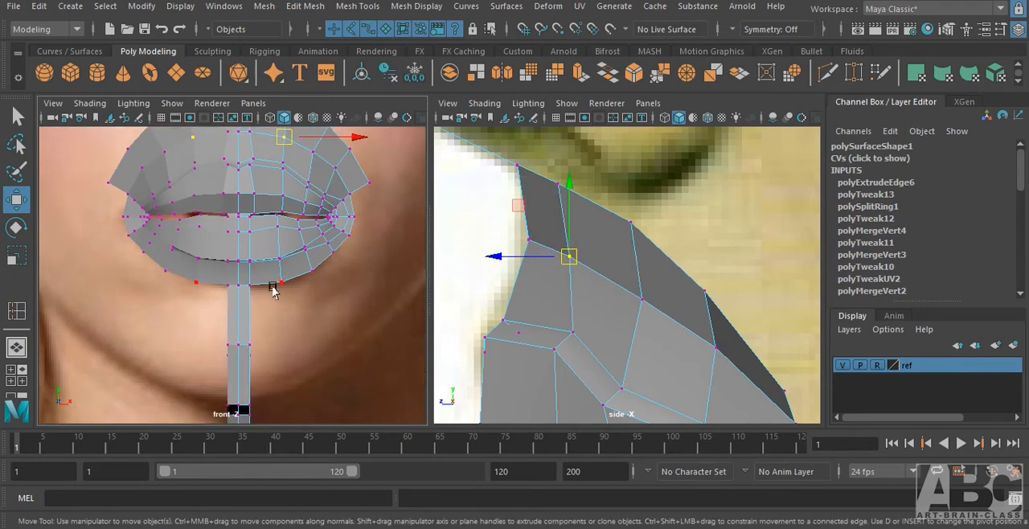
scroll(663, 290, down, 5)
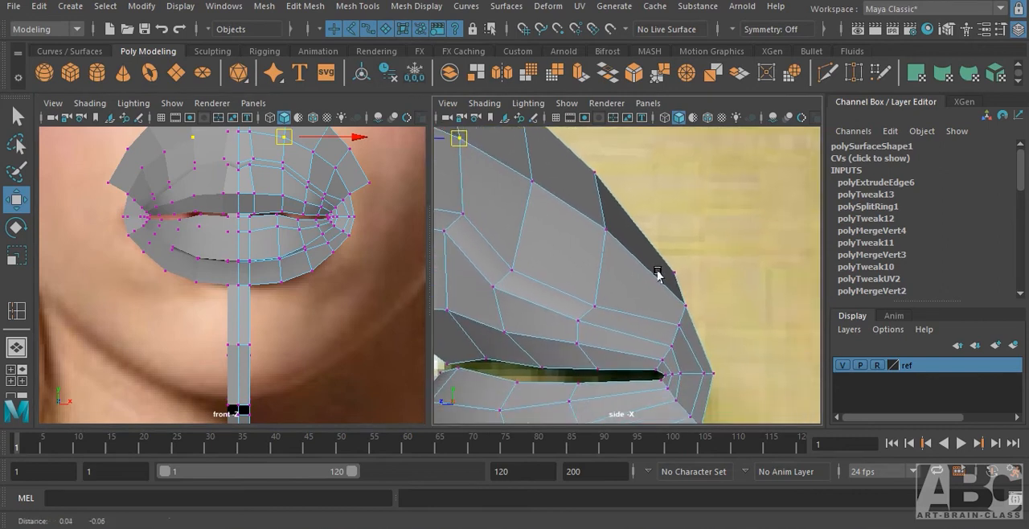
click(662, 277)
mouse_move(662, 279)
mouse_down()
mouse_move(674, 268)
mouse_move(665, 272)
mouse_up()
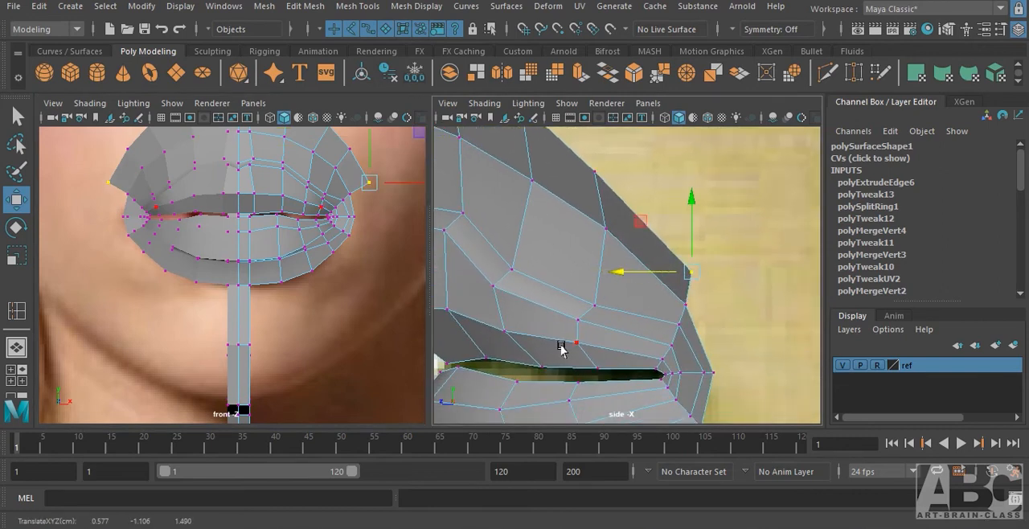
Extrude the border edges below the lower lip downward toward the chin and move the new edge row forward to the side profile.
right_drag(259, 138, 259, 109)
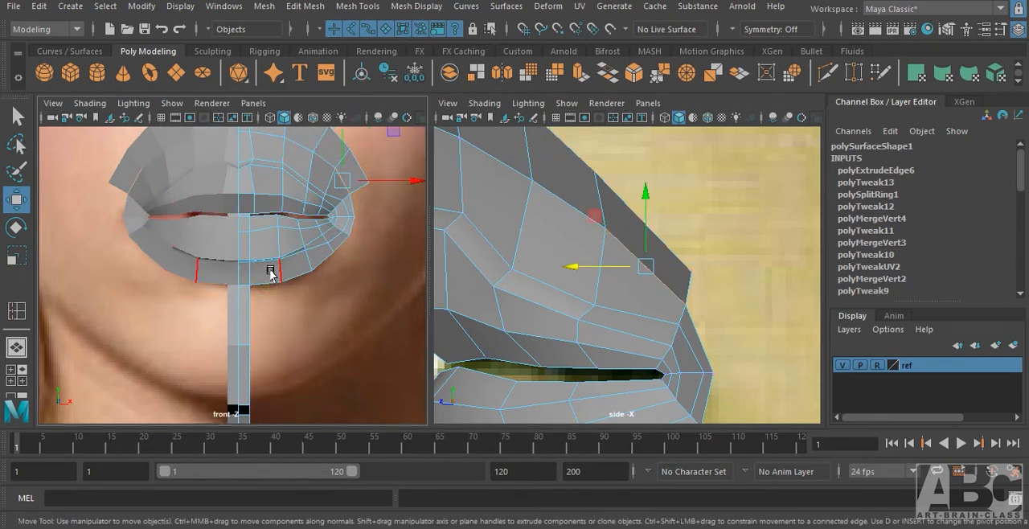
click(265, 282)
shift+click(340, 233)
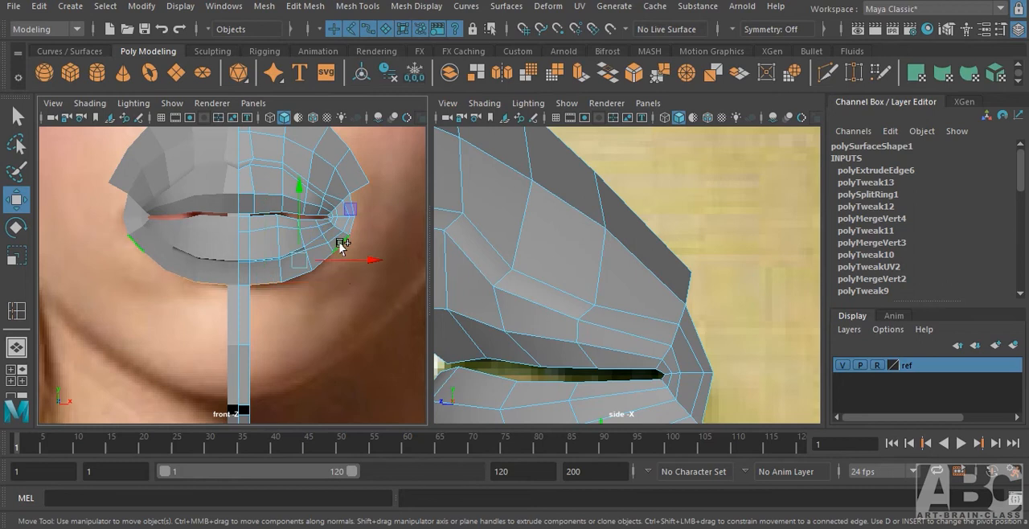
shift+drag(294, 204, 297, 261)
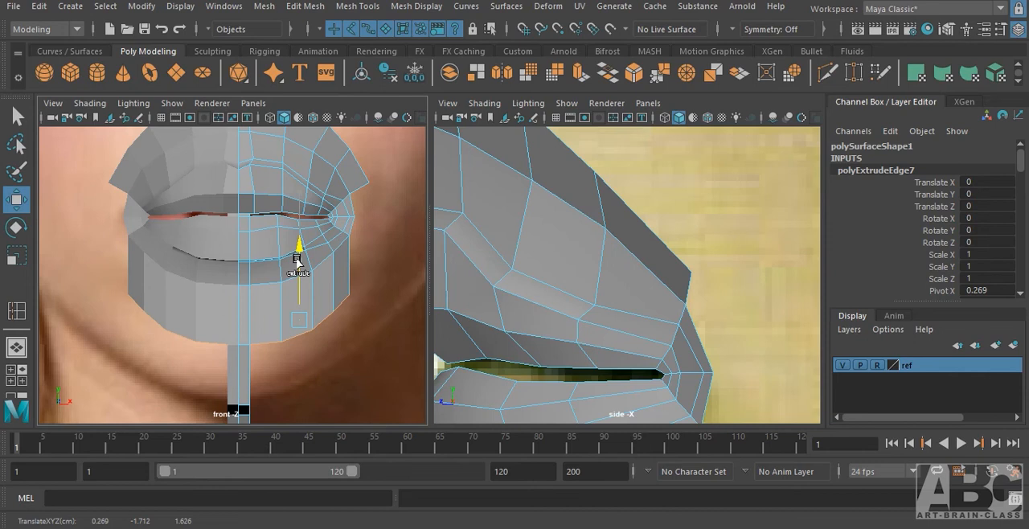
mouse_move(606, 330)
alt+middle_down()
mouse_move(646, 156)
mouse_move(604, 156)
alt+middle_up()
alt+middle_drag(608, 284, 626, 187)
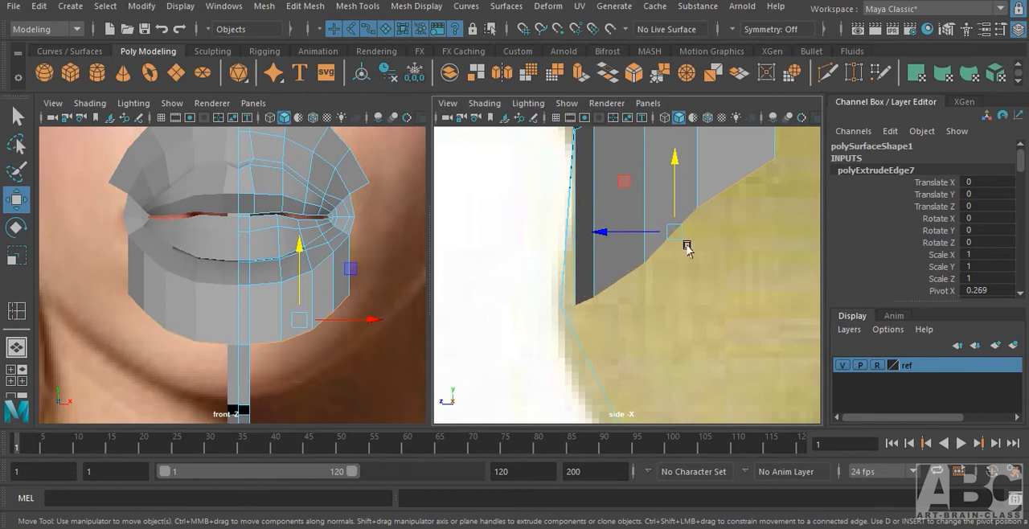
drag(670, 230, 659, 233)
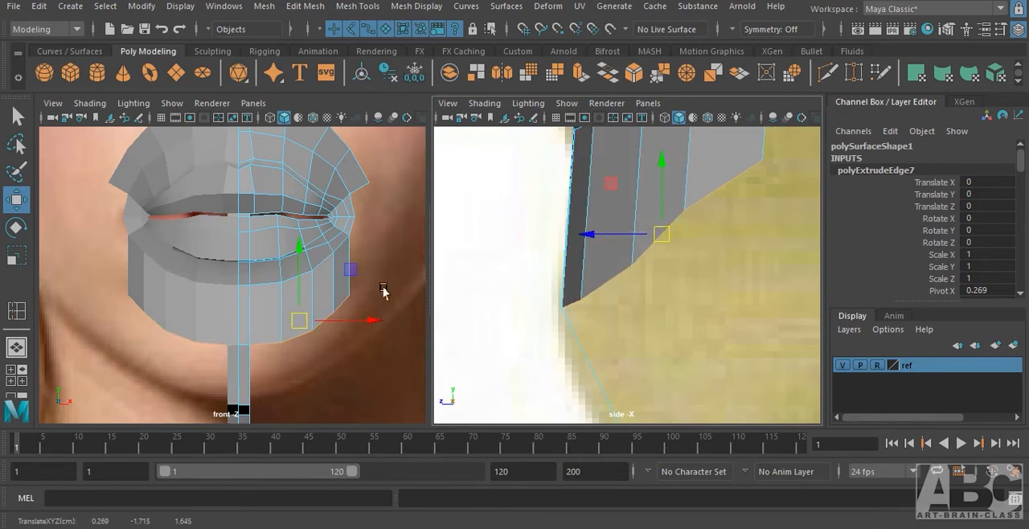
Raise the bottom edge row of the lower strip, and raise the centre strip's matching edge to meet it.
alt+right_drag(302, 304, 438, 312)
alt+middle_drag(333, 298, 333, 223)
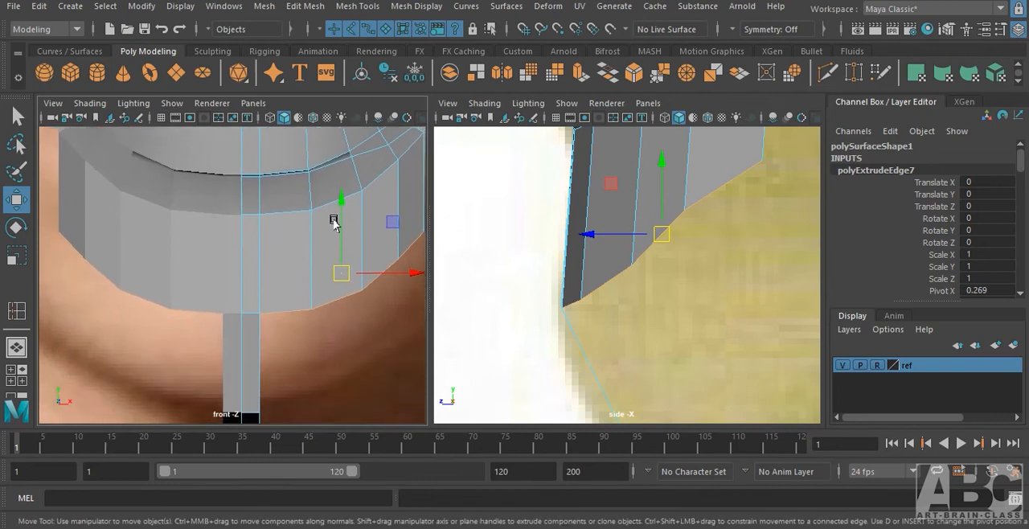
drag(342, 234, 345, 211)
click(246, 315)
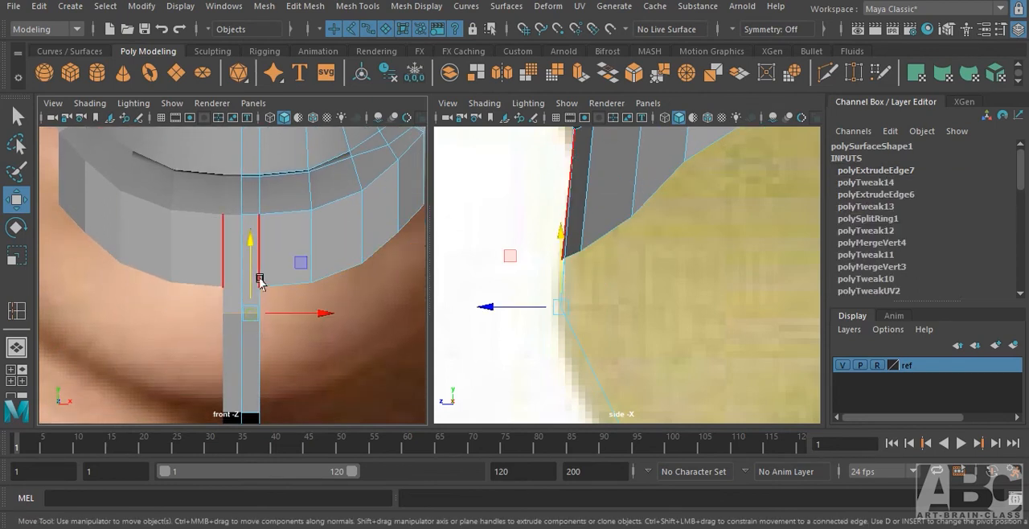
drag(252, 275, 257, 254)
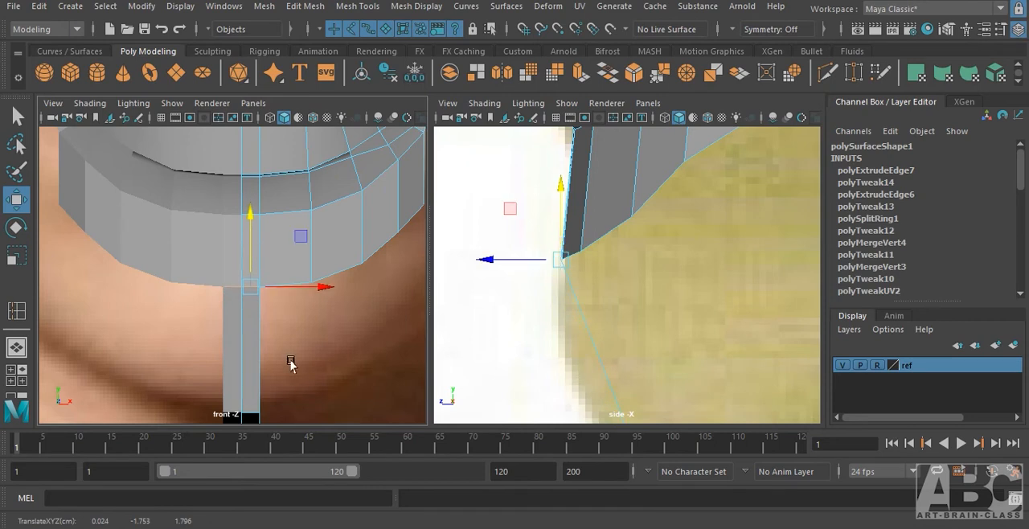
Insert an edge loop across the centre strip below the mouth and move it forward and down onto the chin profile.
alt+middle_drag(290, 361, 290, 341)
alt+middle_drag(553, 331, 559, 252)
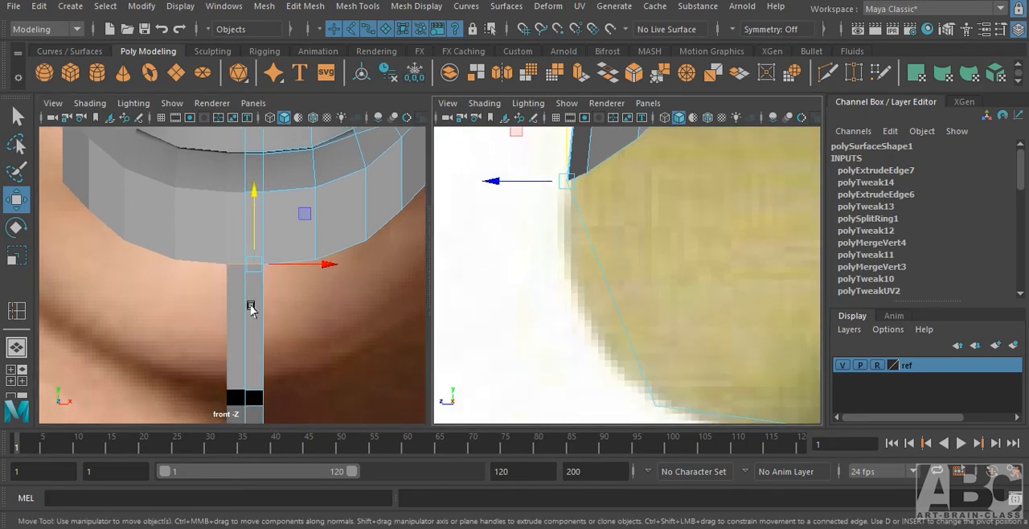
shift+right_drag(250, 308, 210, 291)
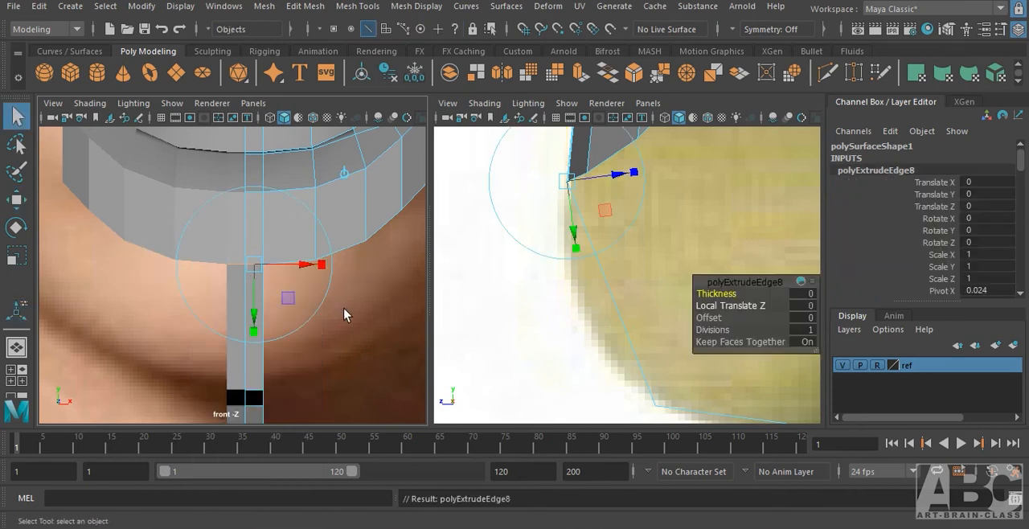
key(F8)
shift+right_drag(258, 310, 146, 197)
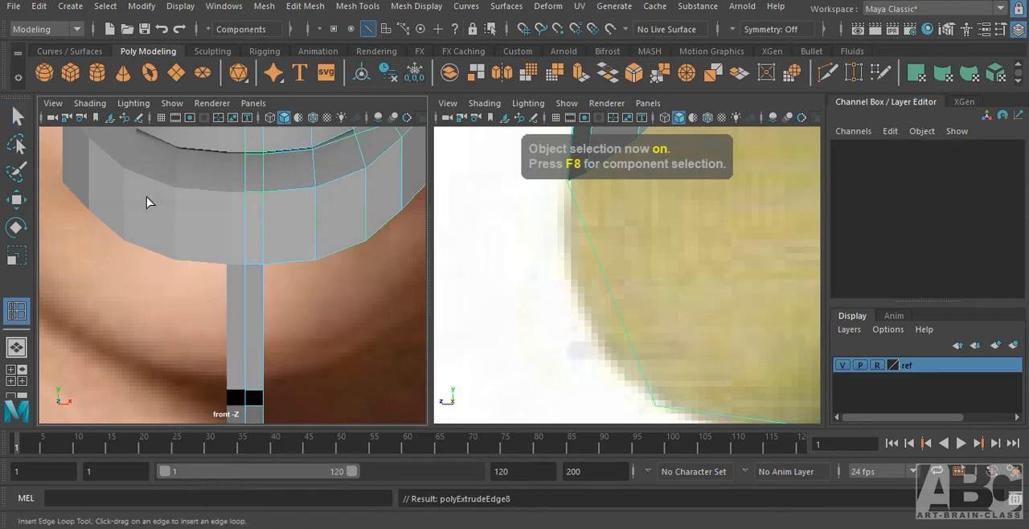
click(263, 331)
key(w)
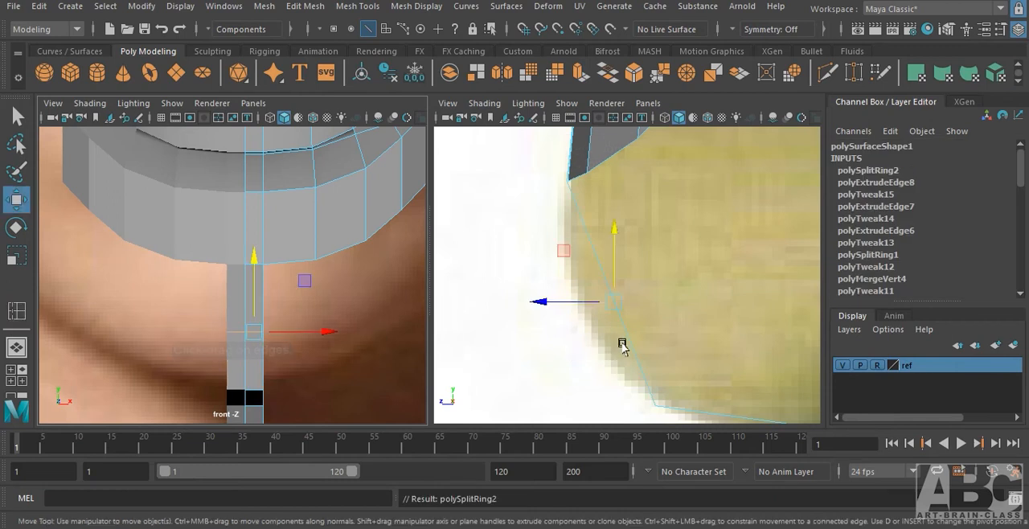
drag(610, 303, 581, 327)
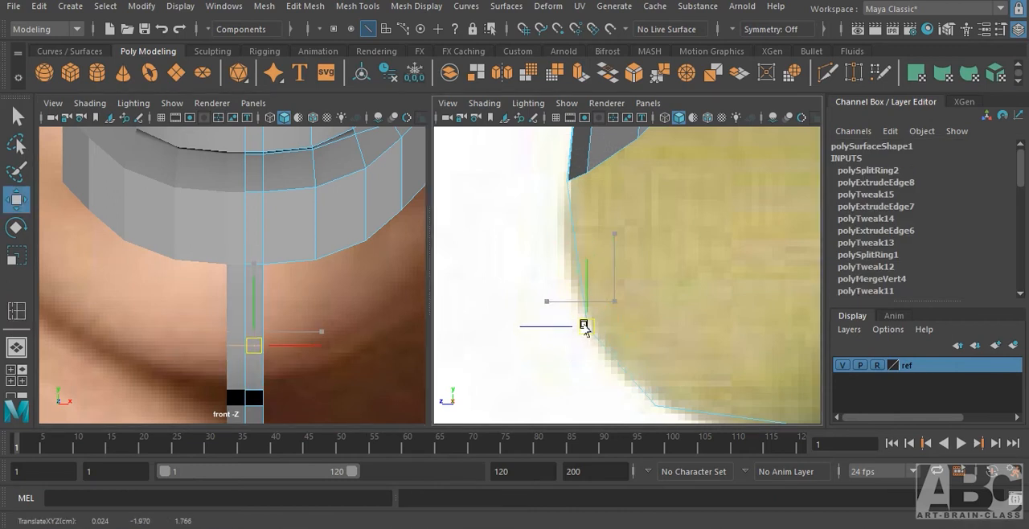
Fan out the lower strip's border vertices in the front view, moving the corner ones outward and up and the rest slightly outward.
alt+middle_drag(293, 238, 204, 349)
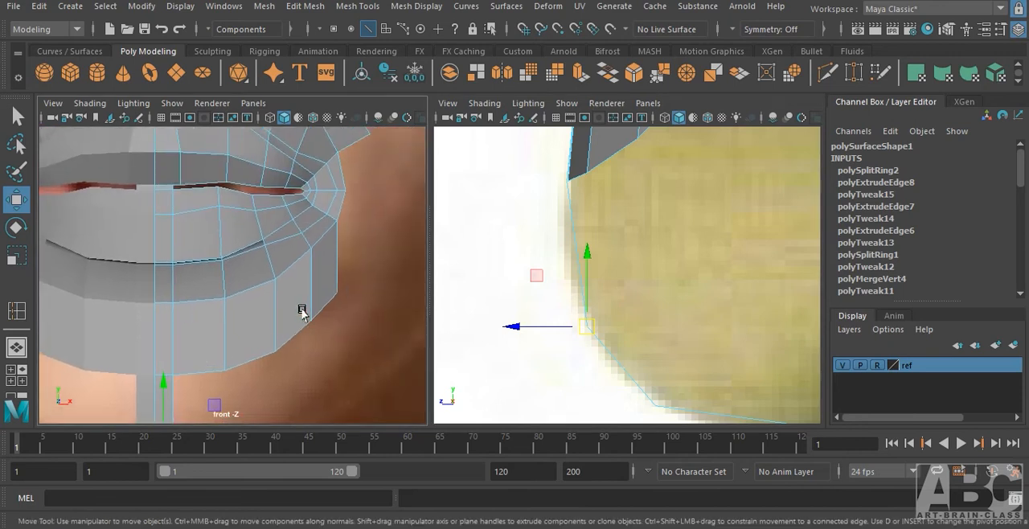
scroll(290, 347, down, 4)
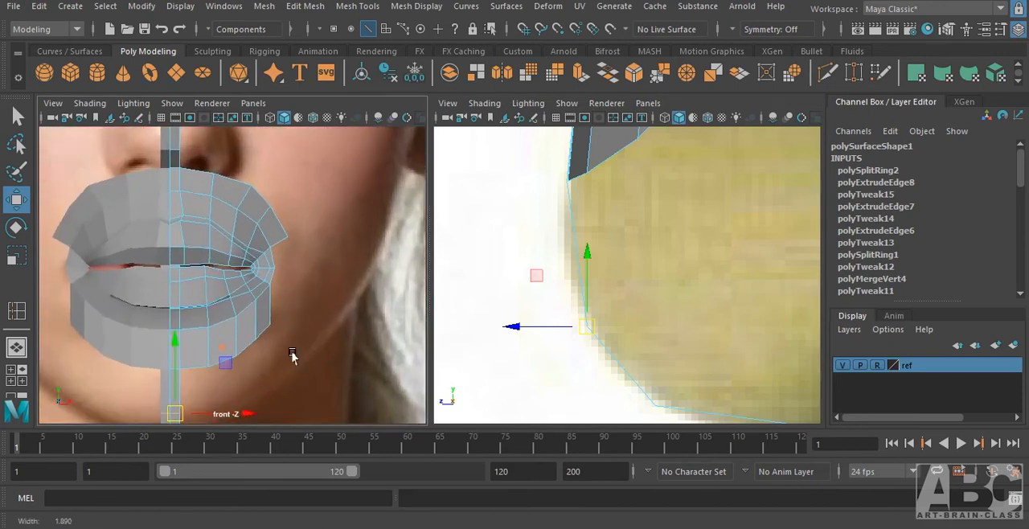
scroll(291, 355, up, 2)
right_drag(273, 143, 208, 131)
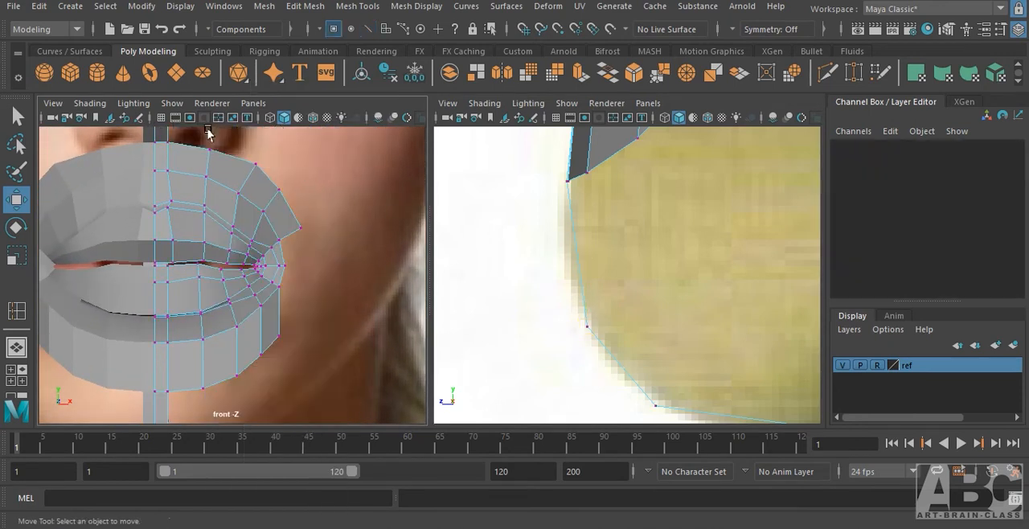
click(277, 333)
drag(279, 332, 311, 308)
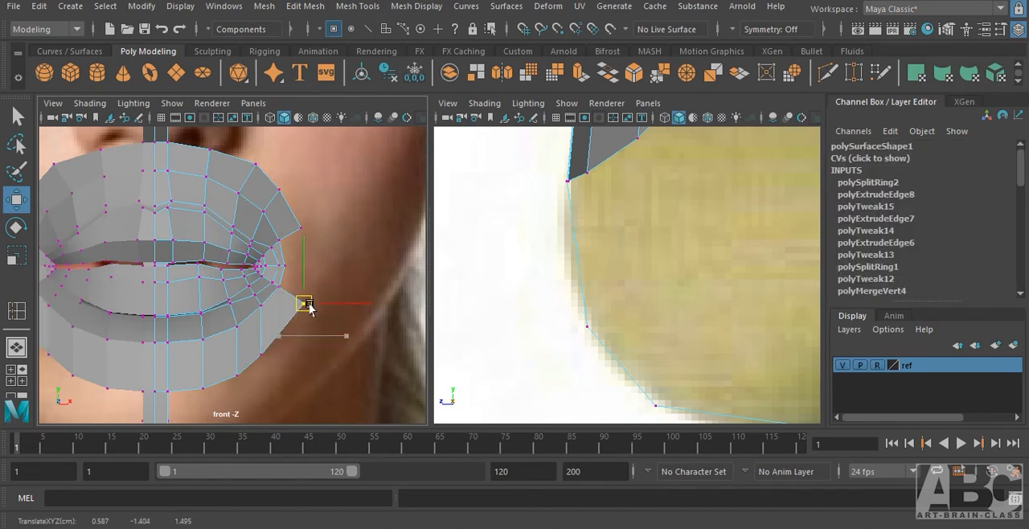
drag(251, 346, 279, 378)
drag(262, 359, 289, 344)
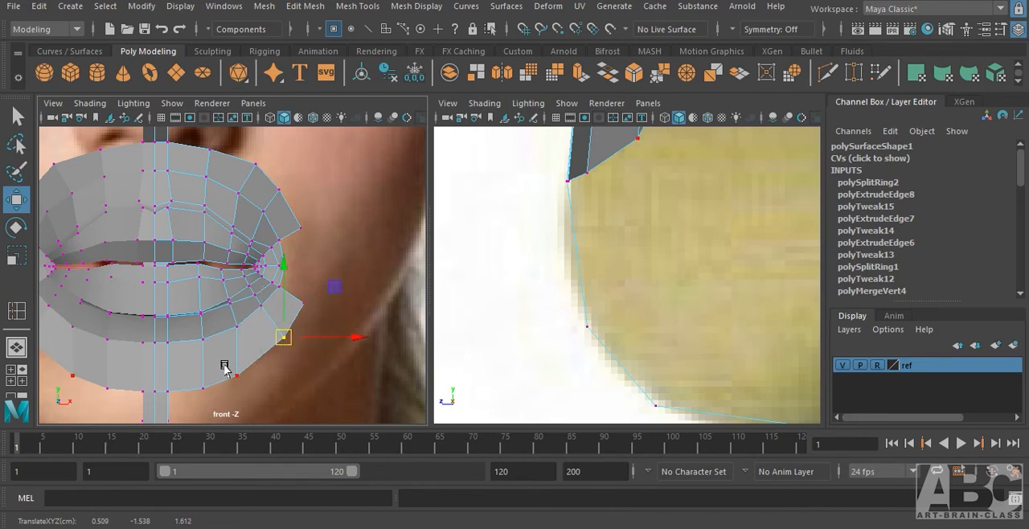
drag(225, 365, 257, 366)
drag(191, 375, 217, 391)
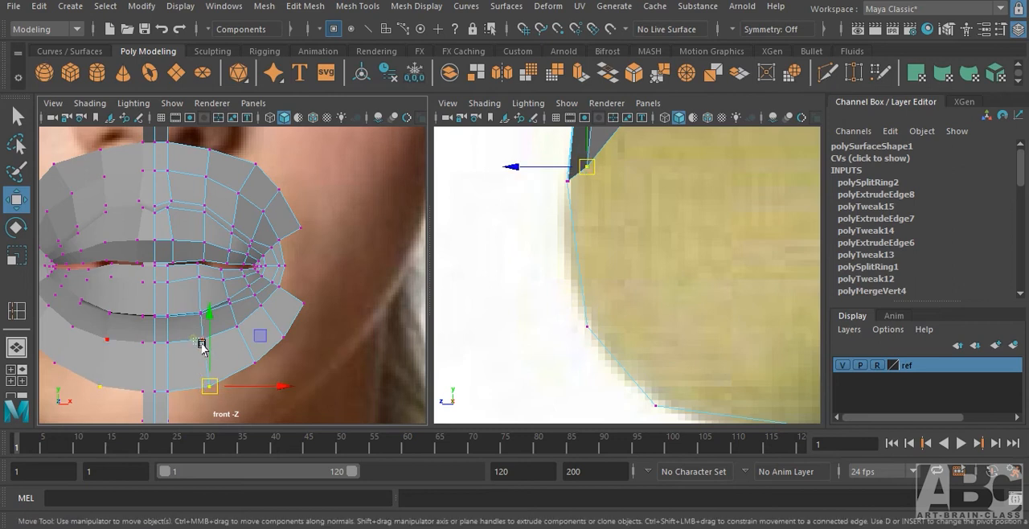
drag(201, 344, 209, 339)
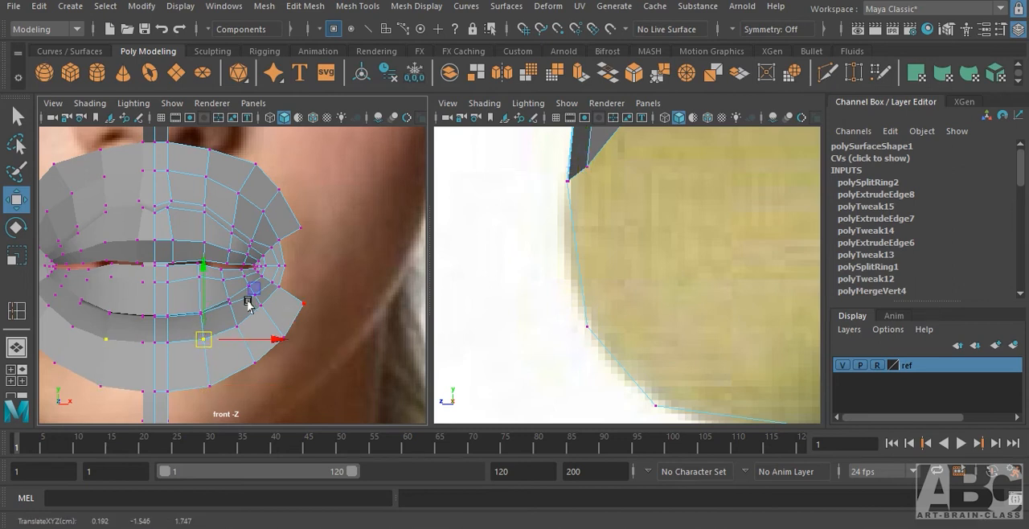
Extrude the border edges at the mouth corner outward, move them back in depth and slightly up, and switch to vertex selection.
scroll(248, 304, up, 3)
right_drag(308, 228, 314, 101)
click(322, 274)
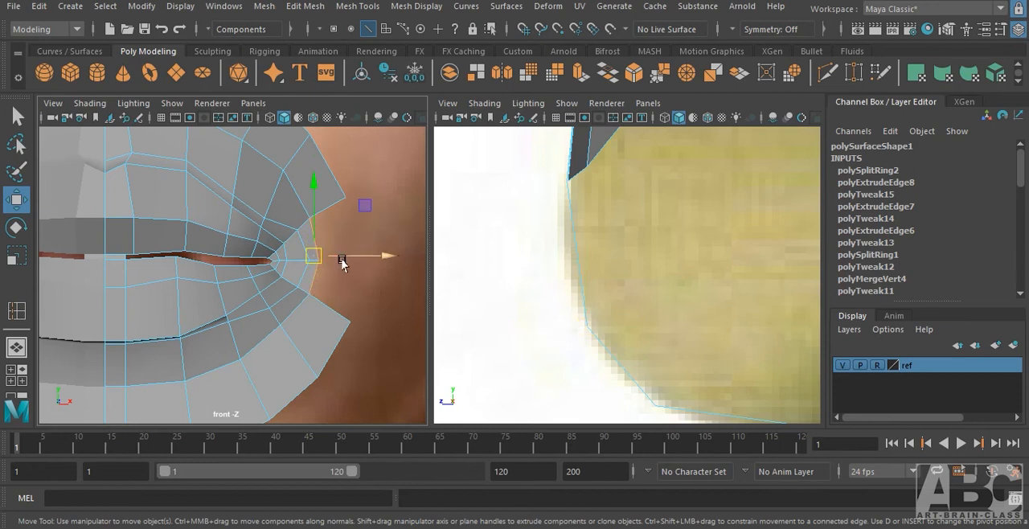
shift+drag(344, 260, 379, 256)
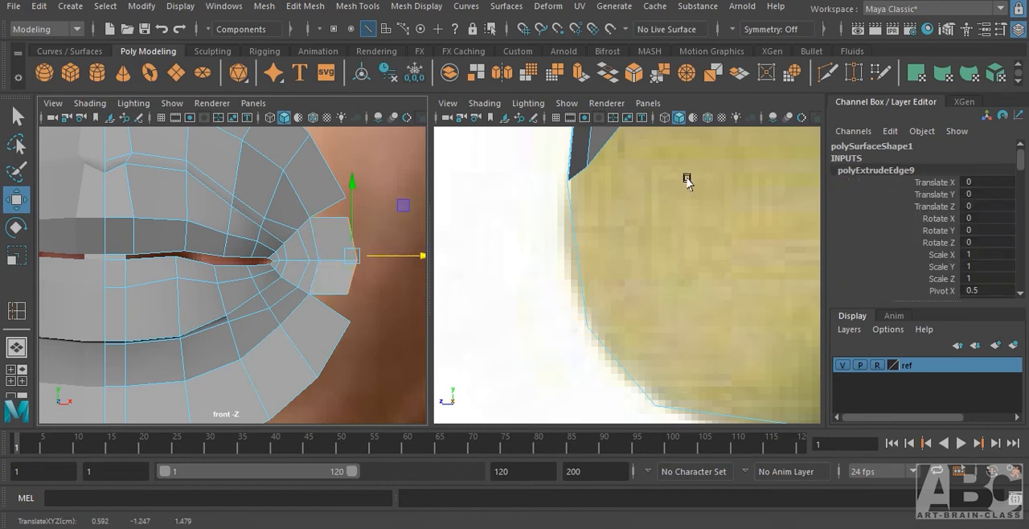
alt+middle_drag(687, 178, 640, 321)
alt+middle_drag(683, 197, 644, 388)
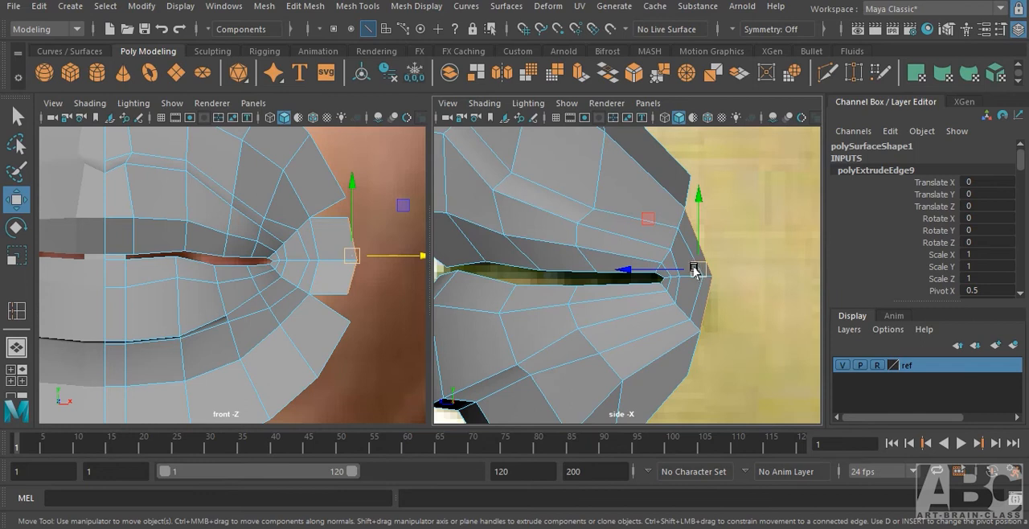
drag(695, 272, 711, 264)
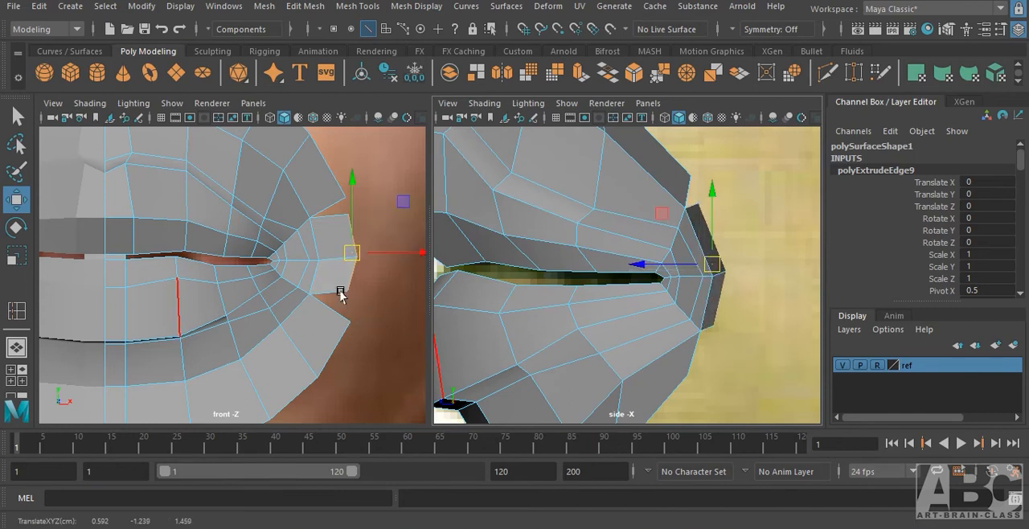
right_drag(340, 295, 273, 133)
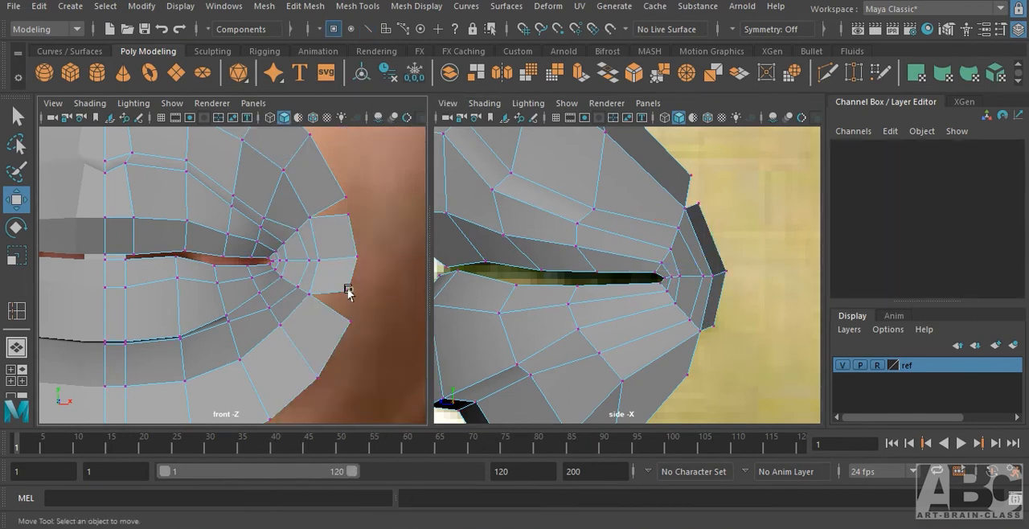
Target-weld the lower and upper corner vertices of the new mouth-corner strip to the neighbouring strips' corner vertices.
drag(332, 279, 357, 304)
mouse_move(350, 300)
shift+right_down()
mouse_move(358, 252)
mouse_move(372, 280)
mouse_move(357, 295)
shift+right_up()
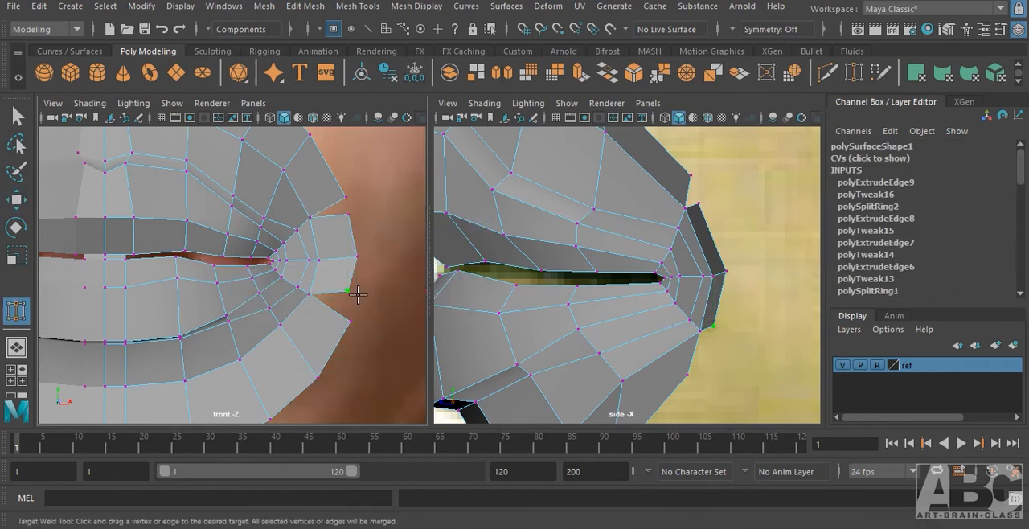
drag(347, 290, 352, 325)
drag(349, 214, 339, 191)
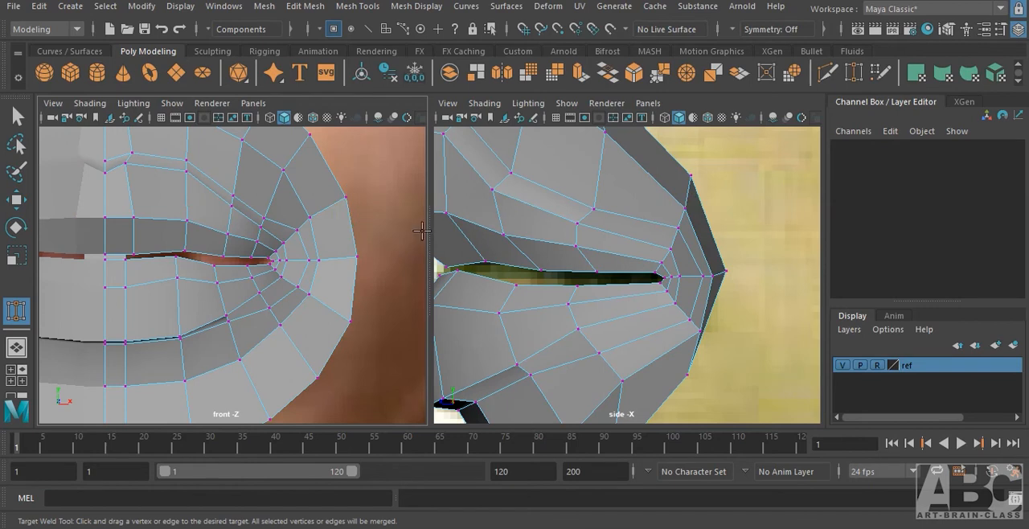
Move the lower welded vertex beside the mouth corner backward in depth and slightly up in the side view.
key(w)
click(531, 377)
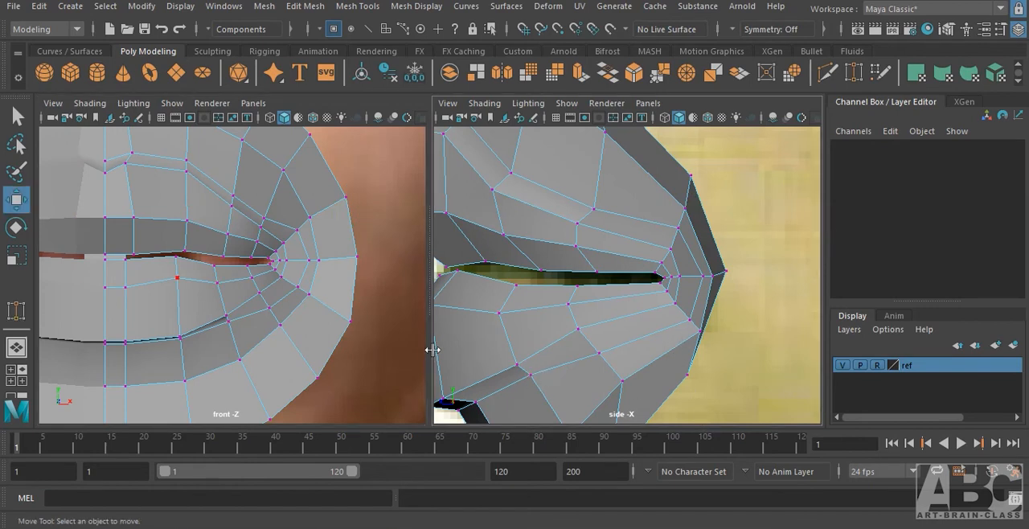
click(349, 322)
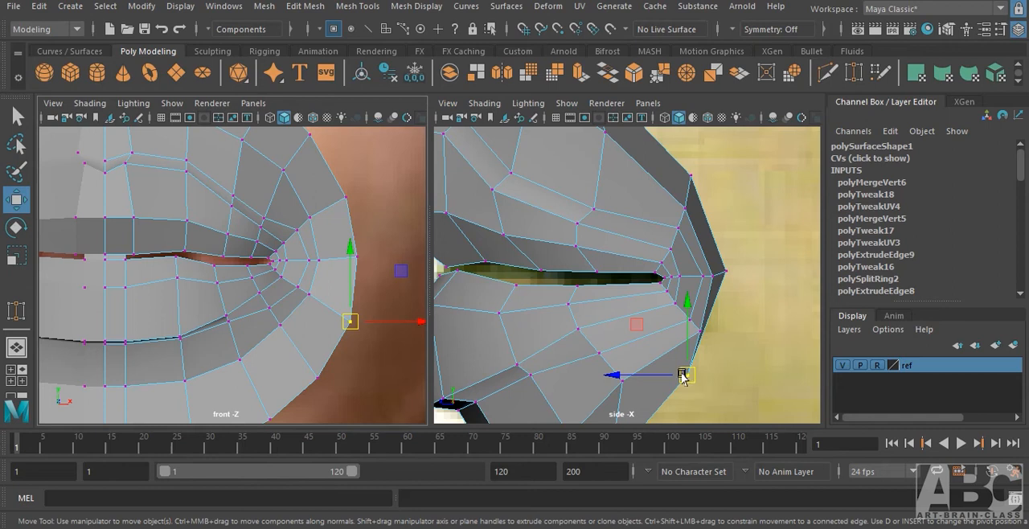
drag(682, 377, 719, 360)
alt+middle_drag(718, 361, 749, 221)
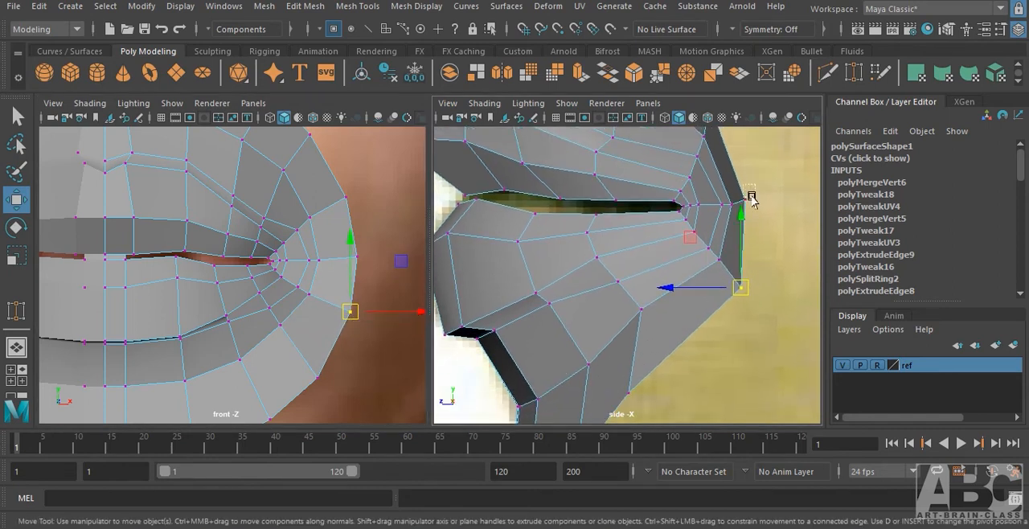
Fine-tune the outer border vertices above, at and below the mouth corner in the side view to form an even curve.
mouse_move(751, 196)
mouse_down()
mouse_move(759, 215)
mouse_move(761, 195)
mouse_up()
alt+middle_drag(758, 196, 706, 303)
drag(674, 231, 688, 216)
alt+middle_drag(666, 204, 656, 306)
mouse_move(554, 219)
mouse_down()
mouse_move(566, 239)
mouse_move(570, 221)
mouse_up()
alt+middle_drag(742, 383, 722, 267)
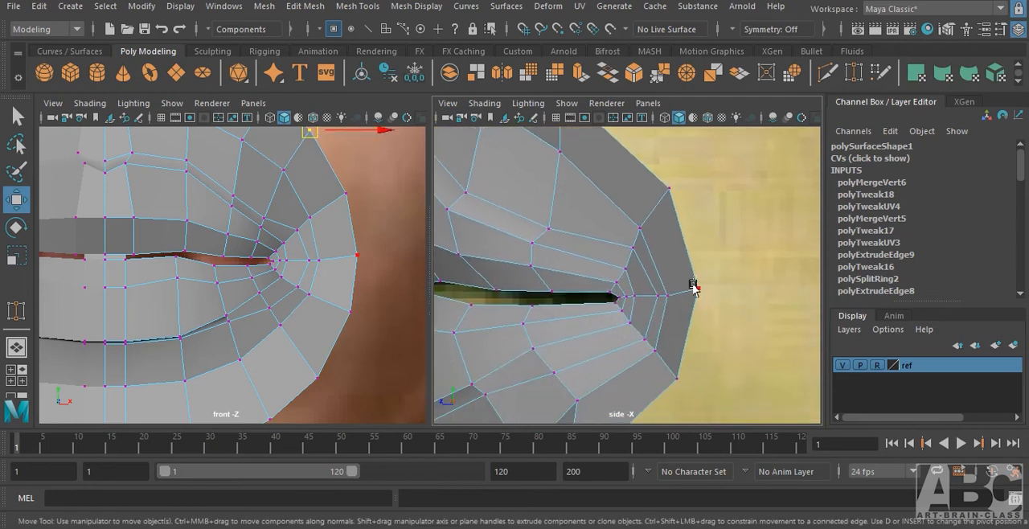
click(692, 287)
drag(693, 289, 694, 295)
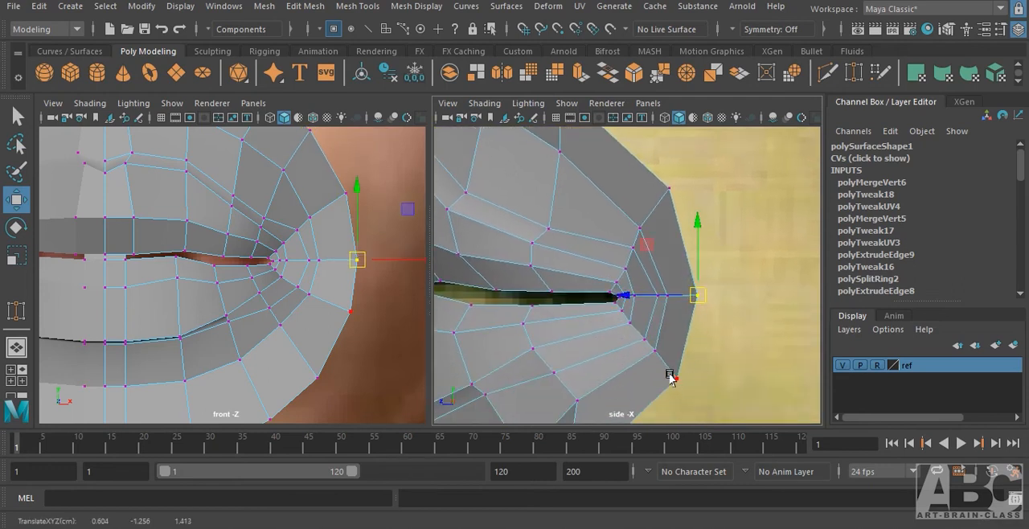
drag(669, 373, 682, 385)
alt+middle_drag(677, 388, 711, 218)
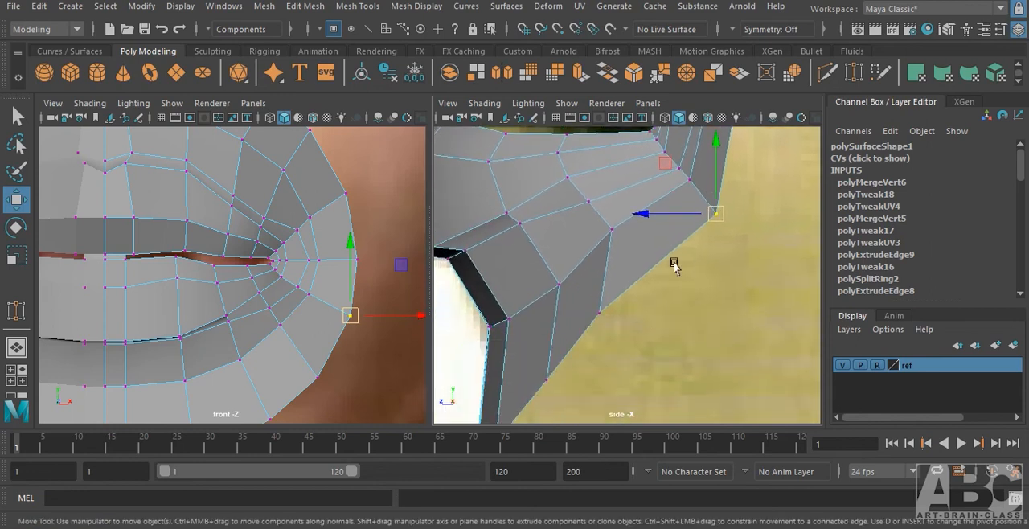
Shift the lower strip's outer border vertices backward in the side view, continuing the curve toward the chin.
click(602, 318)
drag(602, 318, 628, 308)
alt+middle_drag(608, 370, 623, 351)
click(568, 321)
Merge the overlapping vertices where the centre strip meets the upper mouth strip below the nose, working in the perspective view.
scroll(755, 281, down, 5)
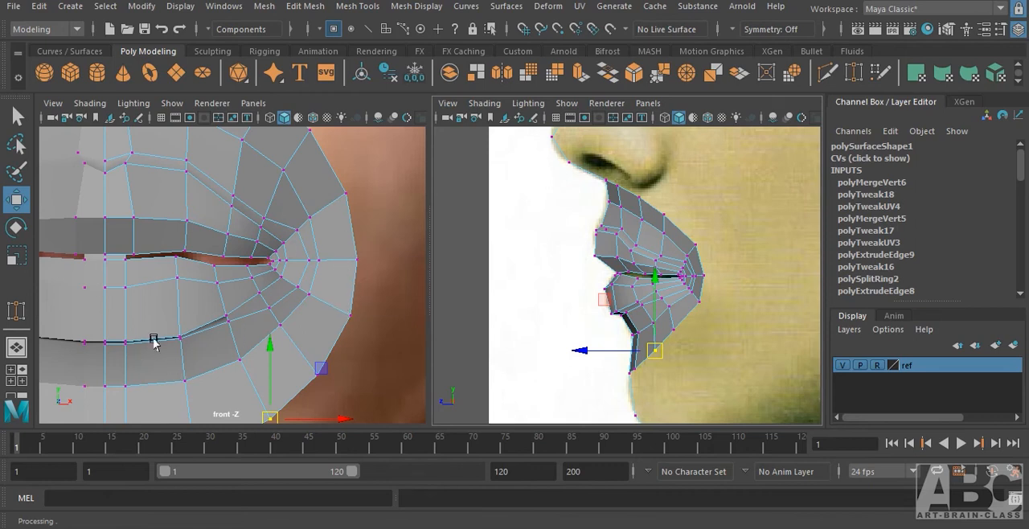
scroll(98, 335, down, 5)
scroll(201, 281, up, 5)
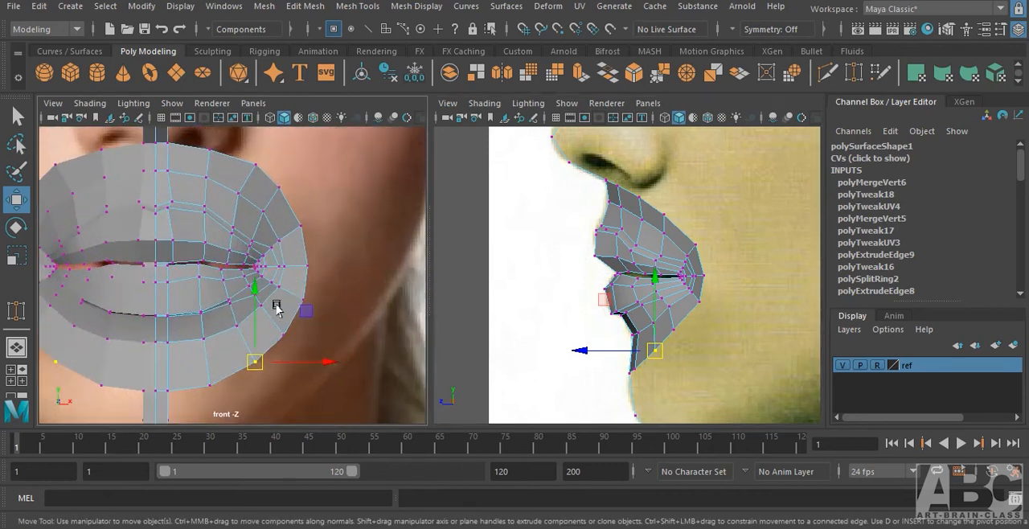
alt+middle_drag(276, 308, 325, 307)
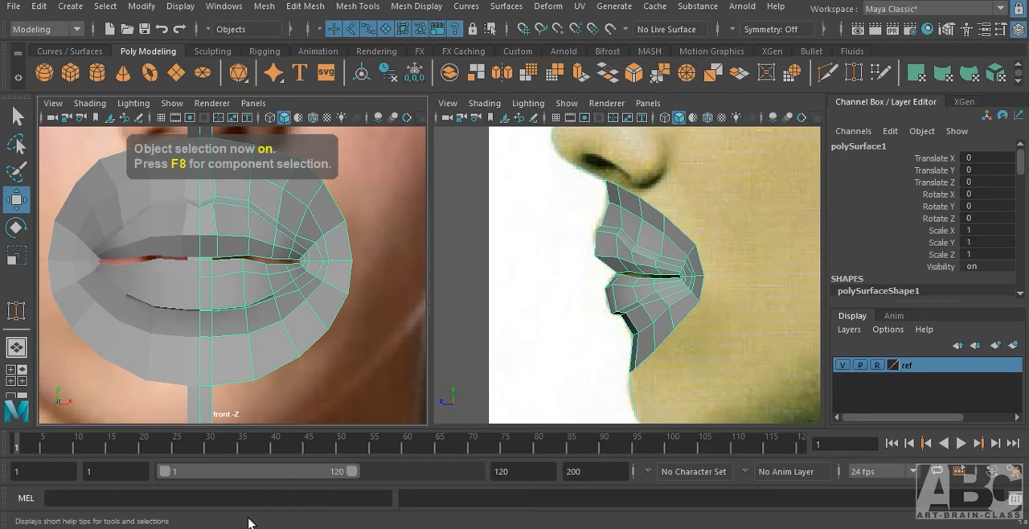
alt+middle_drag(232, 248, 244, 352)
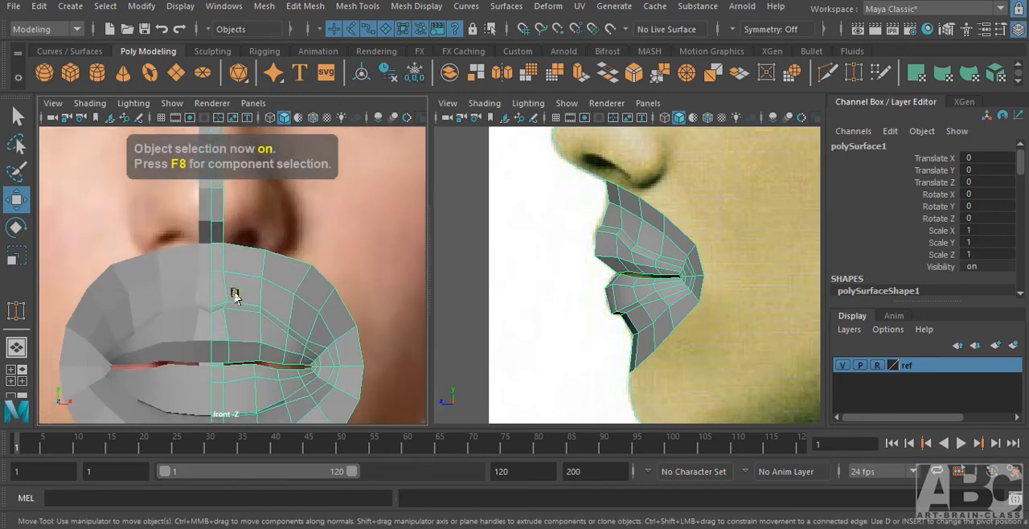
key(space)
drag(234, 296, 240, 261)
alt+middle_drag(263, 221, 226, 321)
right_drag(254, 283, 167, 136)
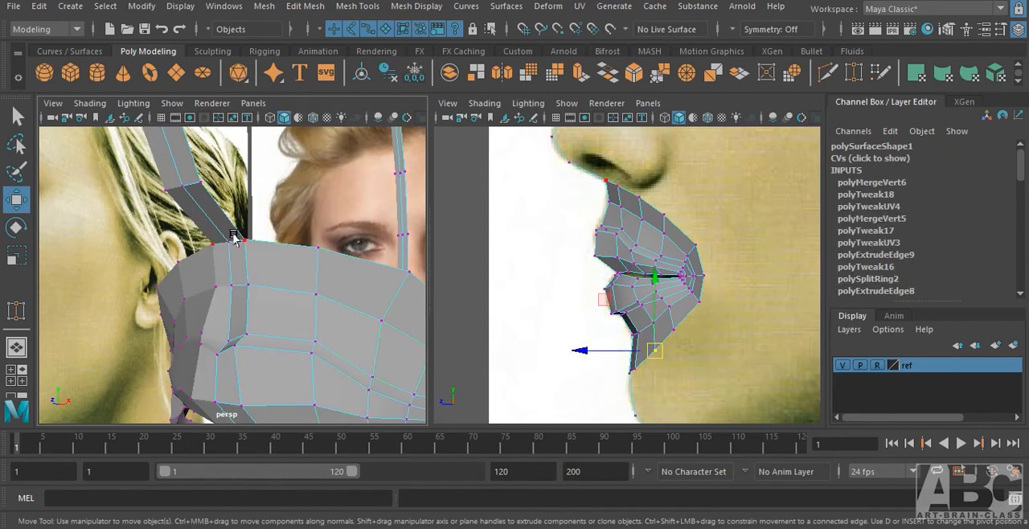
click(234, 237)
shift+right_click(243, 241)
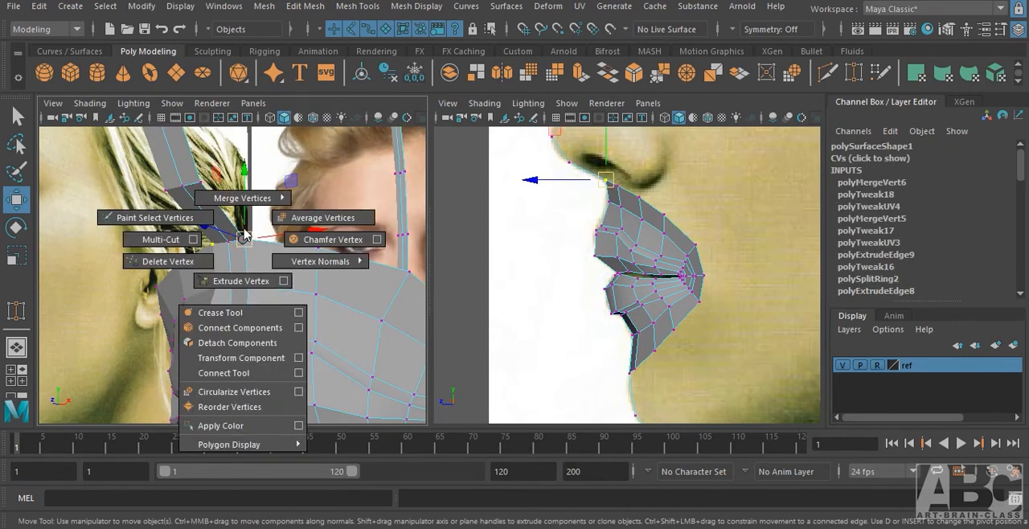
shift+right_drag(244, 239, 306, 187)
scroll(281, 238, up, 5)
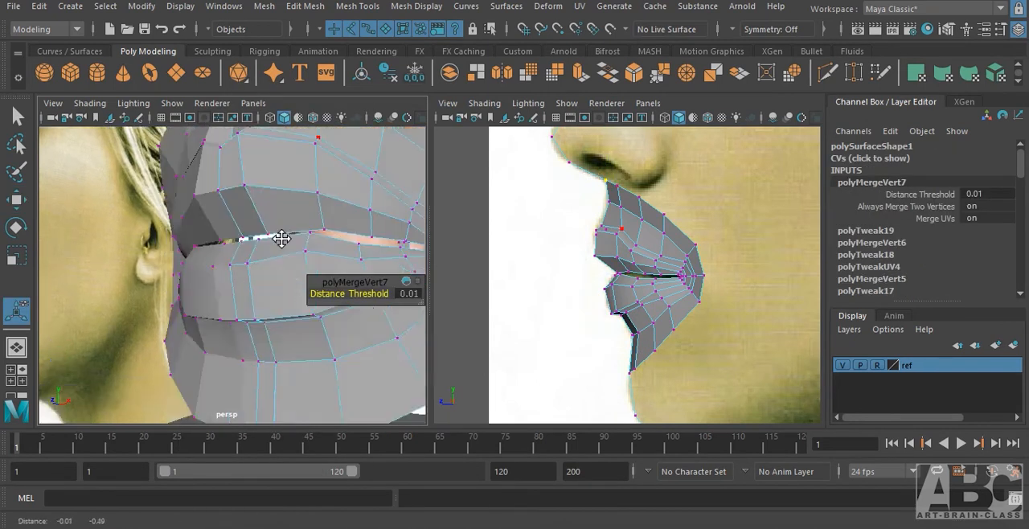
Merge the overlapping vertices where the lower mouth strip meets the centre strip at the chin.
alt+drag(281, 239, 275, 184)
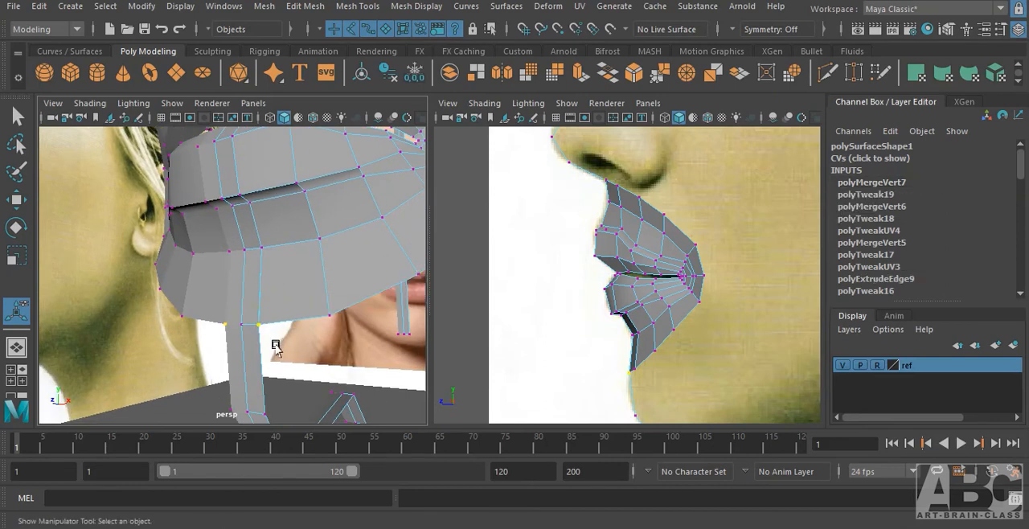
key(g)
alt+drag(297, 333, 233, 332)
Return to object selection, turn on the mesh's smooth preview, inspect the mouth from the front and deselect it.
key(q)
key(F8)
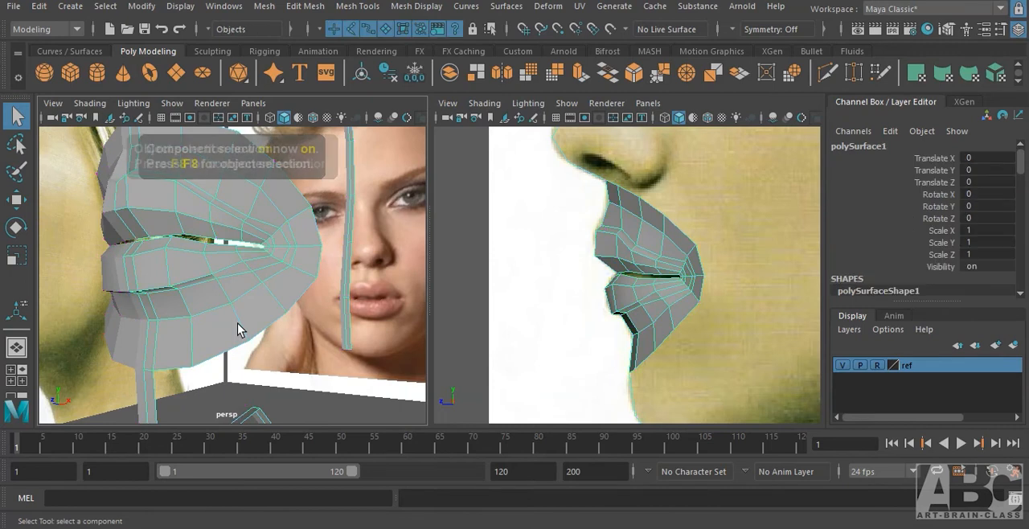
key(3)
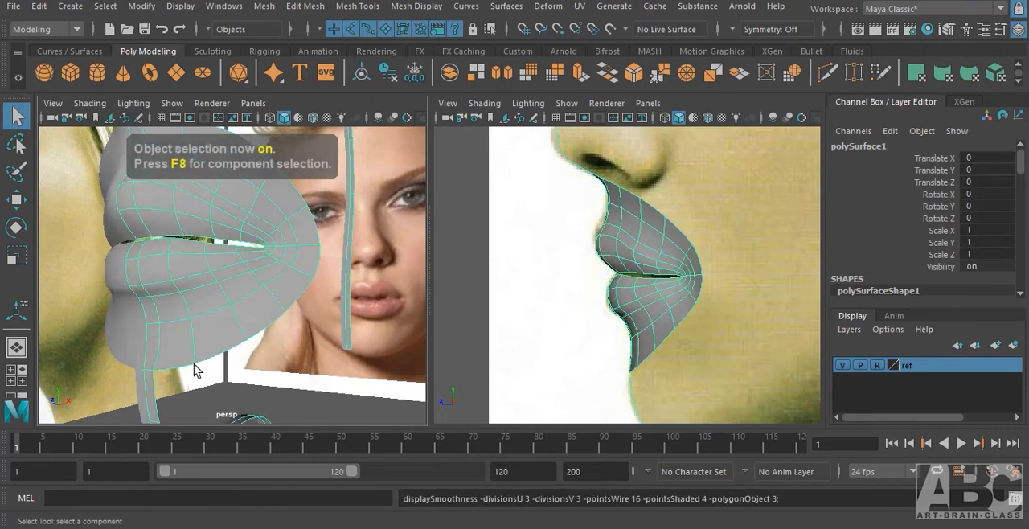
alt+drag(195, 371, 239, 391)
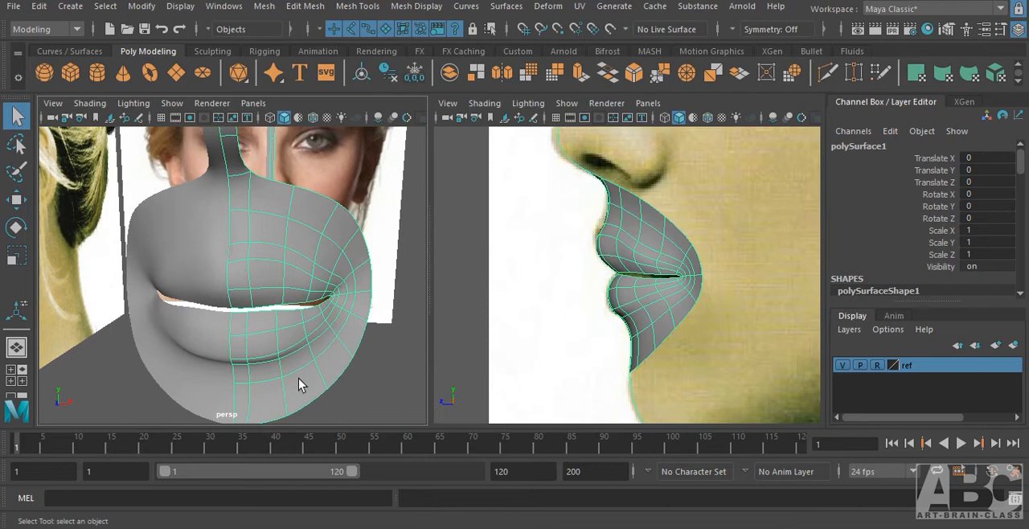
click(379, 323)
Switch back to the front view and vertex selection, and nudge the upper outer border vertex slightly outward.
key(space)
drag(356, 328, 361, 347)
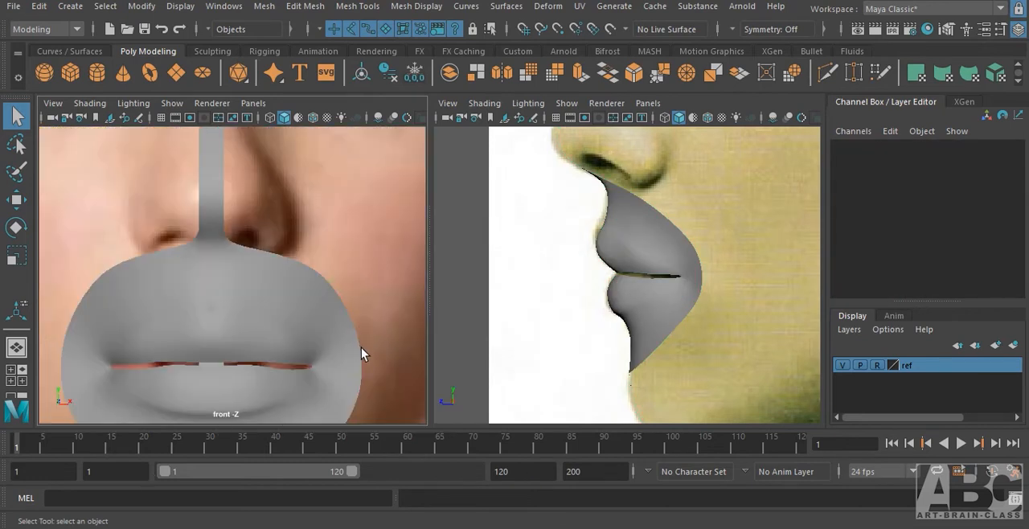
alt+middle_drag(361, 347, 385, 247)
right_drag(374, 226, 304, 126)
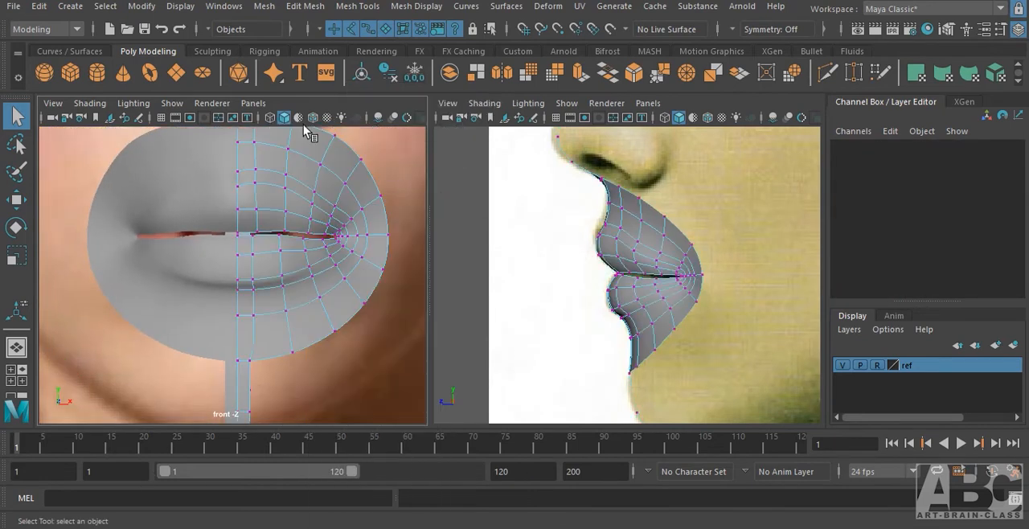
click(357, 158)
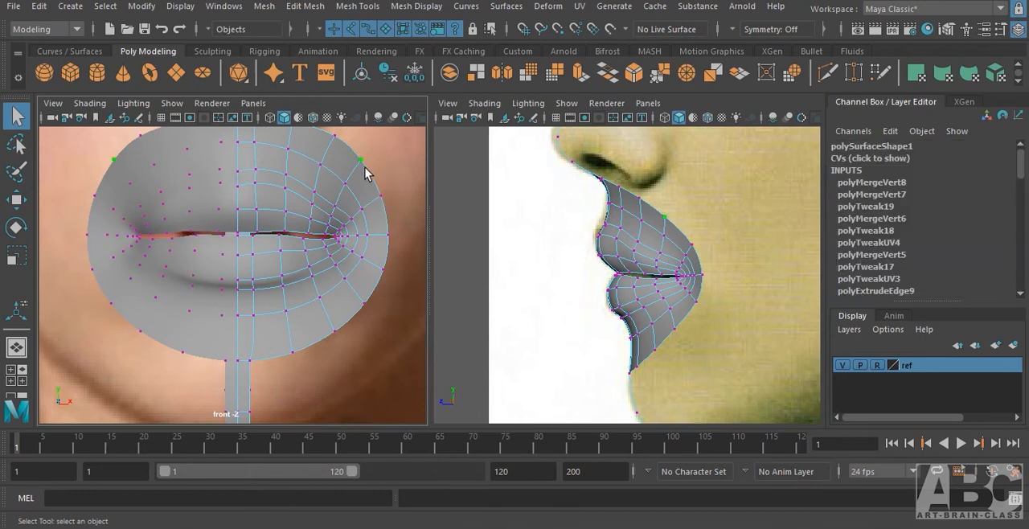
key(w)
alt+middle_drag(357, 181, 341, 217)
drag(346, 193, 352, 191)
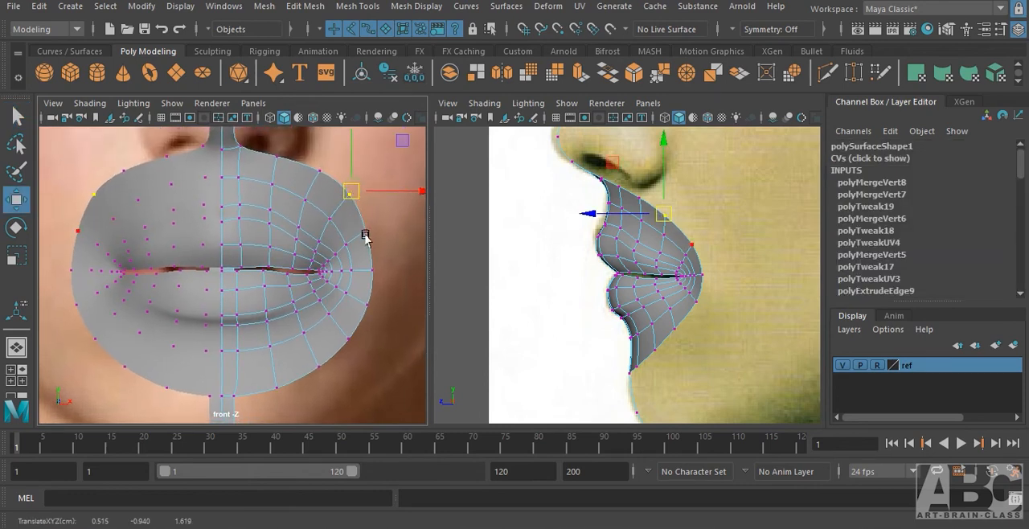
Move the border vertices beside and below the mouth corner slightly outward in the front view to round the outline.
click(367, 232)
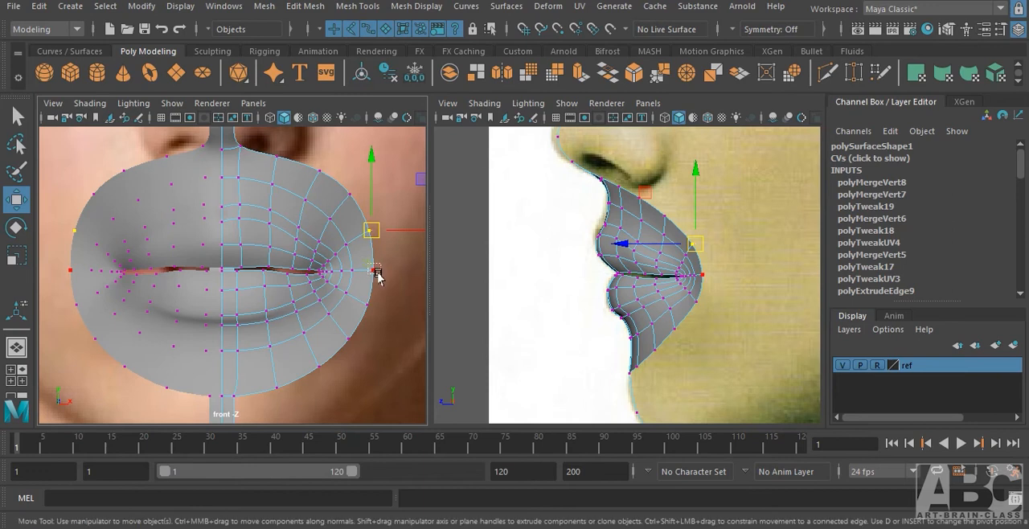
drag(377, 274, 380, 272)
click(369, 306)
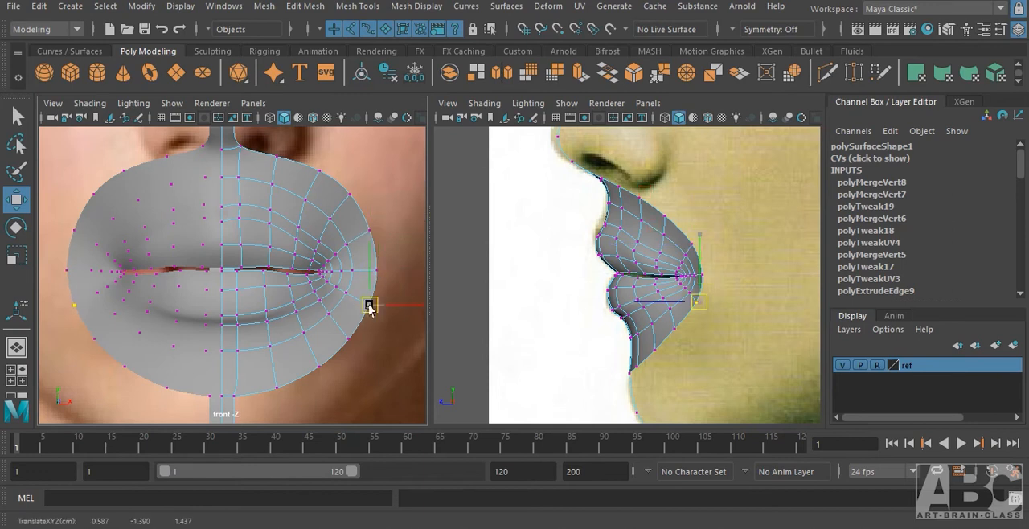
click(350, 346)
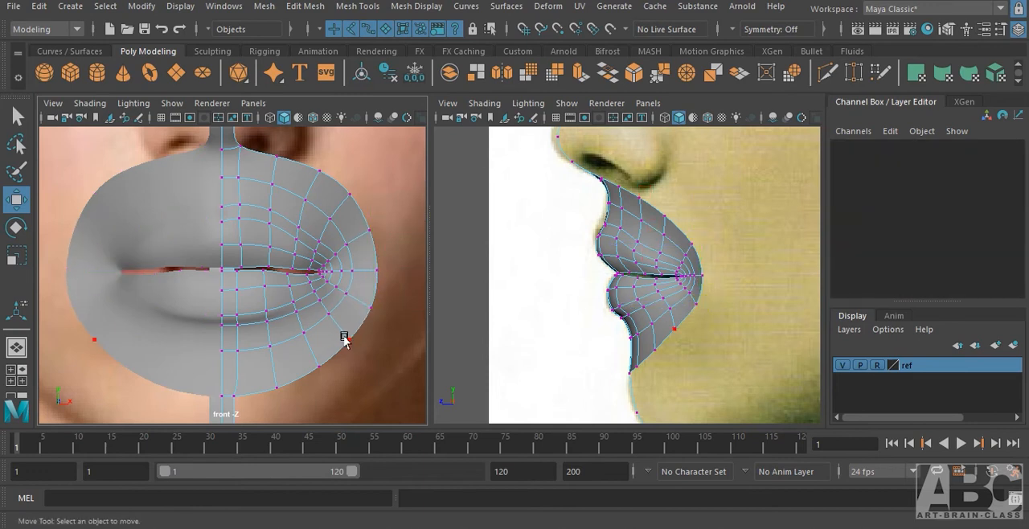
click(349, 339)
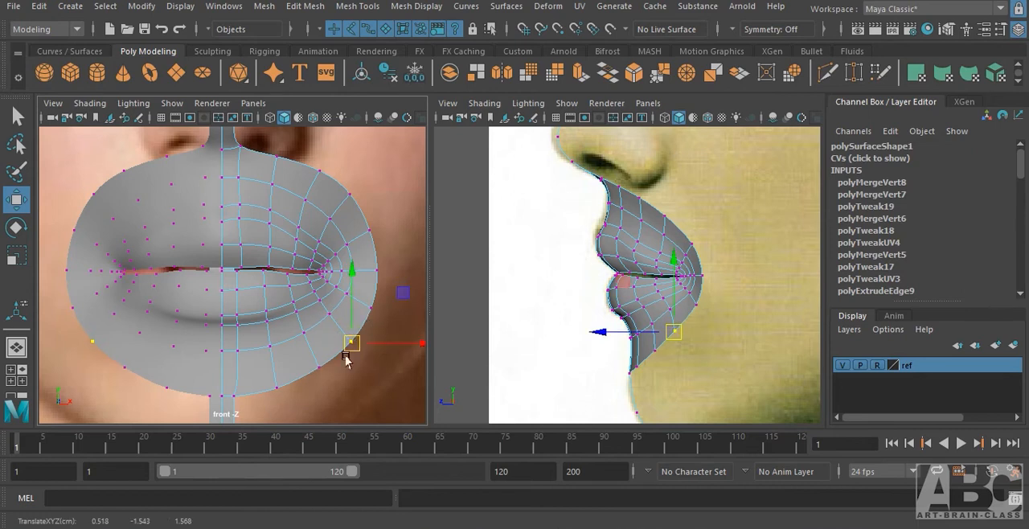
Lower the border vertex below the mouth corner and raise the two above it slightly in the side view.
alt+middle_drag(346, 359, 317, 305)
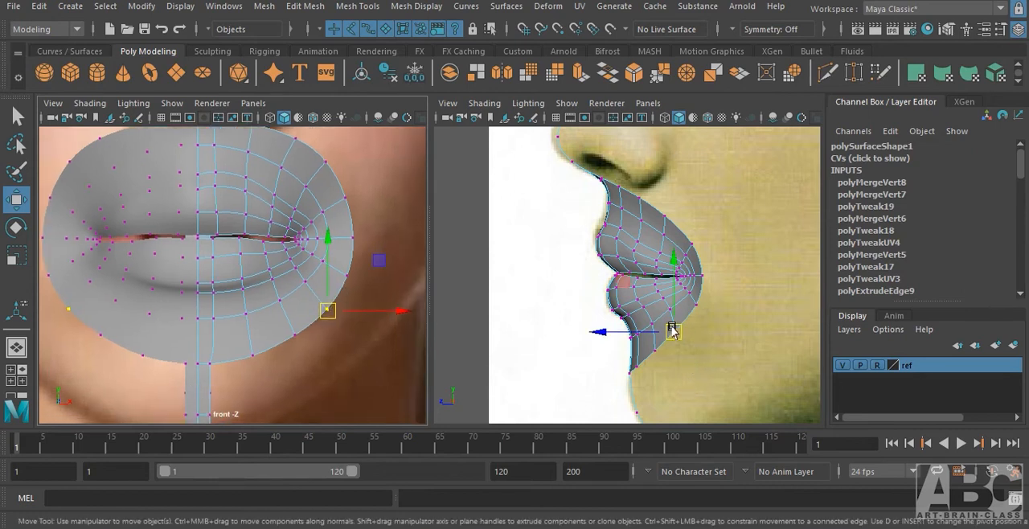
drag(672, 330, 675, 337)
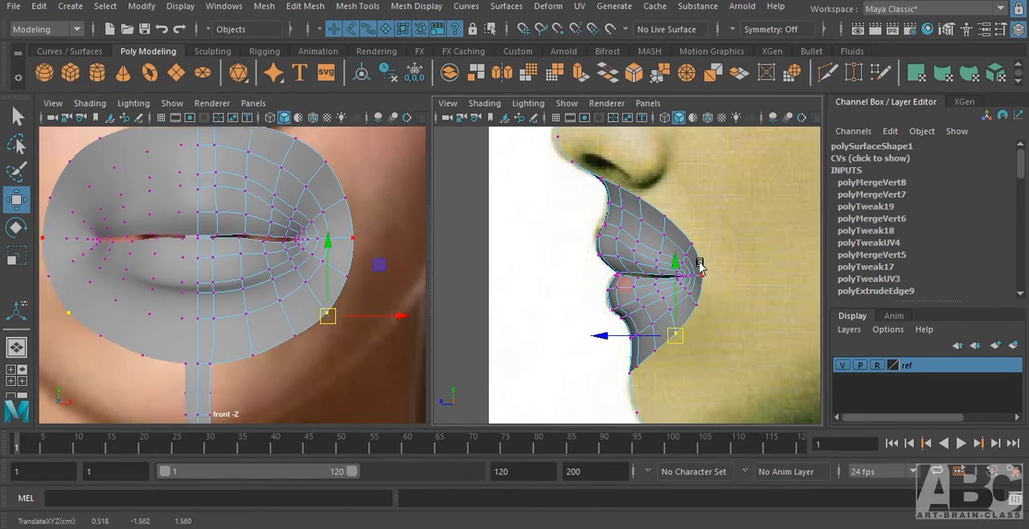
alt+middle_drag(635, 227, 678, 288)
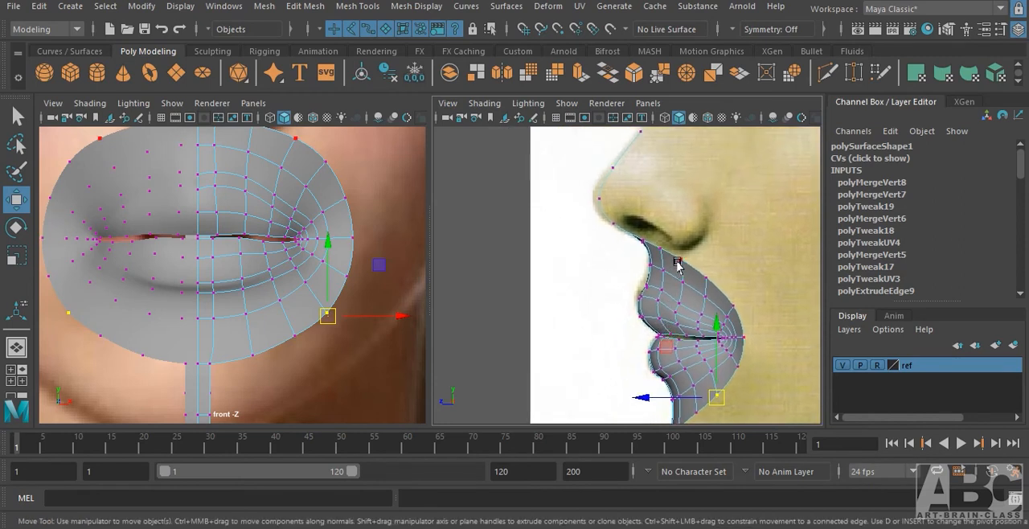
alt+right_drag(677, 265, 738, 258)
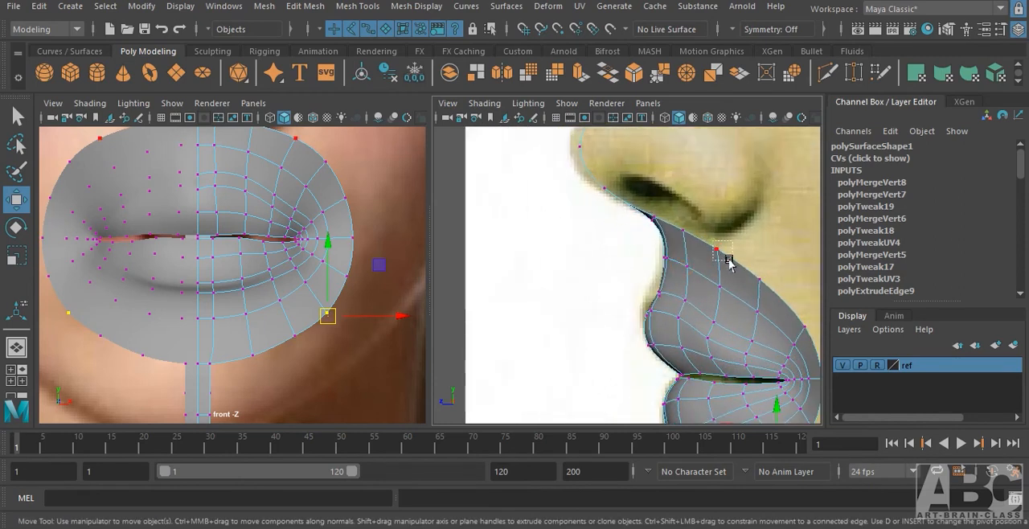
drag(729, 259, 719, 237)
click(760, 265)
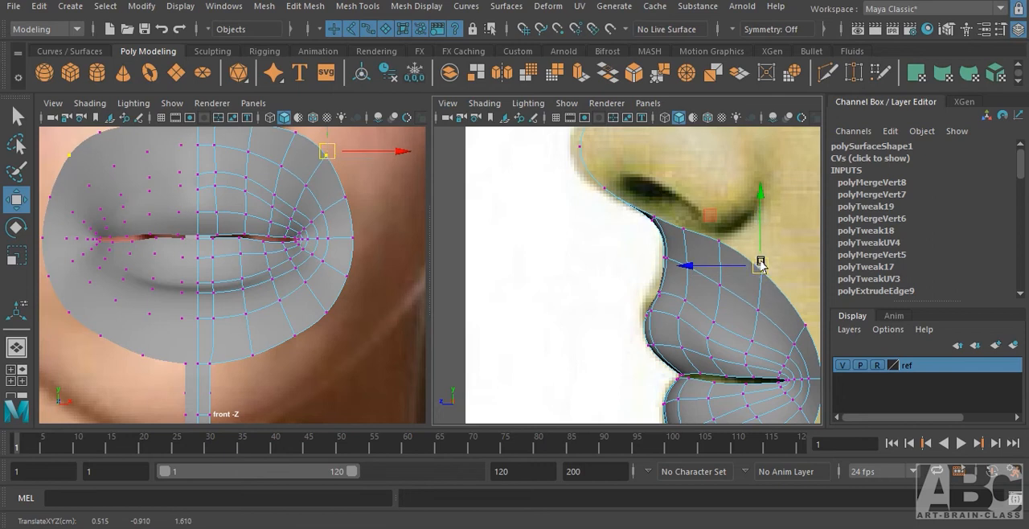
drag(787, 302, 819, 332)
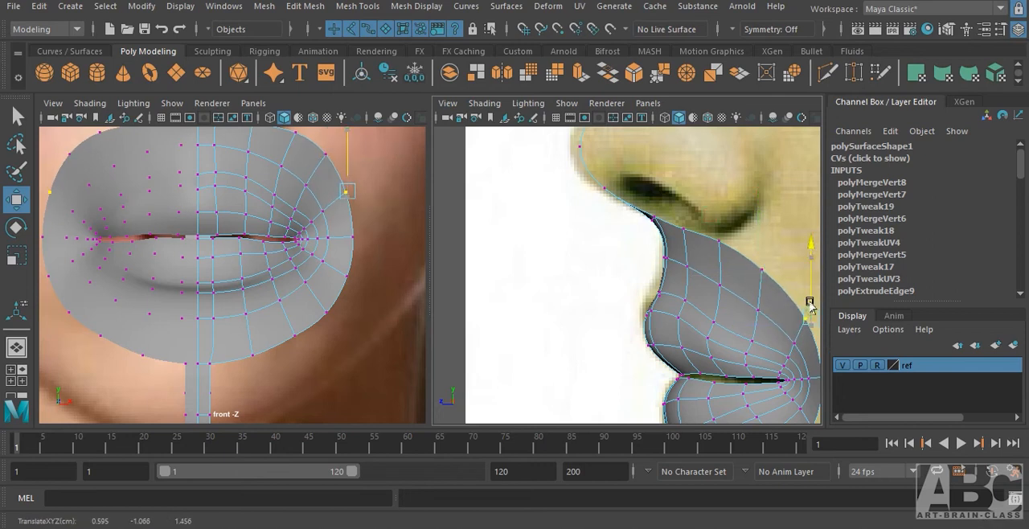
Refine the upper outer border in the front view and move the vertices above and level with the mouth corner outward.
alt+middle_drag(359, 212, 288, 241)
drag(278, 218, 287, 220)
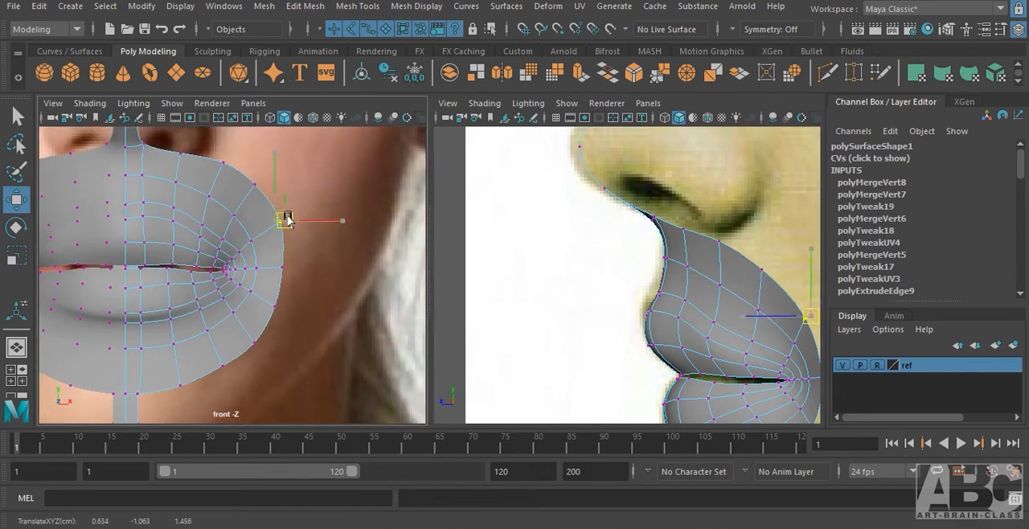
click(255, 185)
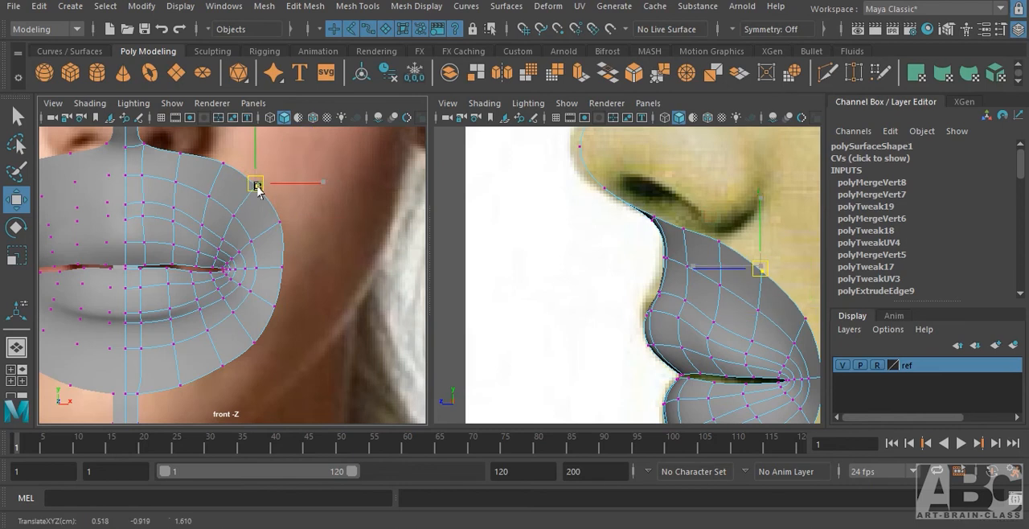
click(224, 165)
drag(224, 165, 220, 164)
alt+middle_drag(313, 244, 332, 231)
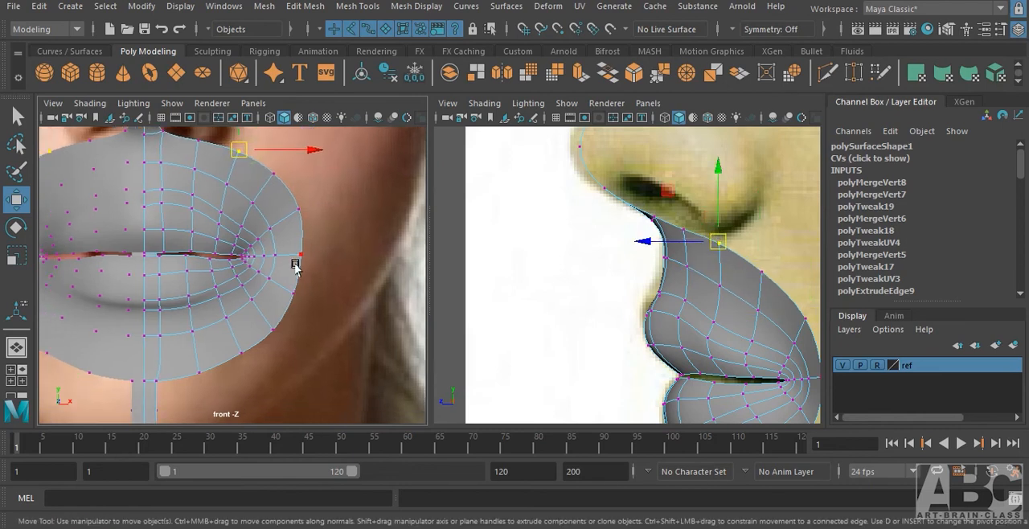
click(305, 259)
drag(317, 257, 320, 255)
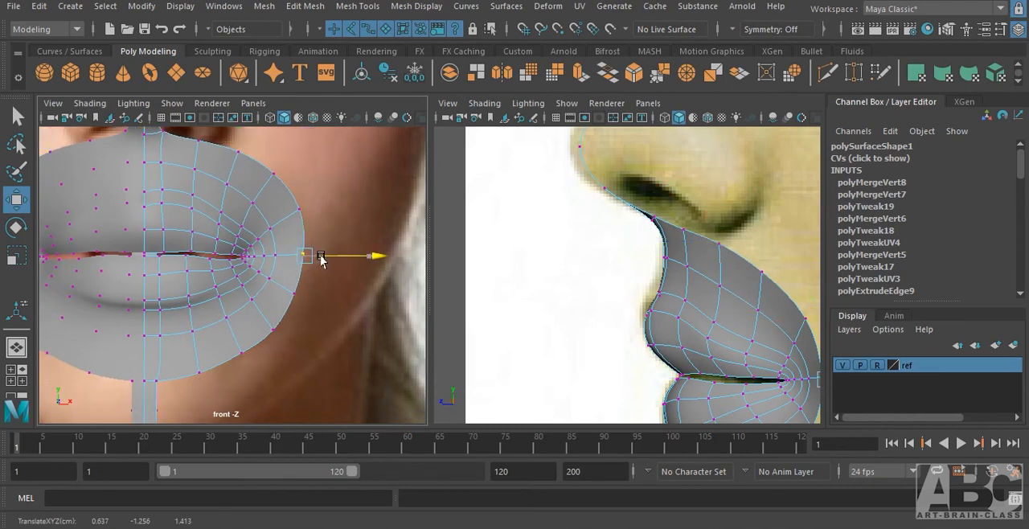
Move the two outer border vertices diagonally below the mouth corner slightly outward and down in the front view to round the outline.
click(295, 298)
drag(298, 295, 304, 302)
click(269, 327)
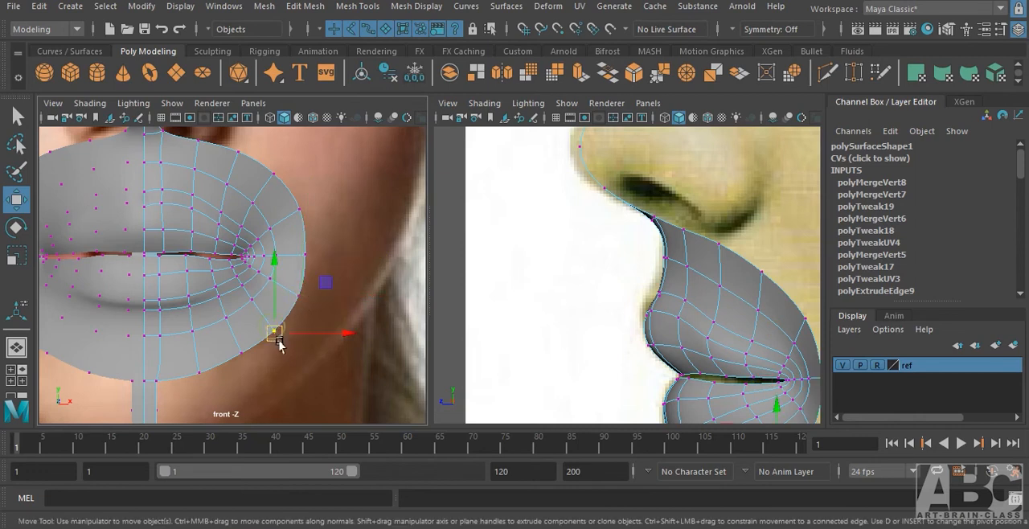
alt+middle_drag(276, 336, 372, 310)
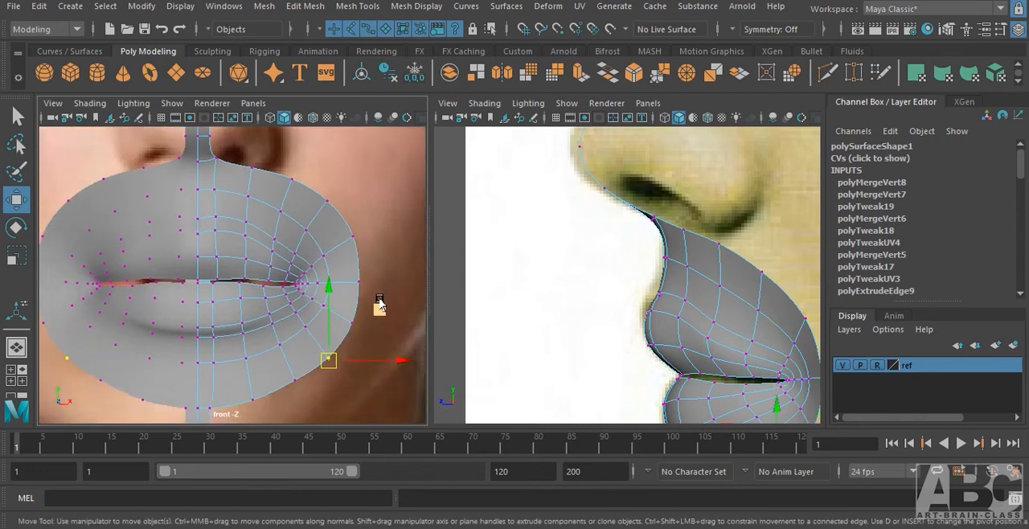
Switch to object selection, deselect the mesh and inspect the shaded mouth surface in the perspective view.
key(F8)
key(F8)
click(369, 360)
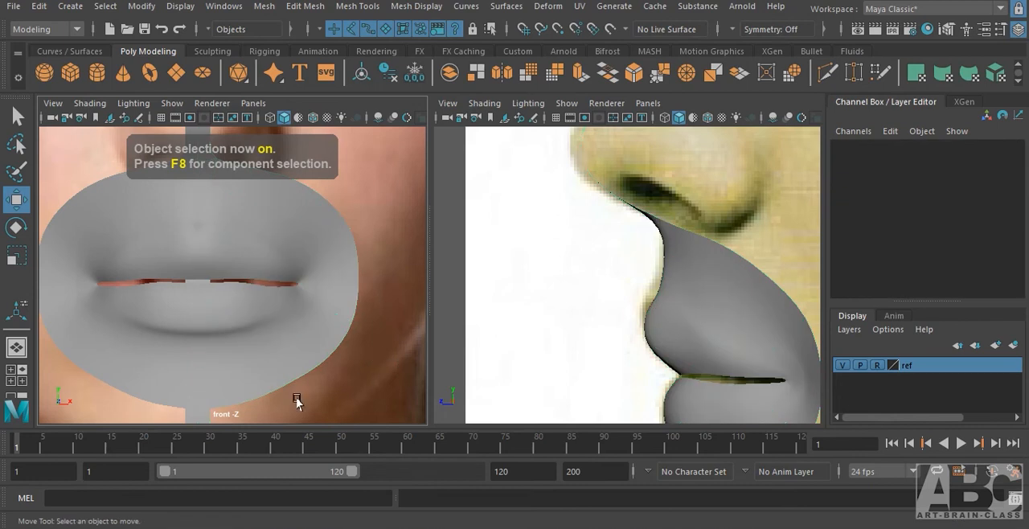
alt+right_drag(233, 352, 326, 354)
mouse_move(326, 354)
alt+mouse_down()
mouse_move(312, 360)
mouse_move(308, 321)
mouse_move(193, 351)
mouse_move(227, 330)
mouse_move(309, 312)
mouse_move(289, 322)
alt+mouse_up()
key(space)
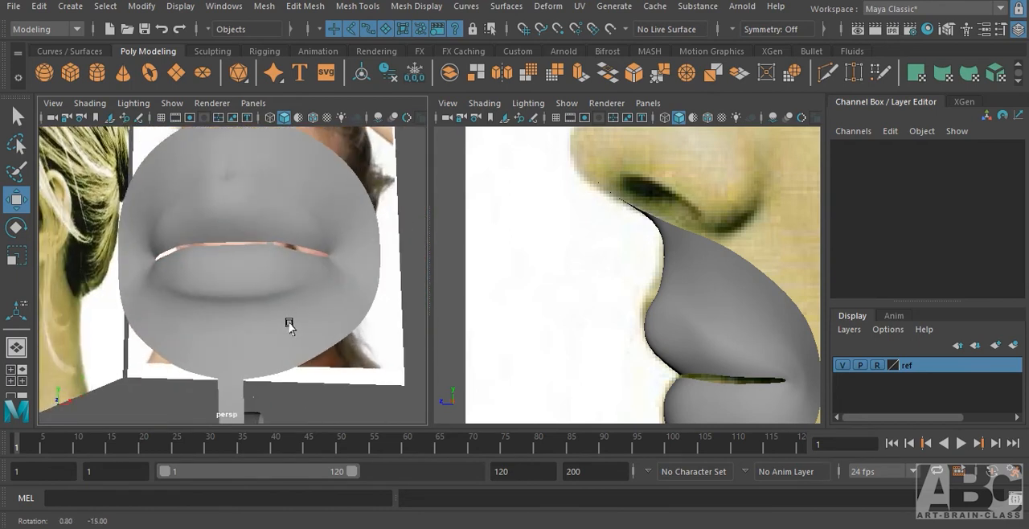
alt+right_drag(290, 321, 371, 310)
alt+drag(323, 320, 307, 289)
Select the mouth mesh, examine its edge flow around the lips and mouth corner from several angles, and return to vertex selection.
click(324, 287)
alt+drag(301, 339, 334, 319)
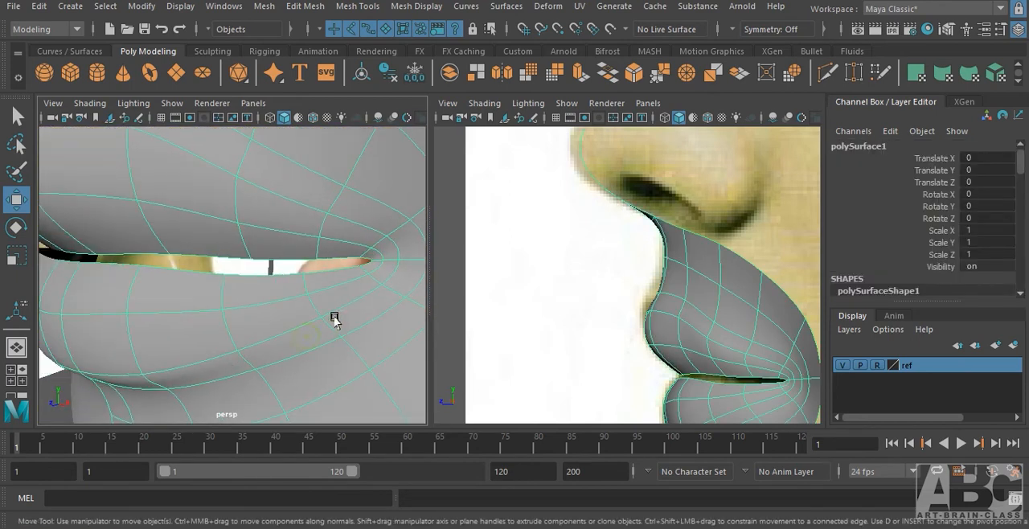
alt+drag(363, 272, 283, 267)
scroll(234, 281, down, 3)
alt+drag(294, 229, 343, 278)
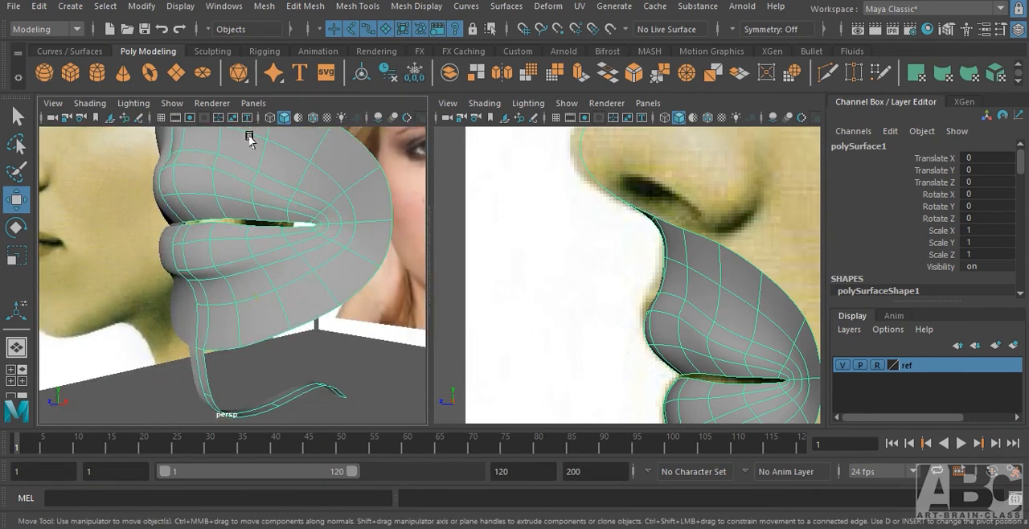
scroll(242, 291, up, 3)
alt+drag(243, 291, 291, 350)
alt+drag(215, 318, 346, 329)
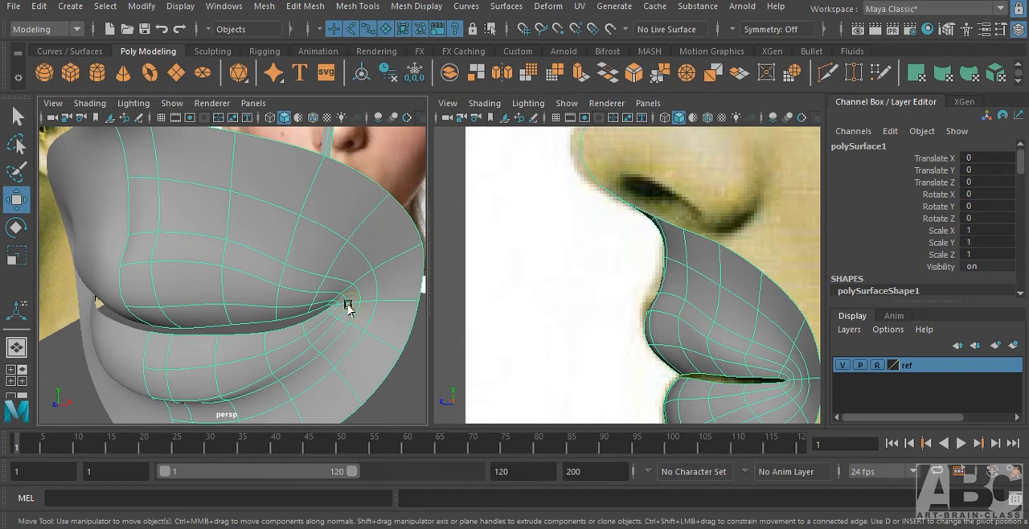
right_drag(346, 165, 277, 132)
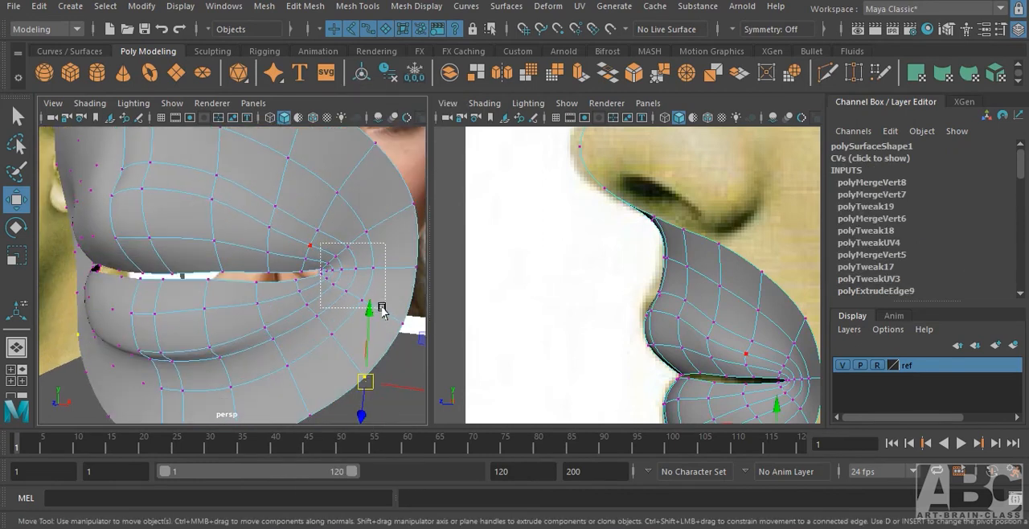
Select the cluster of vertices around the mouth corner and adjust its sideways position and depth in the perspective view.
ctrl+shift+drag(387, 231, 367, 255)
key(ctrl+z)
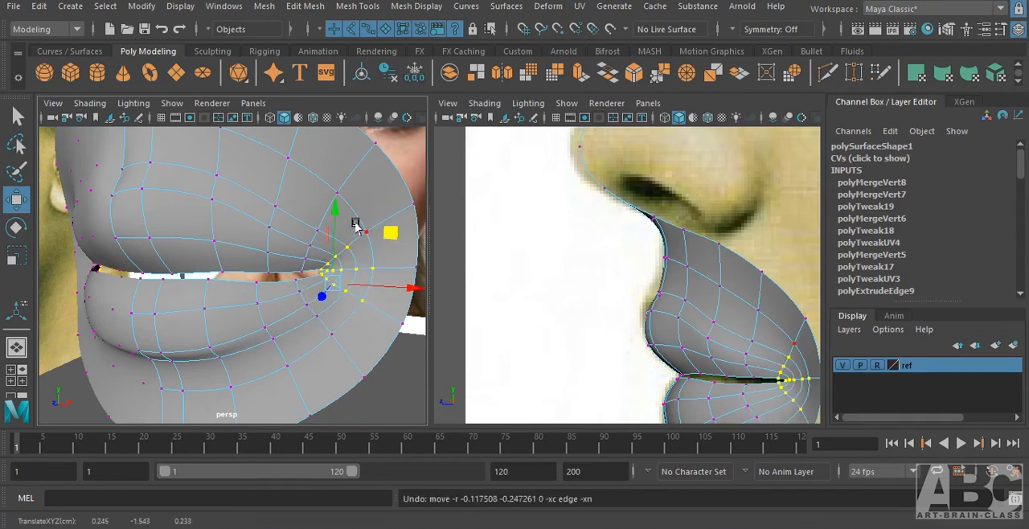
ctrl+shift+drag(381, 208, 369, 228)
alt+drag(304, 322, 345, 255)
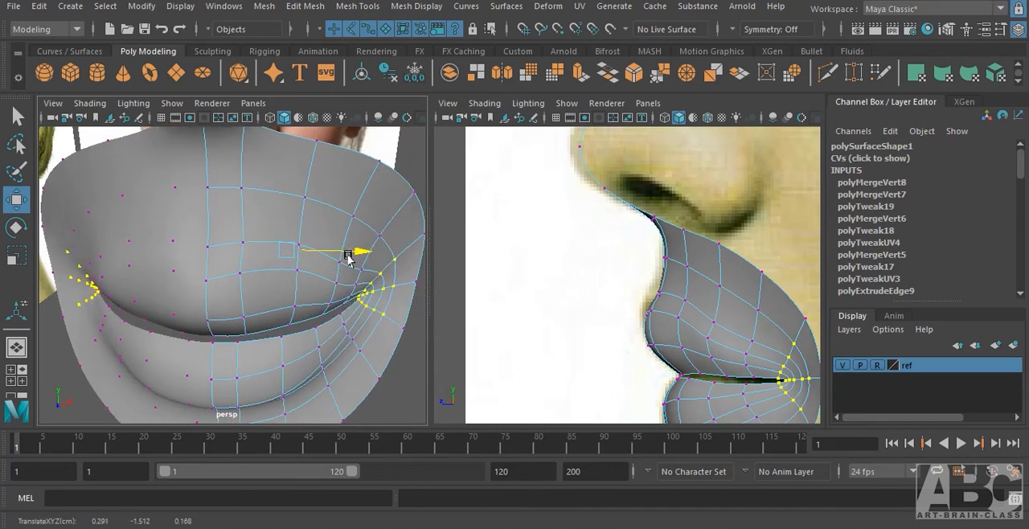
drag(289, 276, 290, 278)
alt+drag(307, 319, 432, 386)
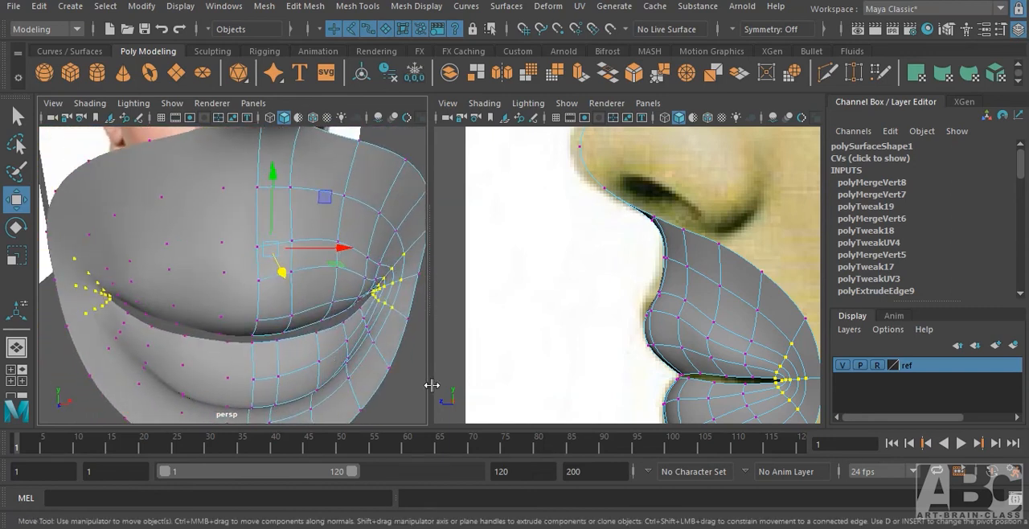
Switch to object selection and examine the lips and mouth corner from the front, the side and a three-quarter angle.
key(F8)
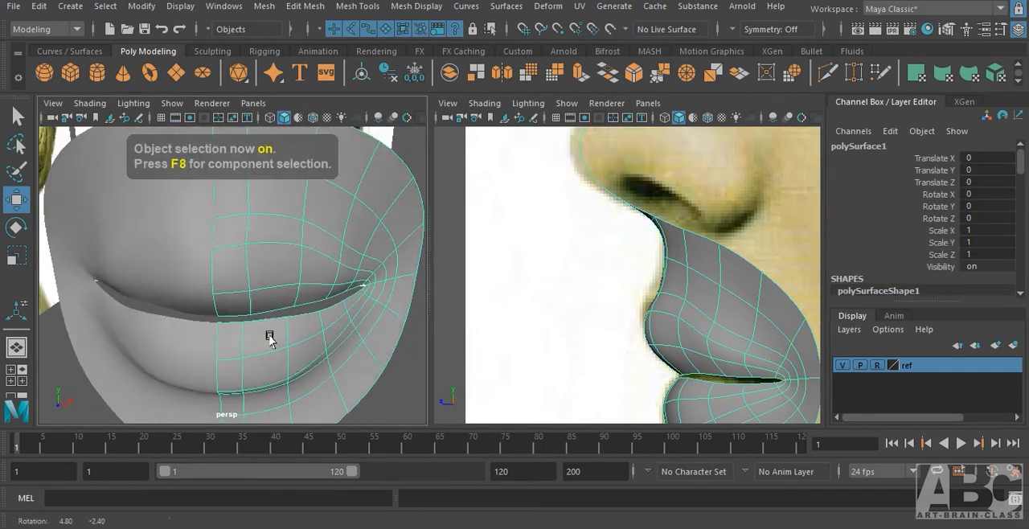
alt+drag(268, 336, 356, 311)
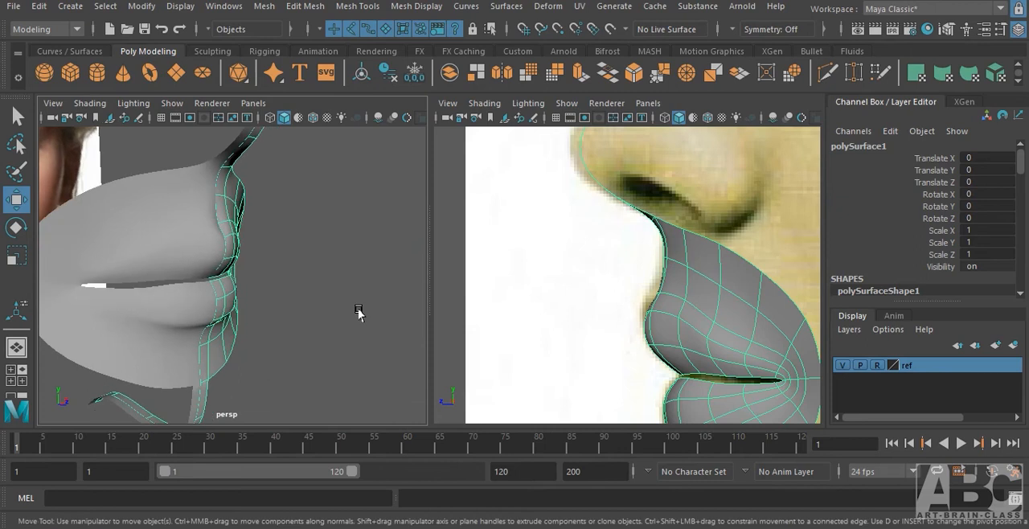
click(356, 310)
alt+drag(243, 297, 177, 230)
click(207, 229)
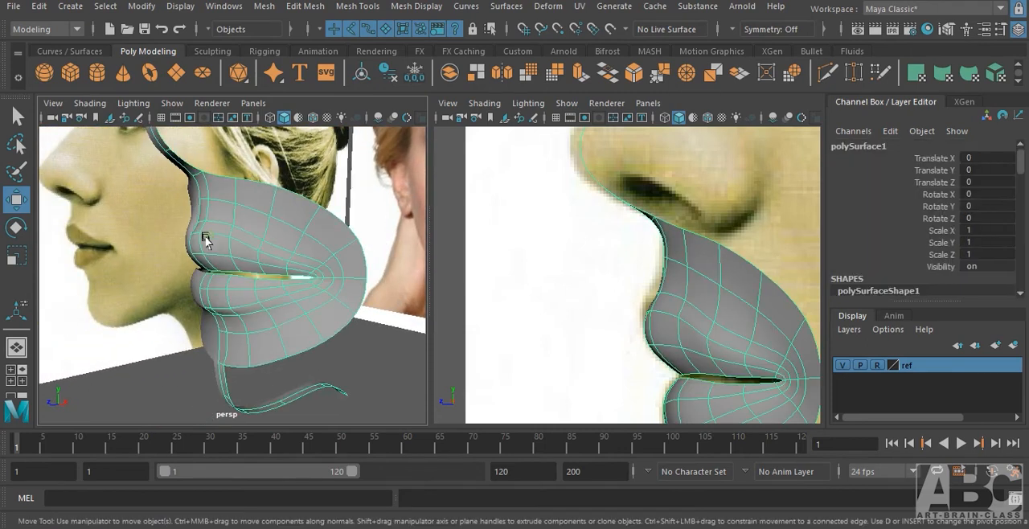
alt+right_drag(206, 230, 319, 251)
alt+drag(281, 252, 207, 253)
Return to vertex selection and move the vertices at the centre of the upper lip's upper contour slightly back in depth.
right_click(224, 225)
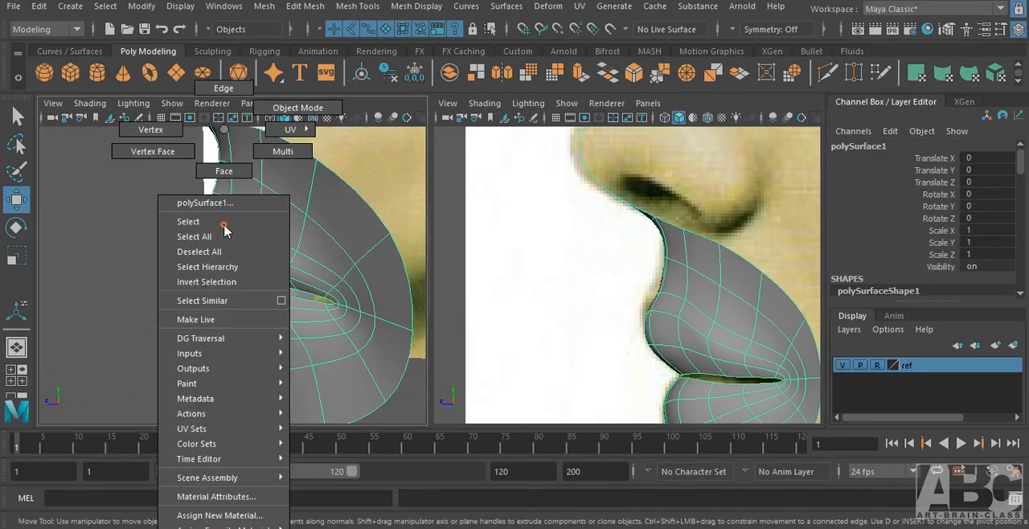
click(150, 130)
alt+drag(238, 206, 204, 167)
click(219, 194)
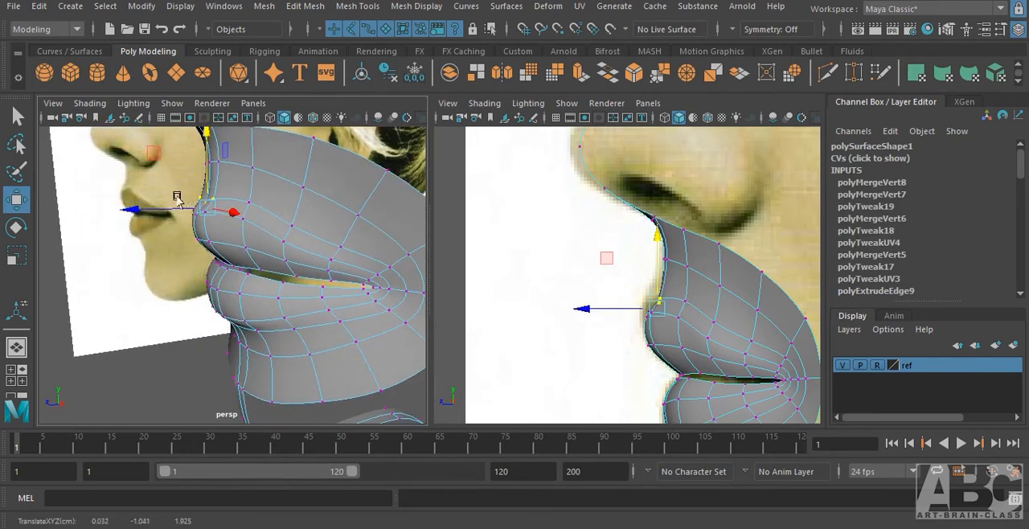
drag(167, 208, 172, 208)
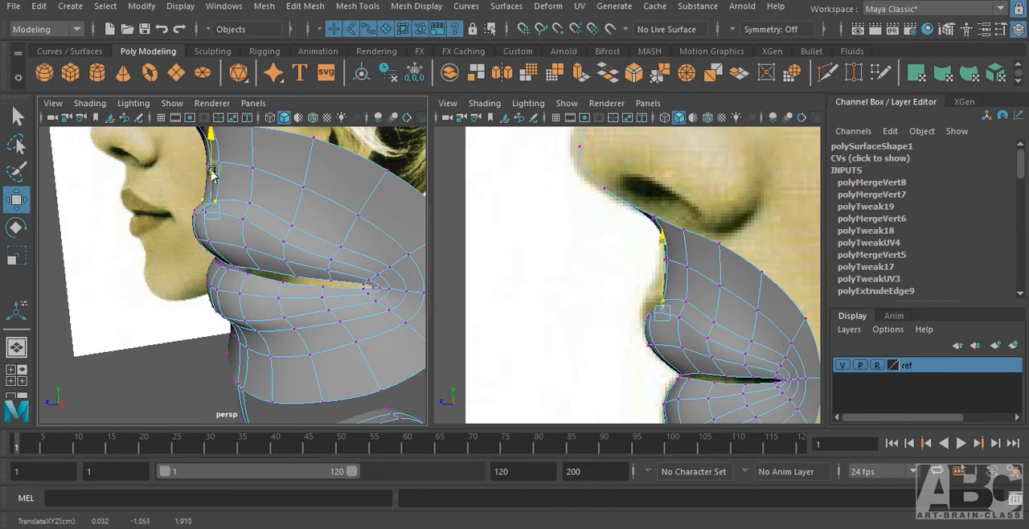
Adjust the neighbouring upper-lip contour vertex beside the centre strip, then move the centre contour vertices forward in depth.
click(251, 204)
drag(249, 189, 68, 265)
drag(174, 231, 169, 232)
drag(245, 175, 244, 179)
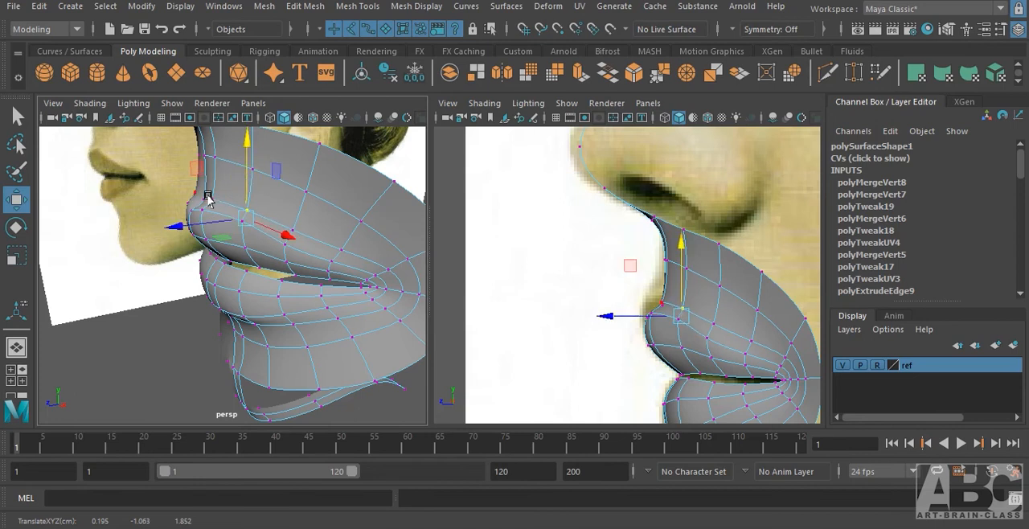
click(201, 197)
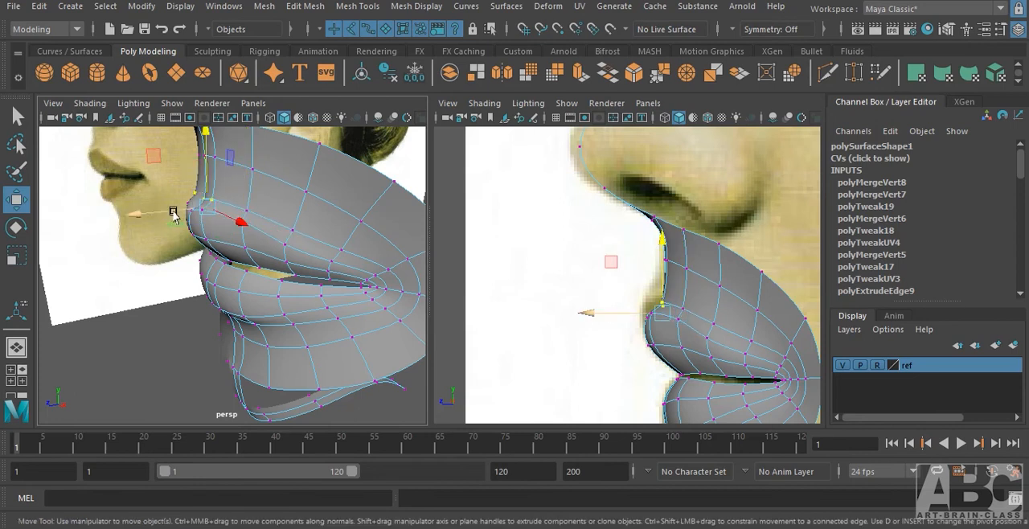
drag(201, 183, 165, 212)
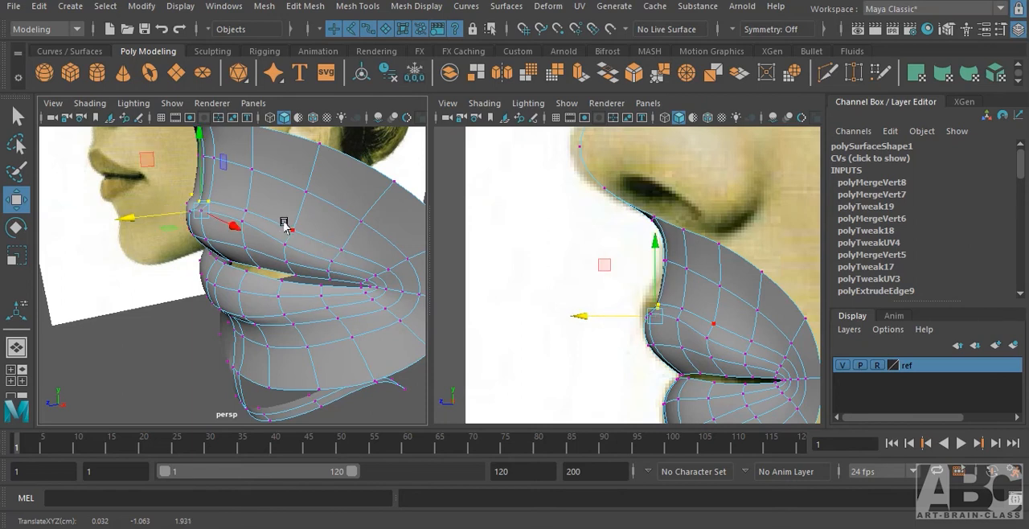
Move the next two upper-lip contour vertices toward the mouth corner forward in depth to firm up the lip edge.
click(291, 231)
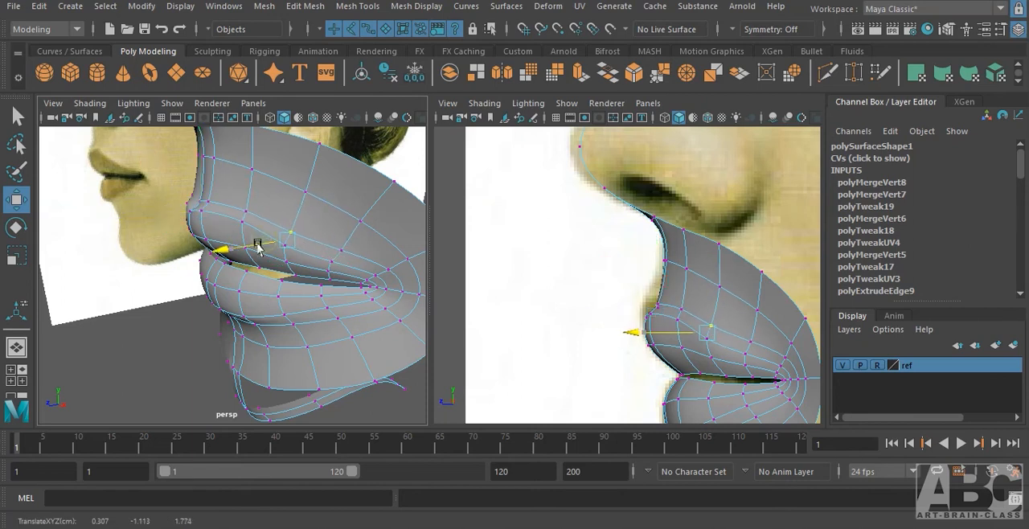
drag(257, 245, 338, 231)
click(340, 250)
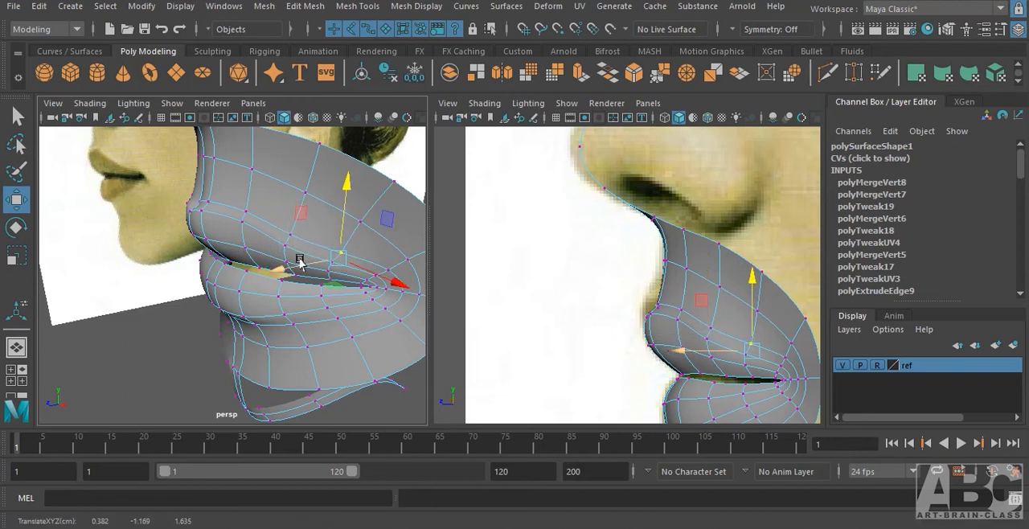
drag(288, 267, 282, 270)
Select the lower-lip vertex columns near the mouth corner and move them slightly outward.
alt+drag(277, 272, 341, 309)
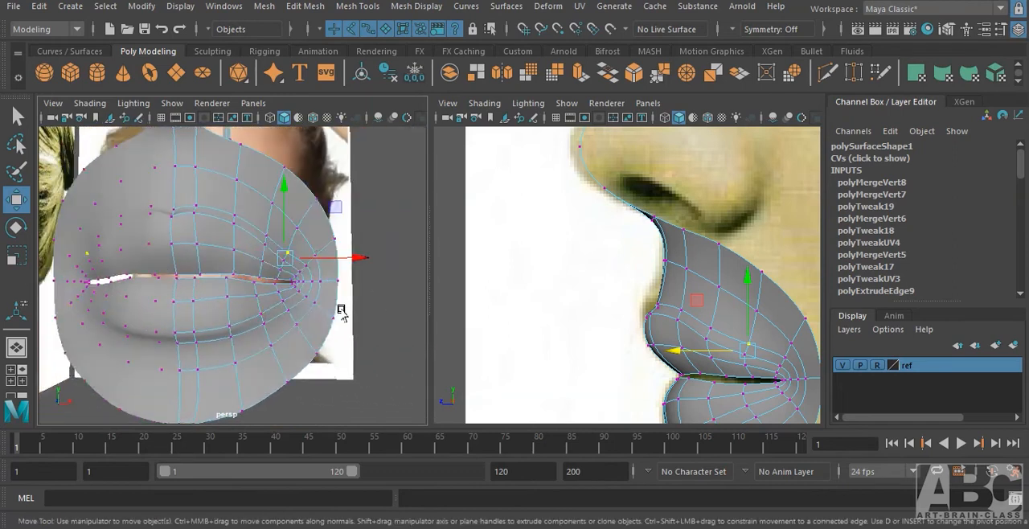
alt+right_drag(303, 319, 314, 333)
alt+drag(314, 333, 278, 315)
alt+right_drag(278, 314, 326, 319)
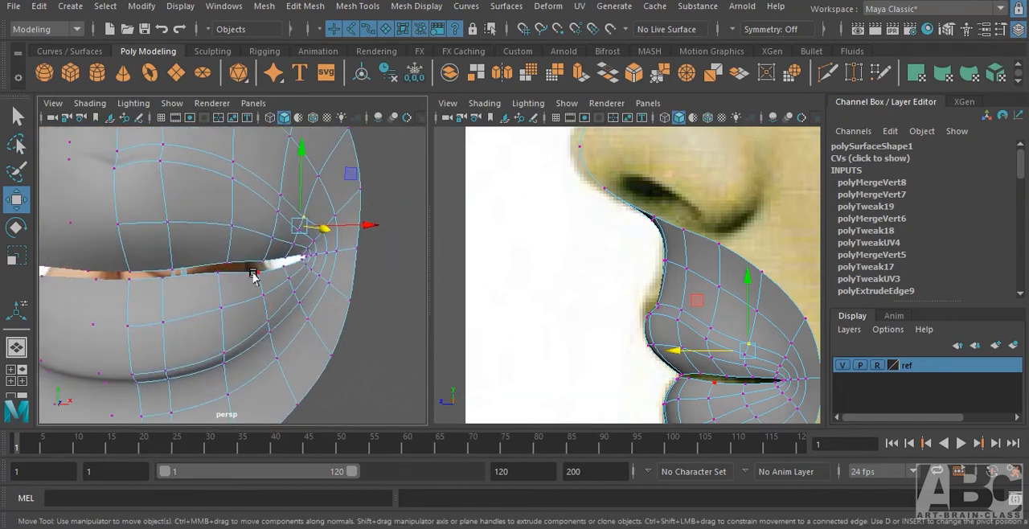
drag(267, 332, 270, 352)
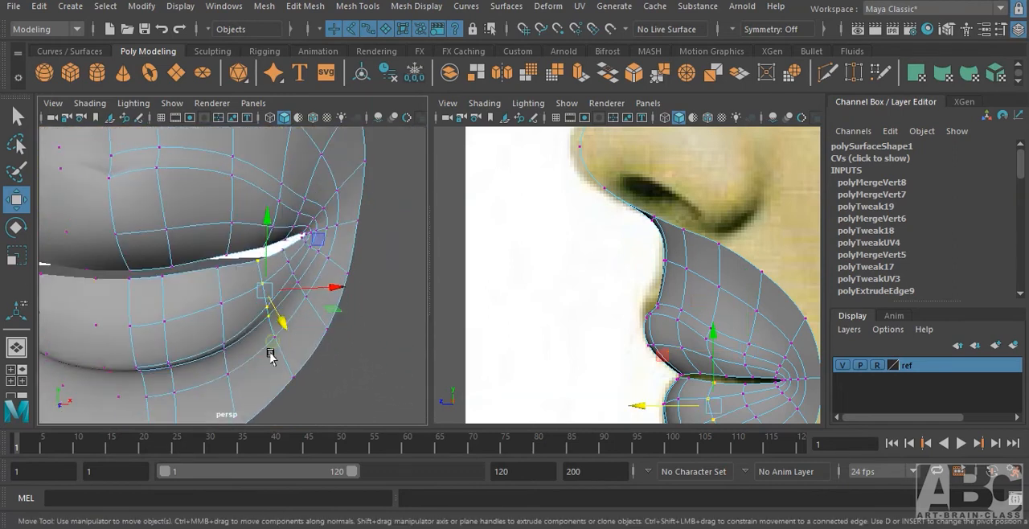
drag(311, 287, 318, 286)
alt+drag(319, 287, 273, 290)
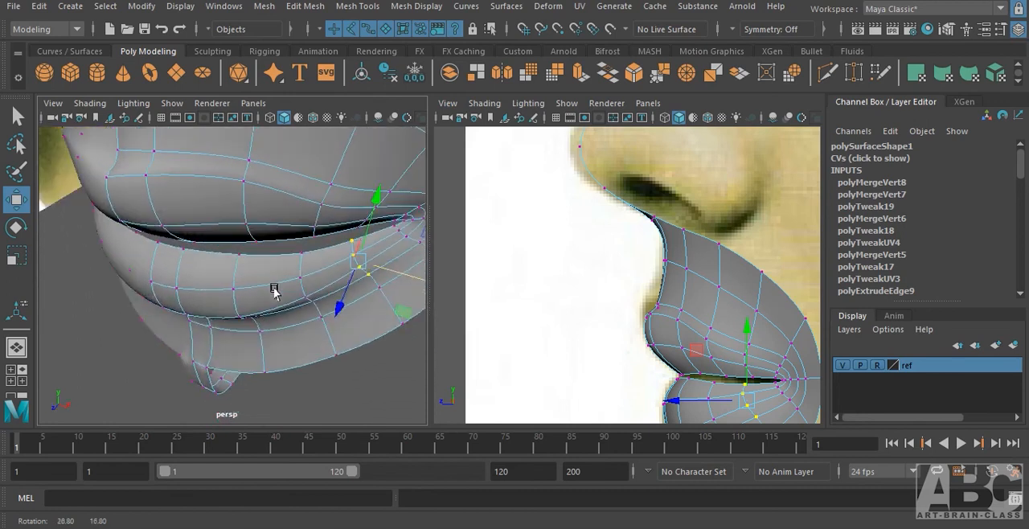
Adjust the depth of the vertices along the lower lip's upper edge, working from the corner side toward the centre.
alt+drag(300, 257, 275, 306)
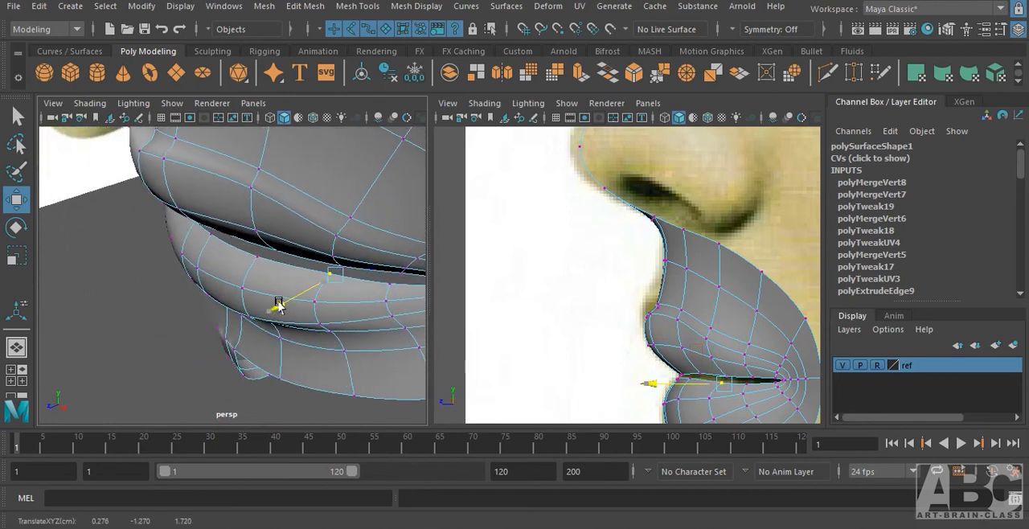
click(255, 258)
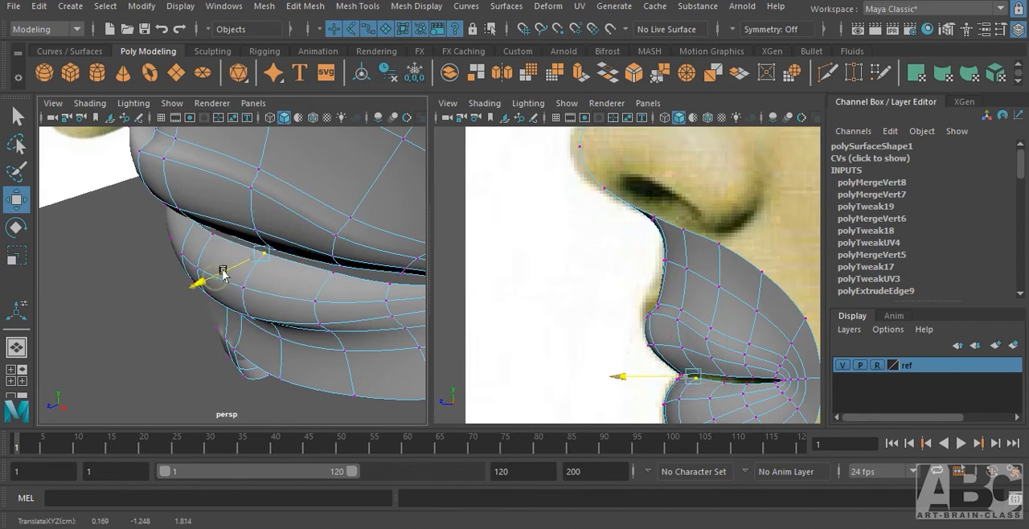
alt+drag(195, 275, 294, 281)
Select the paired lip-opening vertices at the inner mouth corner and adjust them sideways.
click(346, 242)
drag(330, 313, 343, 307)
alt+drag(343, 307, 321, 300)
click(315, 286)
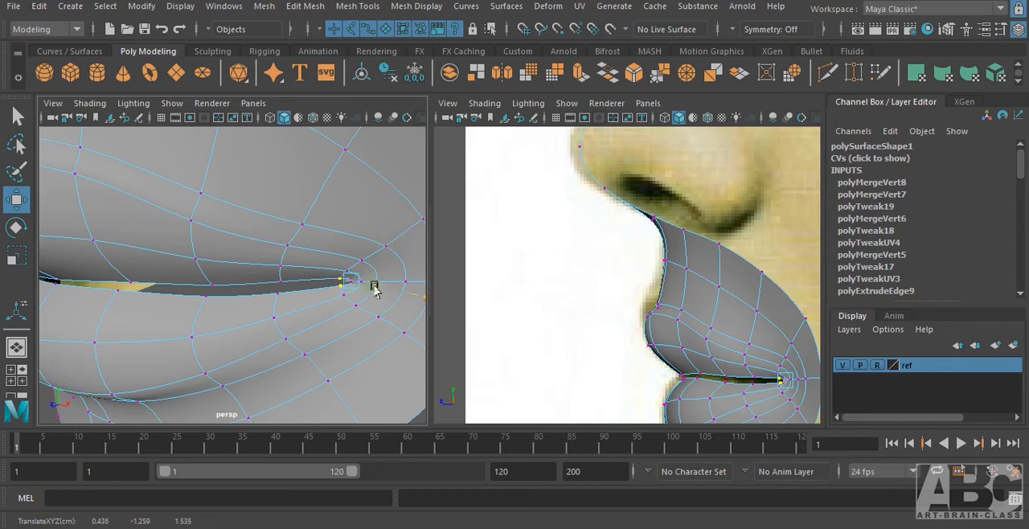
Examine the mouth corner and overall lip shape against the reference images from several angles and distances.
mouse_move(373, 320)
alt+mouse_down()
mouse_move(325, 344)
mouse_move(354, 316)
alt+mouse_up()
alt+right_drag(354, 315, 325, 318)
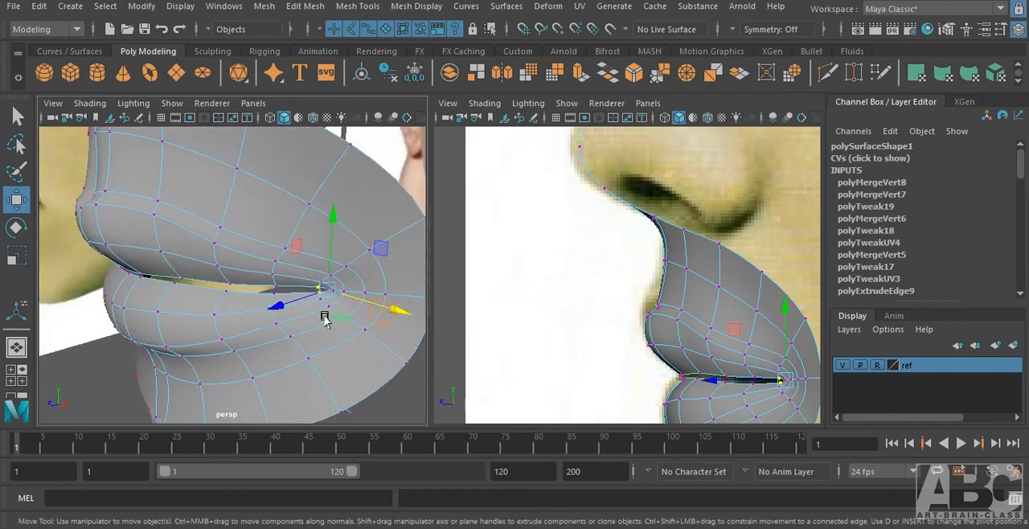
alt+middle_drag(331, 319, 302, 319)
alt+right_drag(326, 319, 205, 319)
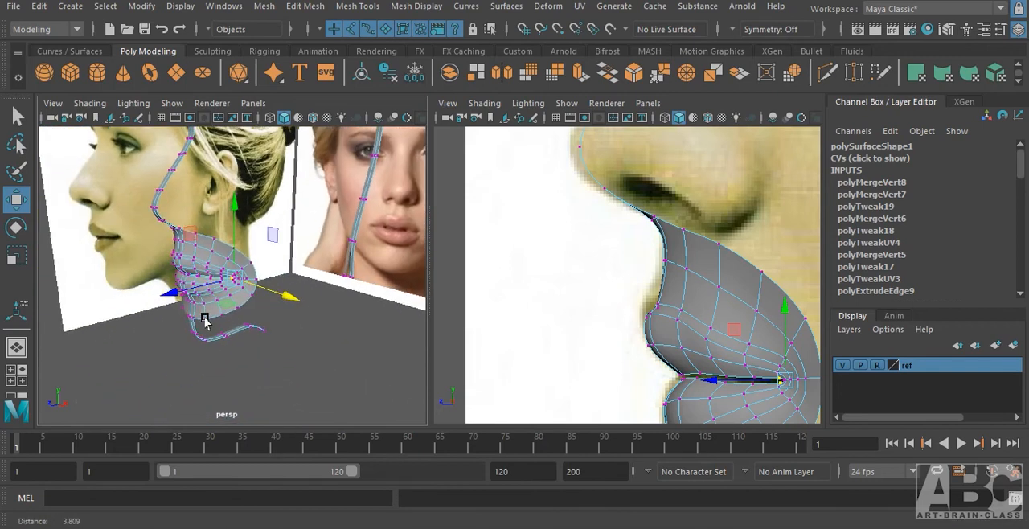
alt+drag(204, 320, 225, 311)
alt+right_drag(225, 311, 406, 320)
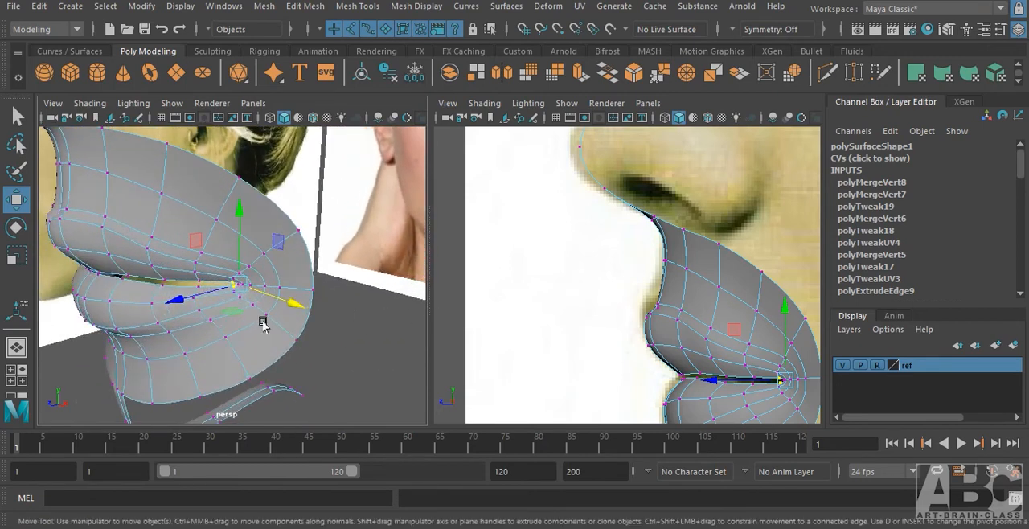
alt+right_drag(265, 322, 400, 319)
alt+drag(356, 337, 324, 336)
alt+right_drag(324, 335, 267, 336)
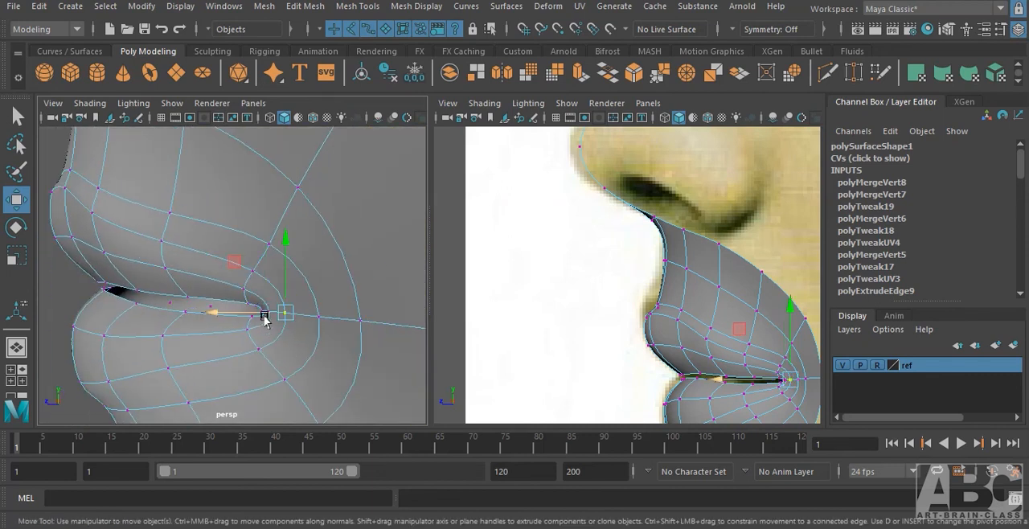
Adjust the depth of the mouth corner vertex, the vertex above it and the inner lip-opening vertex.
drag(265, 319, 259, 316)
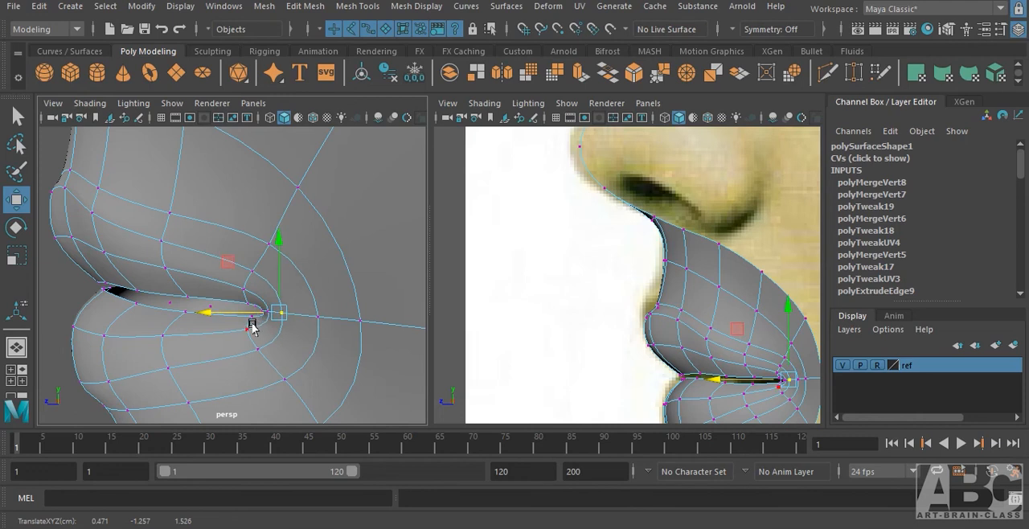
drag(257, 281, 257, 281)
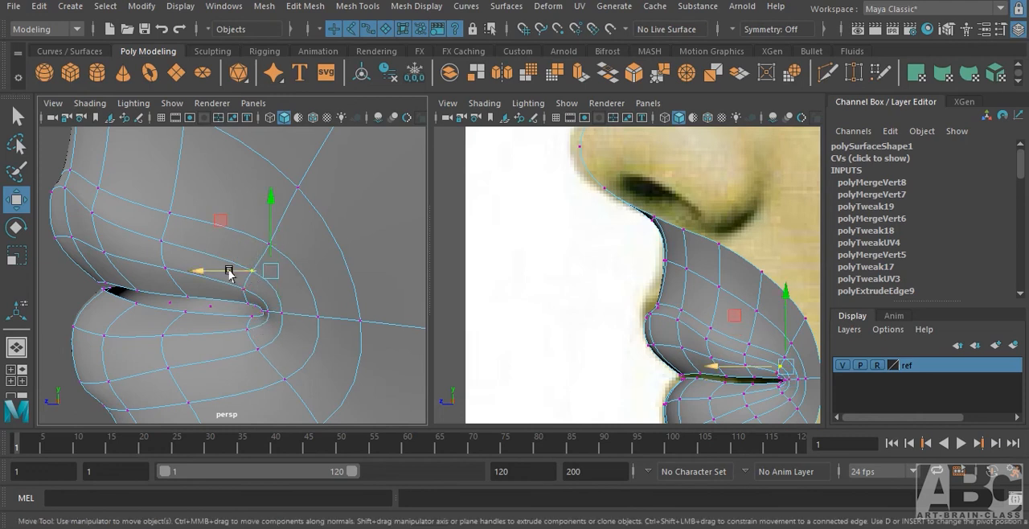
click(265, 311)
drag(253, 312, 285, 356)
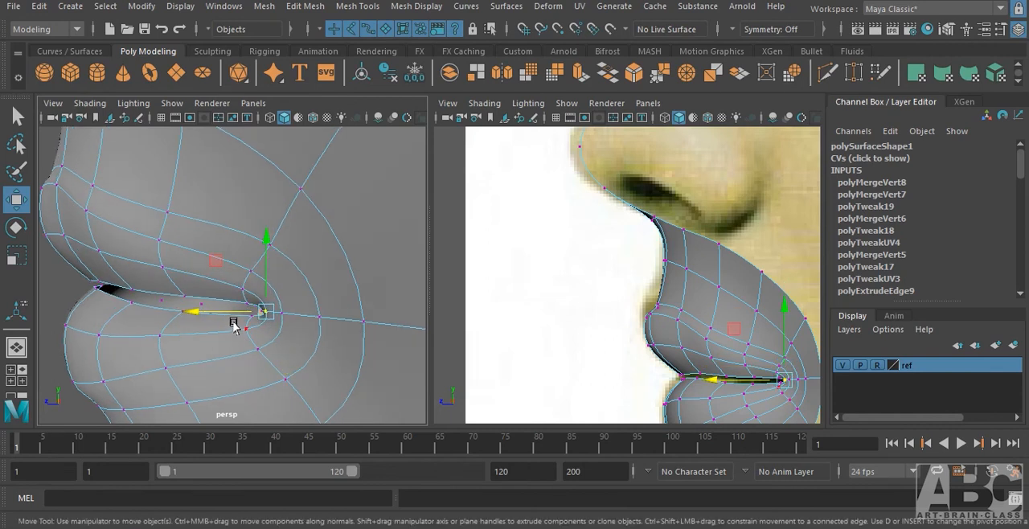
Move the three vertices just below the mouth corner slightly inward and forward, and adjust the depth of the adjacent loop vertex.
drag(229, 318, 335, 372)
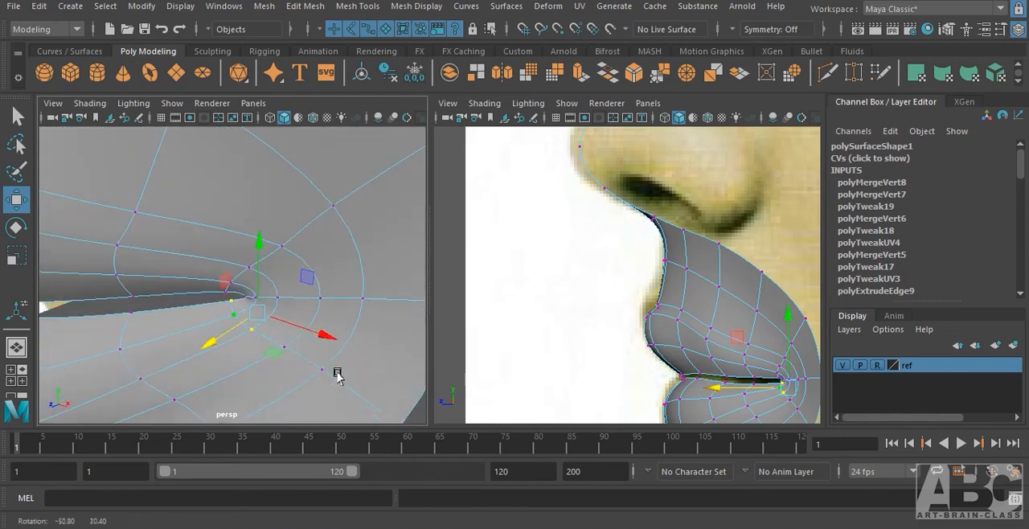
drag(299, 327, 293, 325)
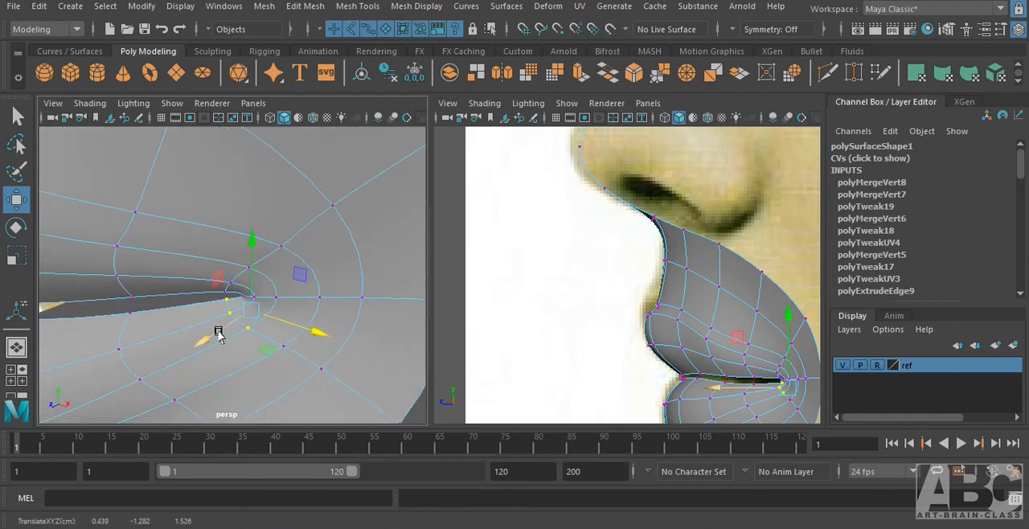
mouse_move(219, 330)
mouse_down()
mouse_move(227, 315)
mouse_move(200, 334)
mouse_up()
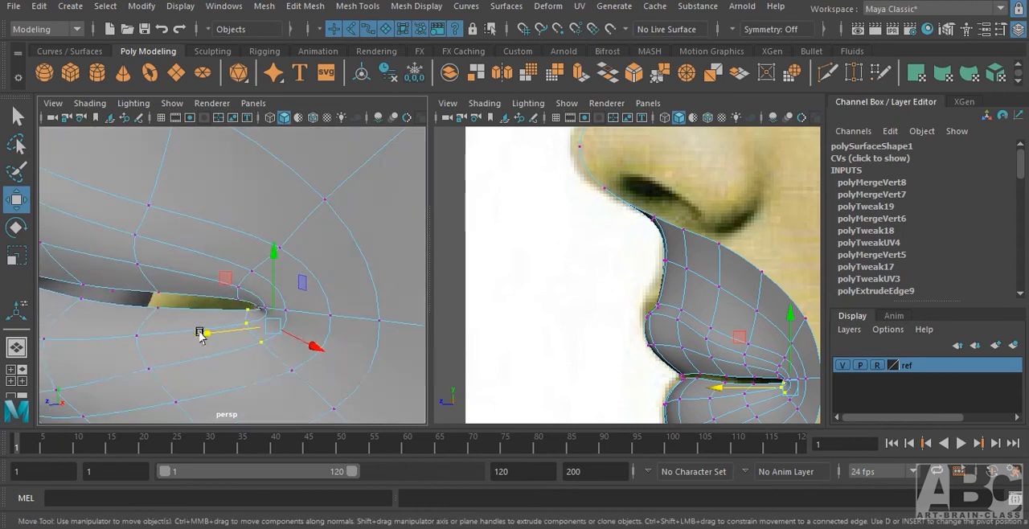
alt+drag(267, 359, 250, 370)
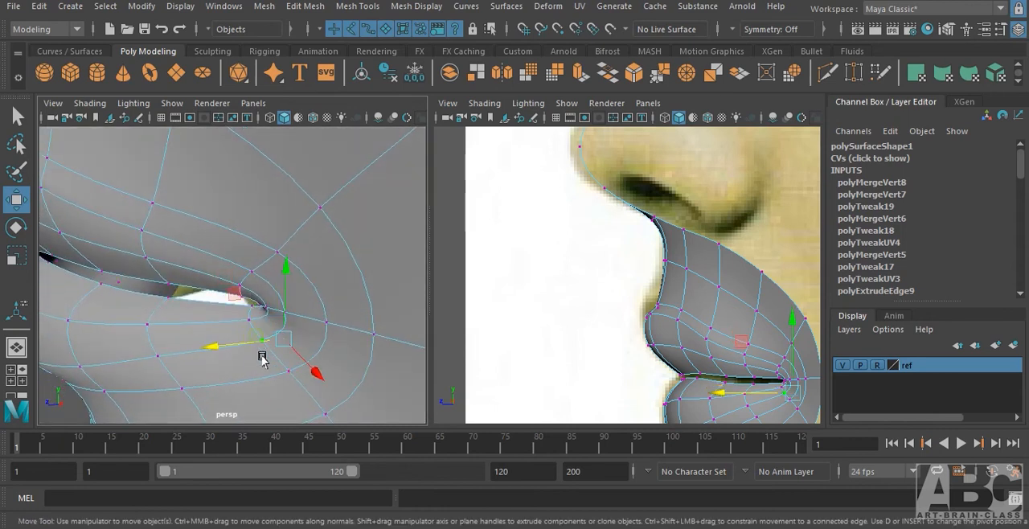
Fine-tune the depth of the mouth corner vertex and the loop vertex diagonally below it, and return to object selection.
drag(282, 304, 247, 319)
click(320, 329)
click(281, 315)
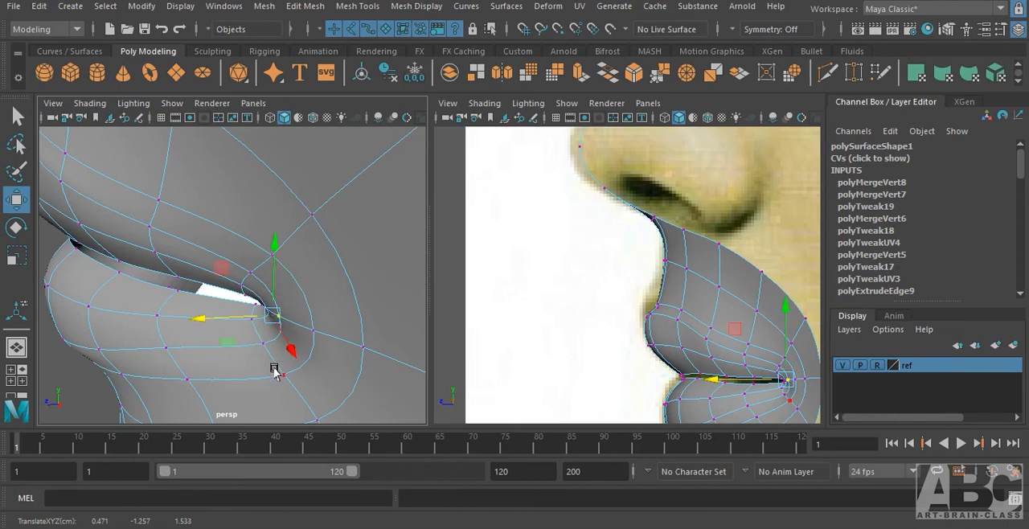
click(275, 372)
drag(274, 390, 338, 373)
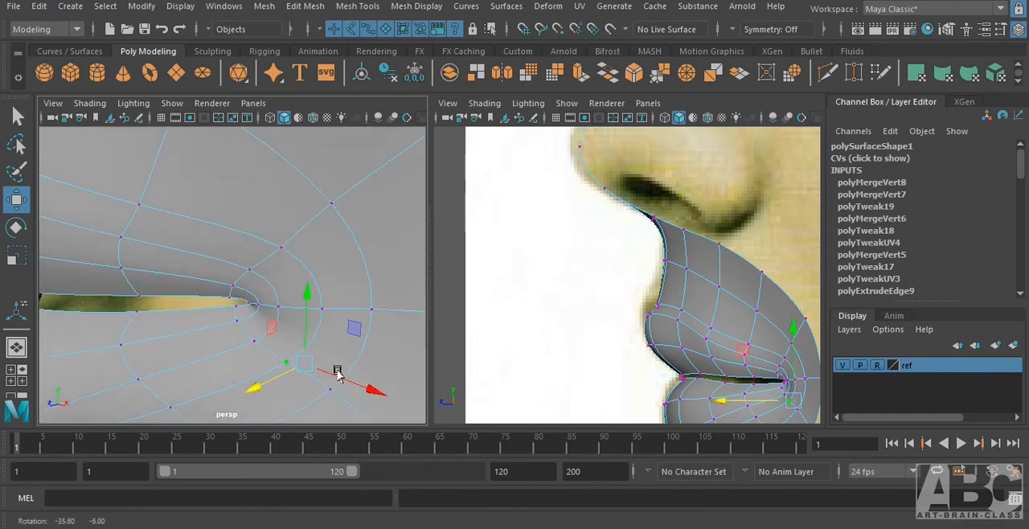
key(F8)
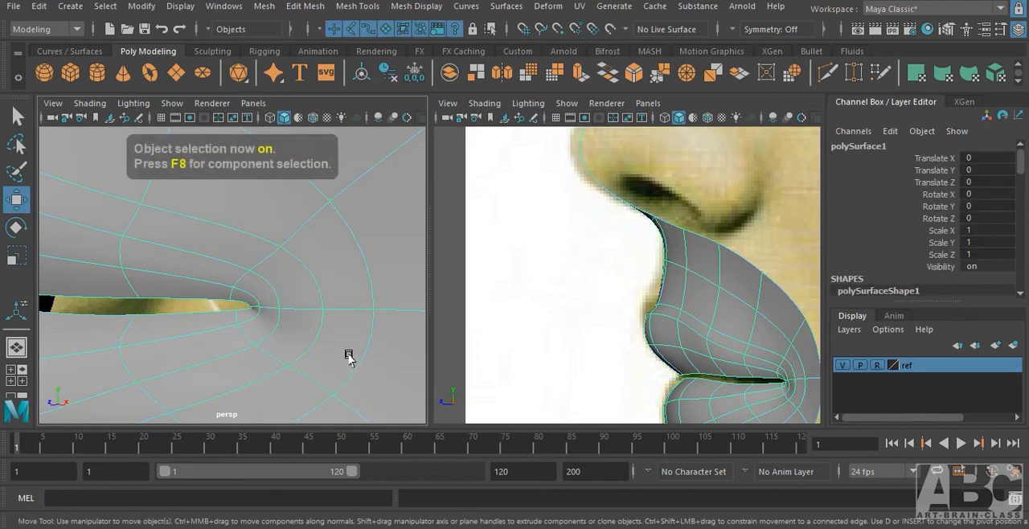
Adjust the depth of the vertex just above the mouth corner.
alt+right_drag(349, 356, 153, 351)
click(254, 375)
alt+right_drag(203, 309, 509, 374)
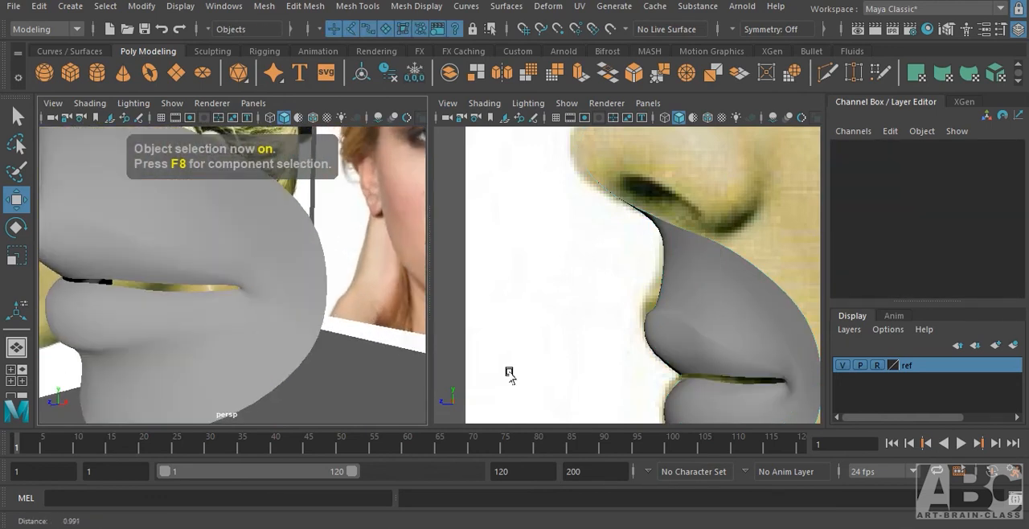
alt+drag(257, 377, 233, 294)
alt+right_drag(230, 287, 290, 305)
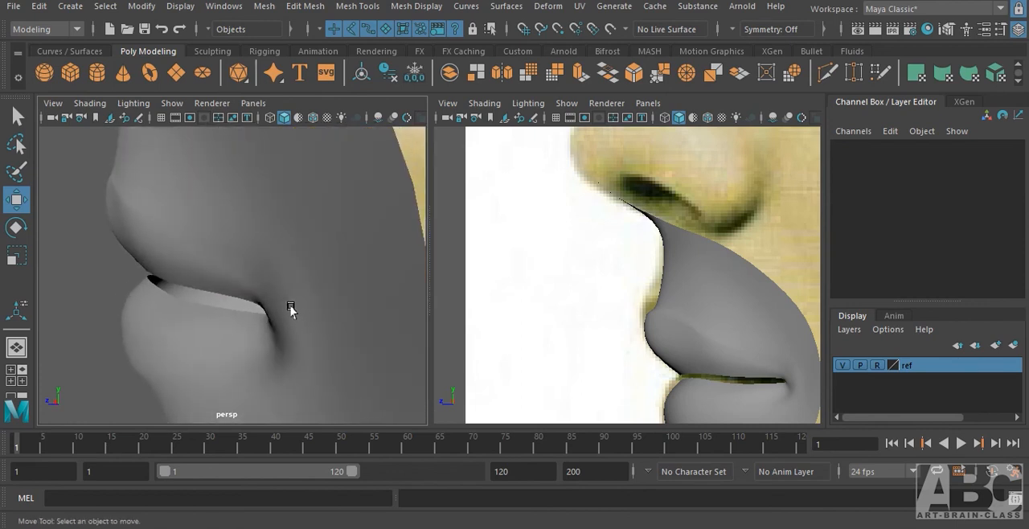
alt+drag(281, 311, 260, 312)
click(259, 314)
right_drag(241, 279, 177, 131)
click(245, 277)
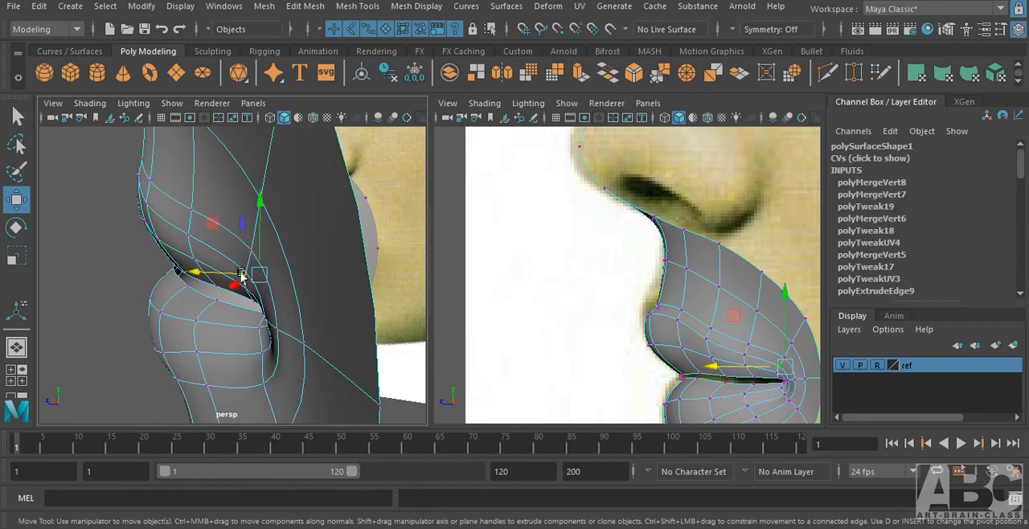
drag(212, 276, 203, 281)
Adjust the height of the vertex on the lower edge loop of the upper lip, a short way in from the mouth corner.
click(188, 234)
drag(167, 238, 161, 241)
click(183, 210)
drag(186, 204, 188, 191)
click(192, 213)
alt+drag(180, 268, 173, 295)
drag(203, 202, 203, 208)
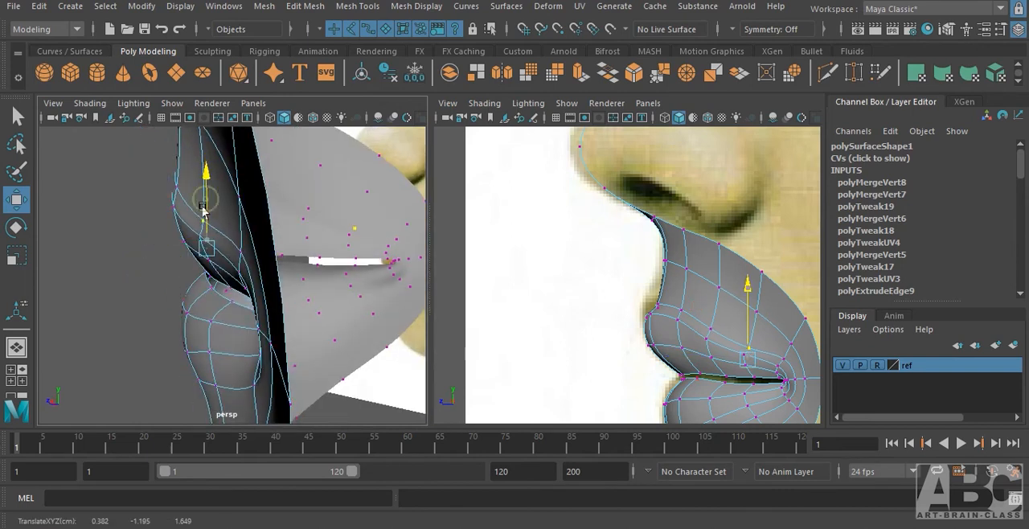
Examine the unselected lip surface from the front and side to check the shape of the upper lip.
alt+drag(181, 275, 151, 252)
alt+drag(151, 258, 337, 324)
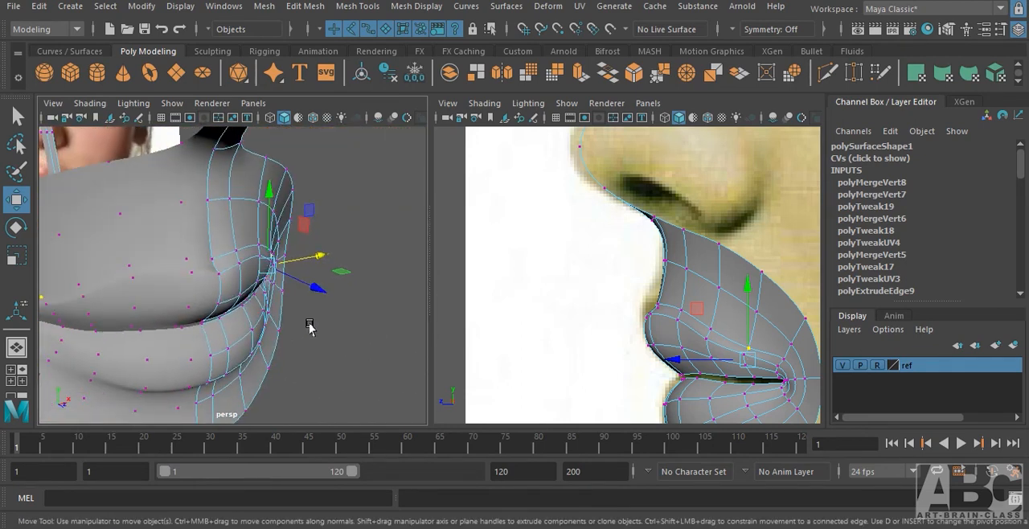
key(F8)
key(F8)
click(339, 303)
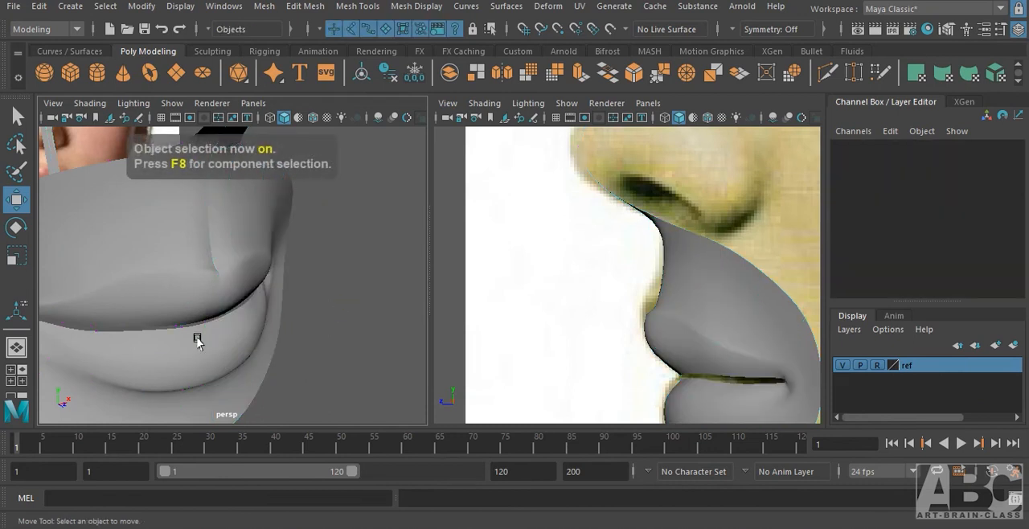
alt+drag(197, 338, 69, 348)
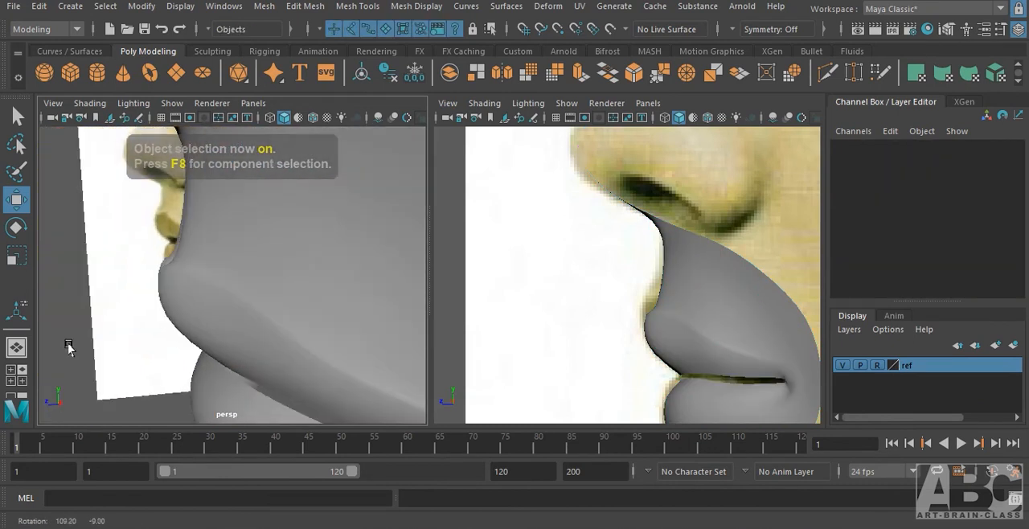
alt+drag(229, 338, 257, 351)
Nudge the same upper-lip vertex near the mouth corner slightly forward and up to smooth the lip contour.
click(294, 339)
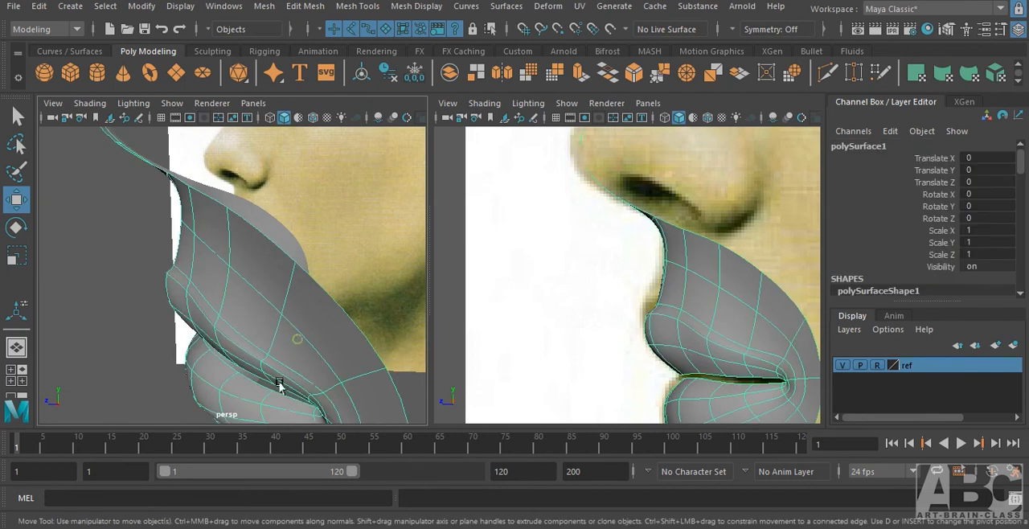
right_drag(277, 129, 233, 132)
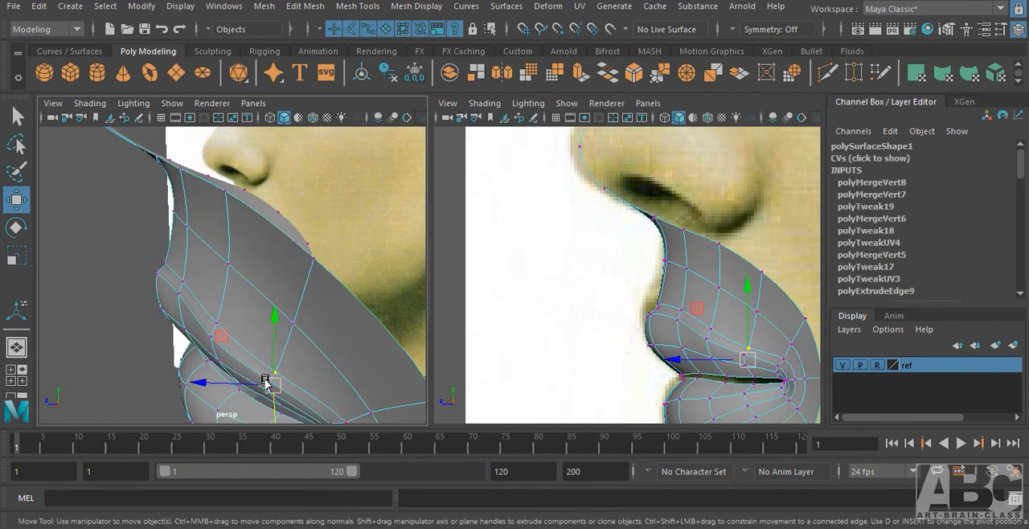
drag(215, 386, 413, 392)
alt+drag(268, 393, 181, 345)
alt+right_drag(281, 304, 357, 313)
drag(295, 325, 325, 348)
alt+right_drag(325, 348, 244, 350)
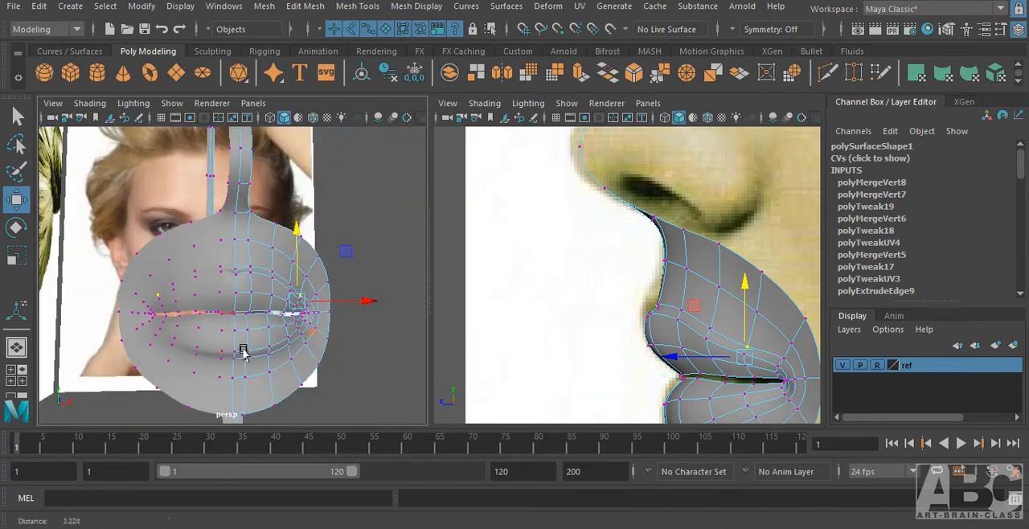
Examine the smoothed lips without the wireframe, checking the mouth opening and the mouth corner up close.
alt+drag(254, 362, 176, 372)
key(F8)
key(F8)
click(330, 372)
alt+drag(265, 369, 260, 298)
alt+right_drag(276, 294, 368, 297)
alt+middle_drag(350, 280, 319, 298)
alt+right_drag(327, 309, 301, 317)
alt+drag(301, 319, 270, 336)
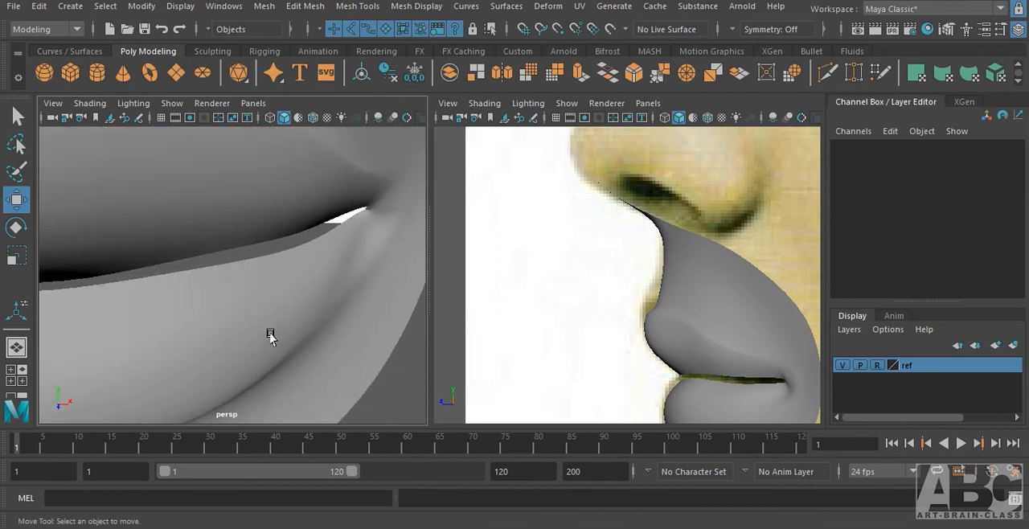
Select the two lower-lip vertices just beneath the mouth corner and move them slightly forward in depth.
click(352, 263)
right_drag(350, 249, 283, 131)
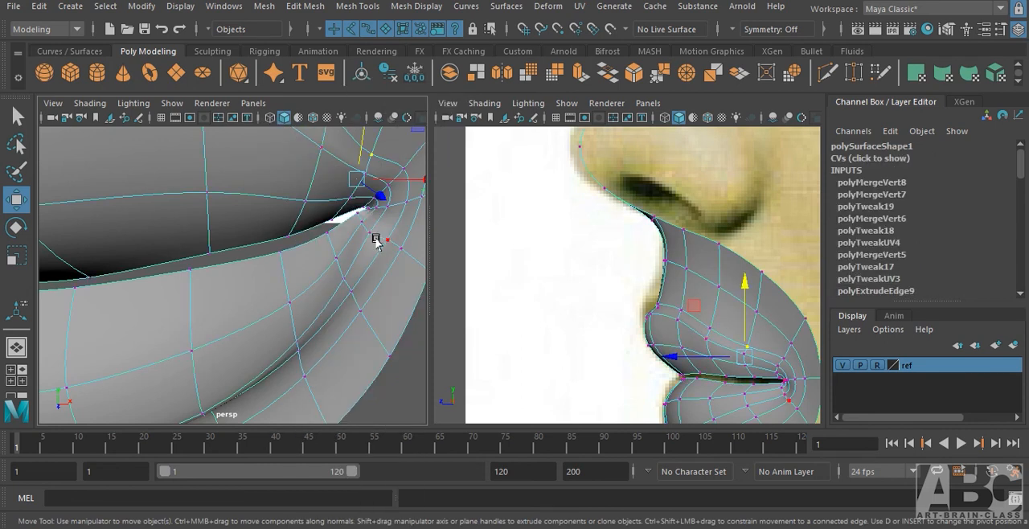
click(358, 221)
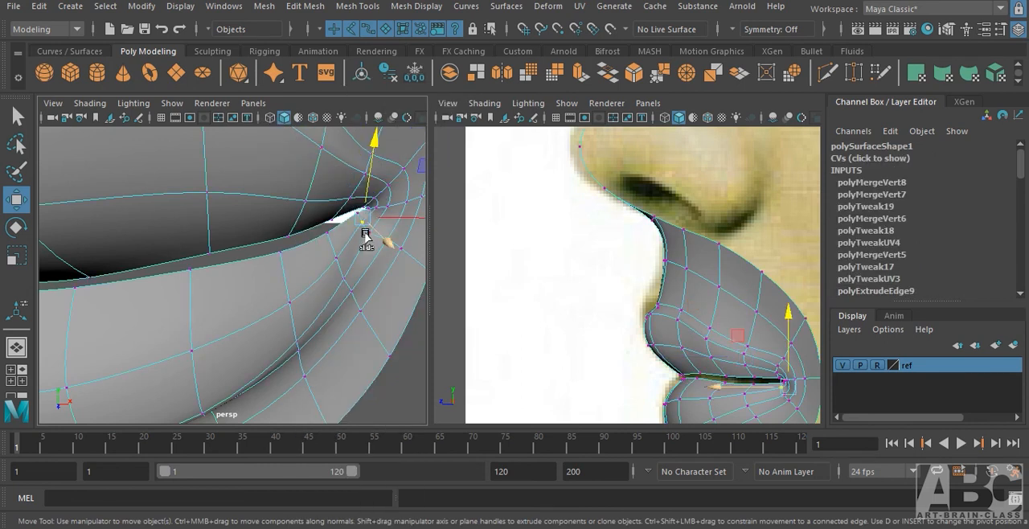
click(367, 232)
drag(365, 233, 372, 250)
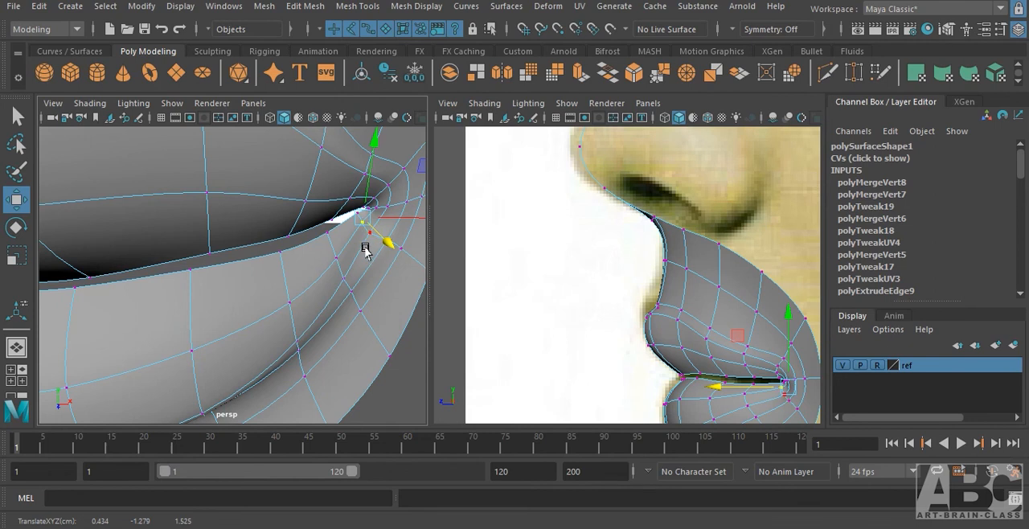
key(q)
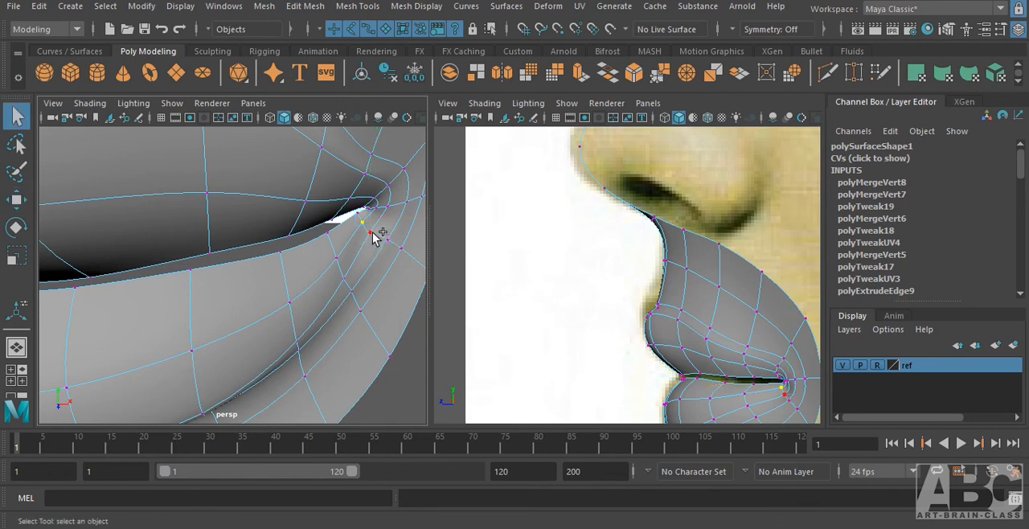
key(w)
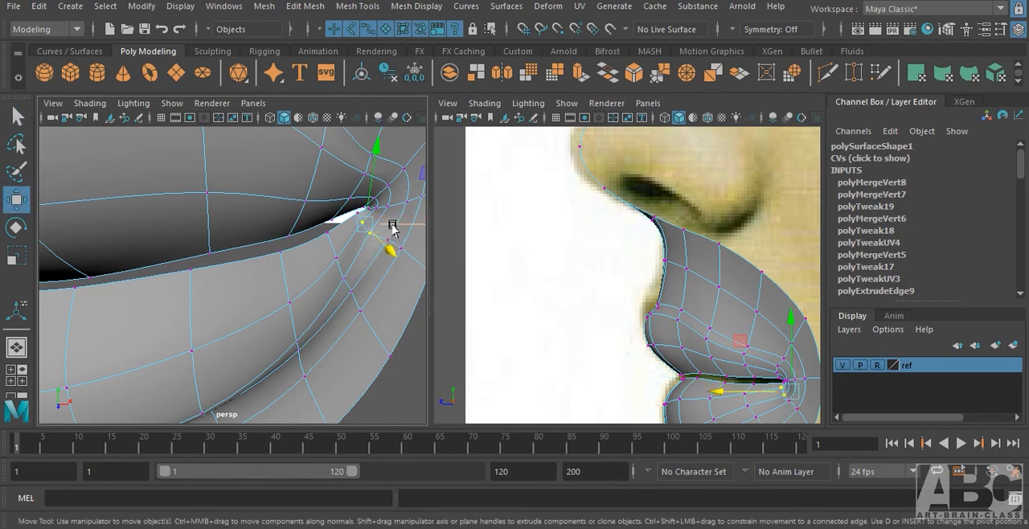
click(395, 224)
drag(391, 245, 268, 295)
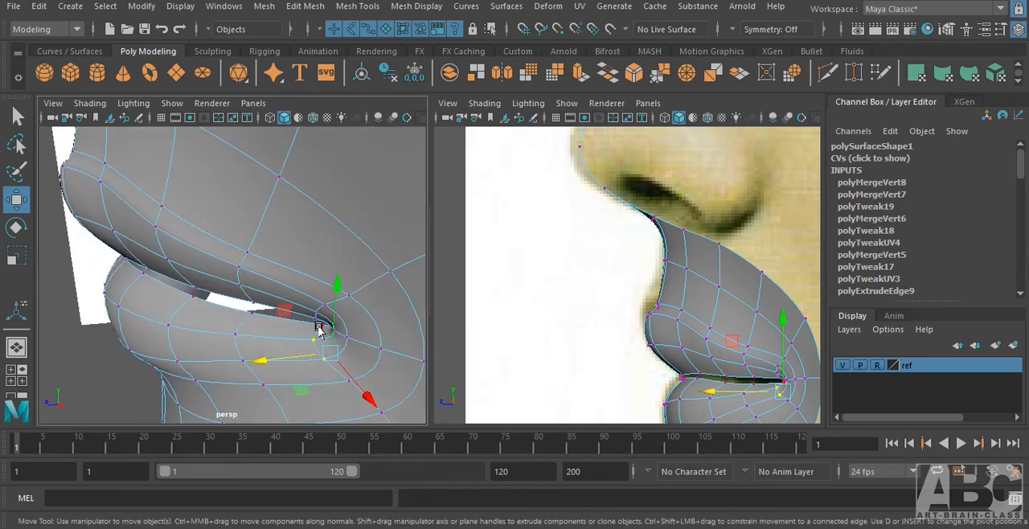
Adjust the depth of the inner mouth corner vertex and return to object selection.
click(319, 326)
drag(276, 335, 316, 337)
click(366, 345)
key(F8)
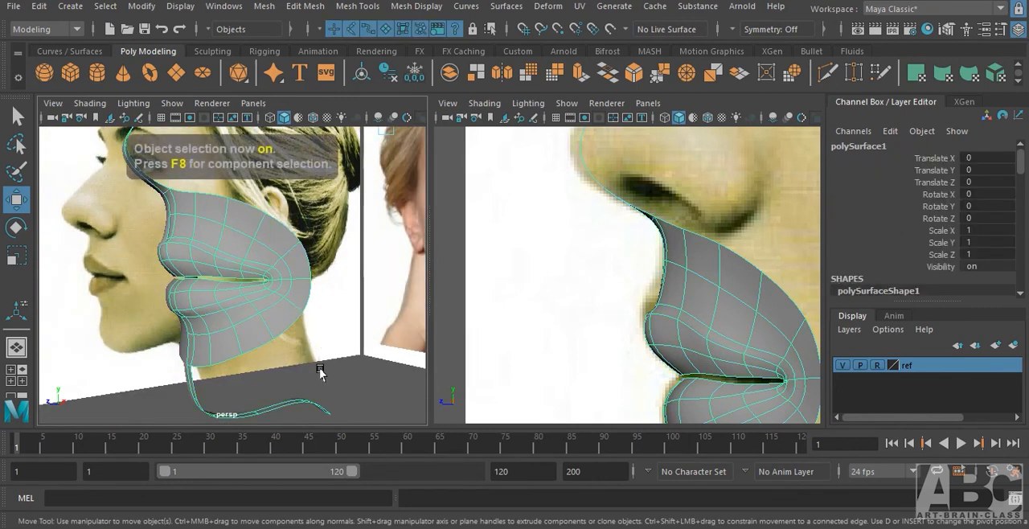
Examine the revised mouth corner and overall lip shape from the side and front, with and without the wireframe.
click(322, 382)
alt+right_drag(276, 317, 426, 324)
alt+drag(426, 324, 310, 356)
click(319, 314)
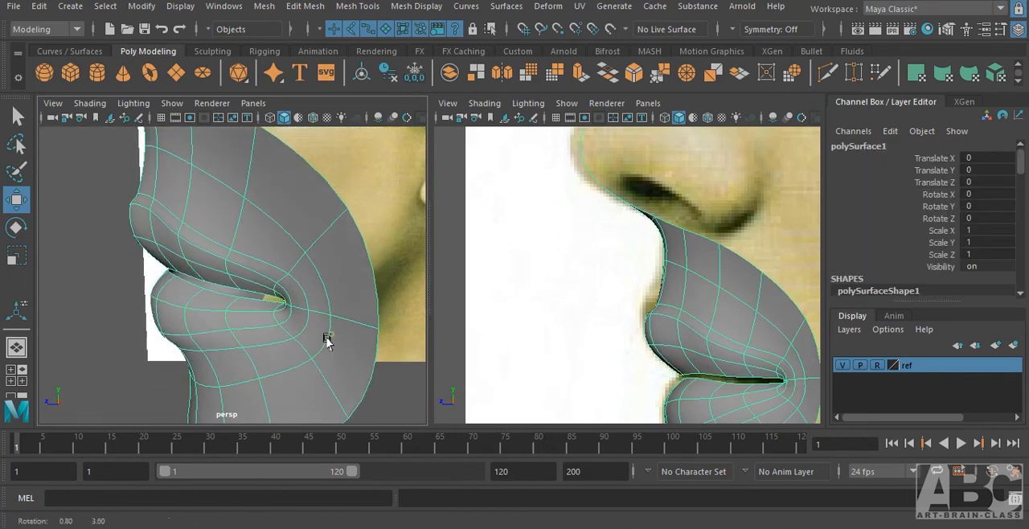
right_drag(336, 308, 323, 266)
right_drag(324, 266, 265, 156)
alt+drag(323, 309, 360, 314)
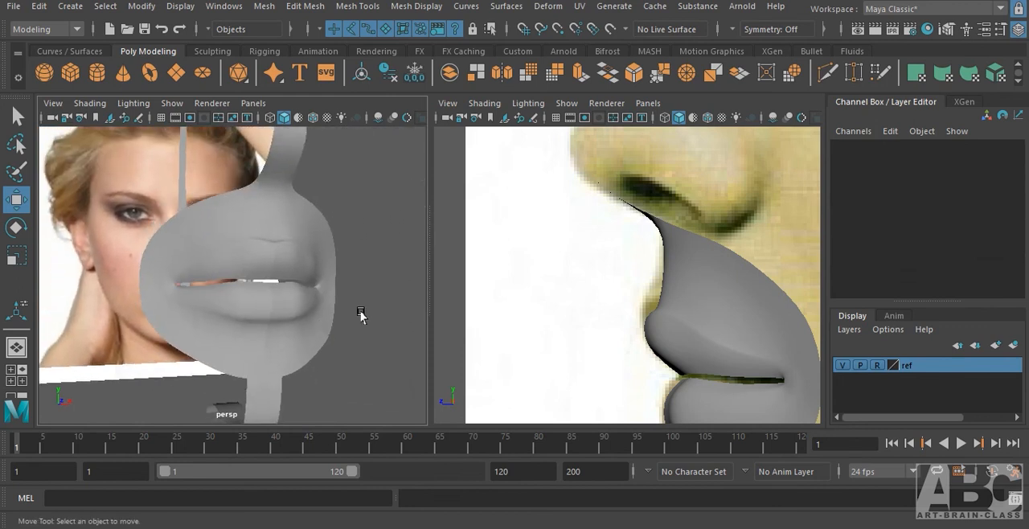